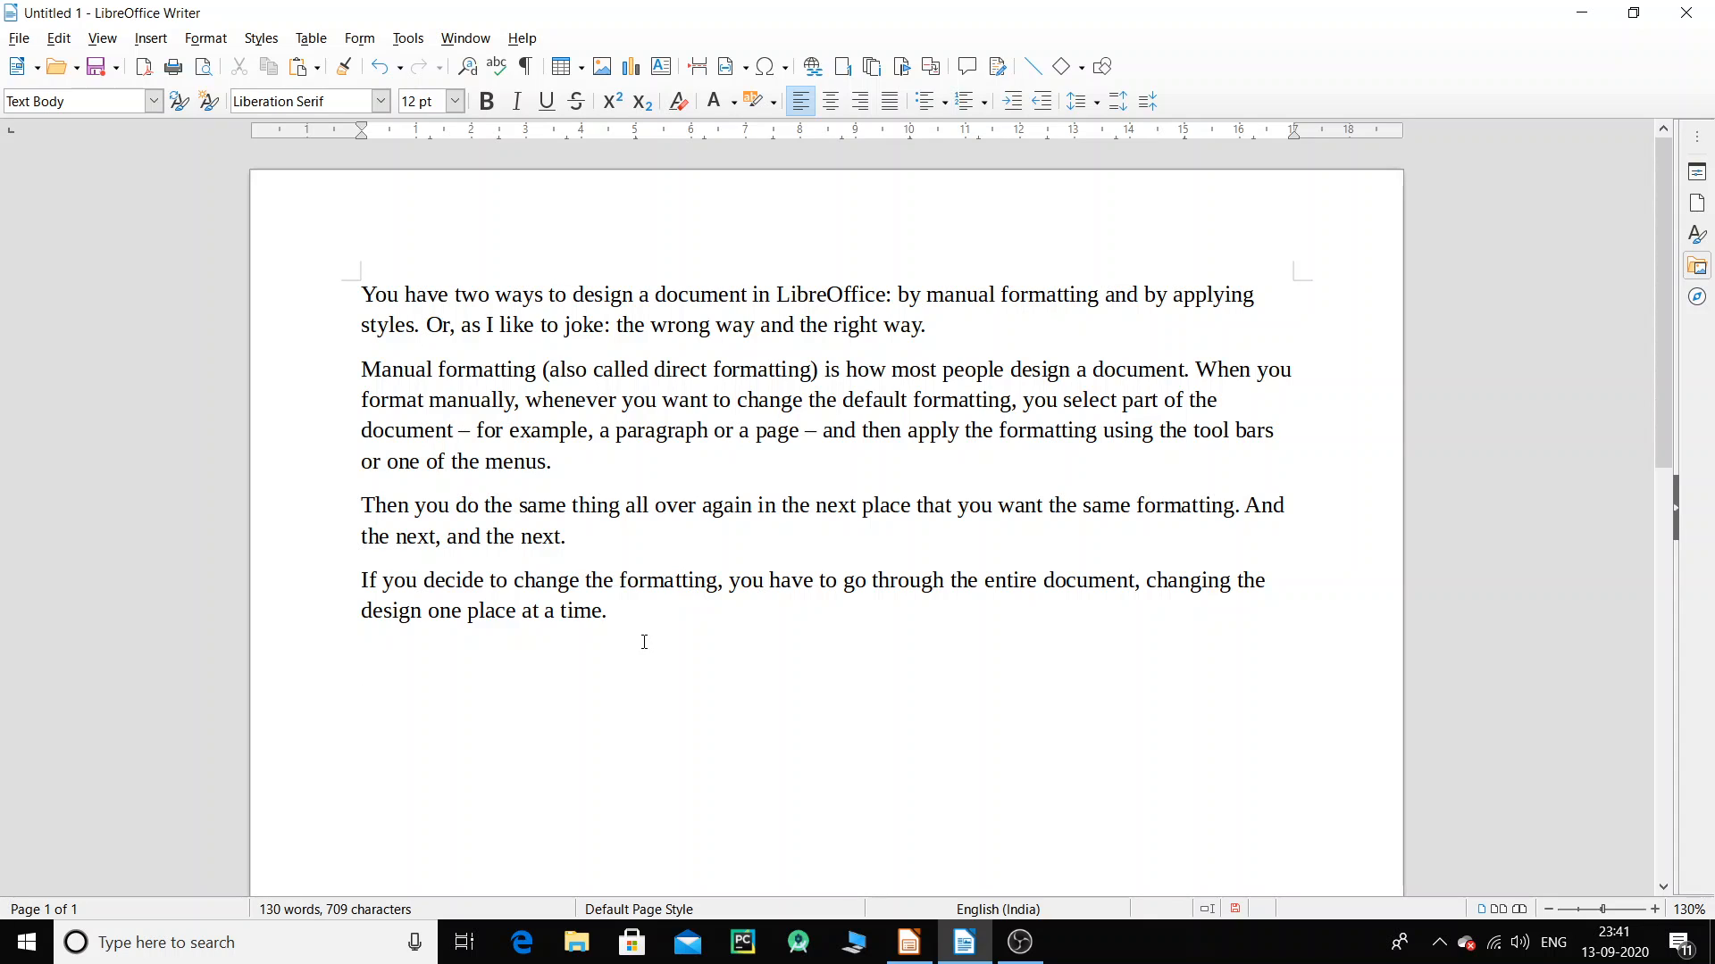
Enter the sample text "dkfsdfskdlf" below the last paragraph and delete it again.
{"action": "type", "text": "dkfsdfskdlf"}
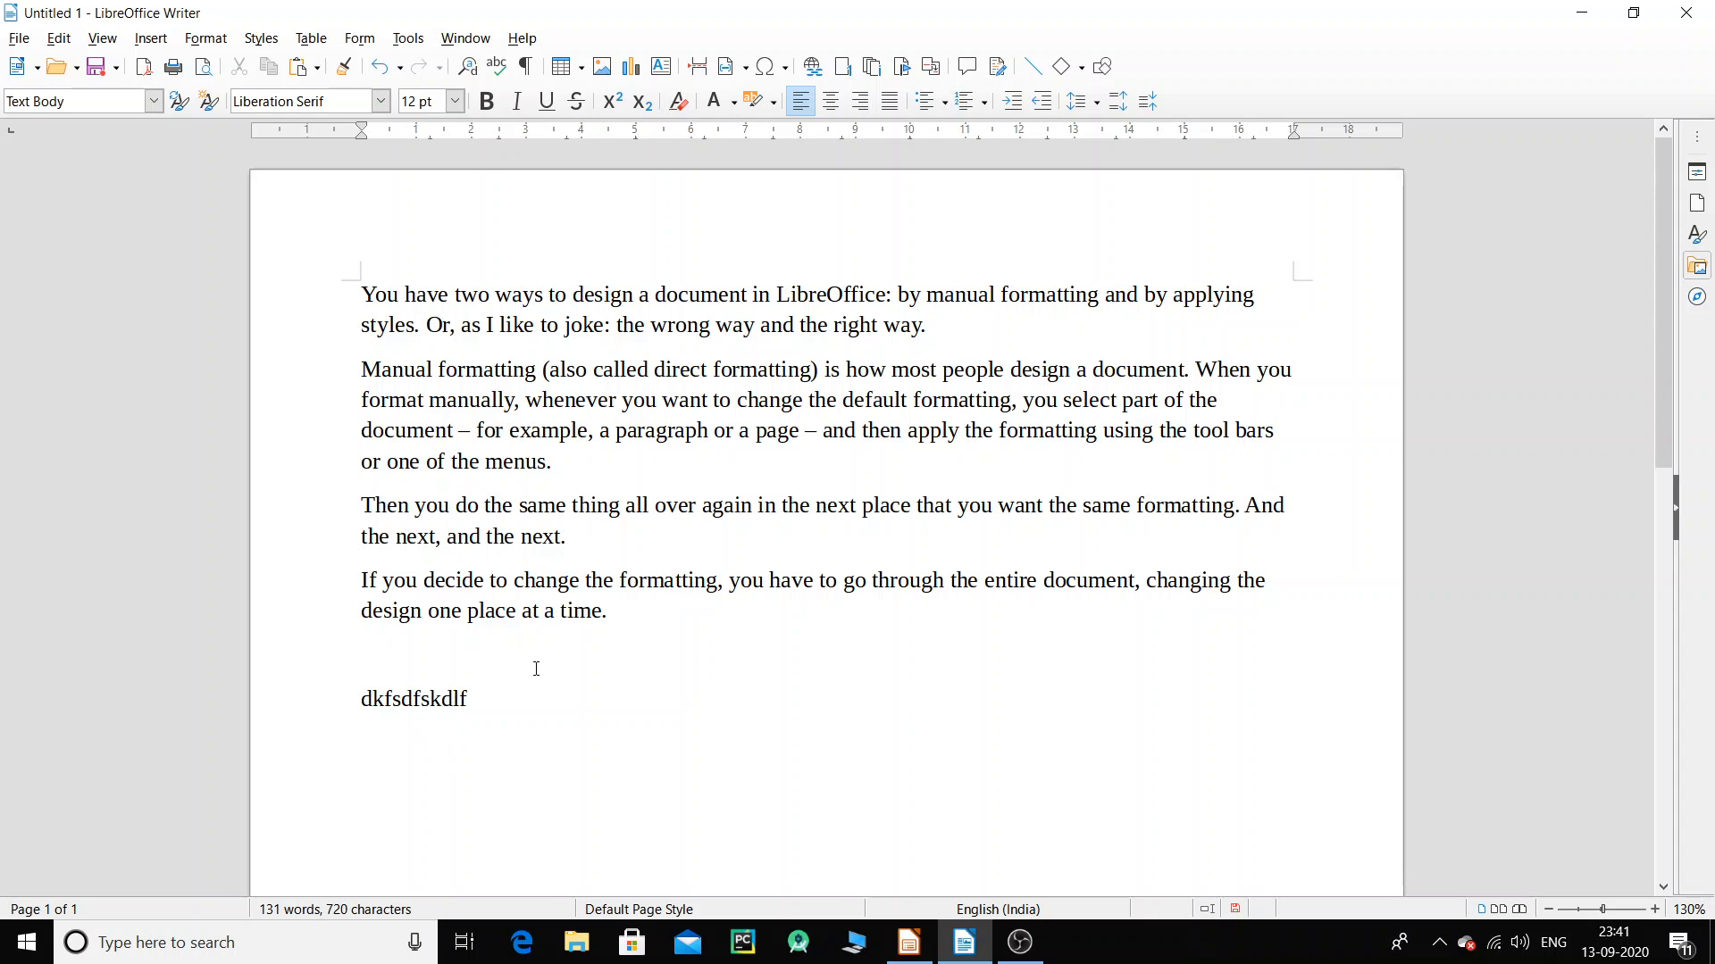
{"action": "double_click", "coordinate": [319, 698]}
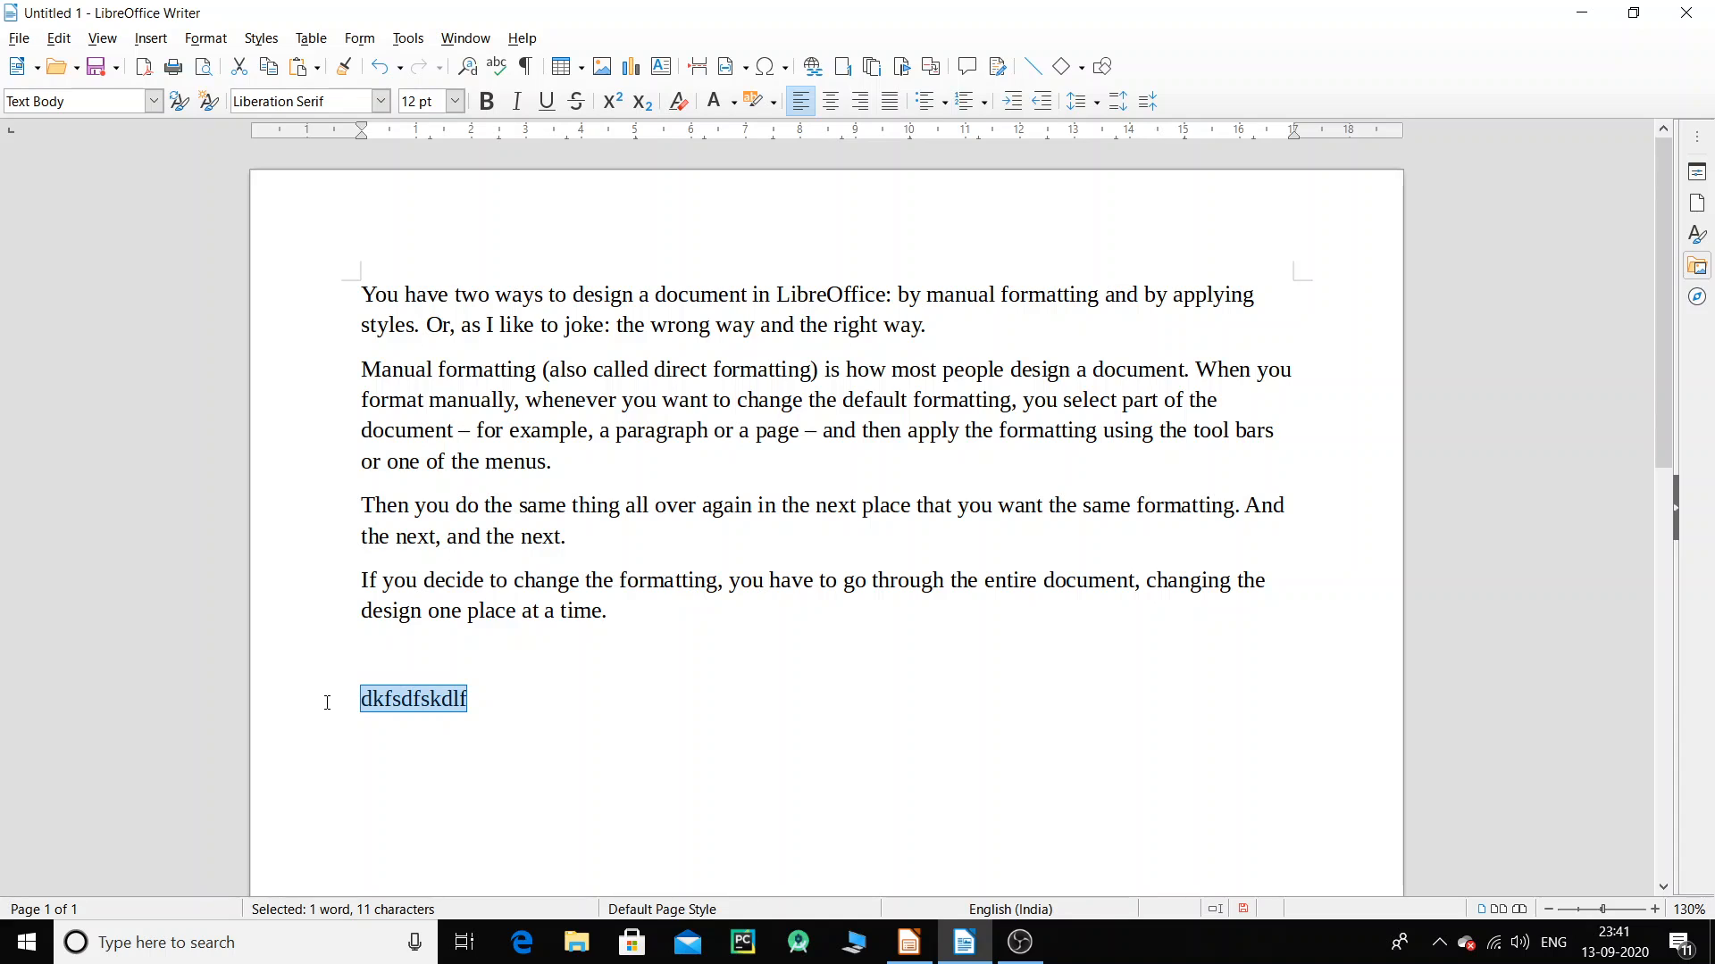
{"action": "key", "text": "Delete"}
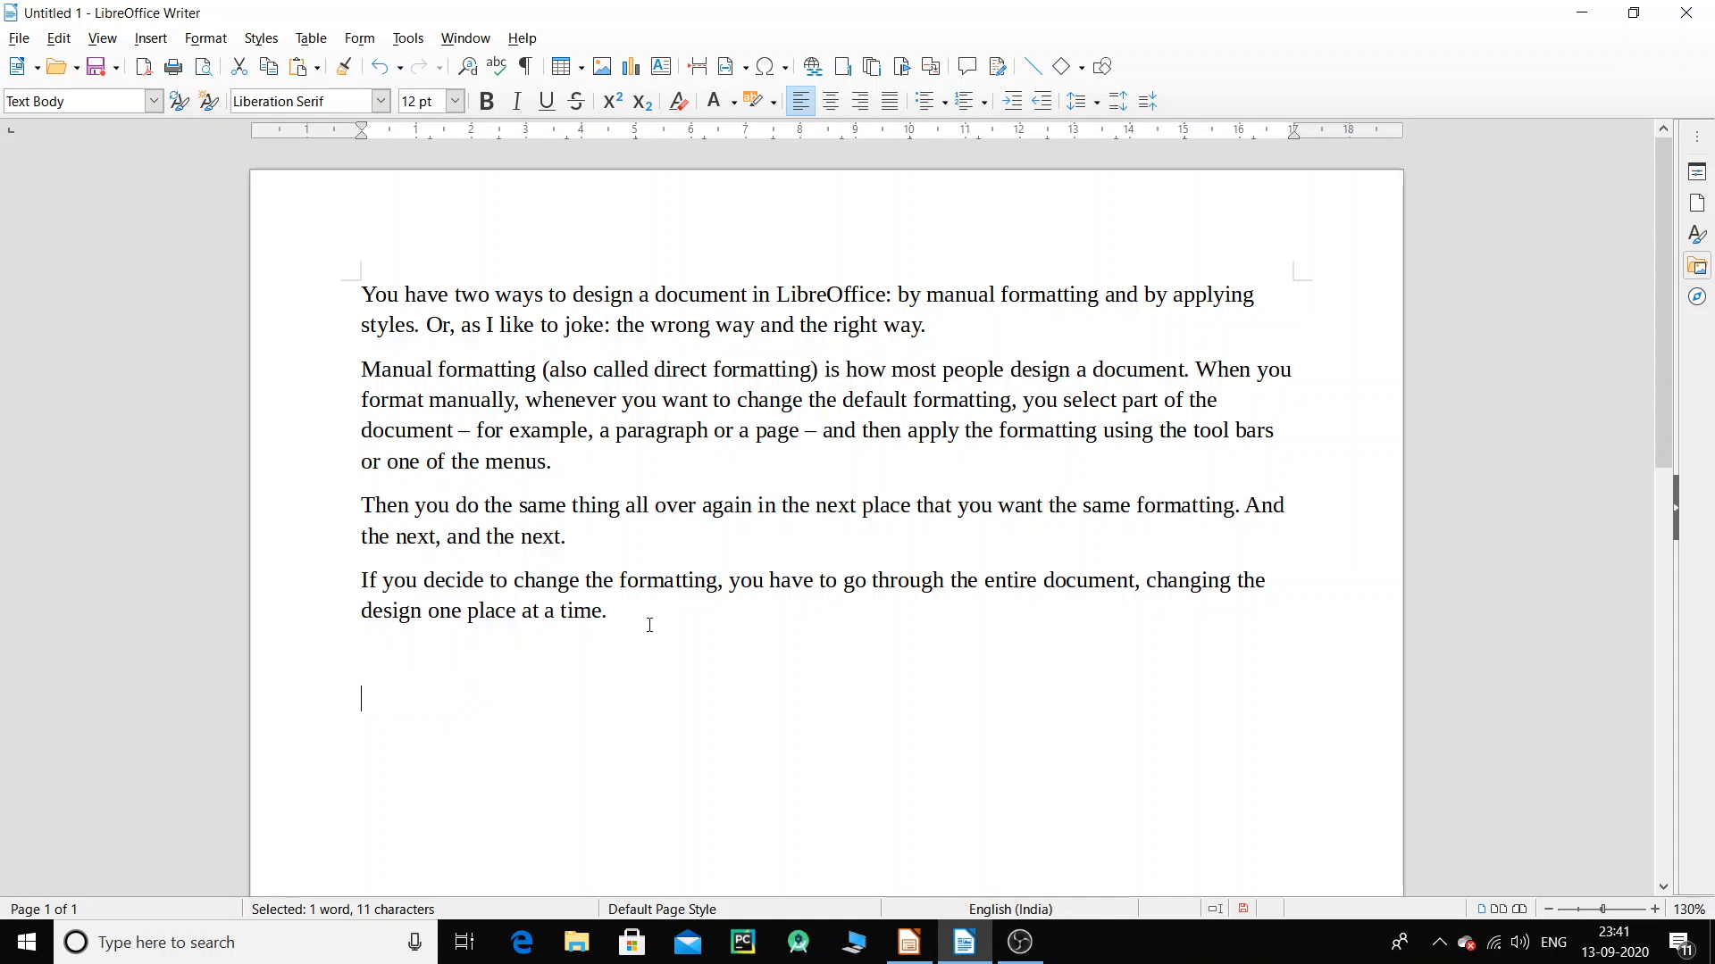
Change the font of the last paragraph, starting "If you decide", to Miriam Libre.
{"action": "triple_click", "coordinate": [363, 589]}
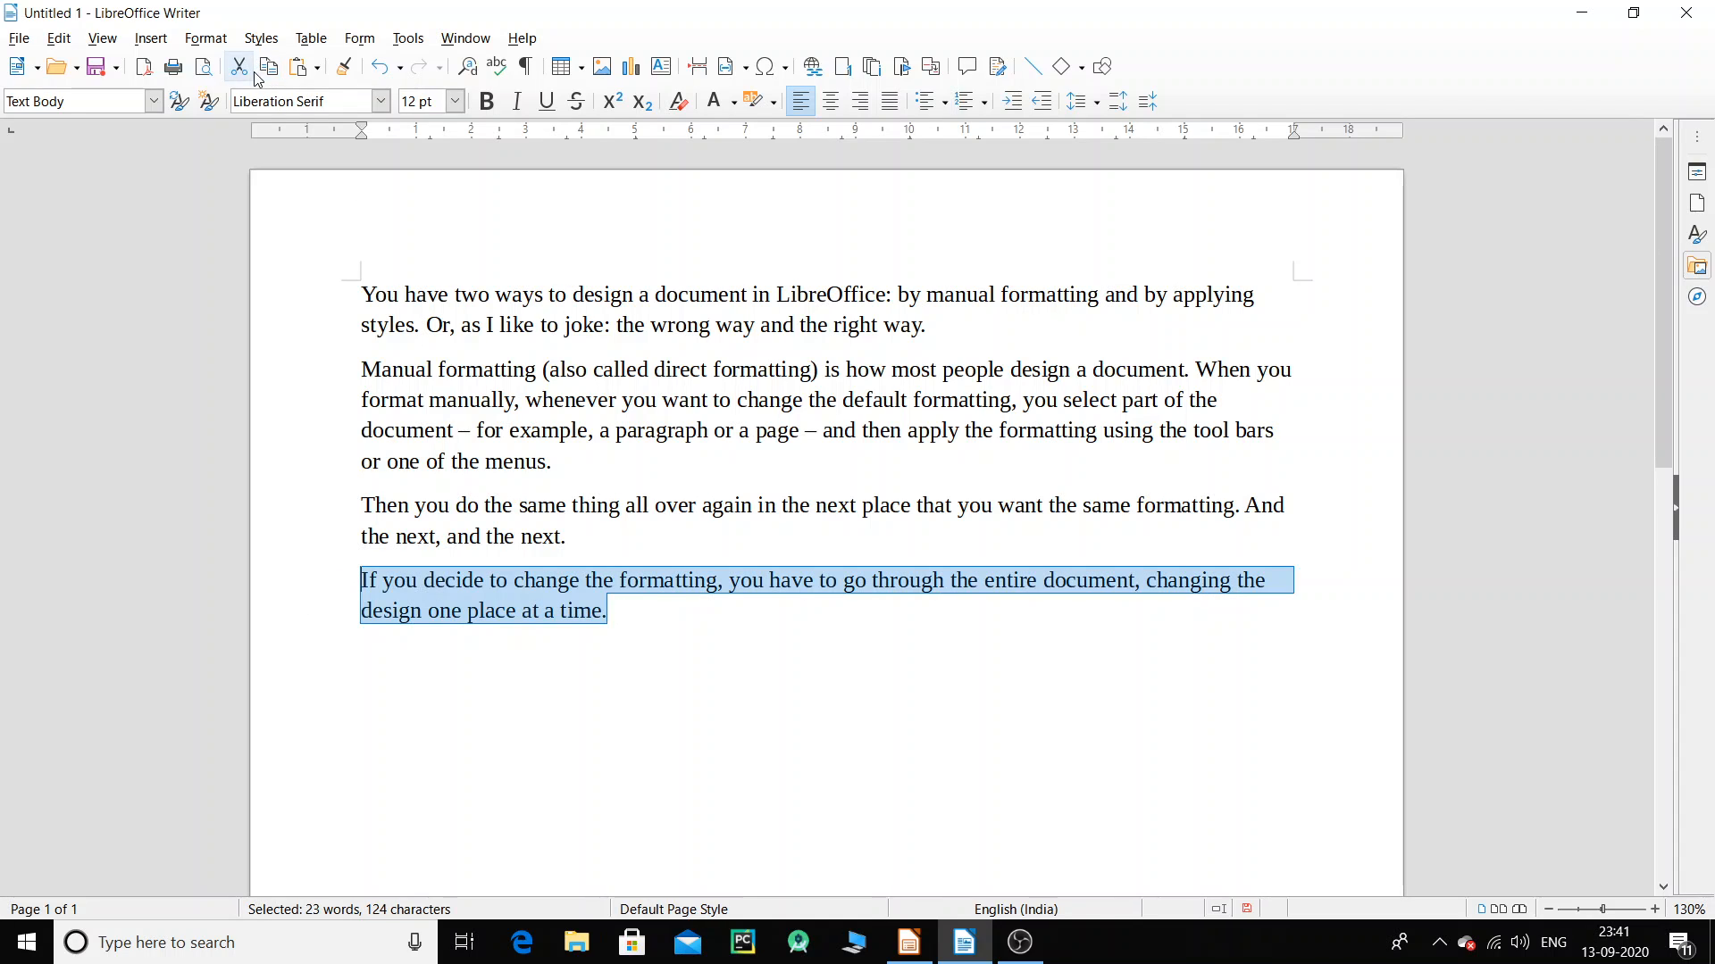
{"action": "left_click", "coordinate": [384, 101]}
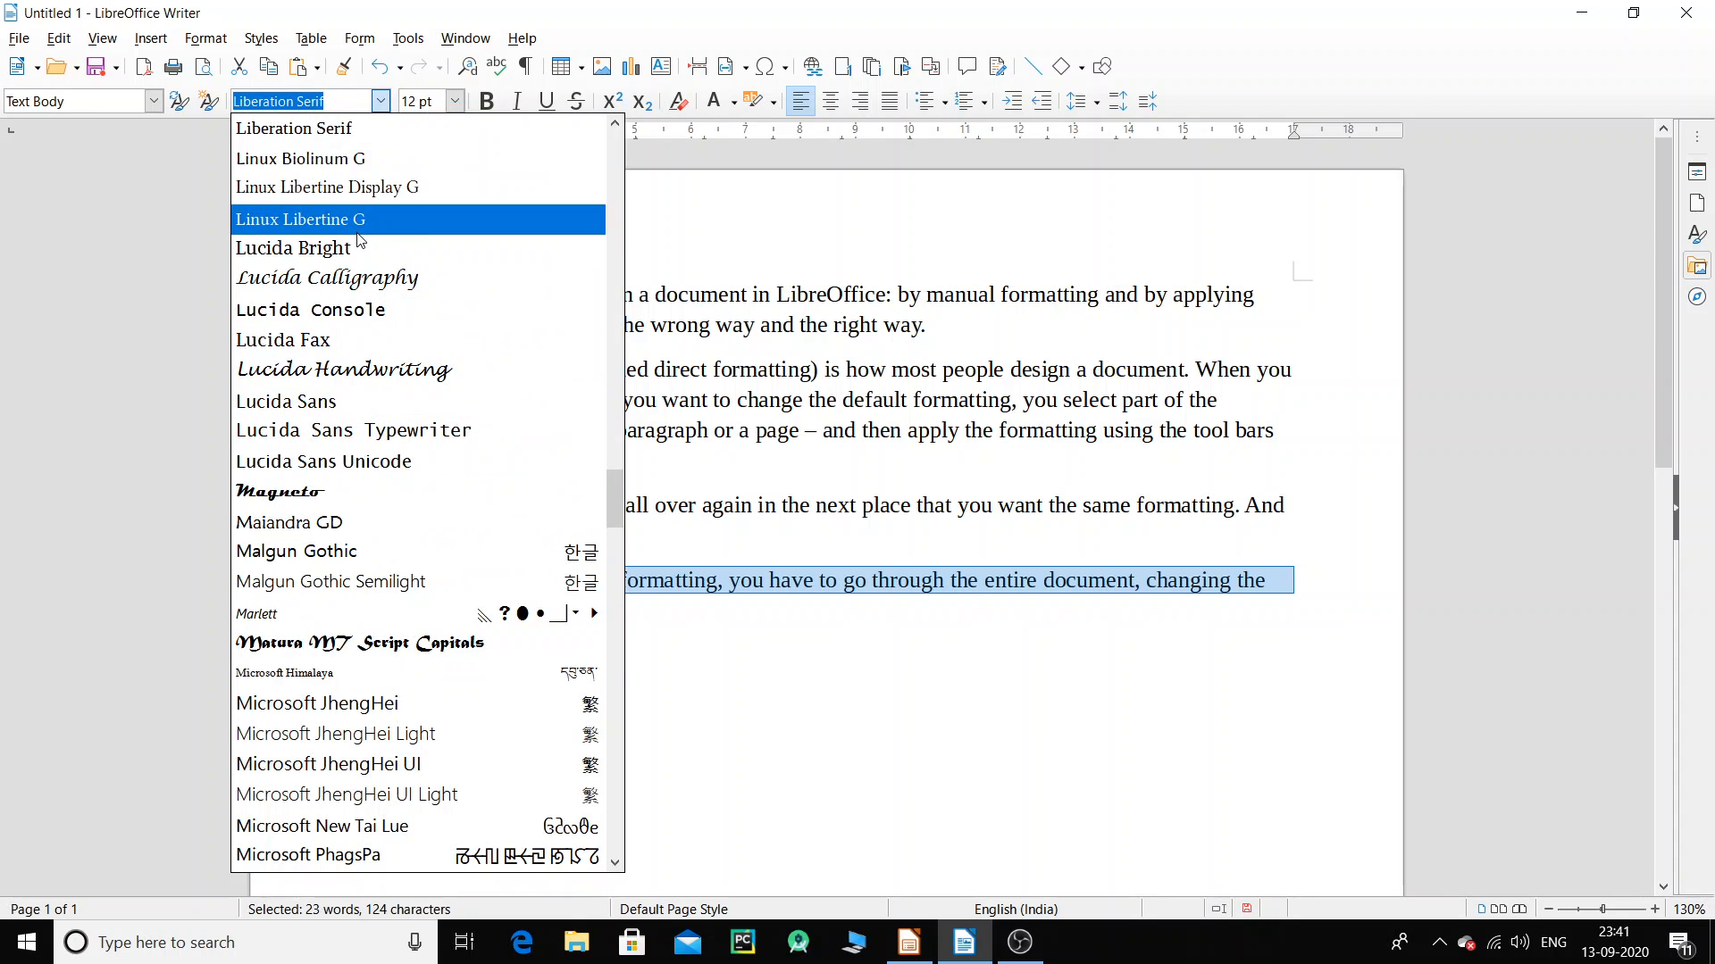
{"action": "scroll", "coordinate": [361, 402], "scroll_direction": "down", "scroll_amount": 7}
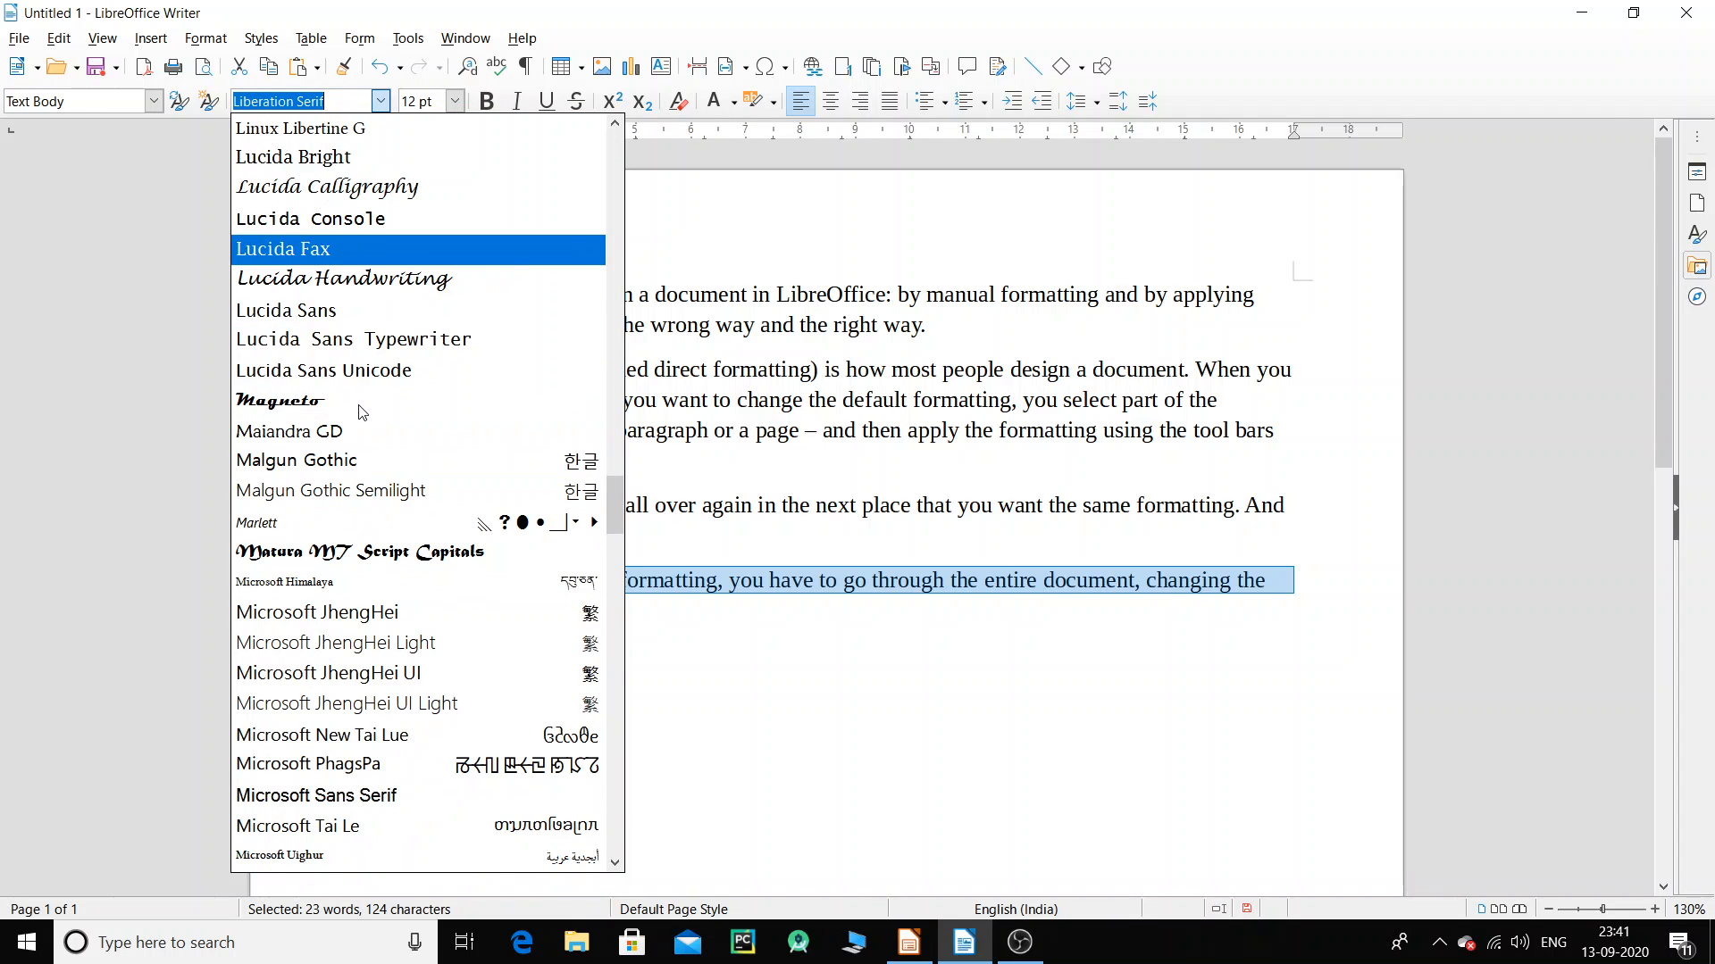
{"action": "scroll", "coordinate": [342, 478], "scroll_direction": "down", "scroll_amount": 3}
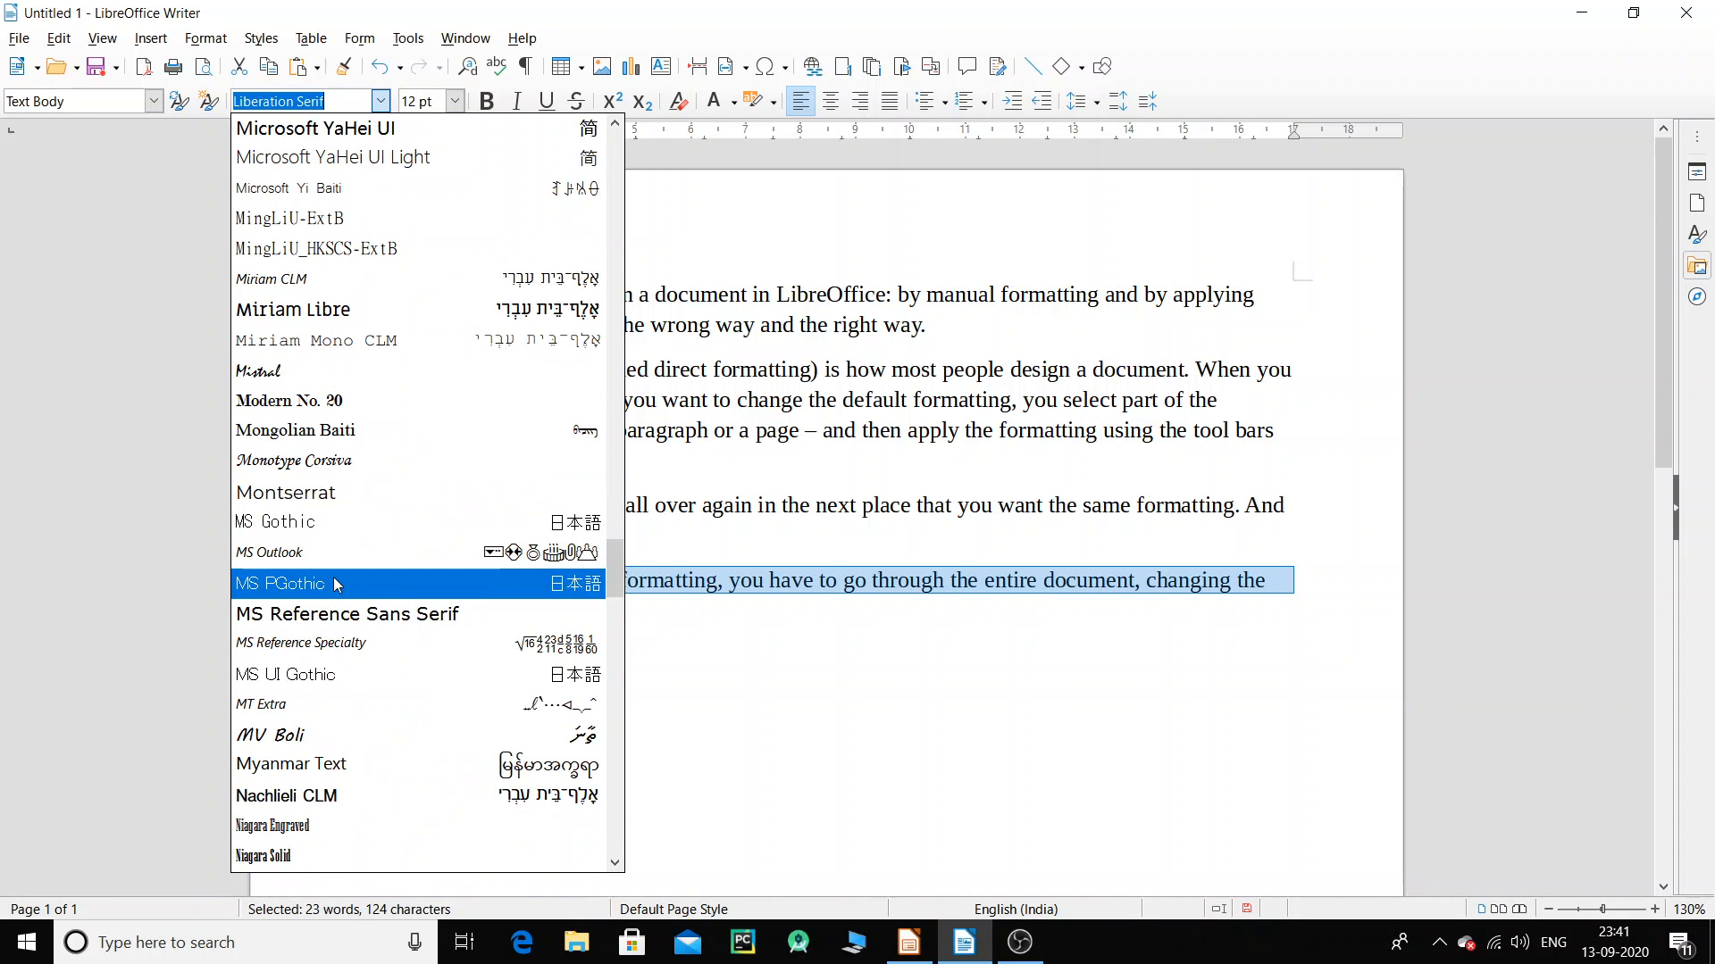
{"action": "left_click", "coordinate": [340, 300]}
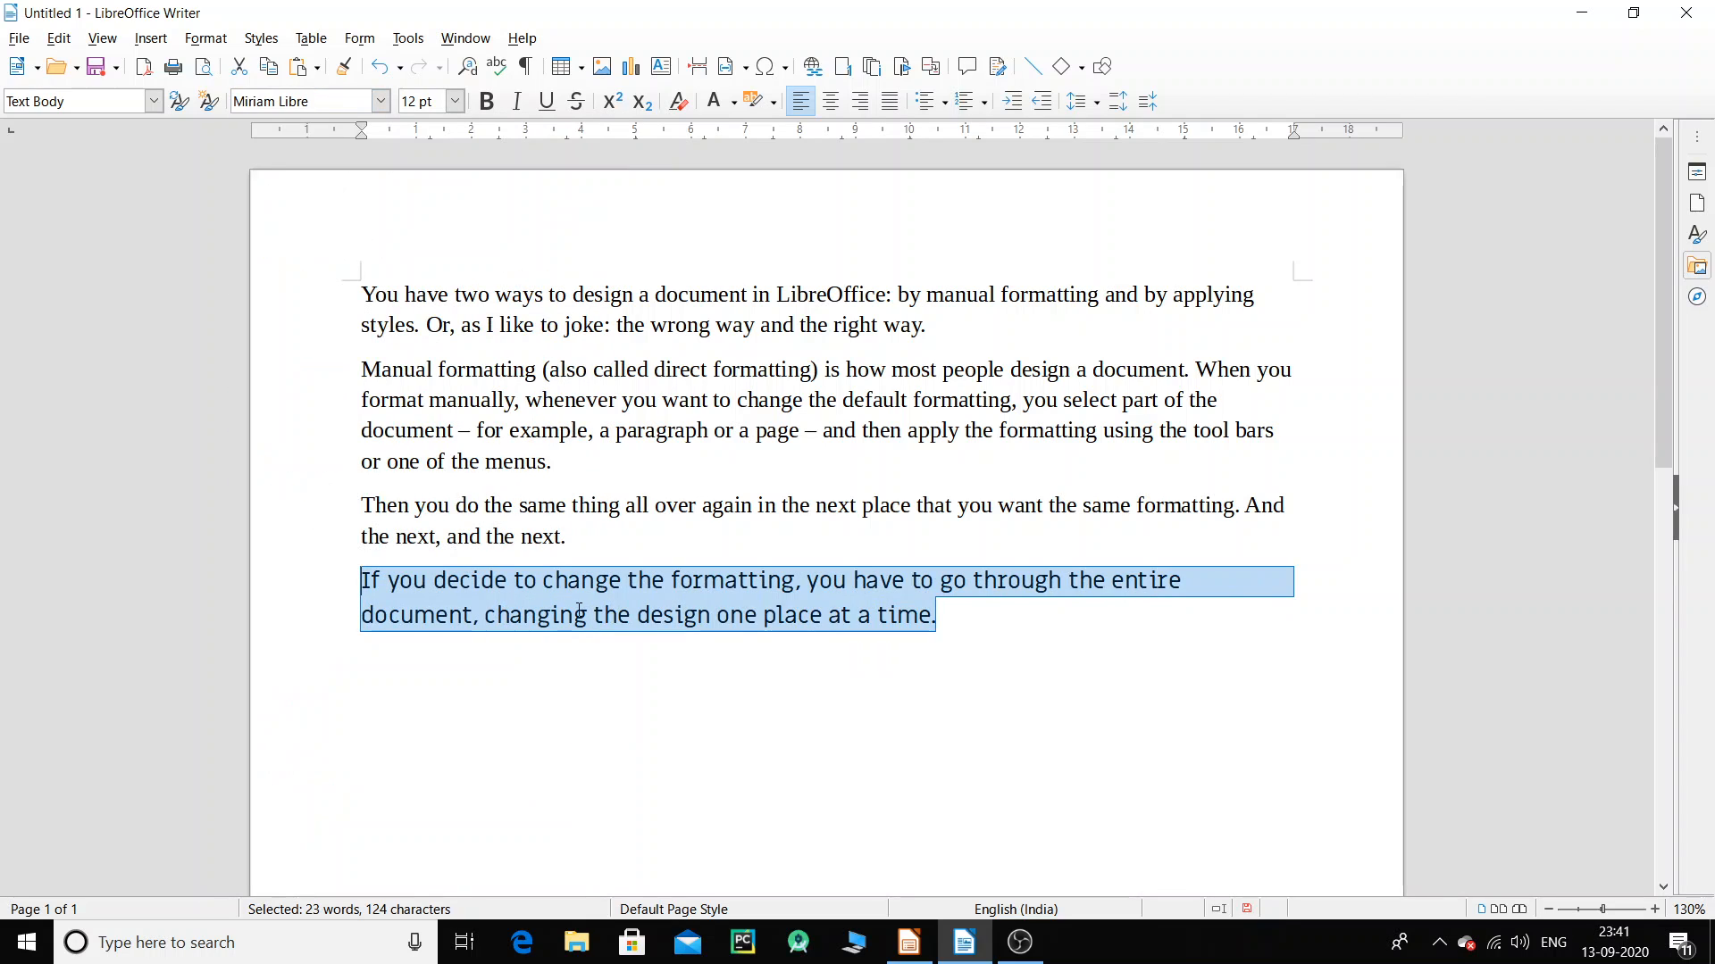
Set the last paragraph's font size to 20 pt and make it bold, italic and underlined.
{"action": "left_click", "coordinate": [455, 101]}
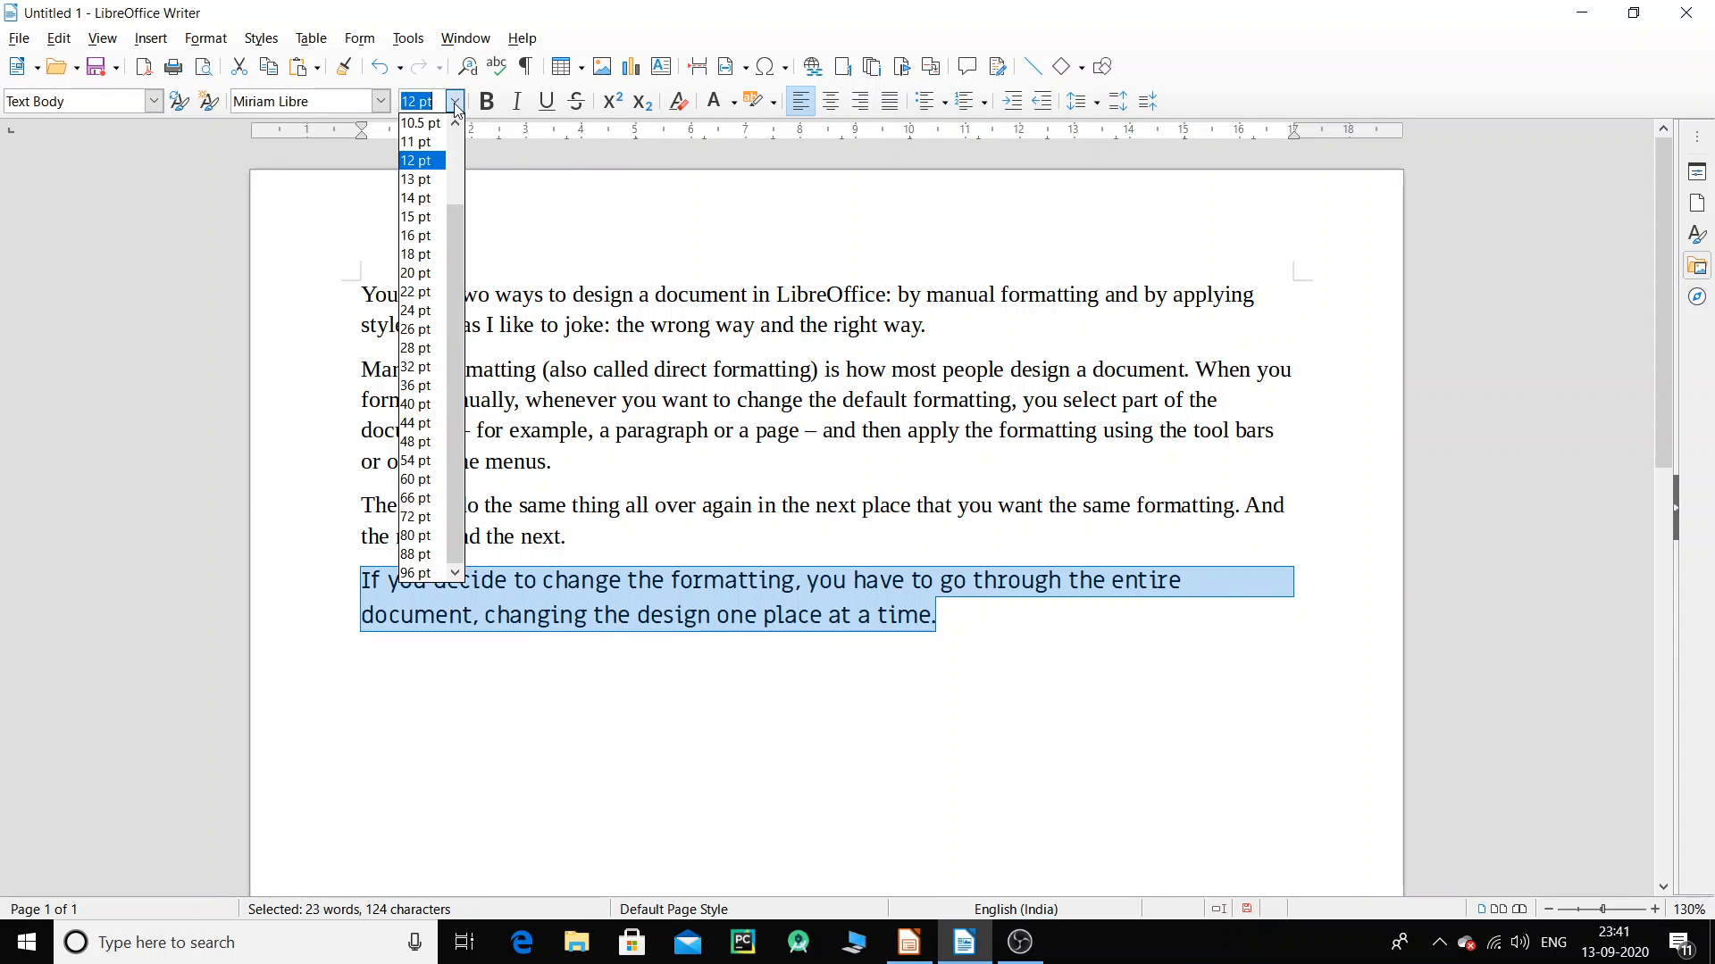
{"action": "left_click", "coordinate": [415, 272]}
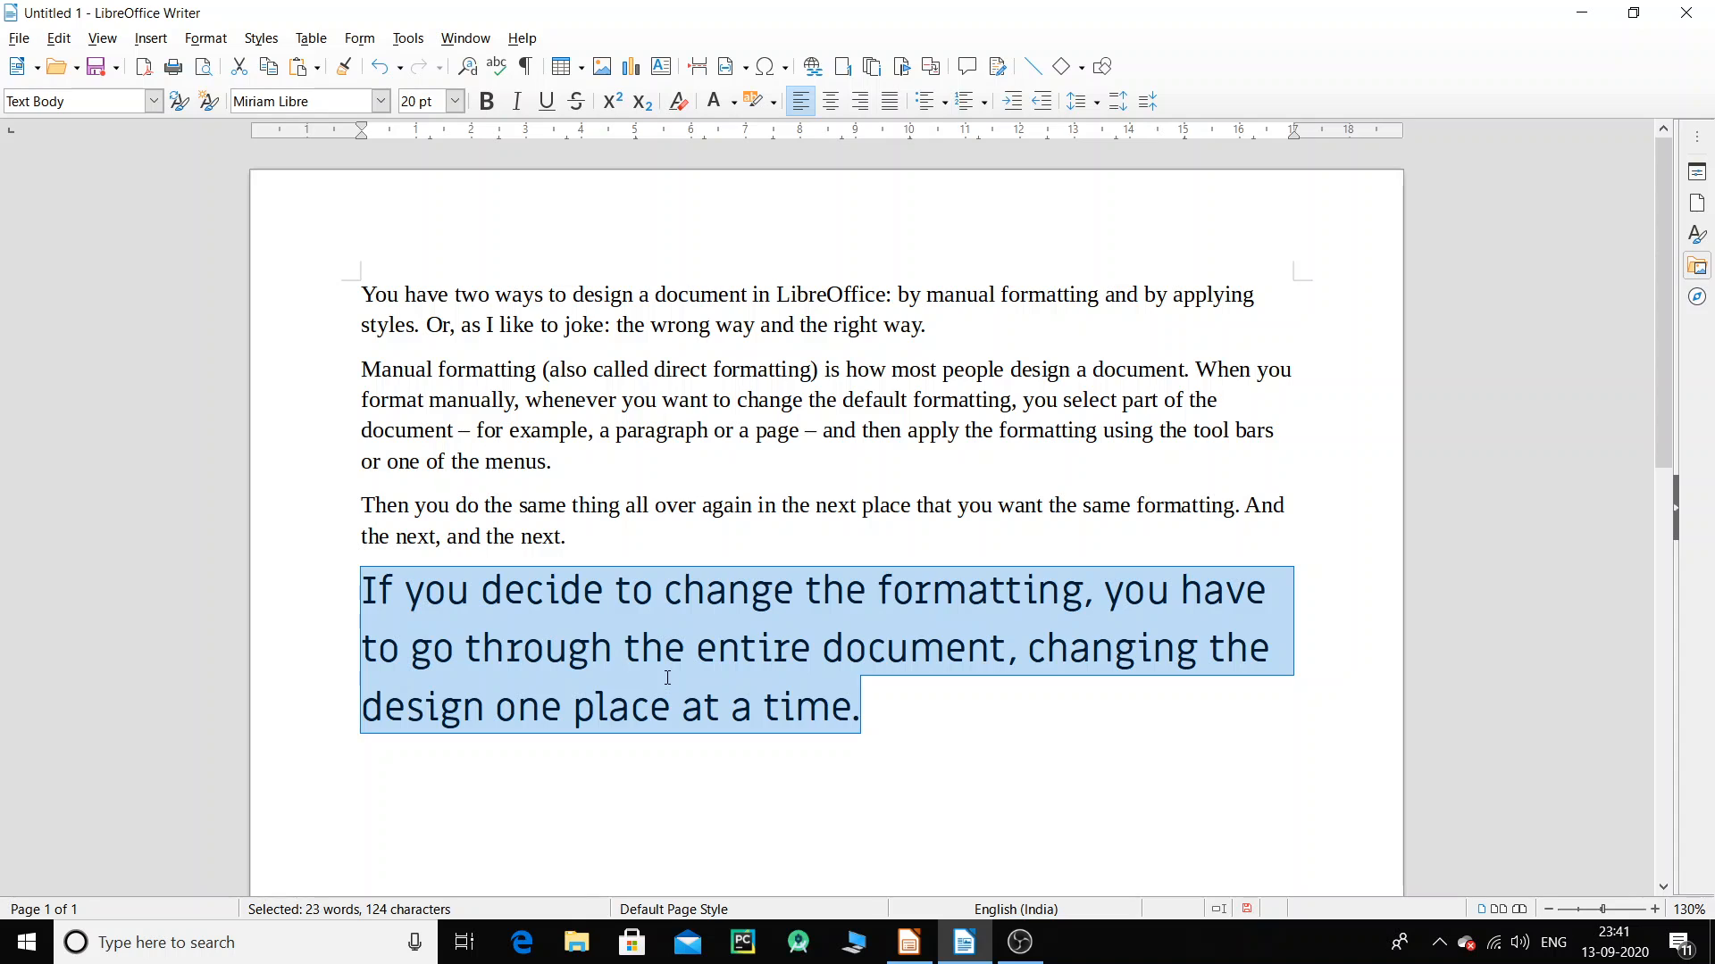
{"action": "left_click", "coordinate": [488, 103]}
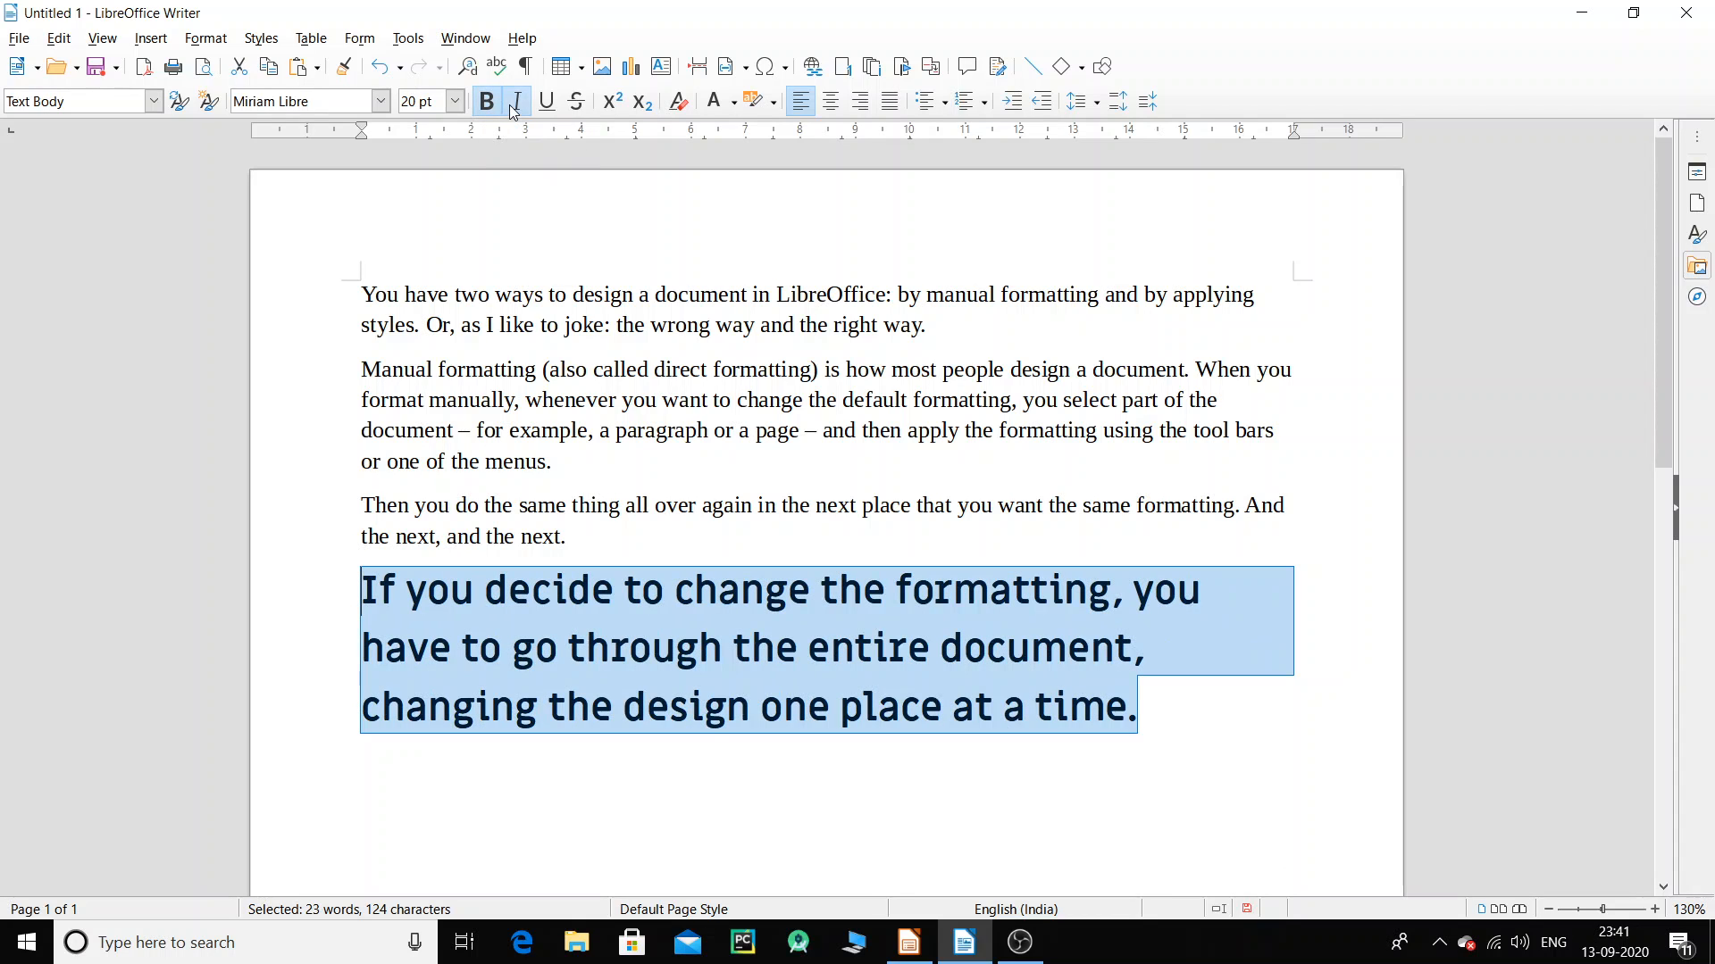
{"action": "left_click", "coordinate": [517, 102]}
{"action": "left_click", "coordinate": [546, 103]}
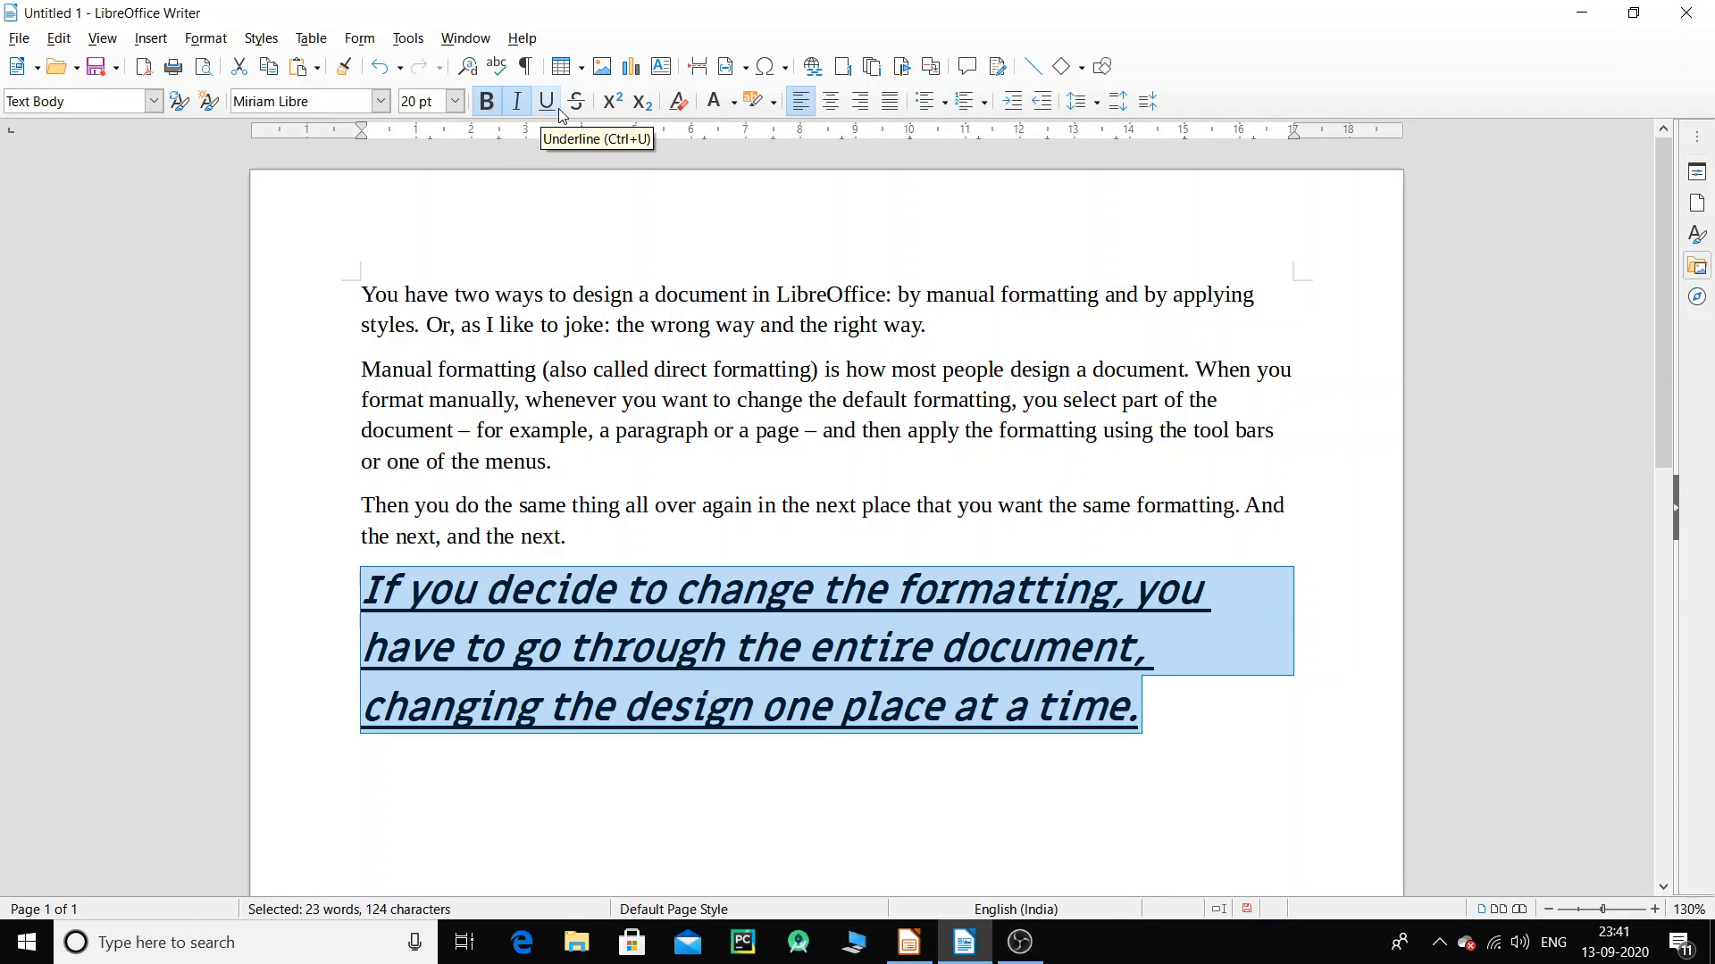
Remove the underline, italic and bold formatting from the last paragraph.
{"action": "left_click", "coordinate": [547, 103]}
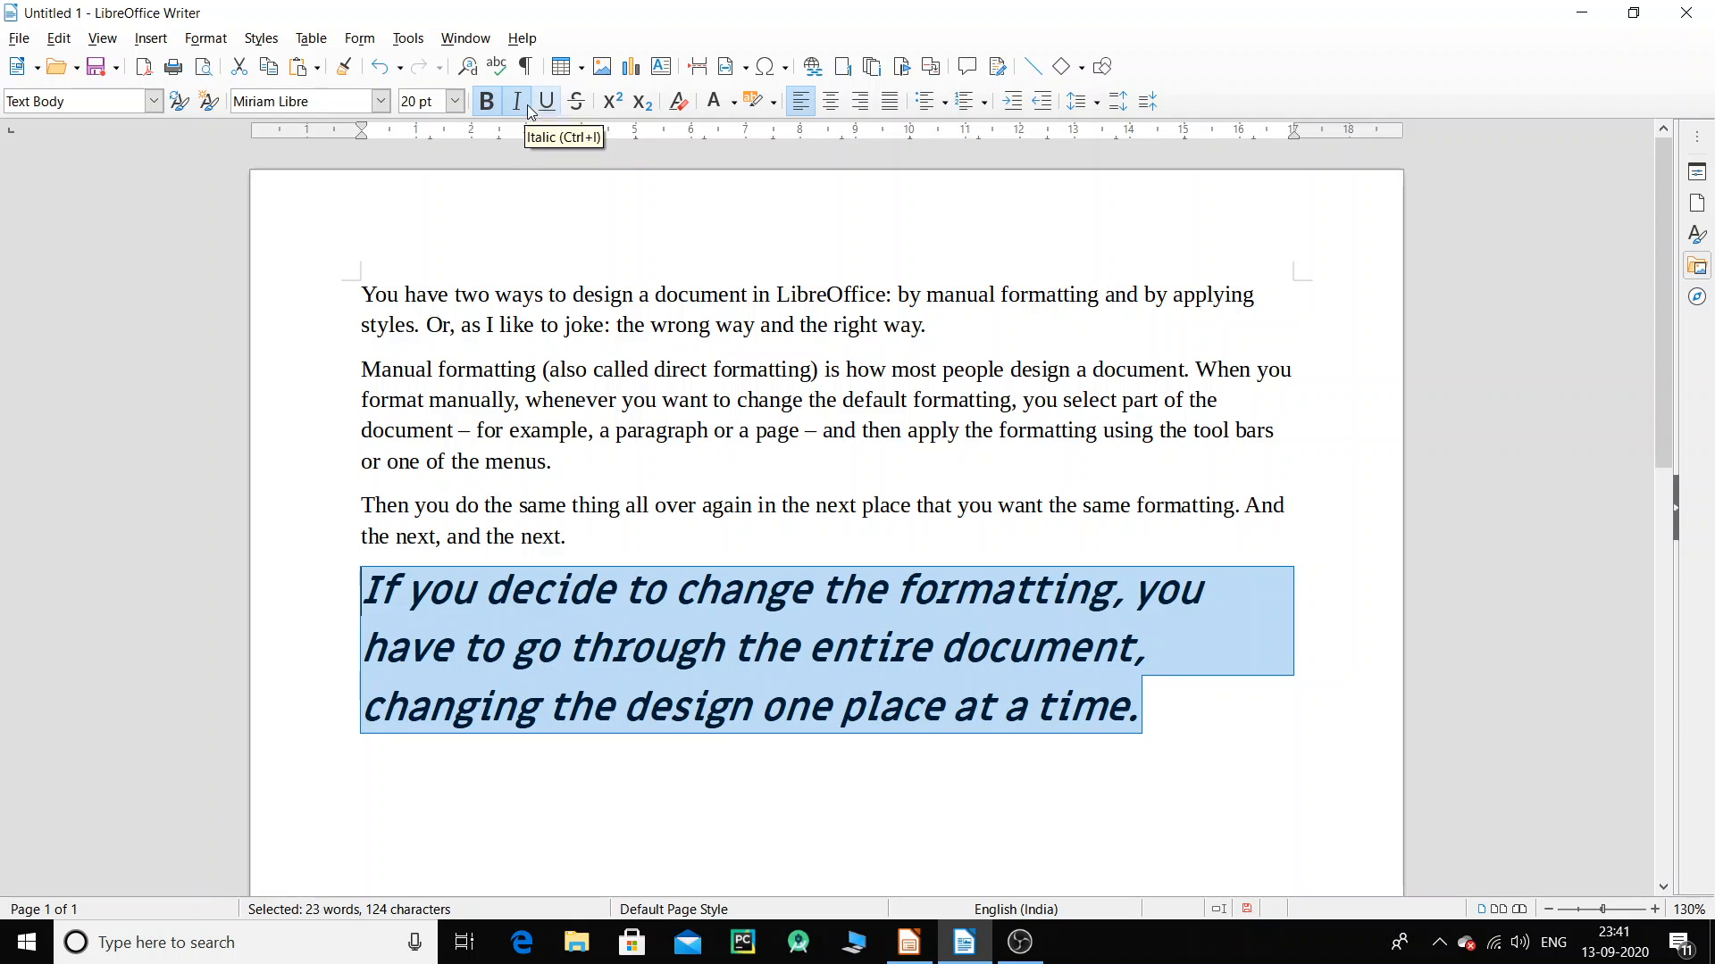
{"action": "left_click", "coordinate": [516, 103]}
{"action": "left_click", "coordinate": [488, 103]}
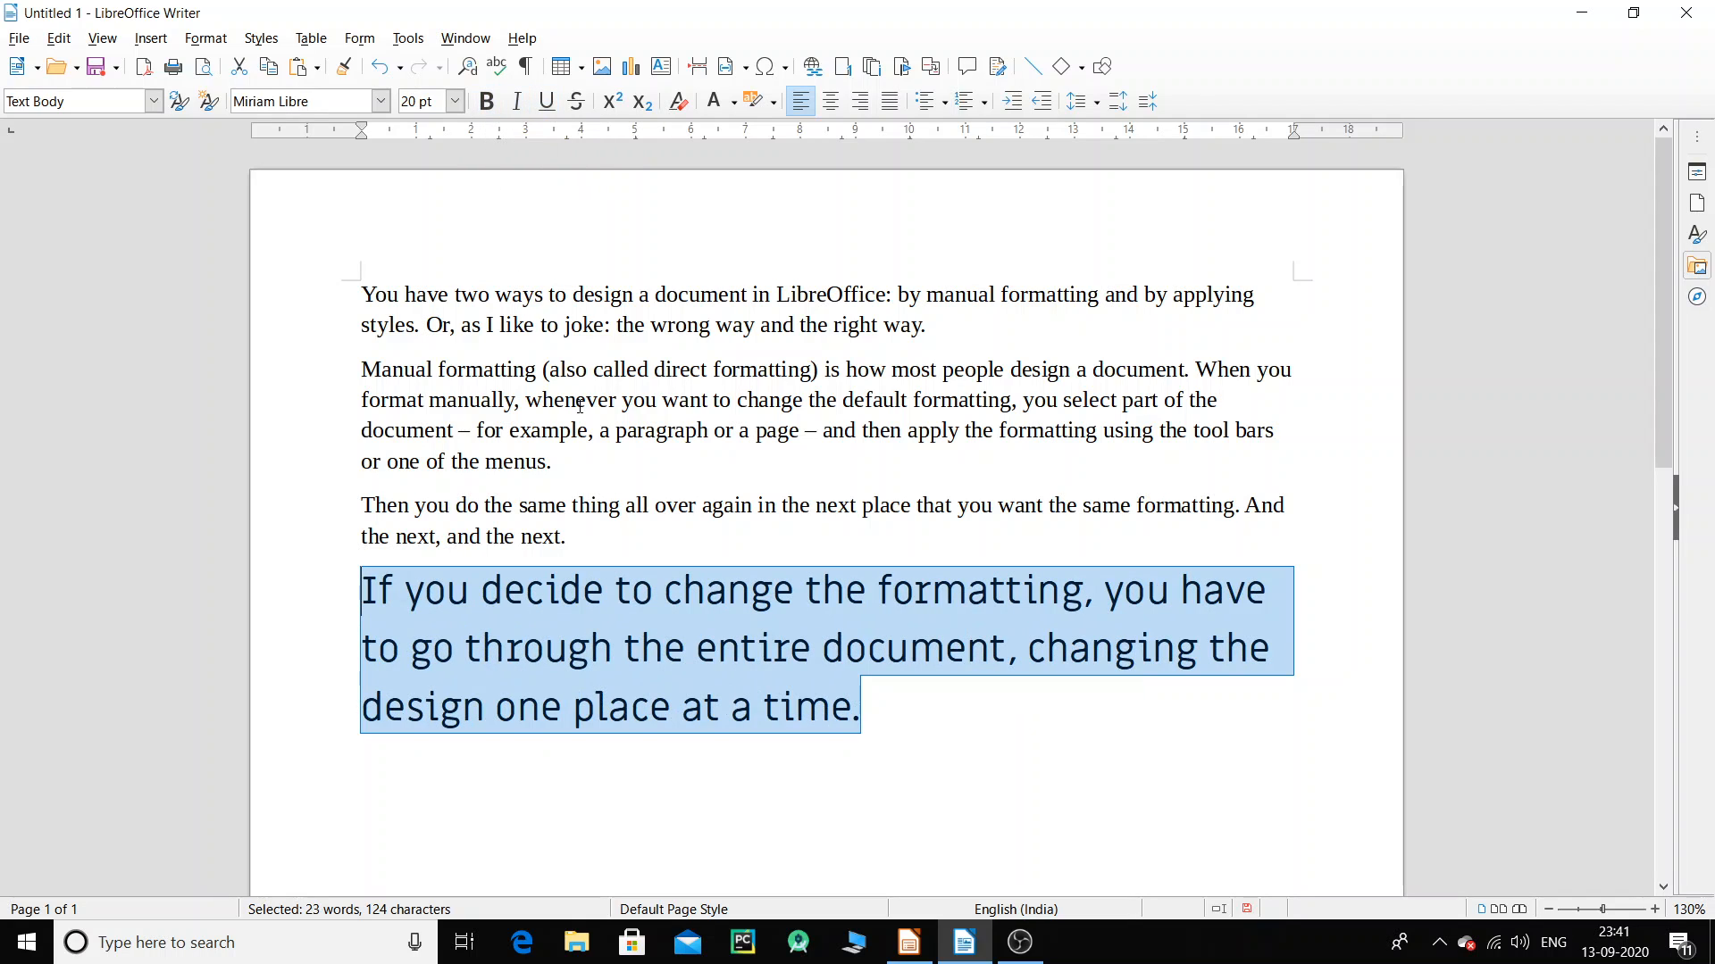
Set the font size of the whole last paragraph to 12 pt.
{"action": "left_click", "coordinate": [455, 103]}
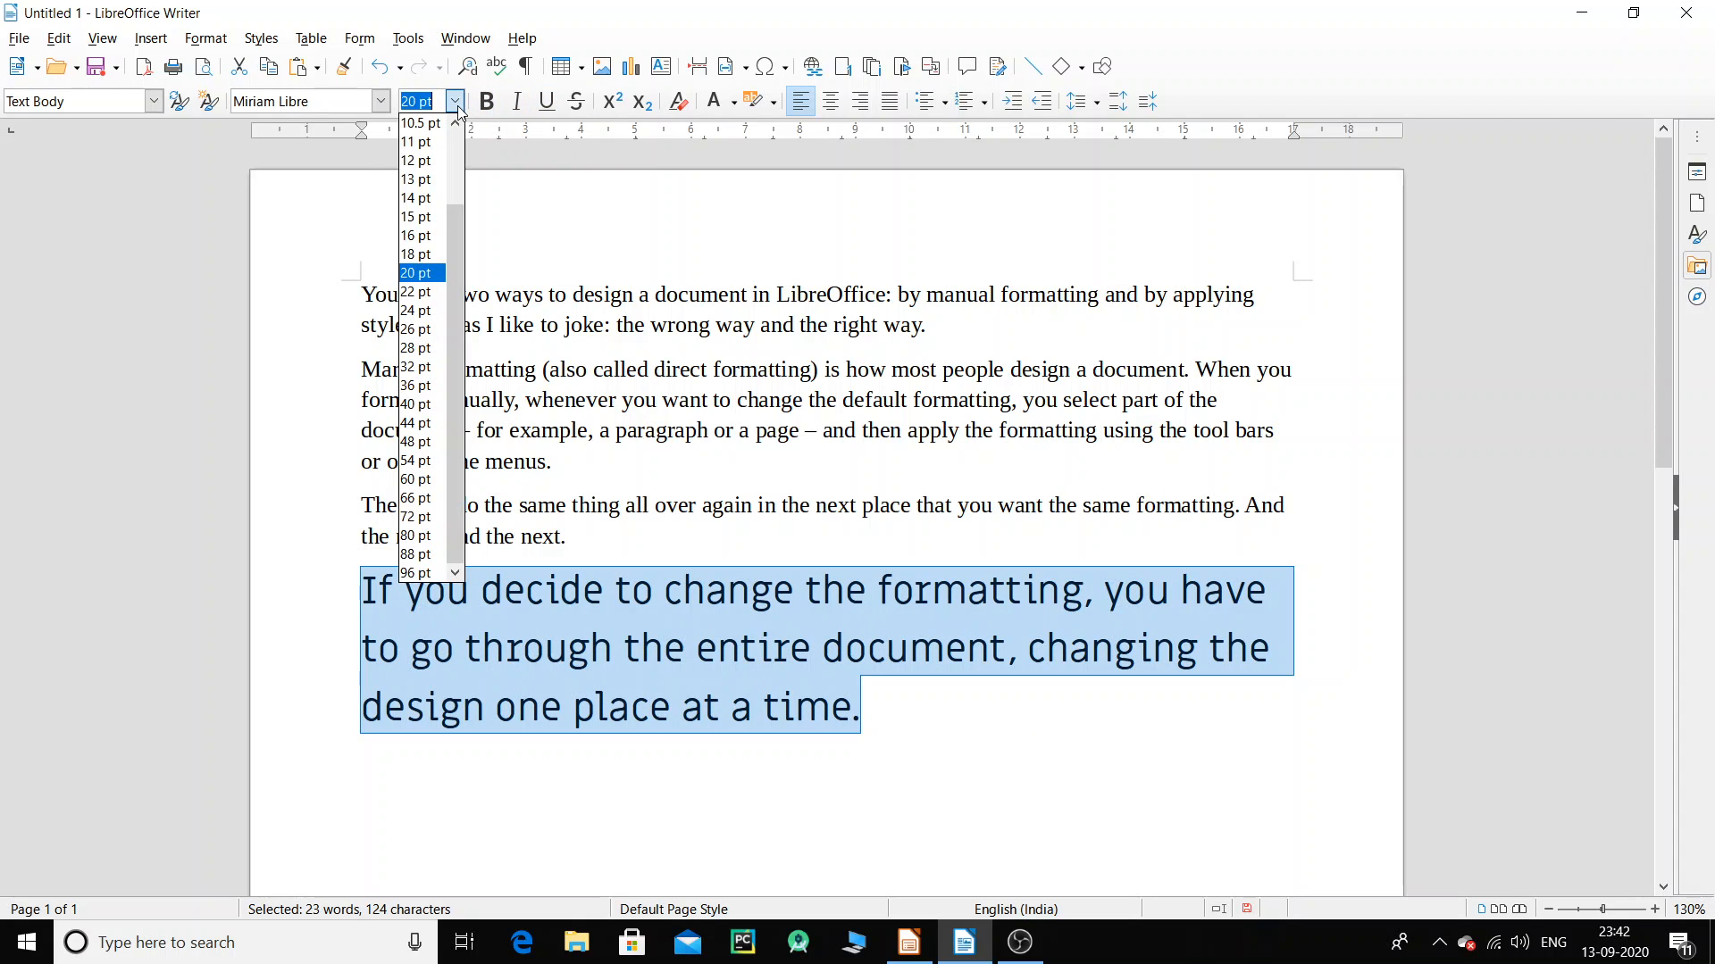
{"action": "left_click", "coordinate": [619, 417]}
{"action": "double_click", "coordinate": [619, 419]}
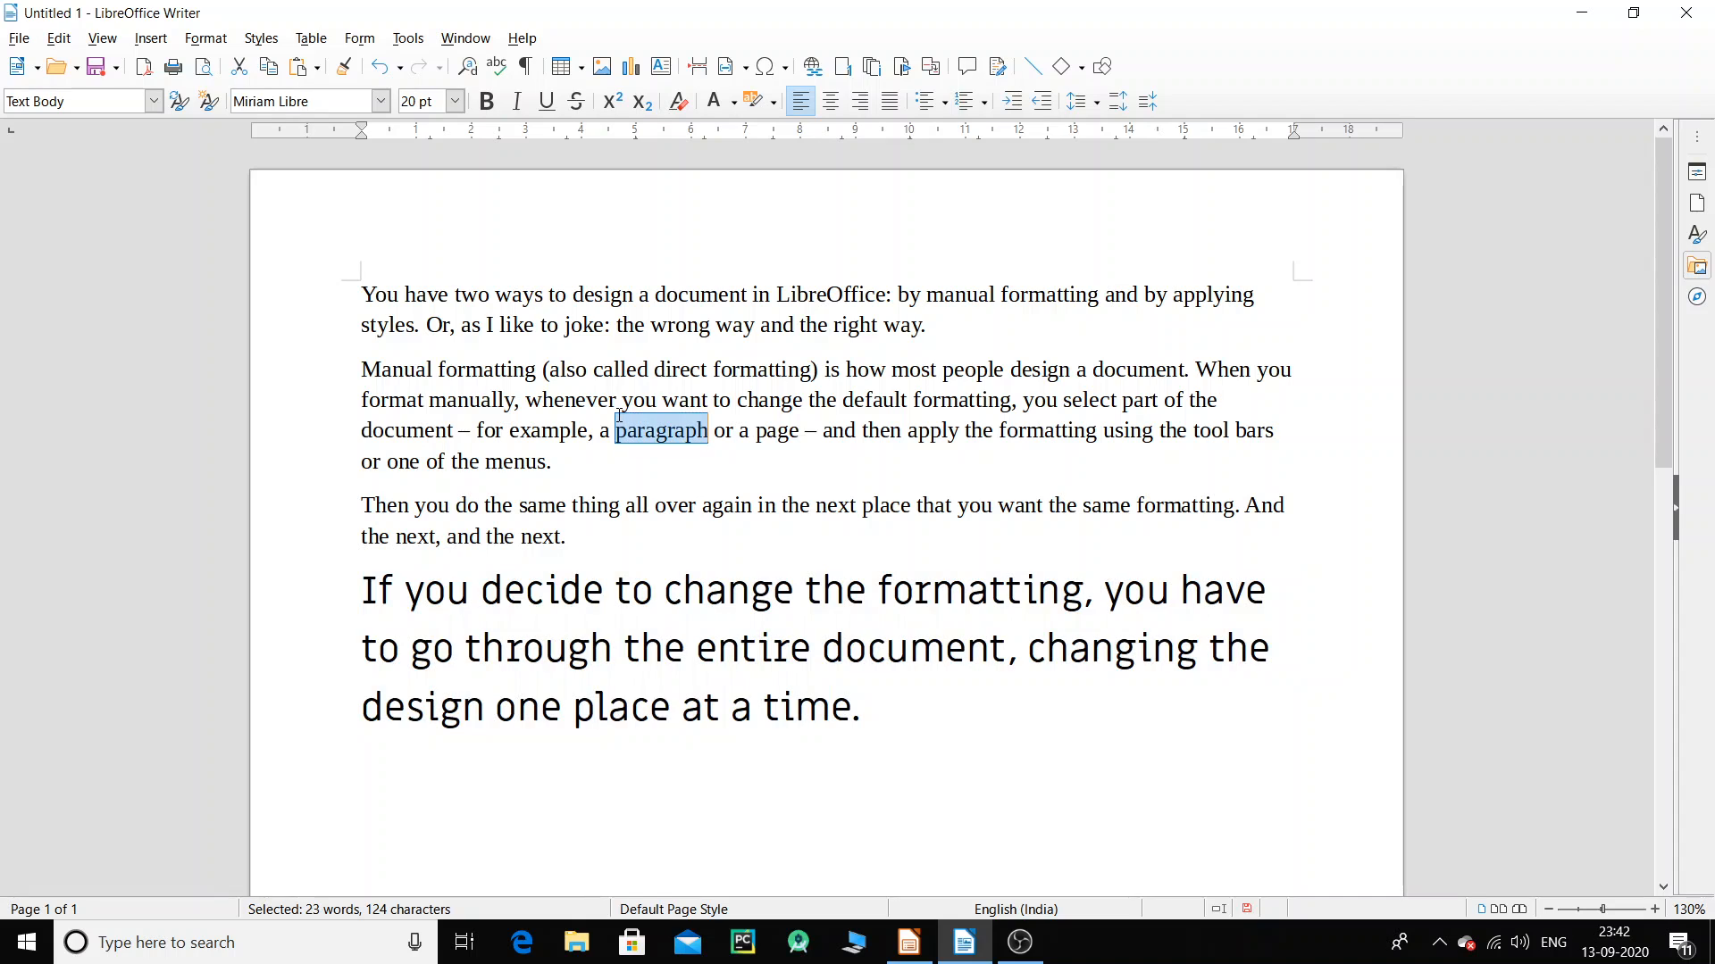
{"action": "triple_click", "coordinate": [623, 644]}
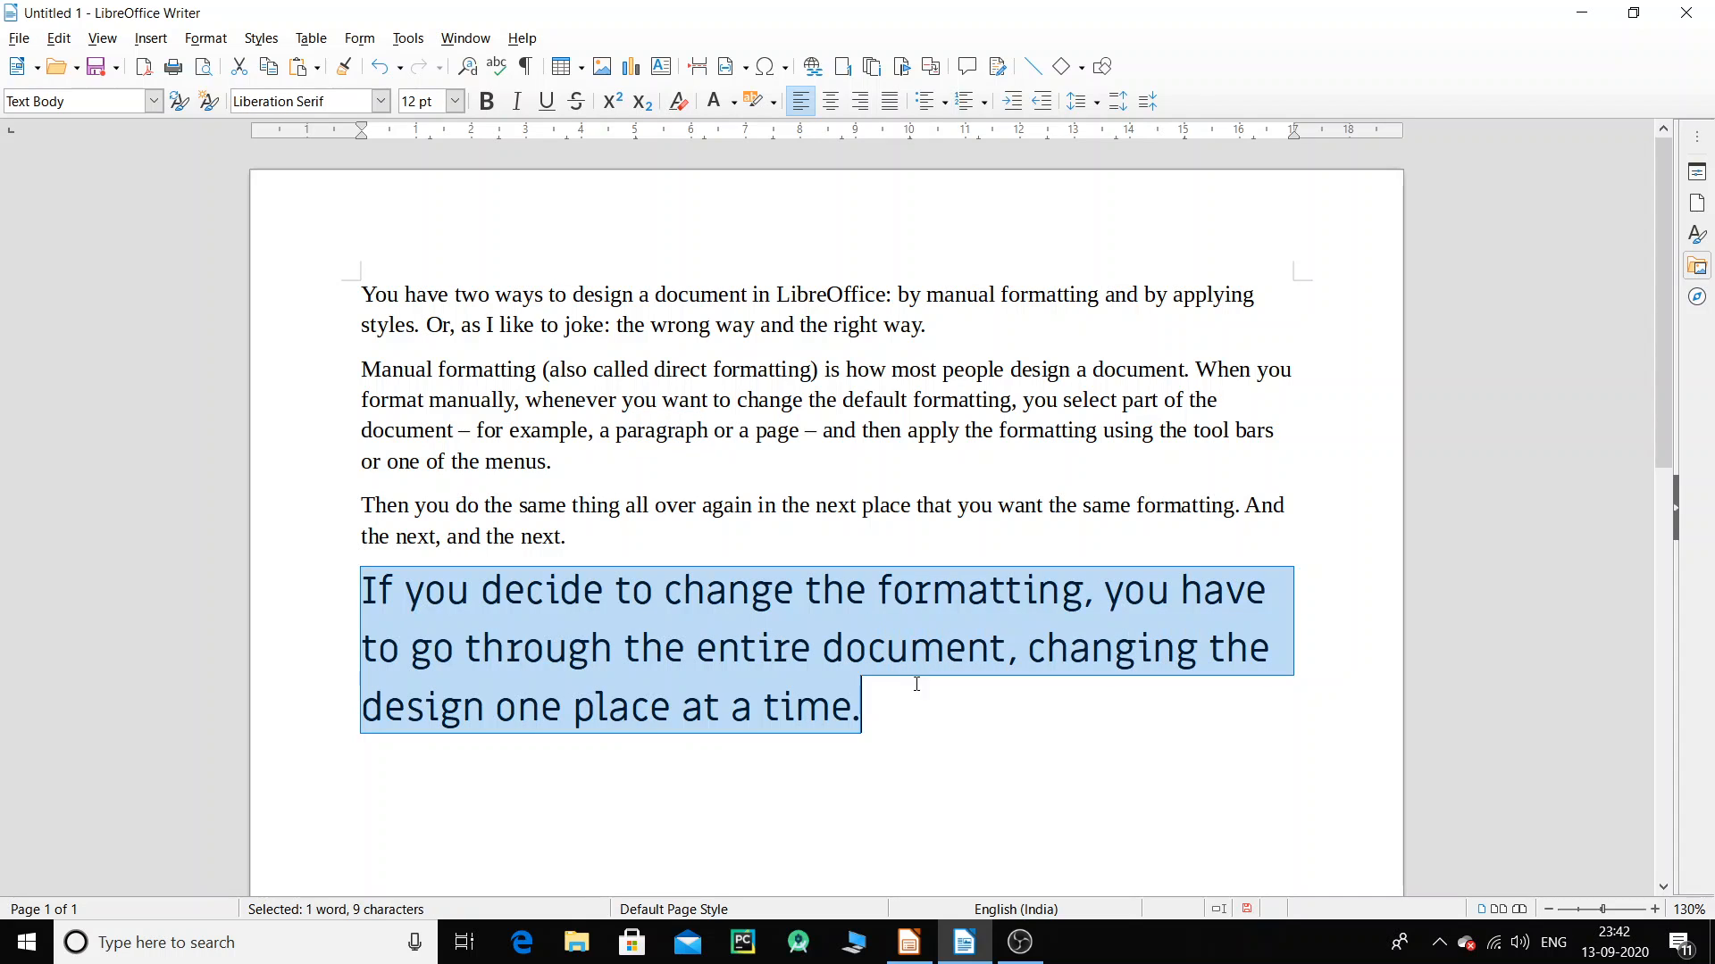
{"action": "left_click", "coordinate": [456, 101]}
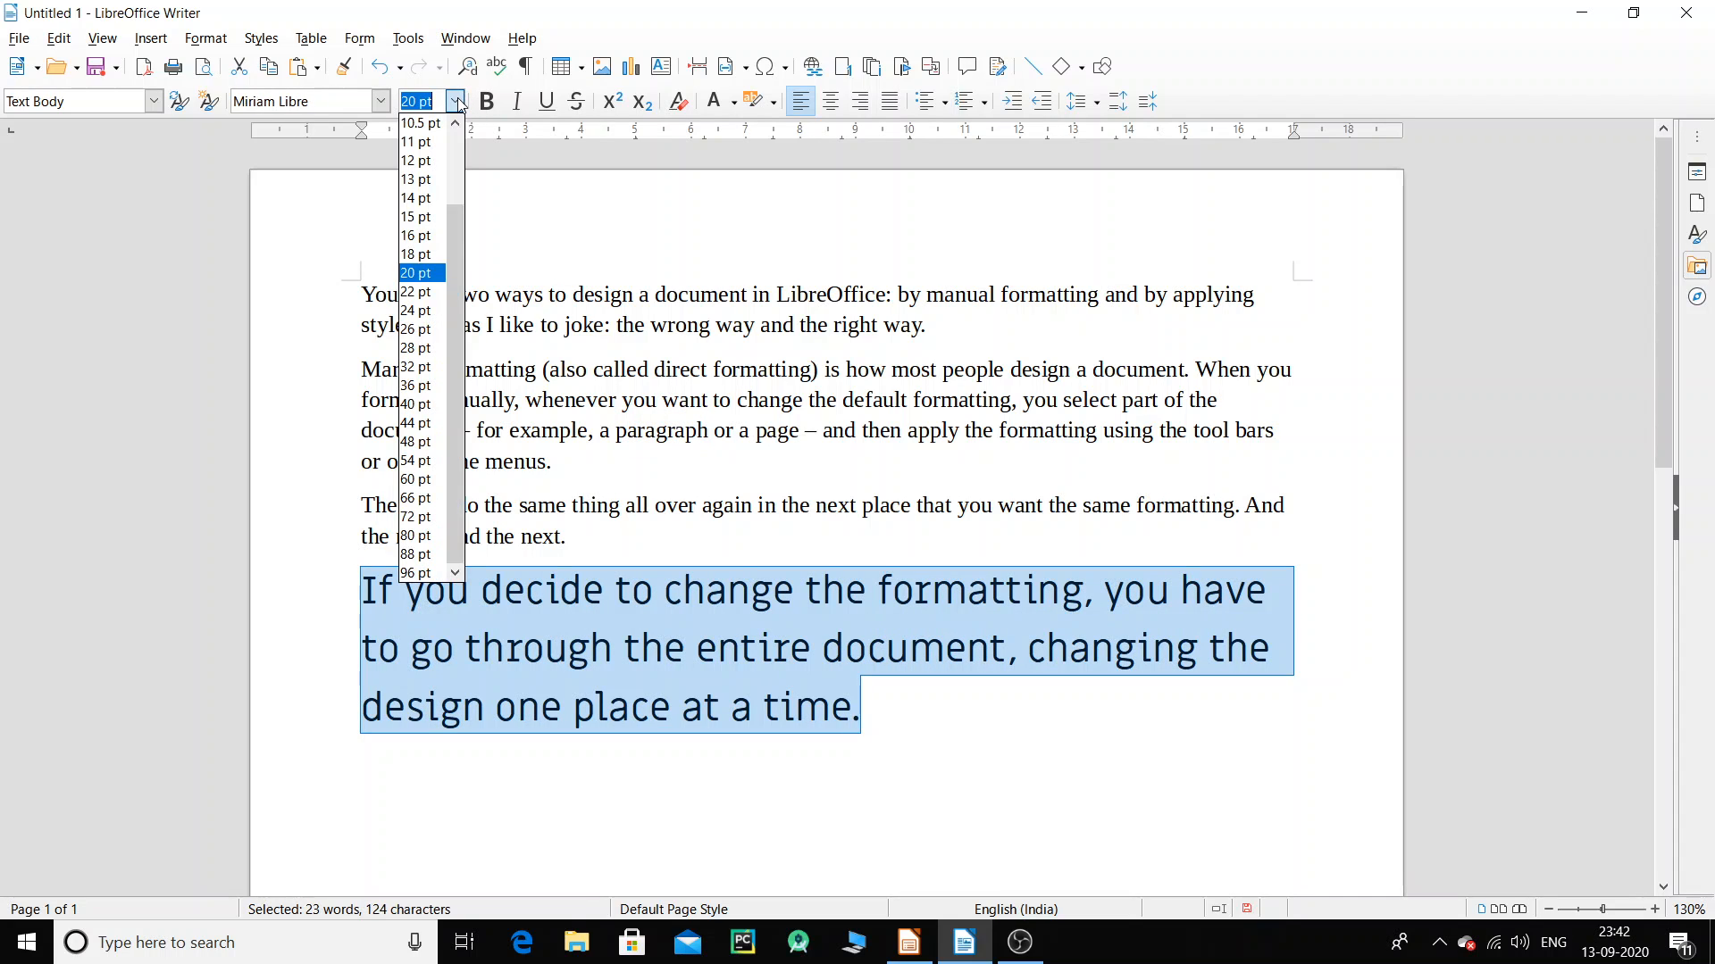
{"action": "left_click", "coordinate": [419, 161]}
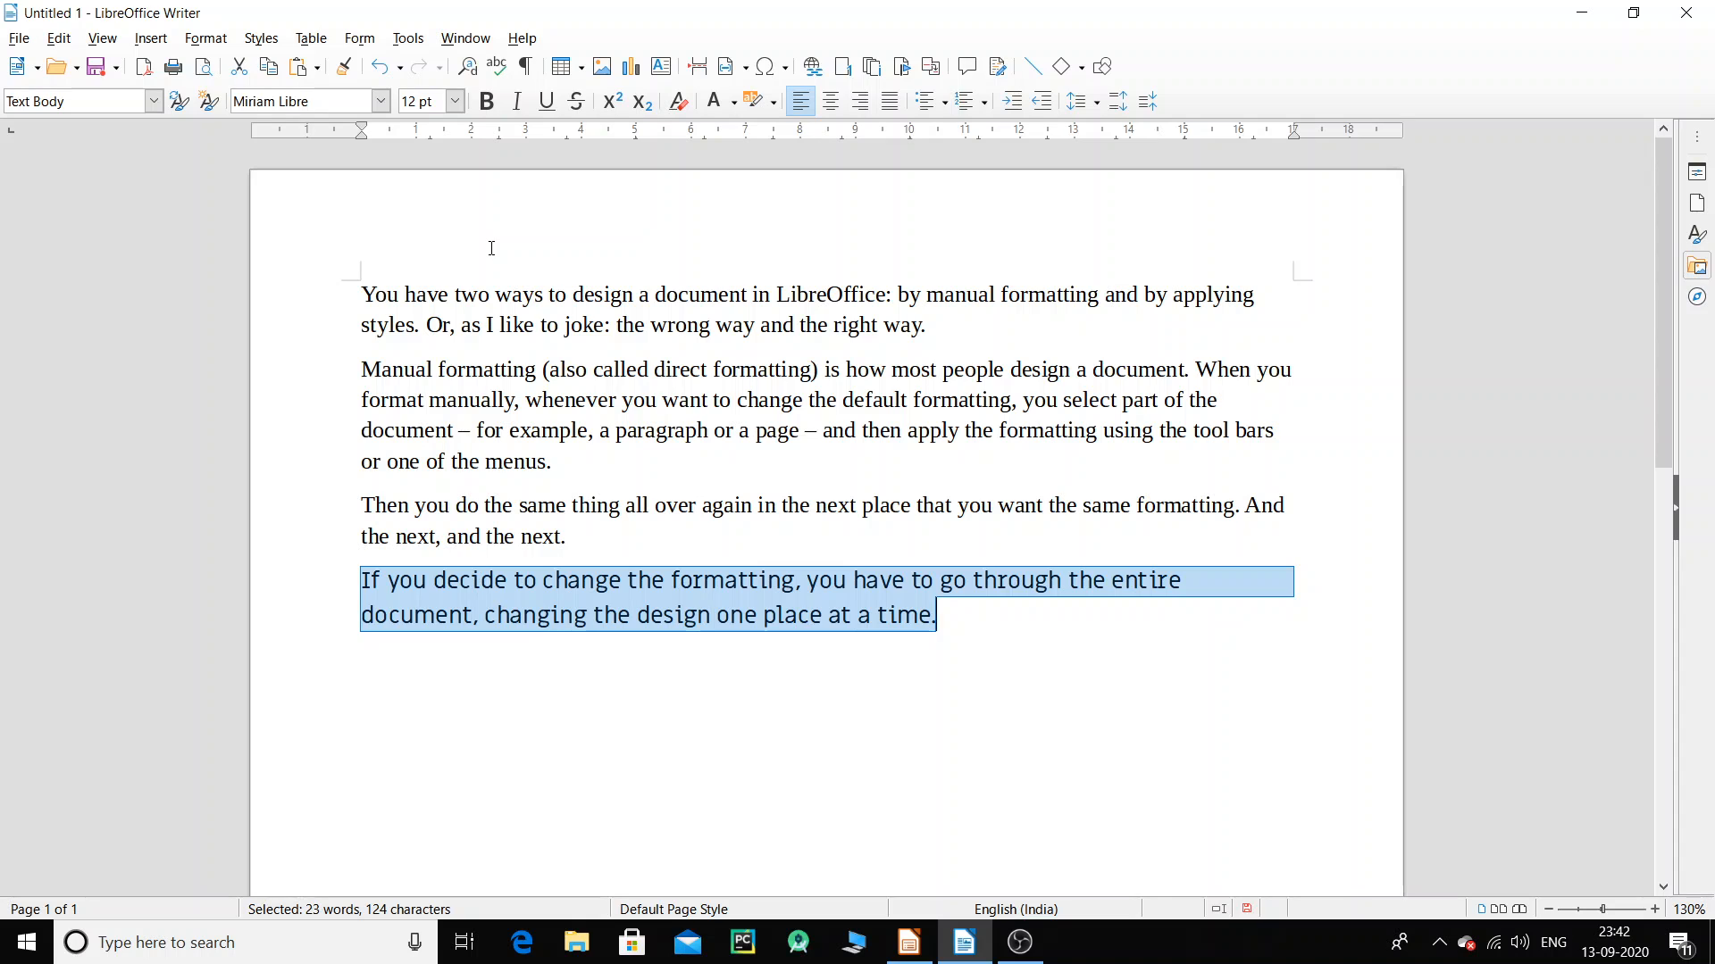
Colour the last paragraph's text orange using the standard palette and deselect it.
{"action": "left_click", "coordinate": [733, 102]}
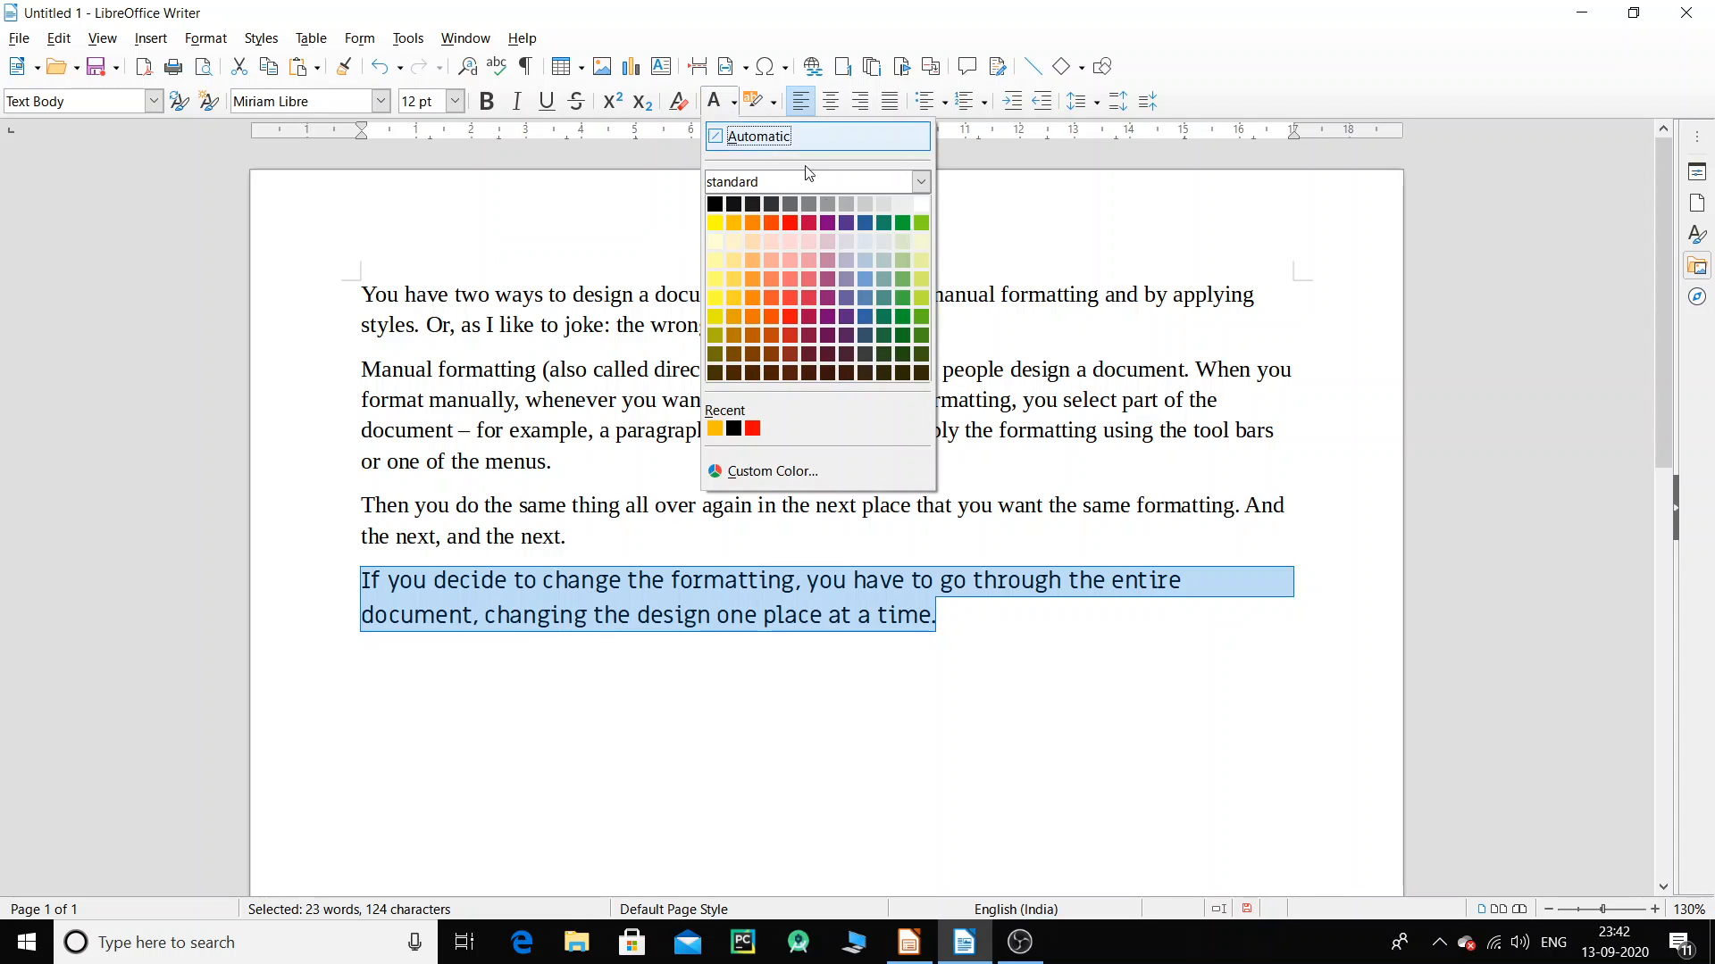
{"action": "left_click", "coordinate": [773, 223]}
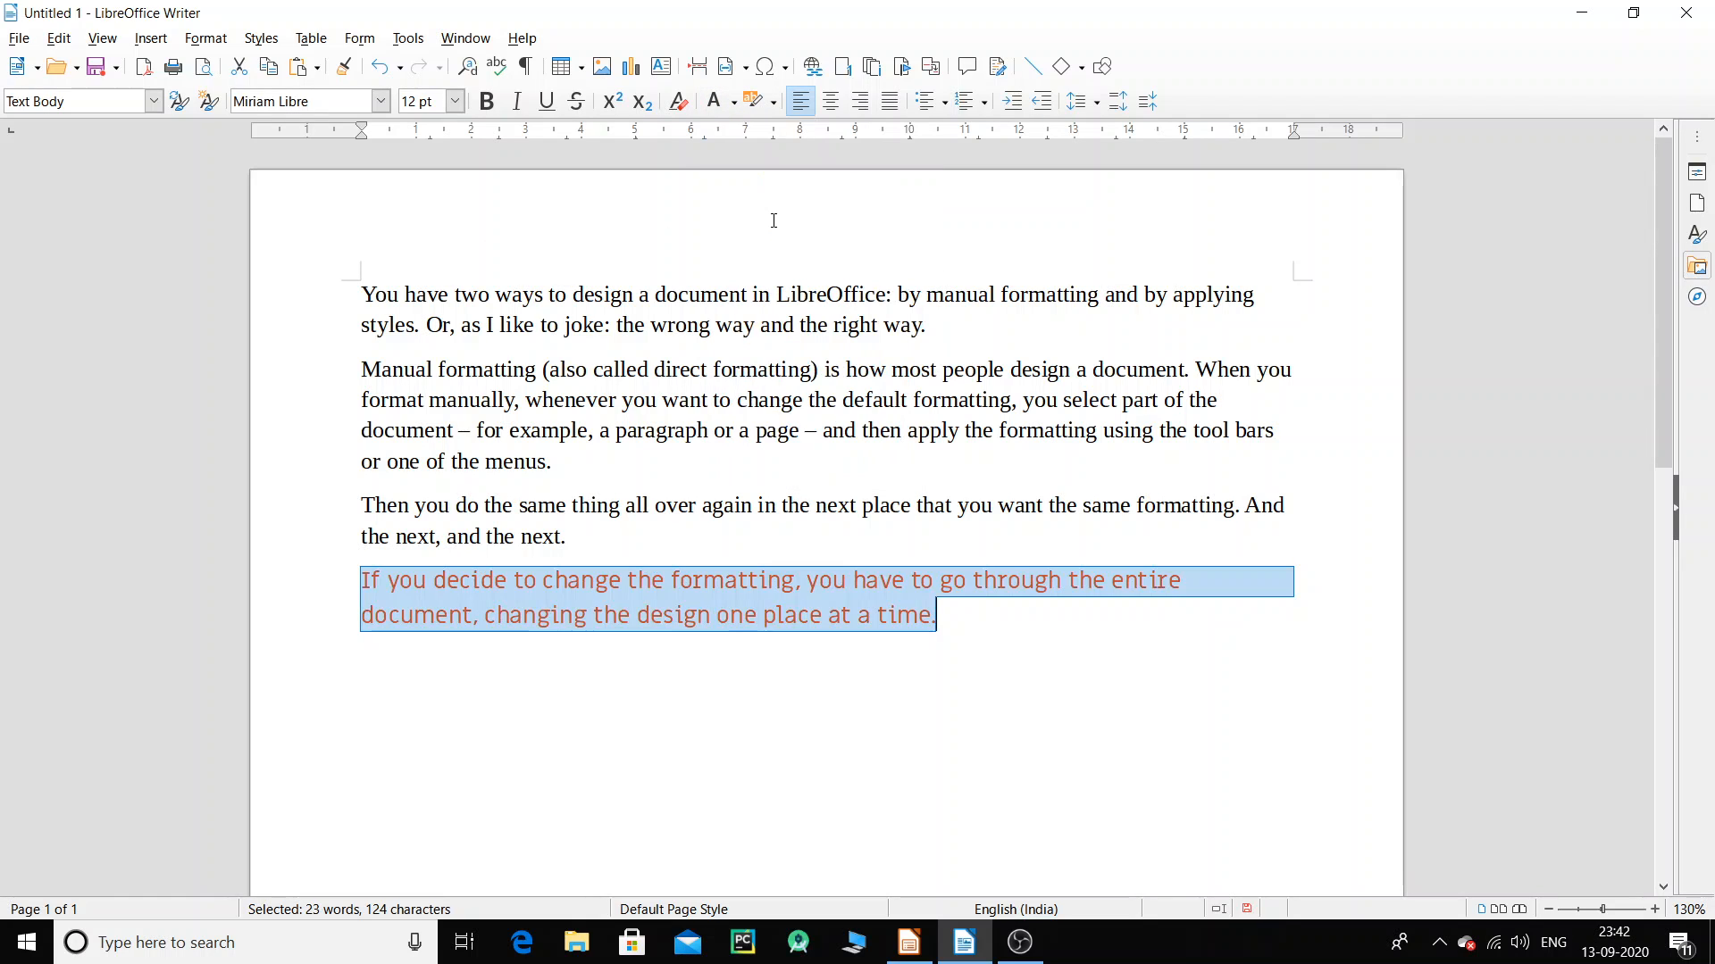
{"action": "left_click", "coordinate": [962, 649]}
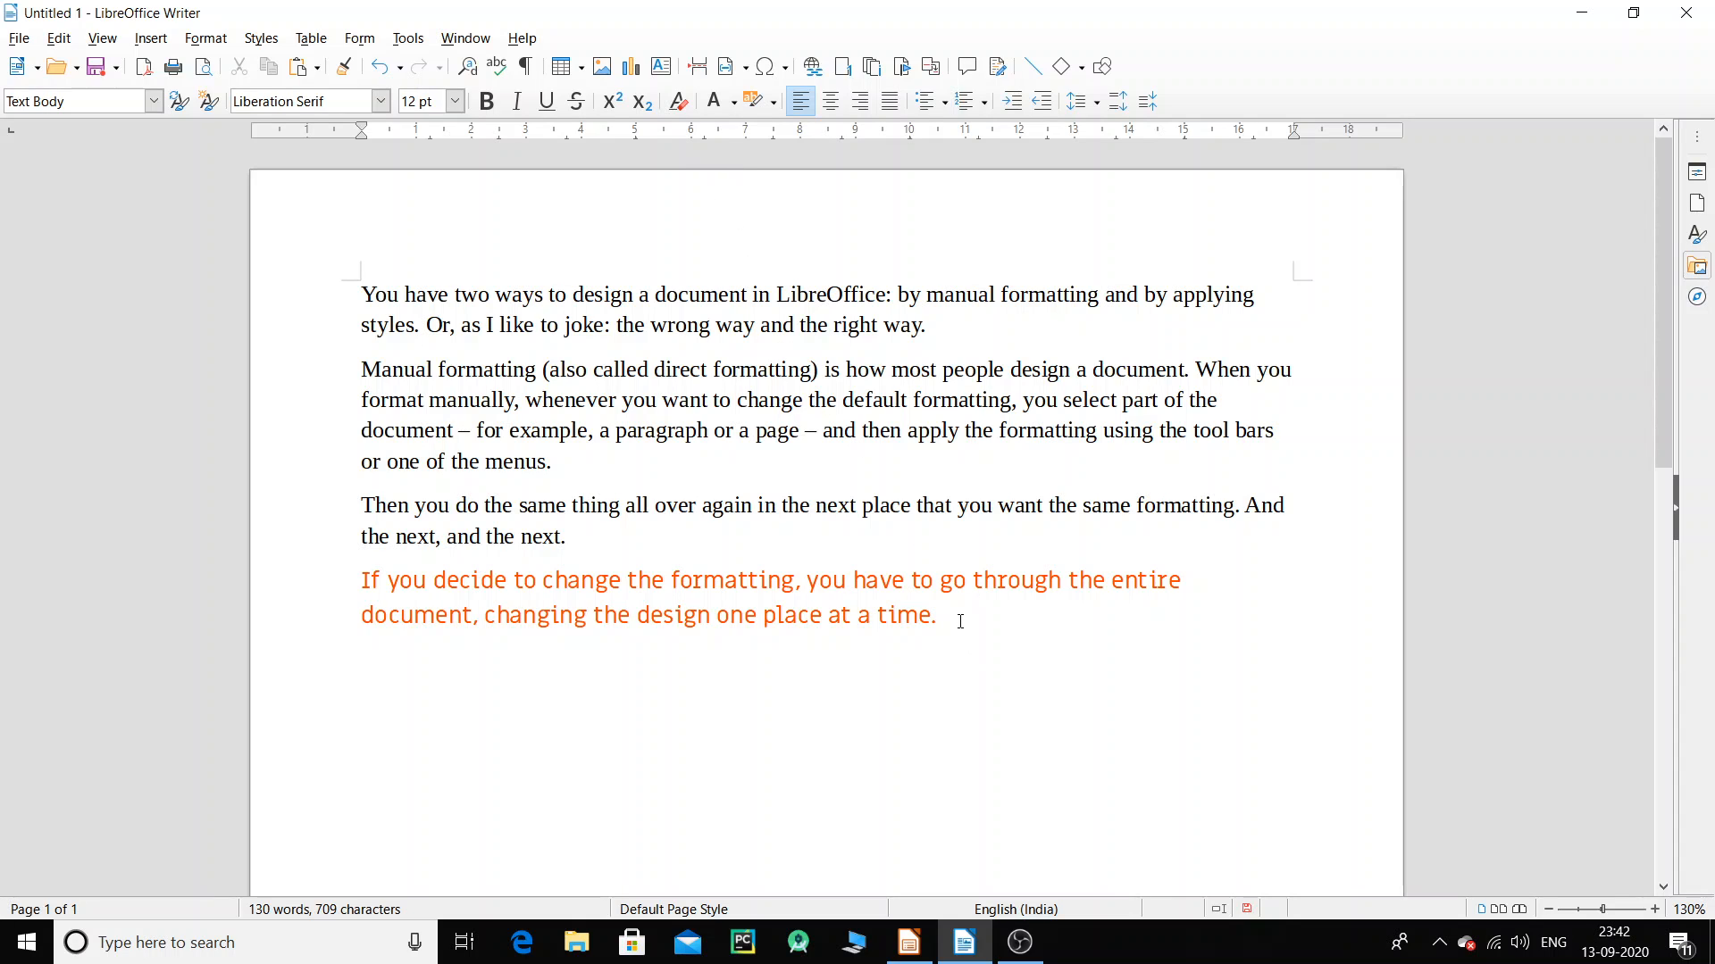
Insert a table with six columns and six rows below the last paragraph, and undo the insertion.
{"action": "left_click_drag", "start_coordinate": [936, 617], "coordinate": [362, 582]}
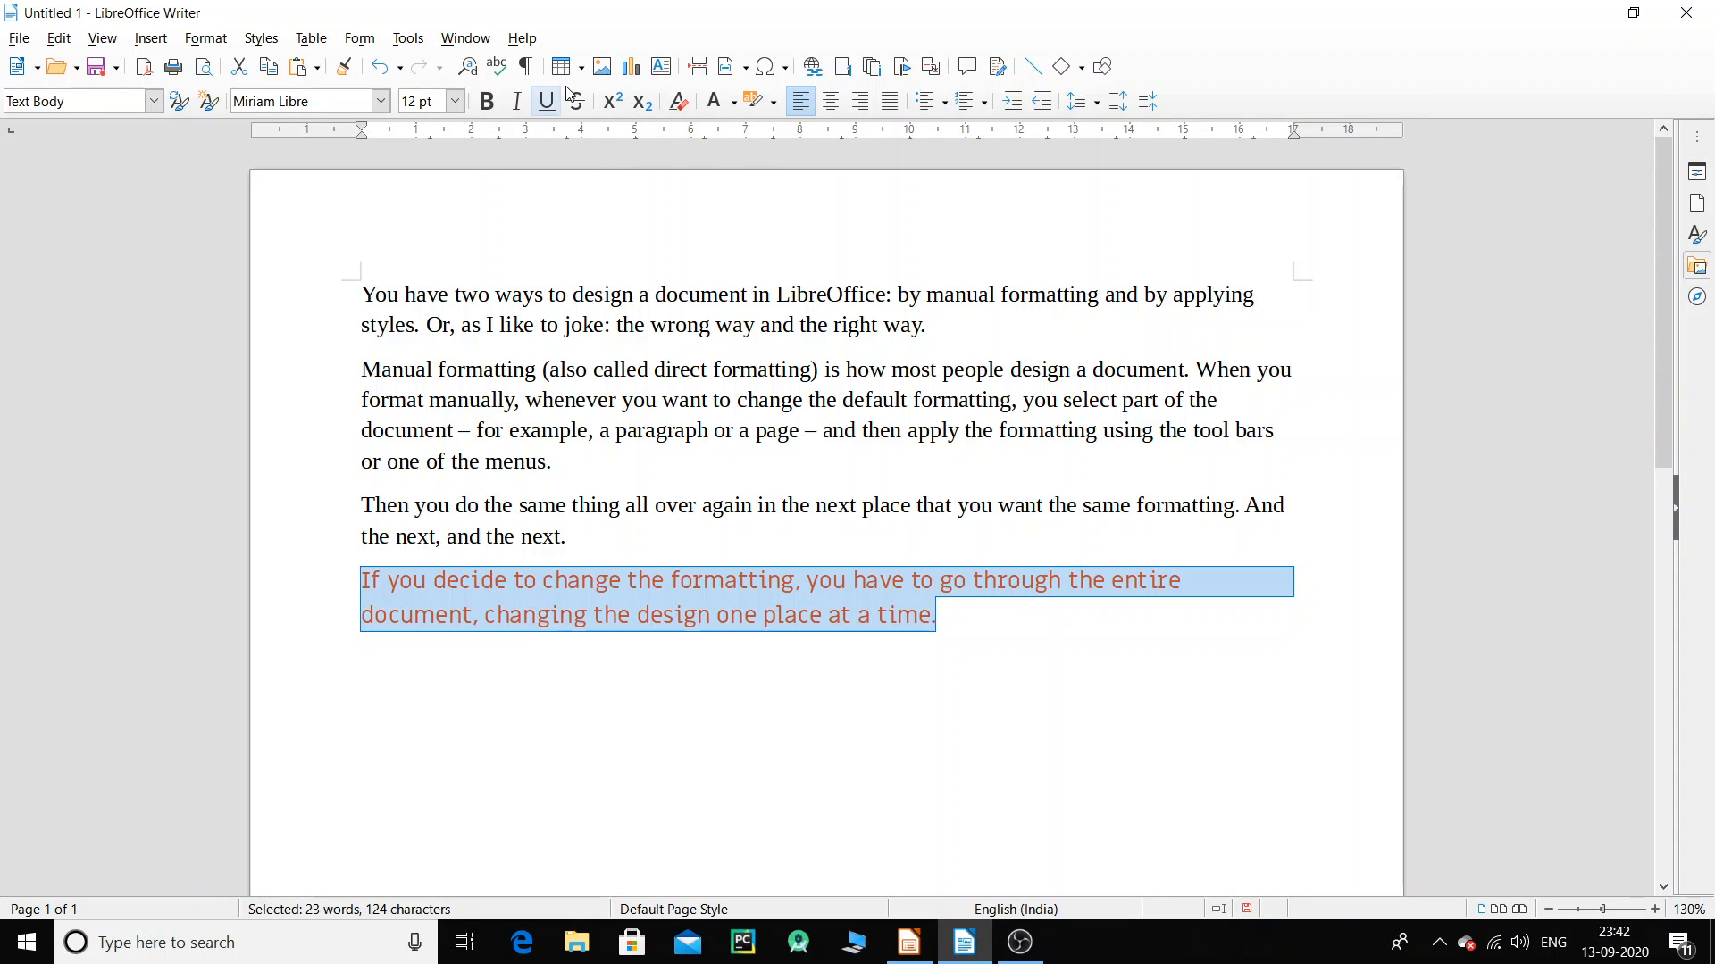
{"action": "left_click", "coordinate": [861, 708]}
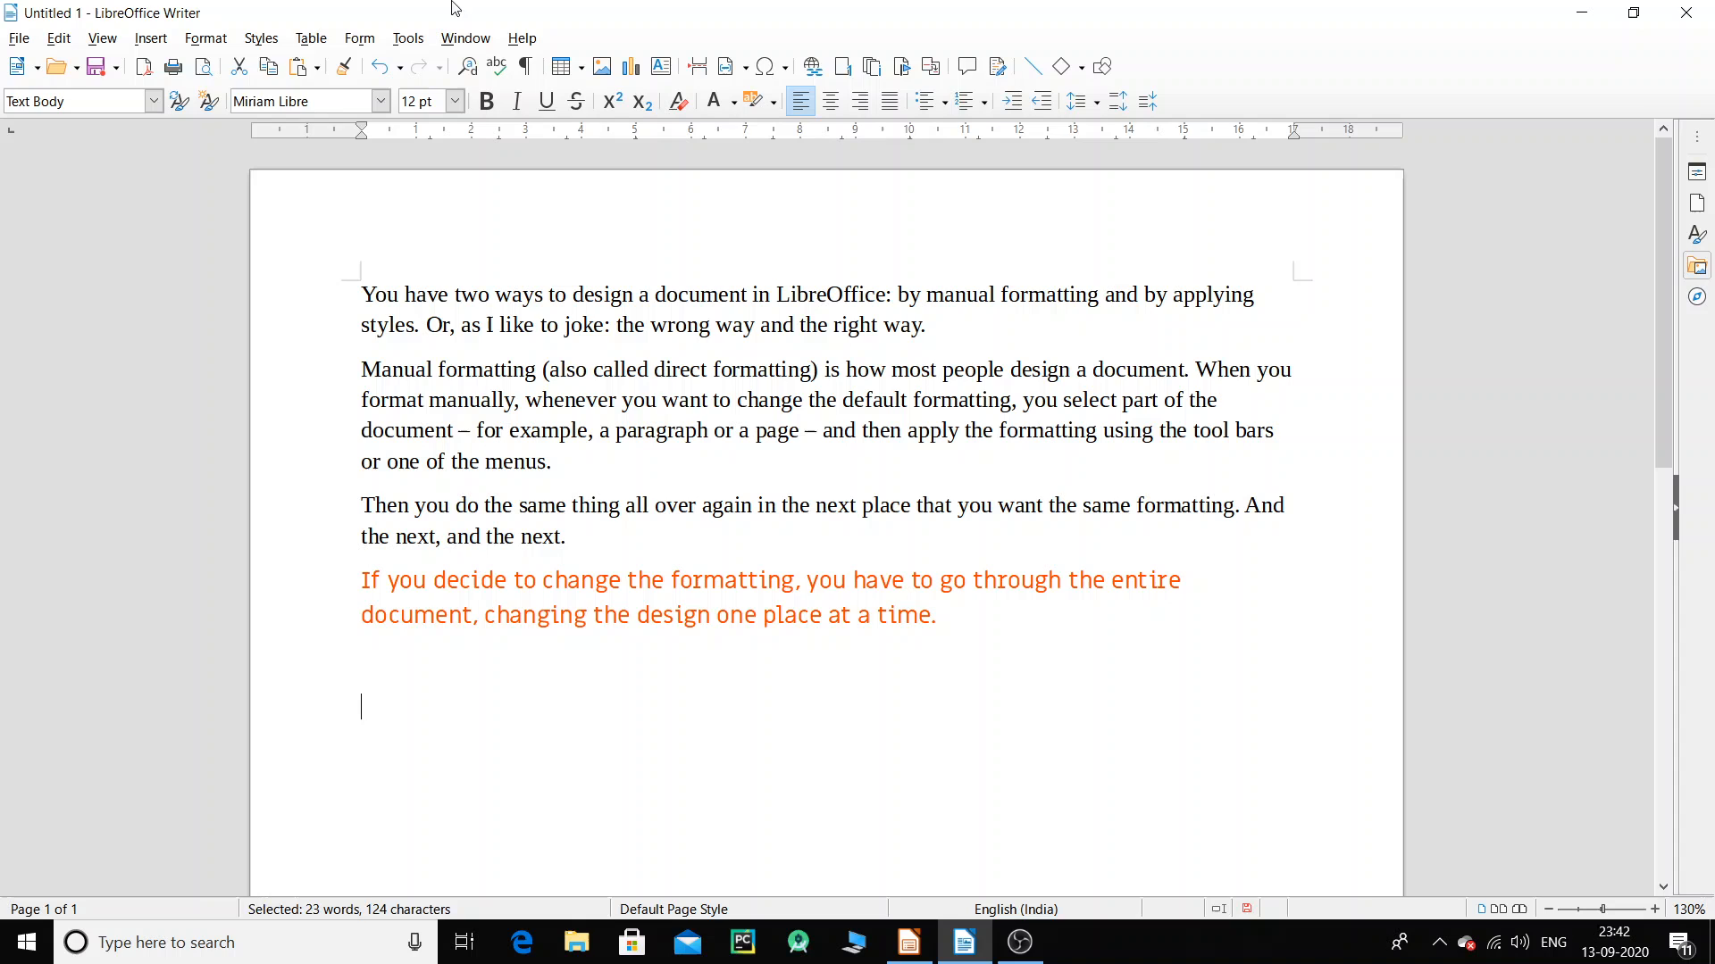
{"action": "left_click", "coordinate": [579, 69]}
{"action": "left_click", "coordinate": [622, 185]}
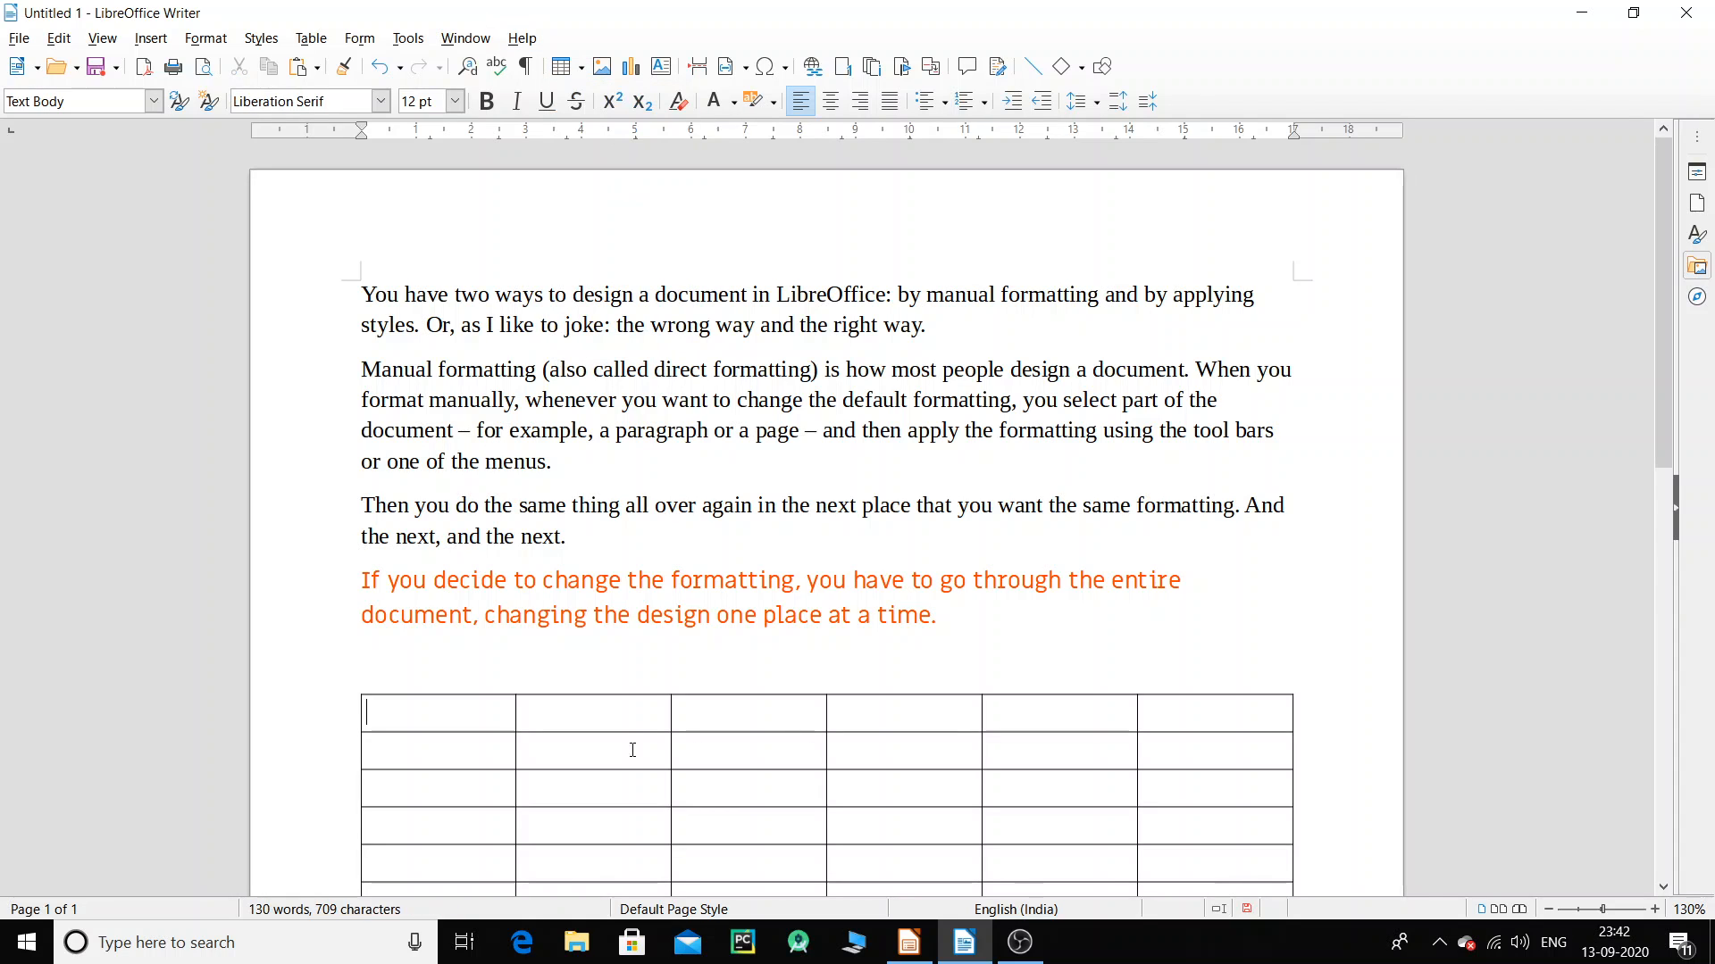
{"action": "scroll", "coordinate": [914, 482], "scroll_direction": "down", "scroll_amount": 3}
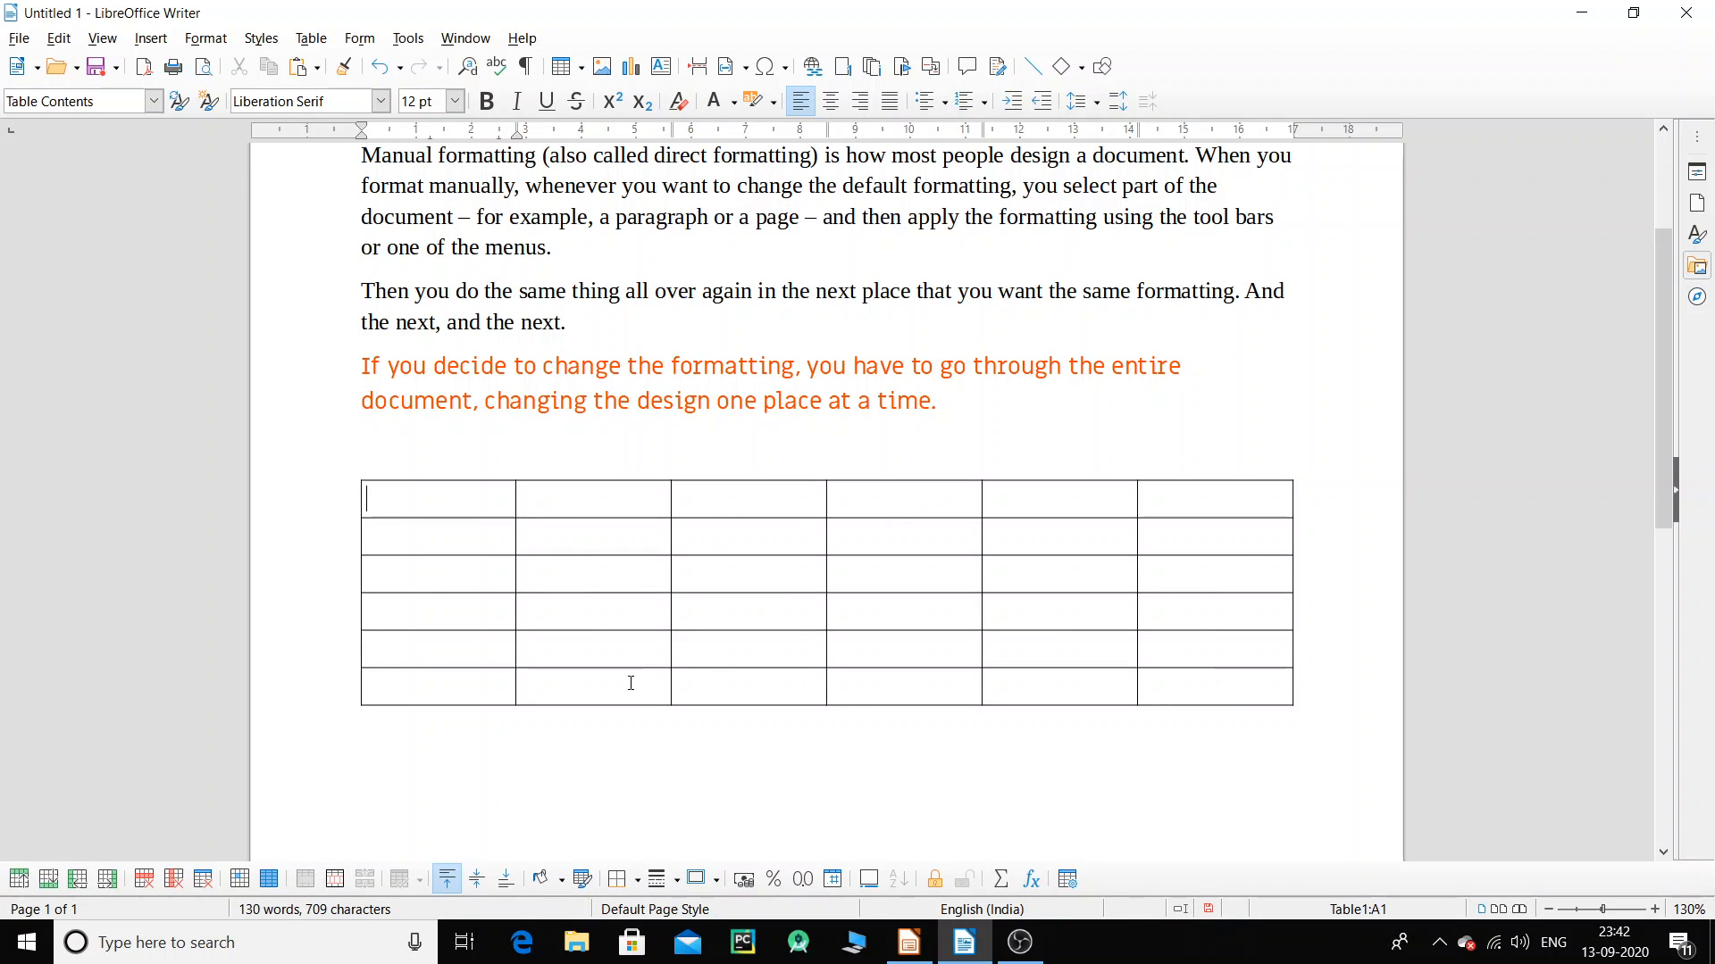
{"action": "key", "text": "ctrl+z"}
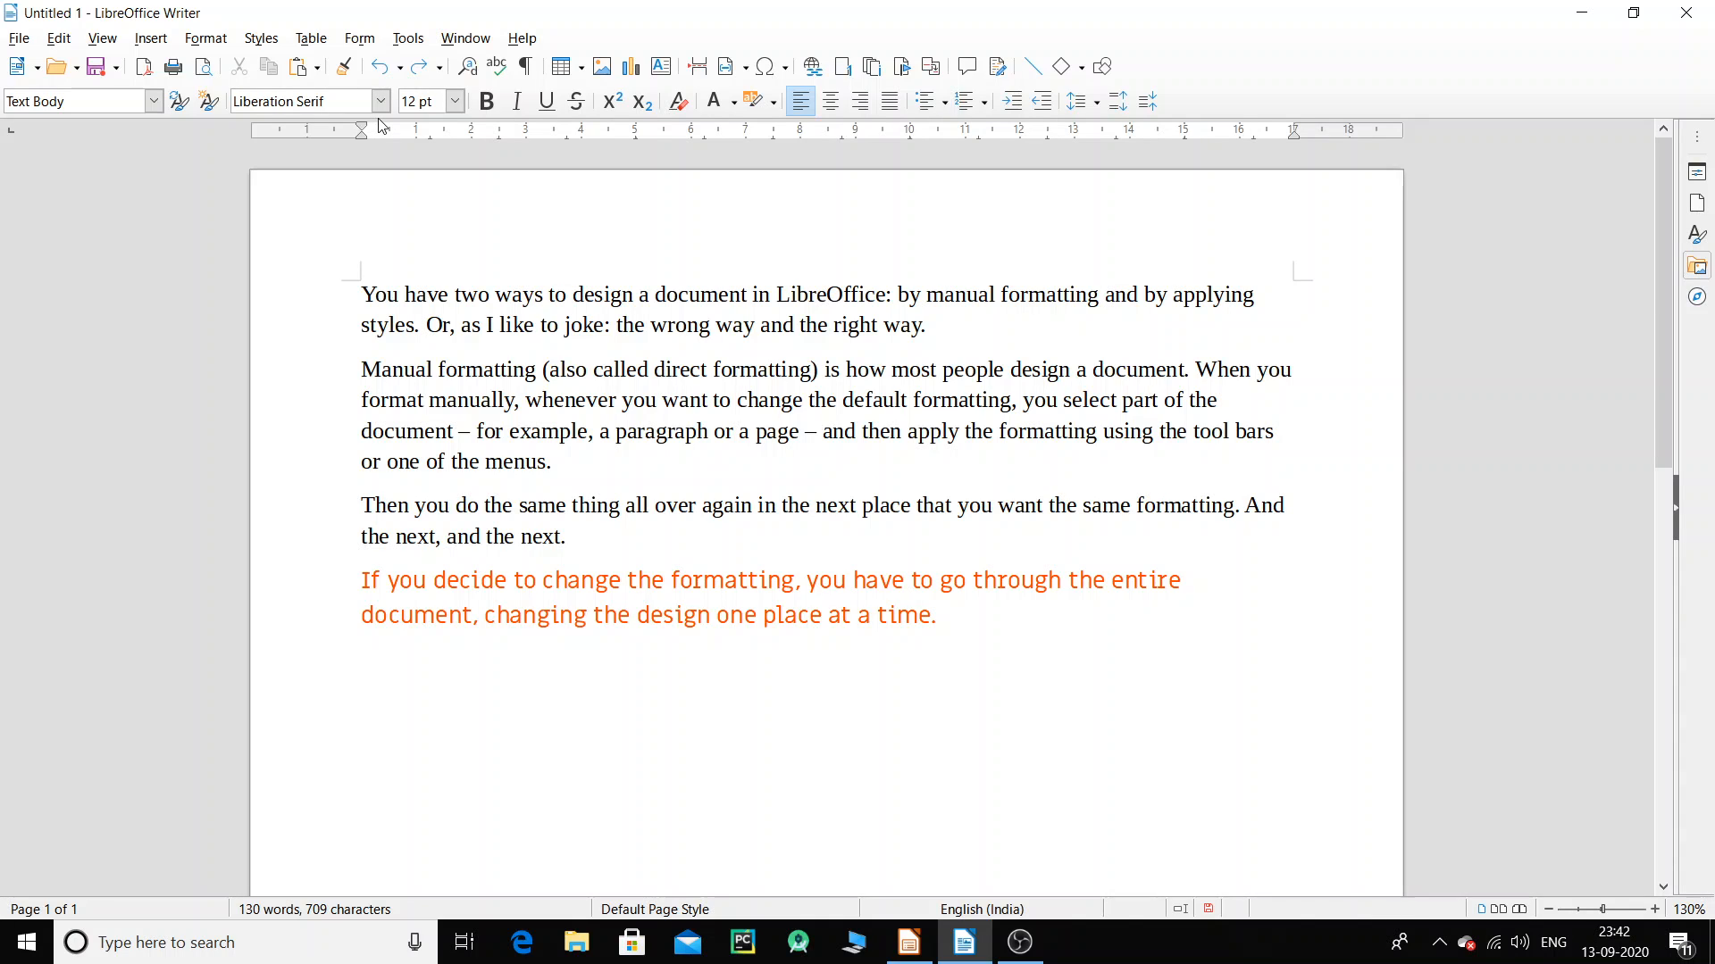
Undo the last paragraph's font colour and size changes, and set its font size to 12 pt.
{"action": "left_click_drag", "start_coordinate": [937, 617], "coordinate": [362, 582]}
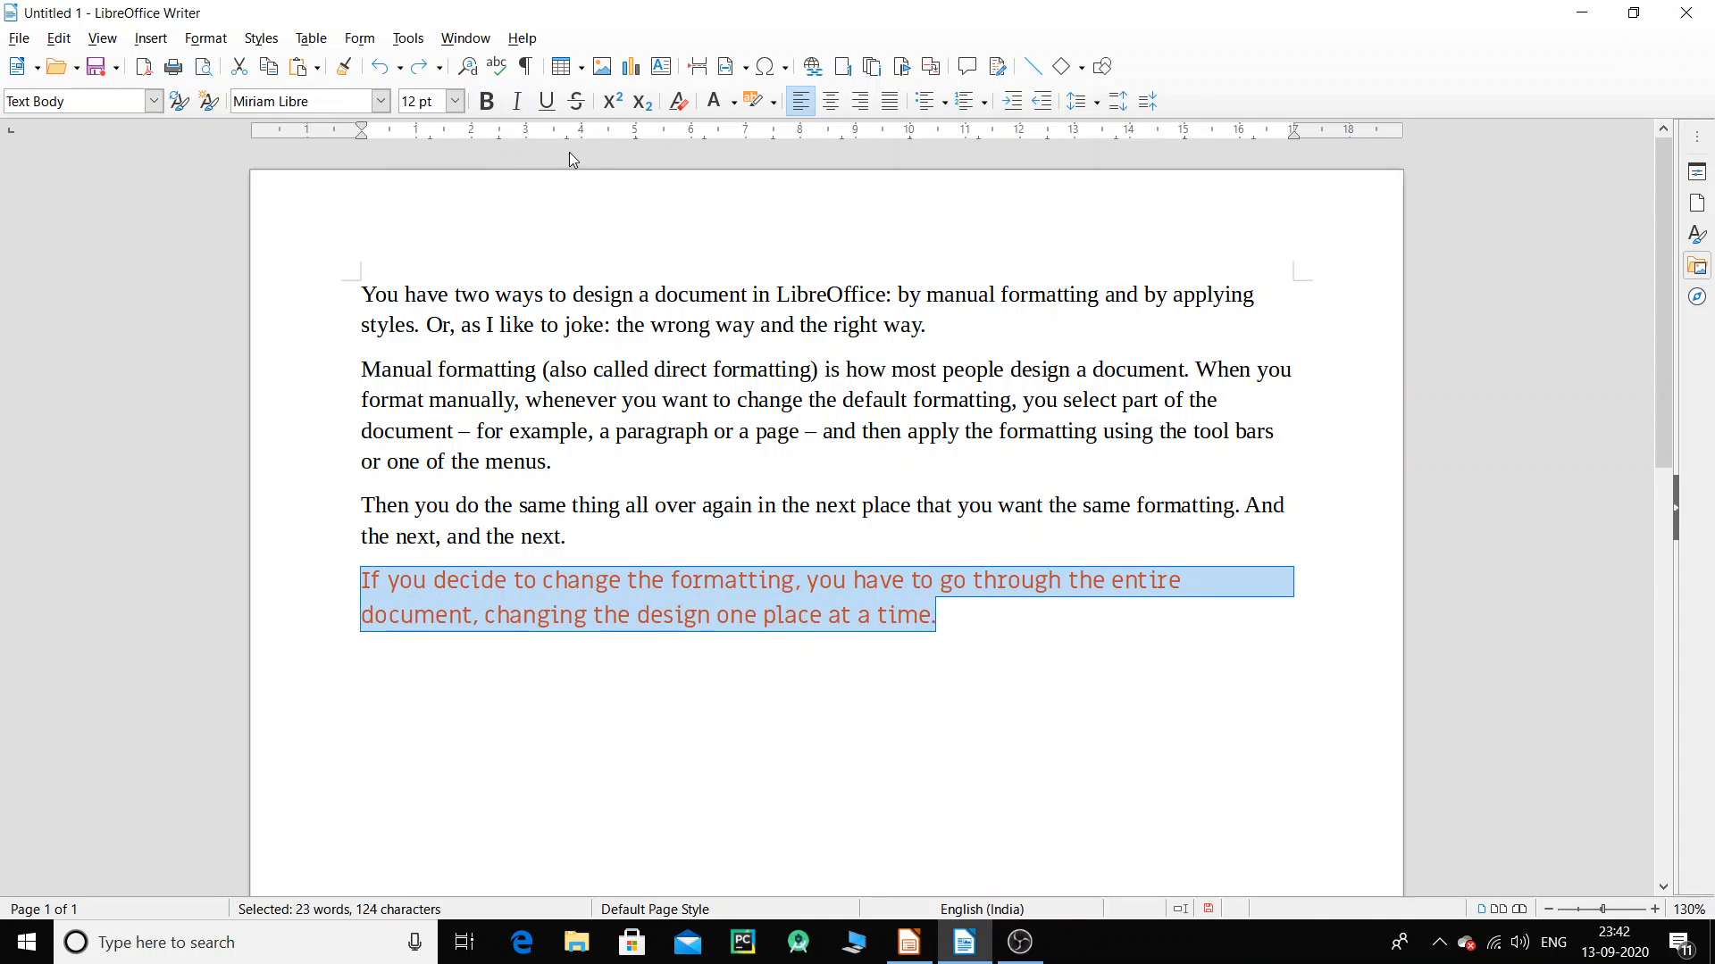
{"action": "key", "text": "ctrl+z"}
{"action": "key", "text": "ctrl+z"}
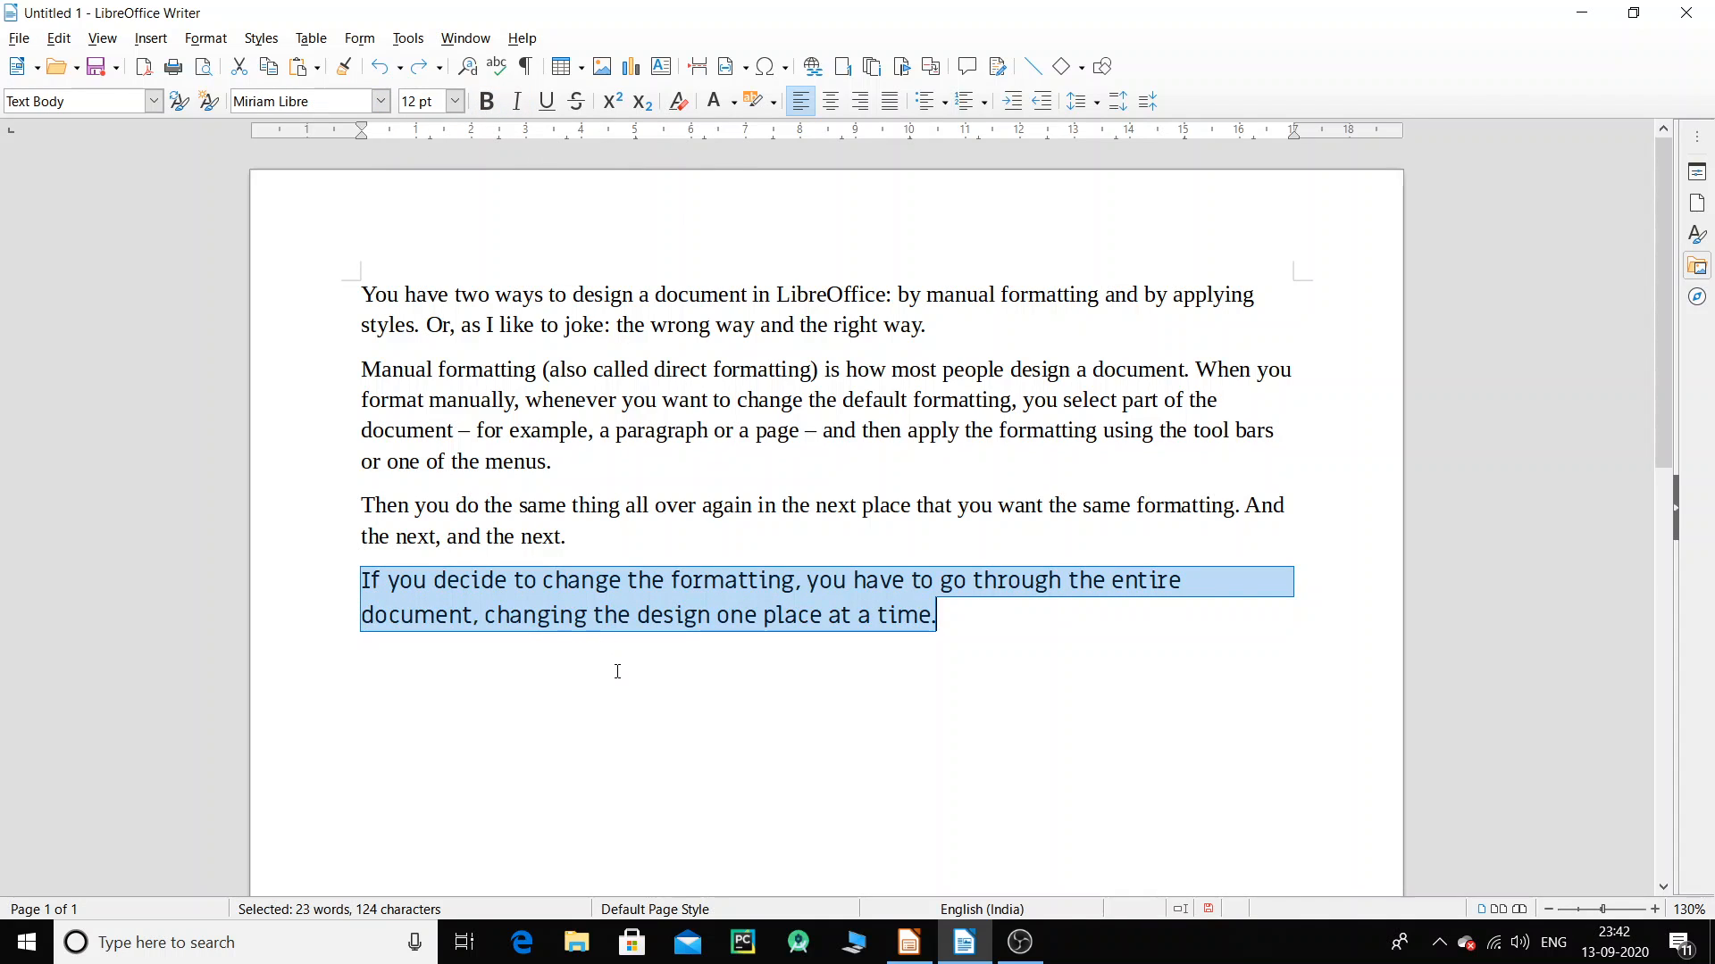
{"action": "left_click", "coordinate": [455, 101]}
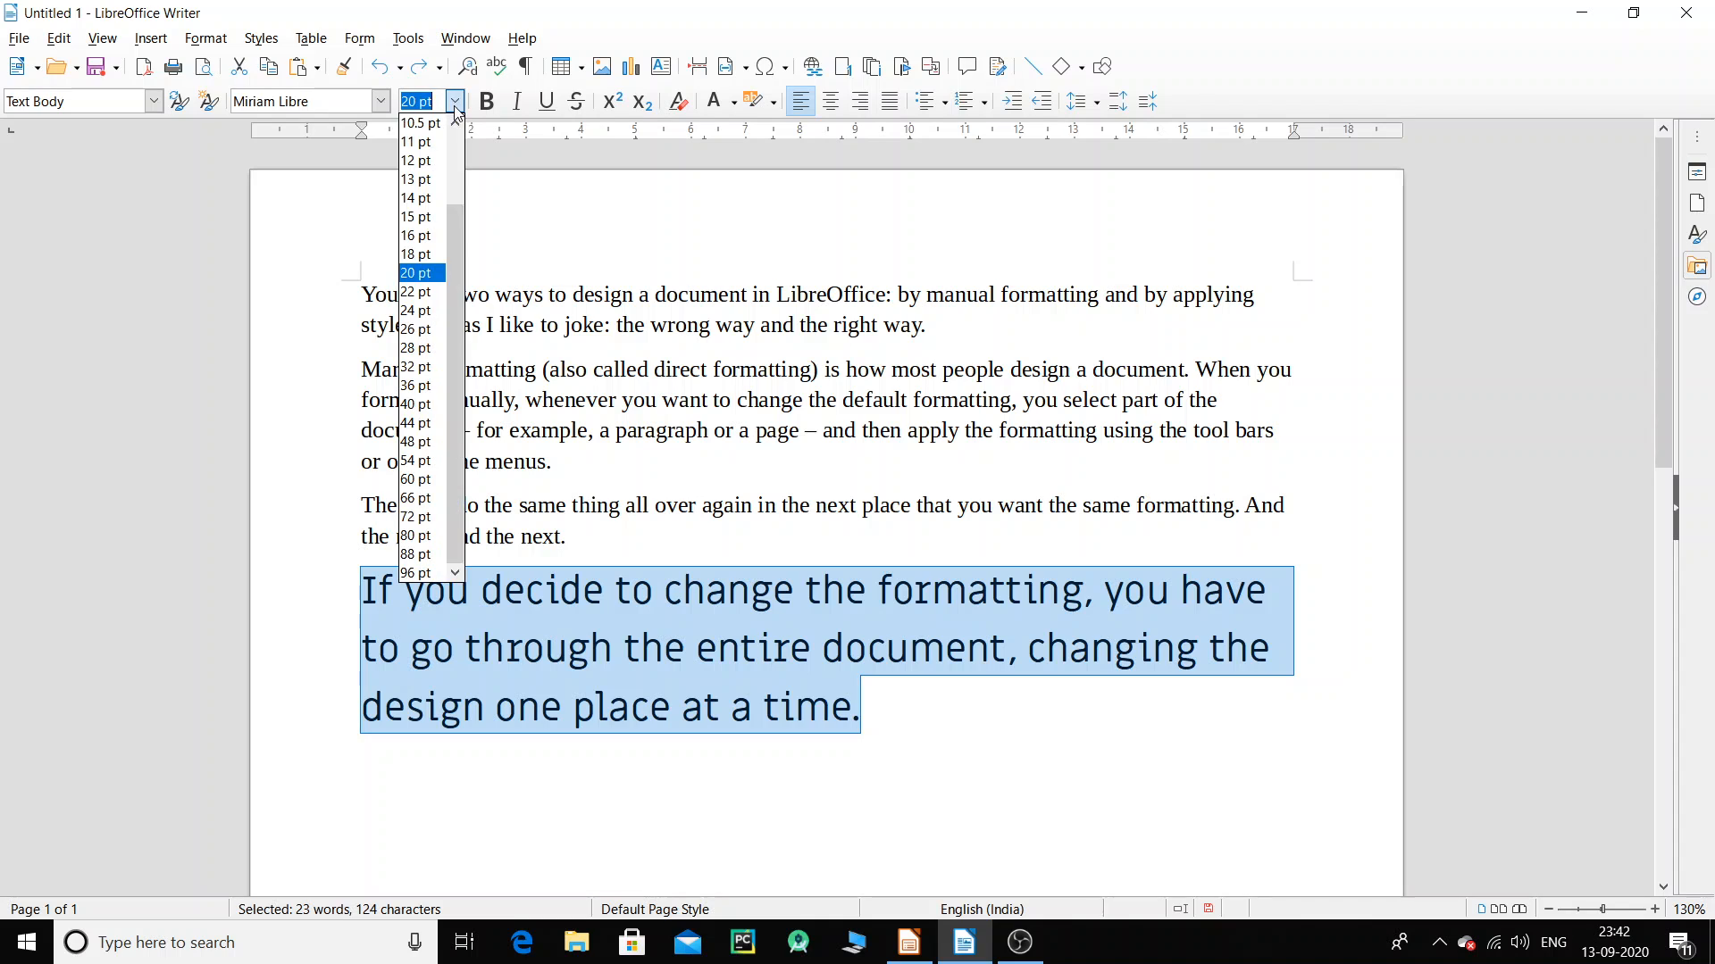
{"action": "left_click", "coordinate": [423, 184]}
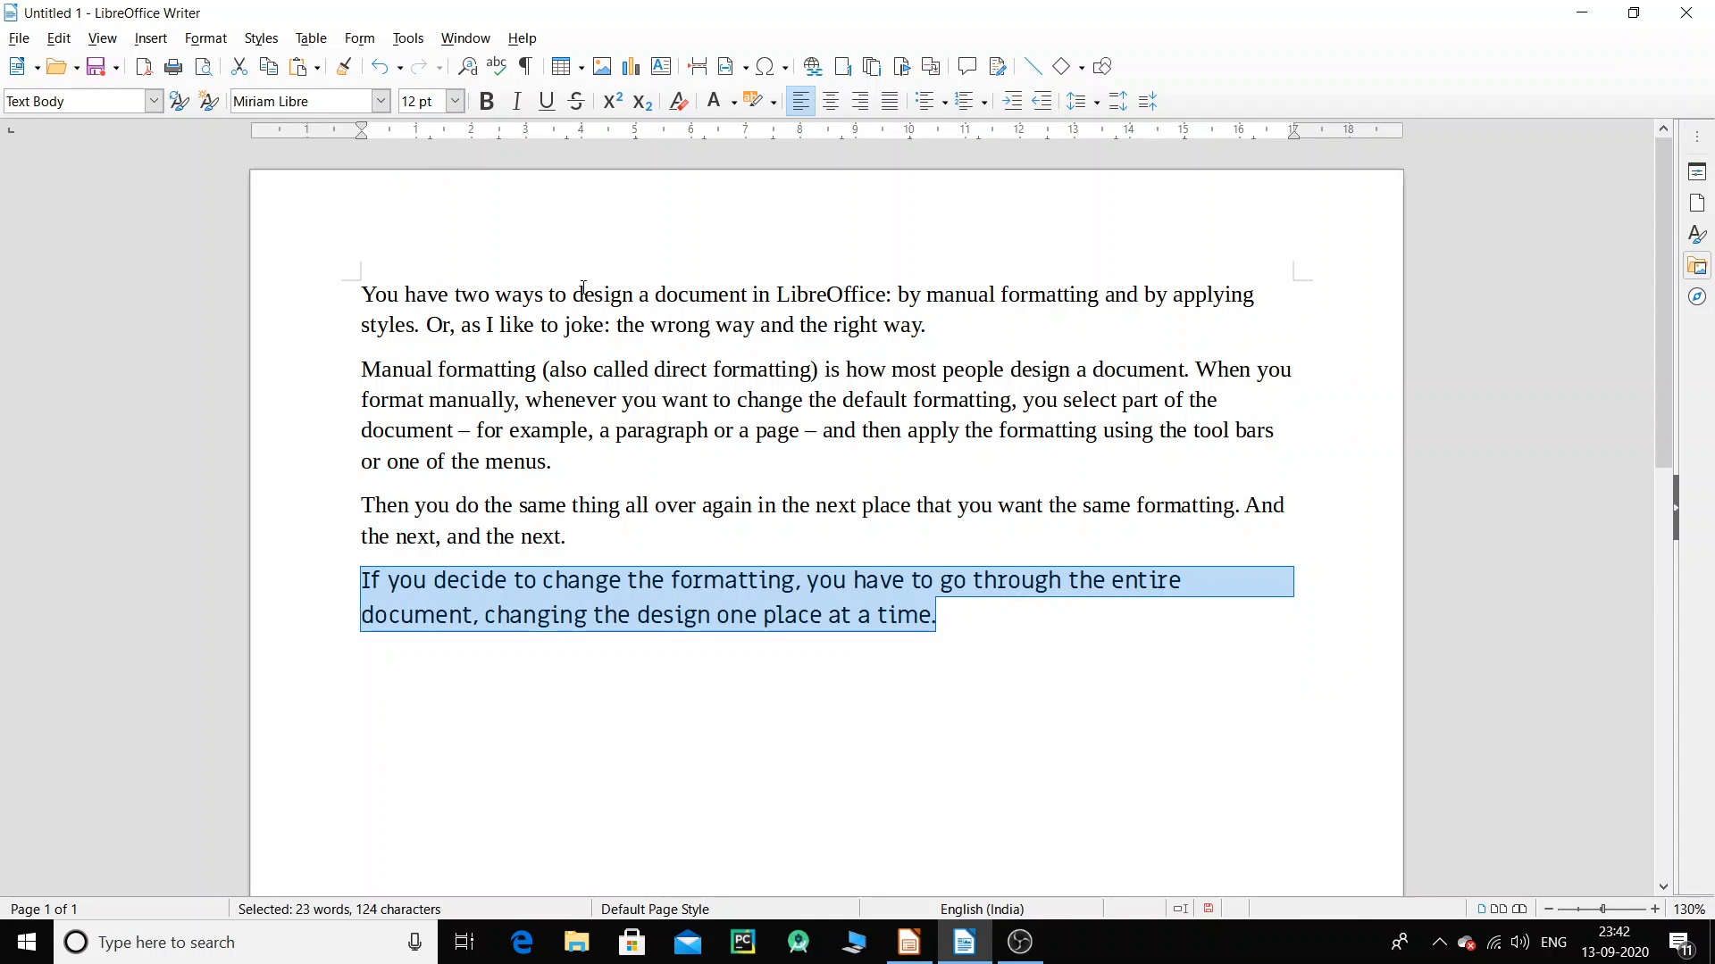
Undo the font size, bold, italic and underline changes on the last paragraph, keeping the Miriam Libre font.
{"action": "key", "text": "ctrl+z"}
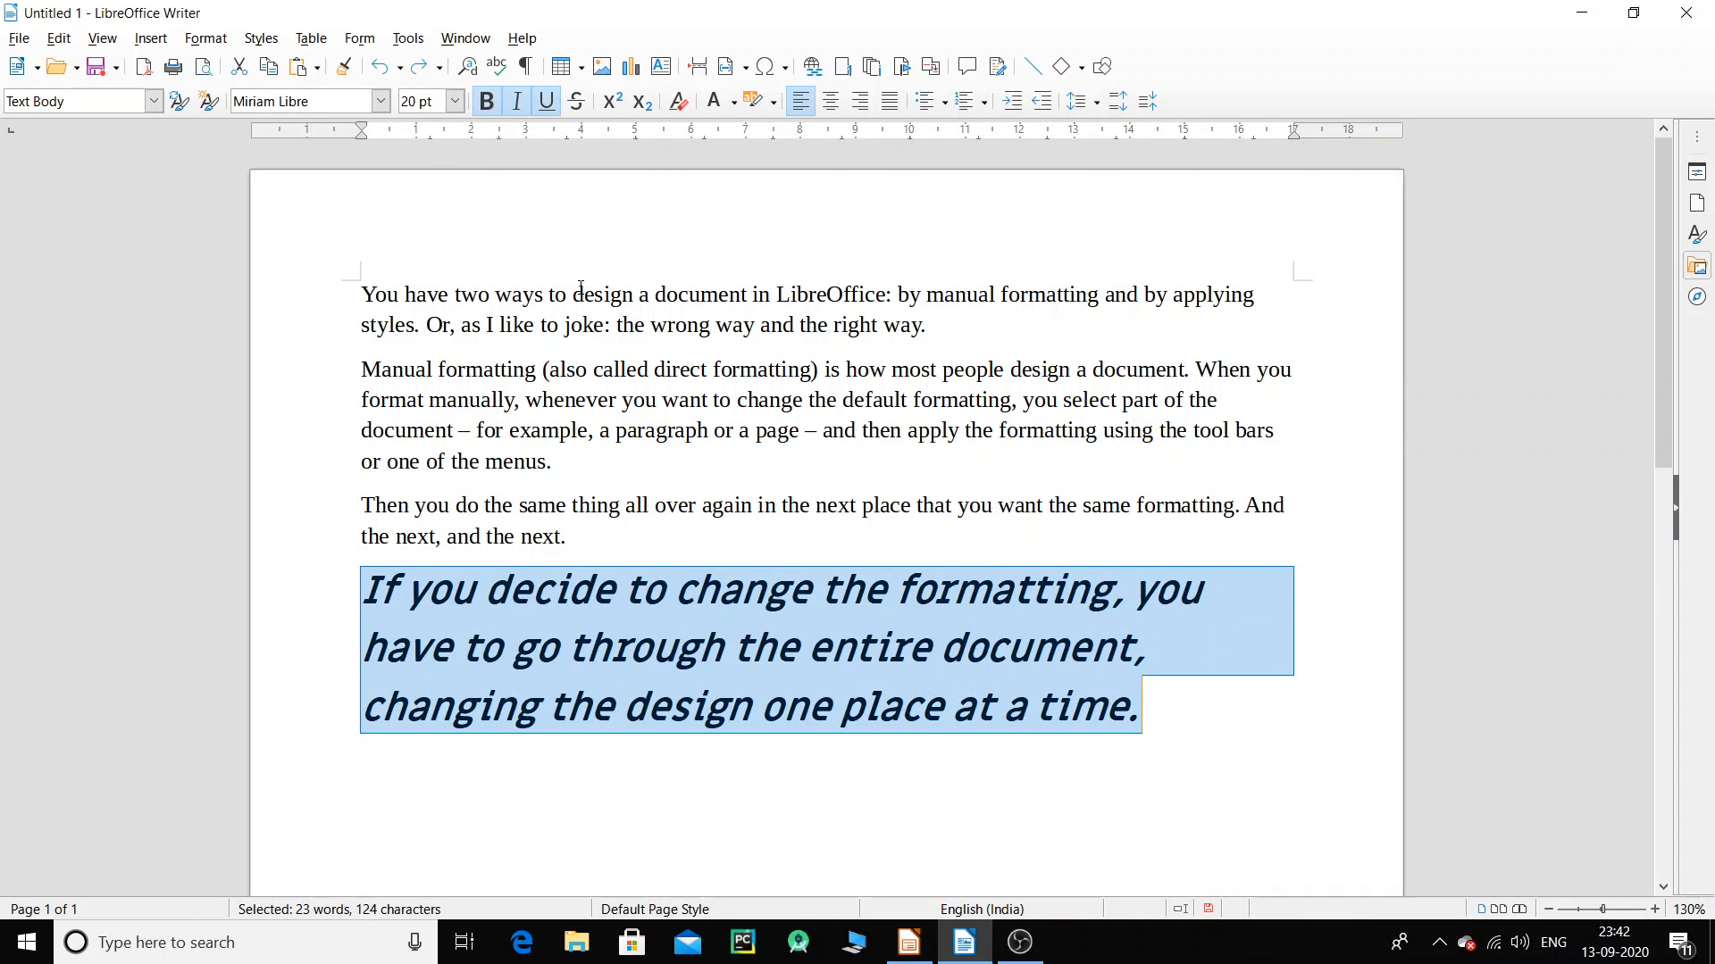
{"action": "key", "text": "ctrl+z"}
{"action": "key", "text": "ctrl+z"}
{"action": "key", "text": "ctrl+z"}
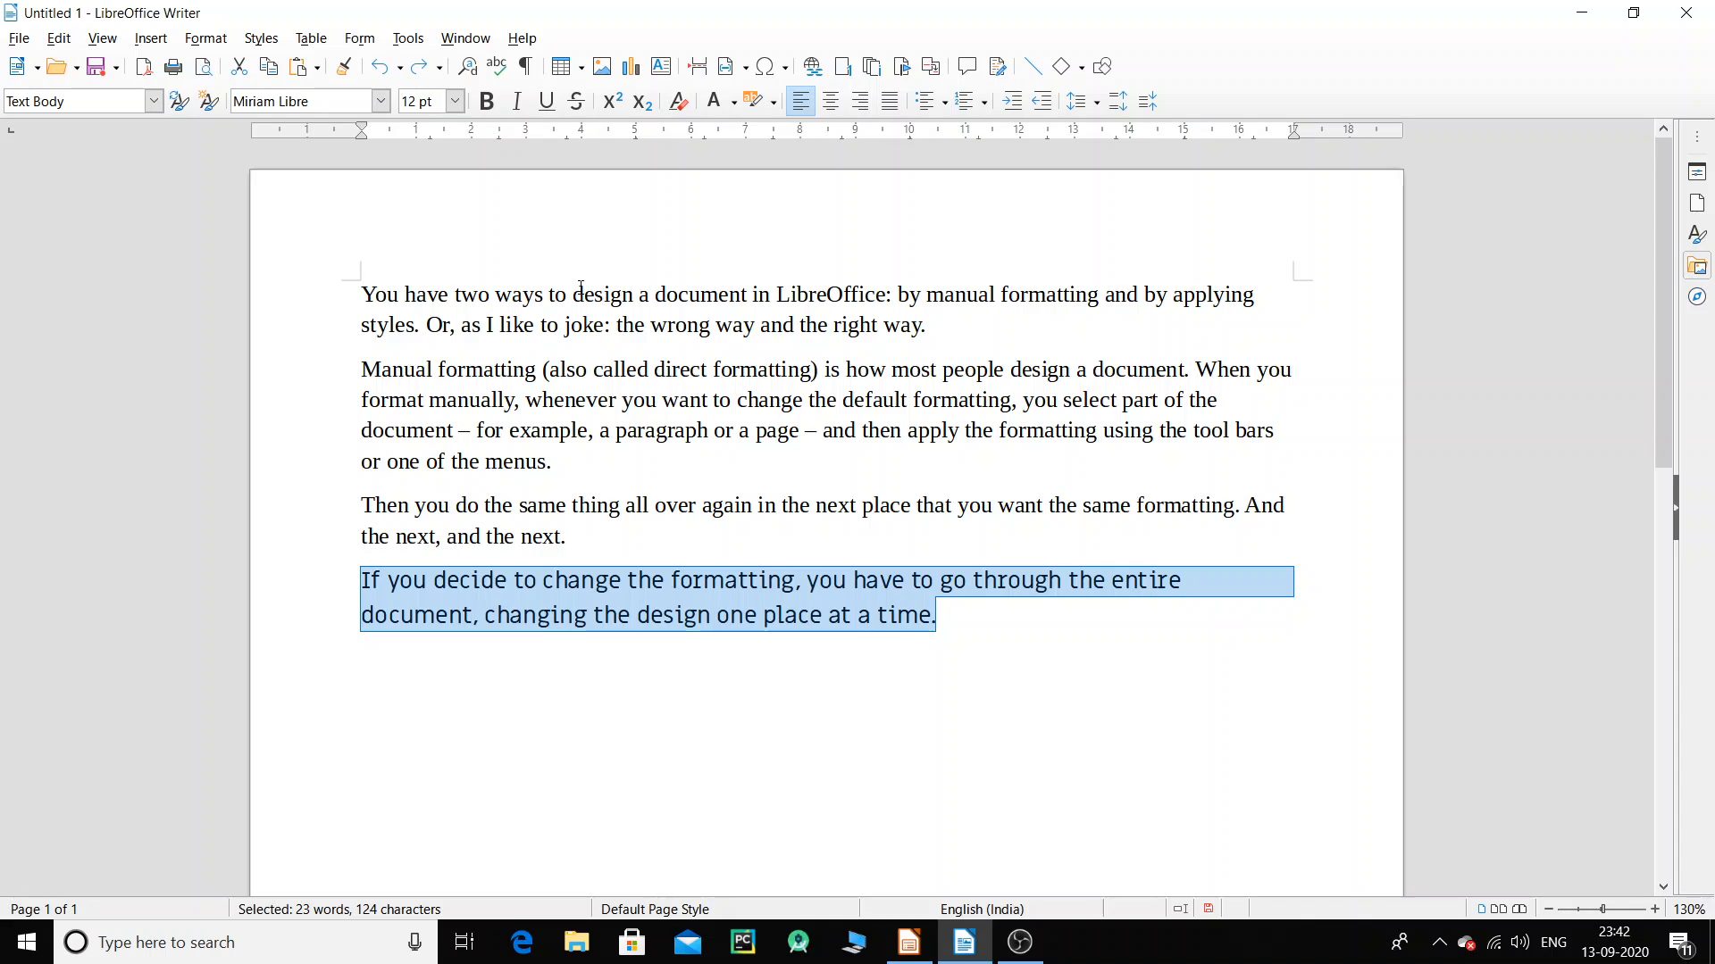
Deselect the paragraph and switch to the Chapter1-Styles-in-Writer.odp presentation in LibreOffice Impress.
{"action": "left_click", "coordinate": [618, 556]}
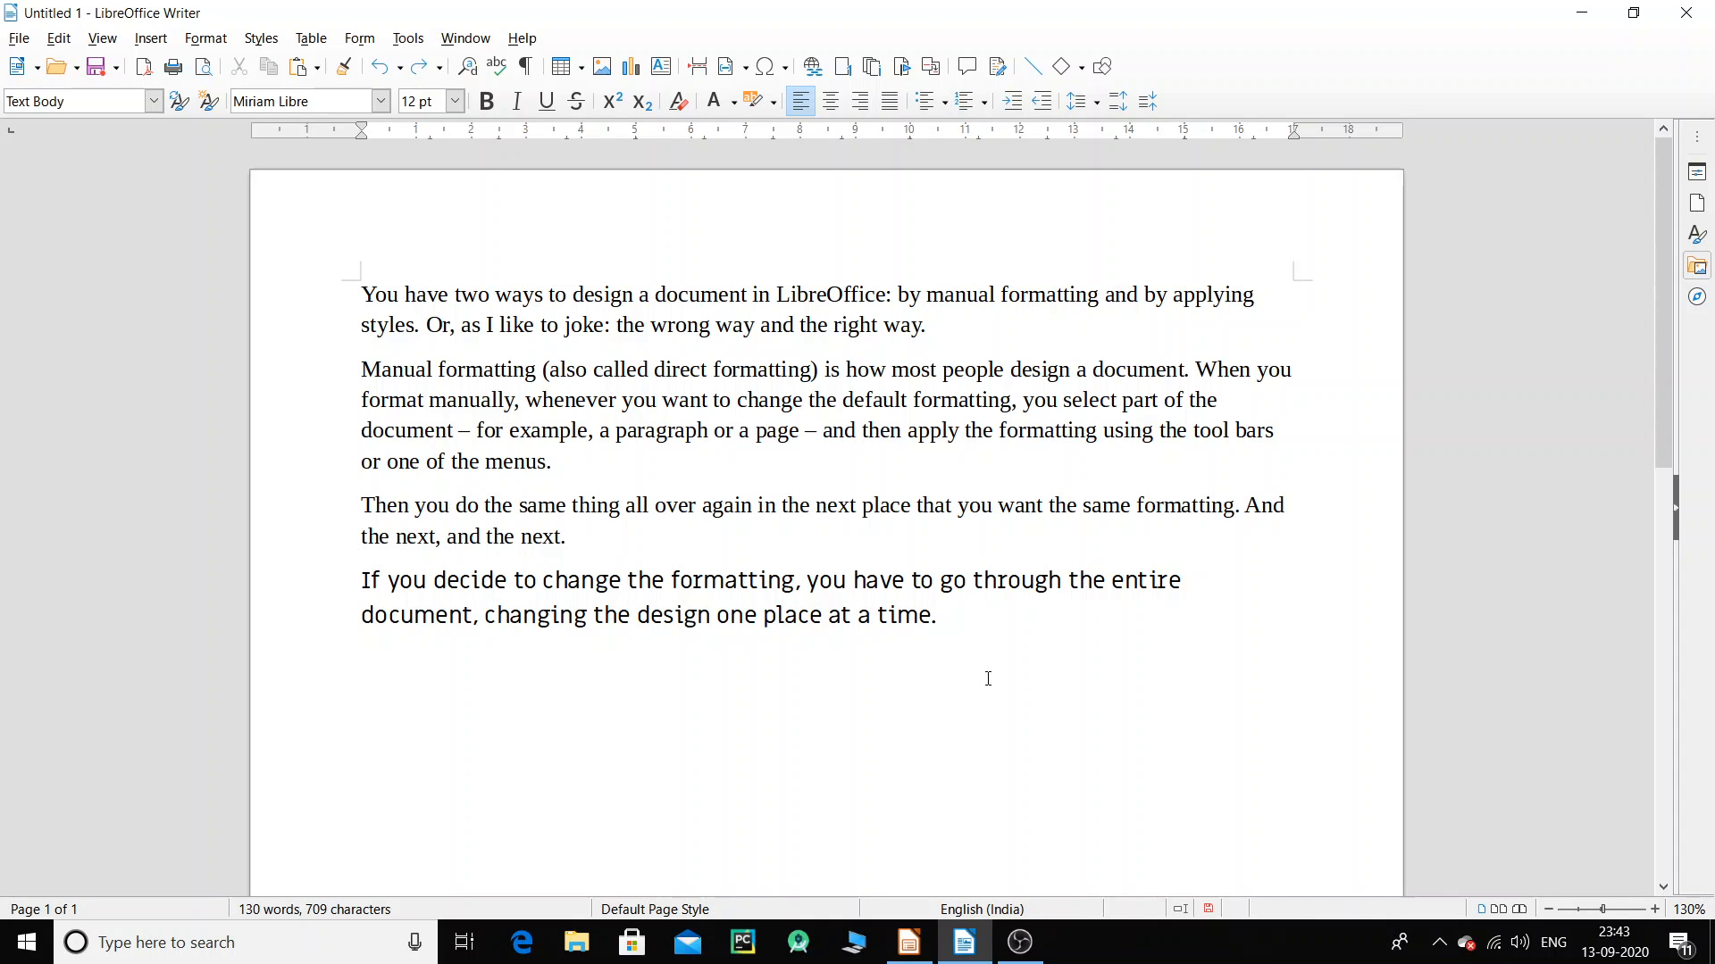
{"action": "left_click", "coordinate": [909, 942]}
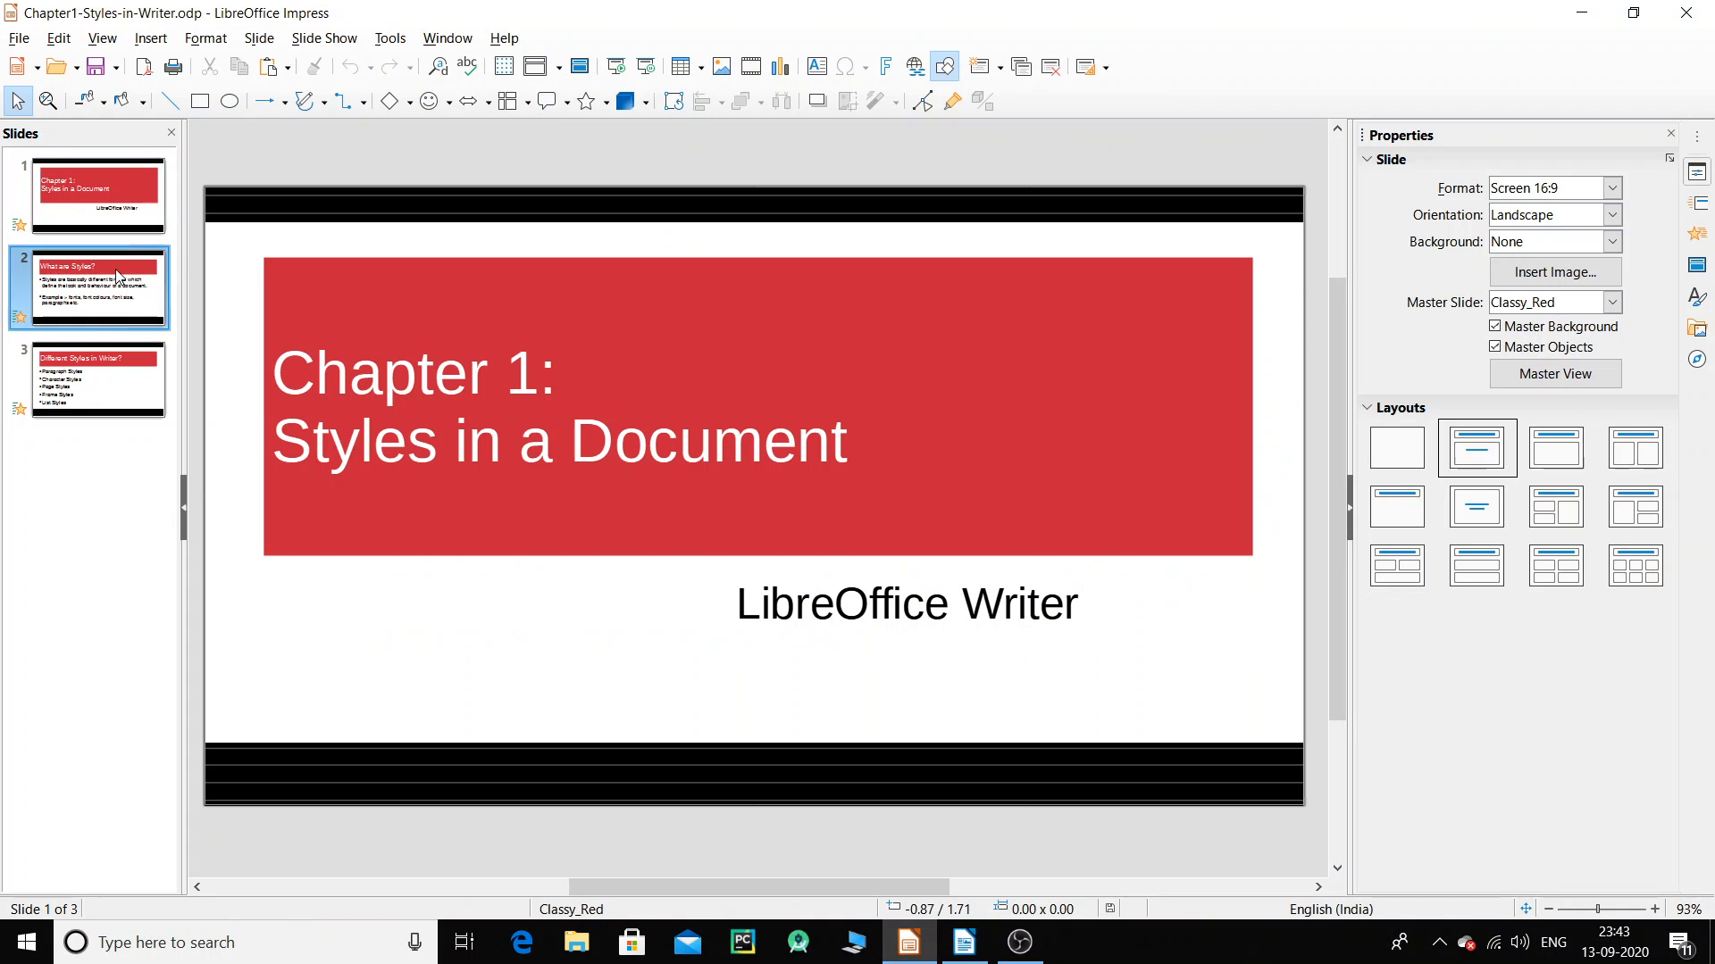
Present slide 3, "Different Styles in Writer?", full screen and return to the untitled LibreOffice Writer document.
{"action": "left_click", "coordinate": [119, 277]}
{"action": "left_click", "coordinate": [132, 394]}
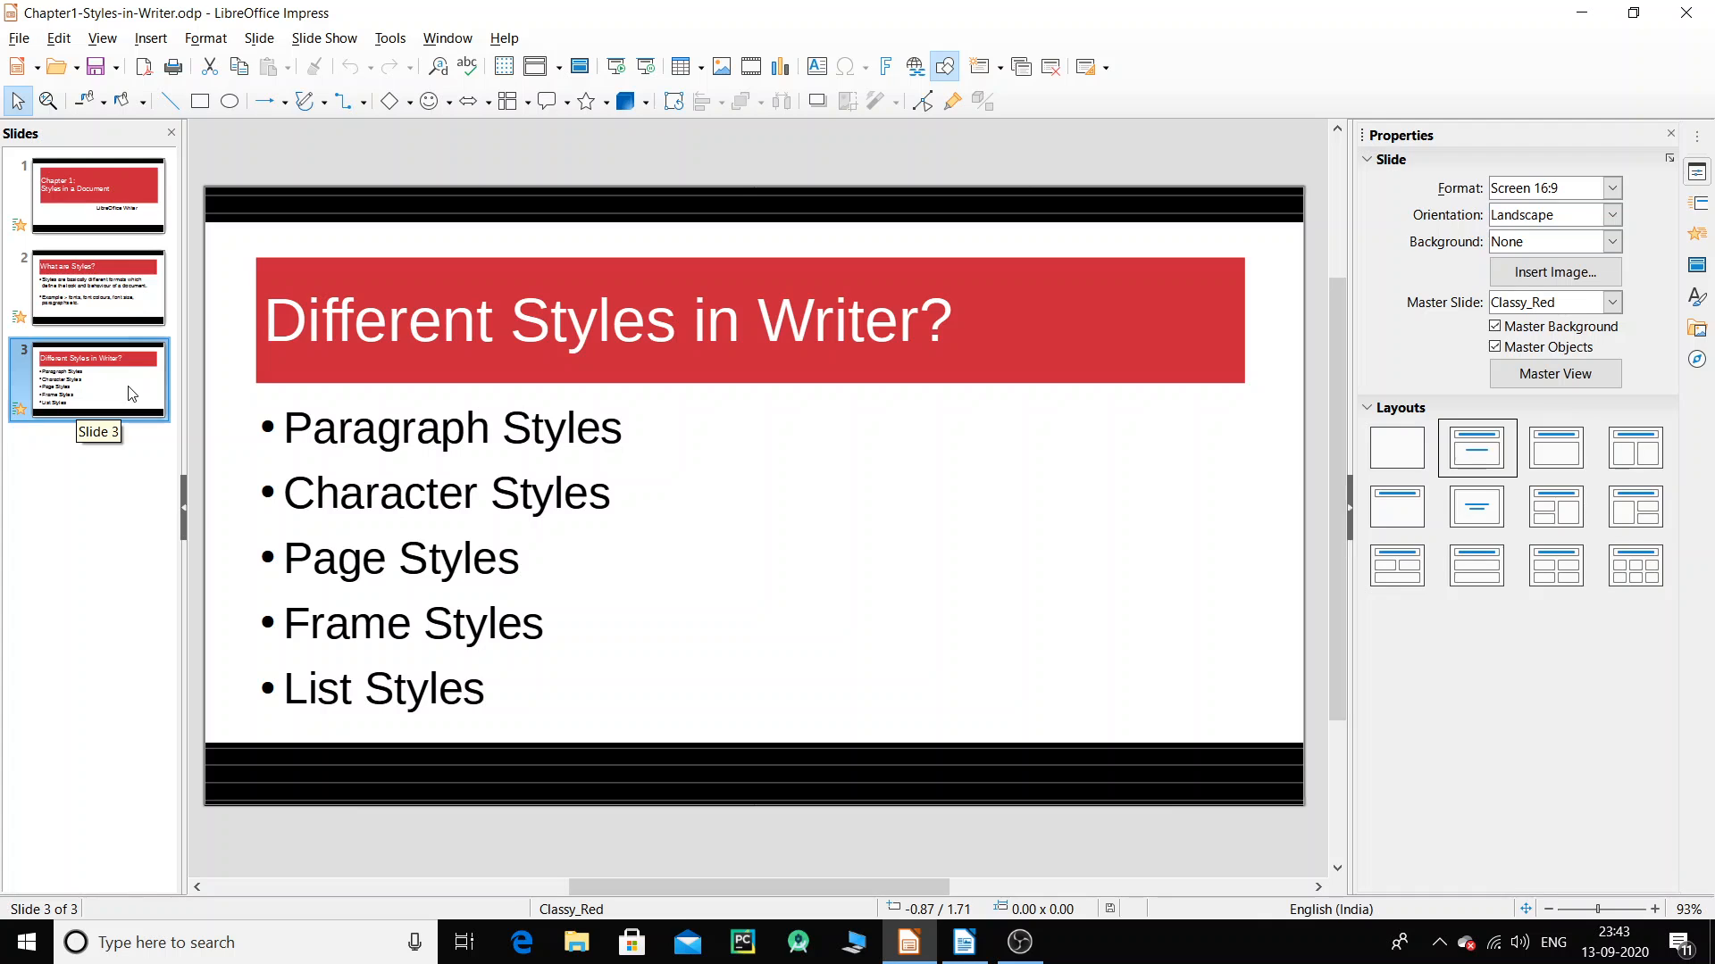
{"action": "key", "text": "shift+F5"}
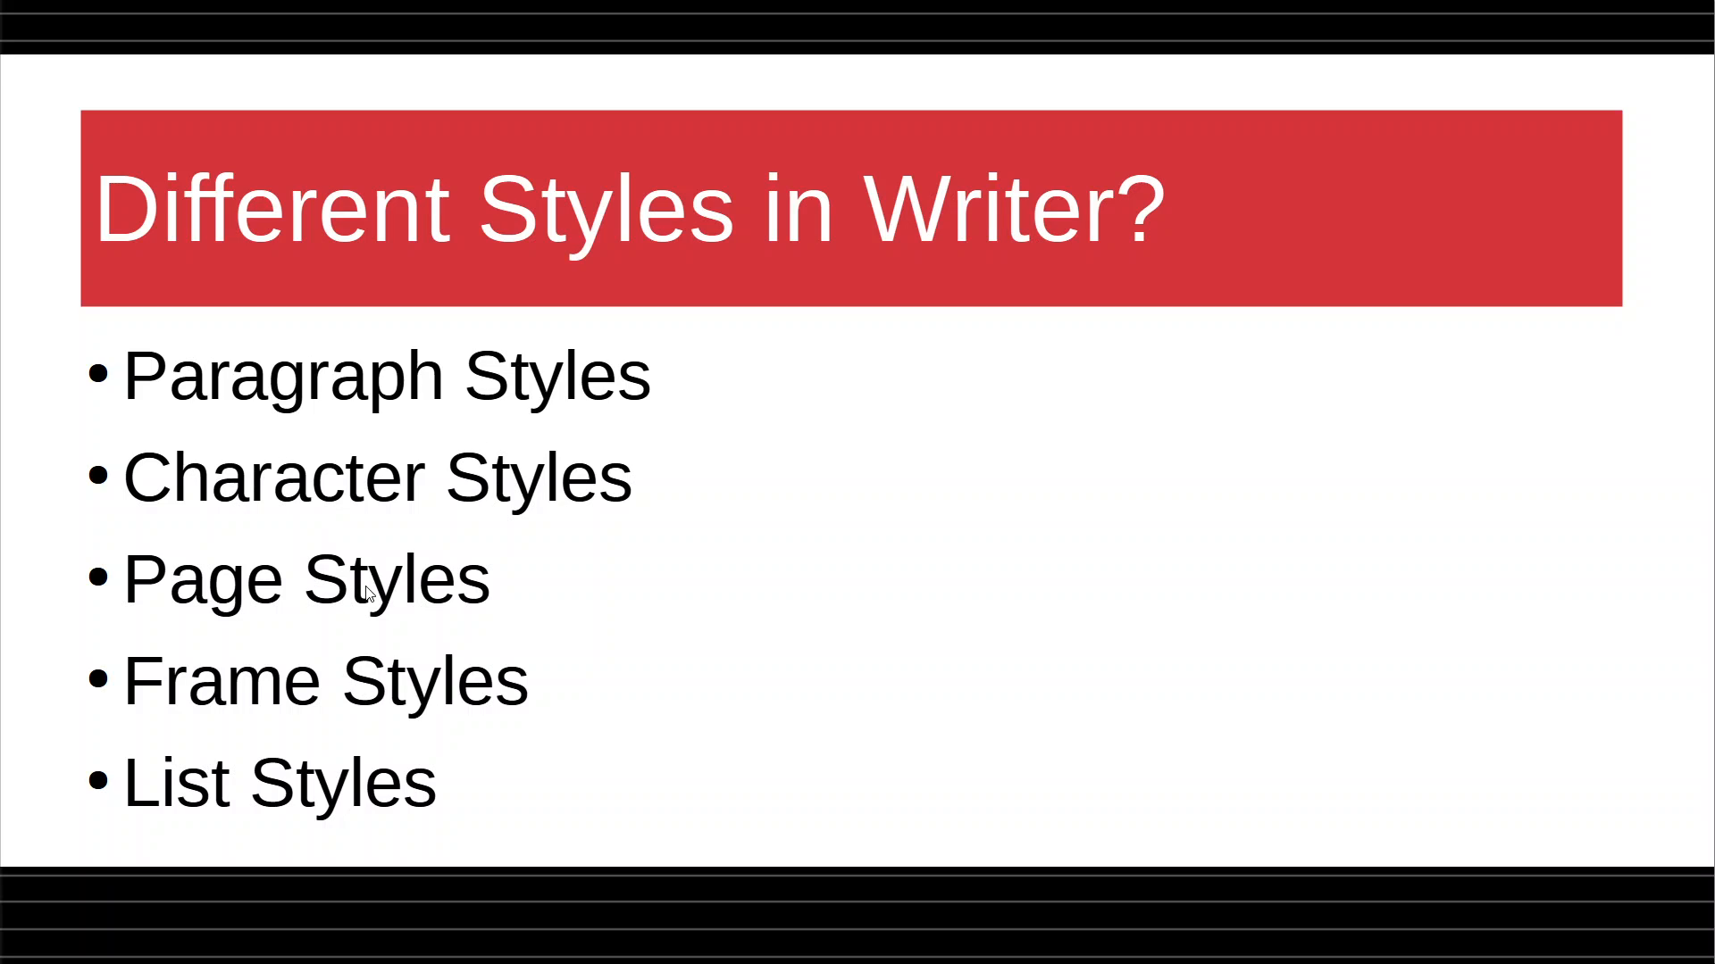
{"action": "key", "text": "Escape"}
{"action": "left_click", "coordinate": [964, 943]}
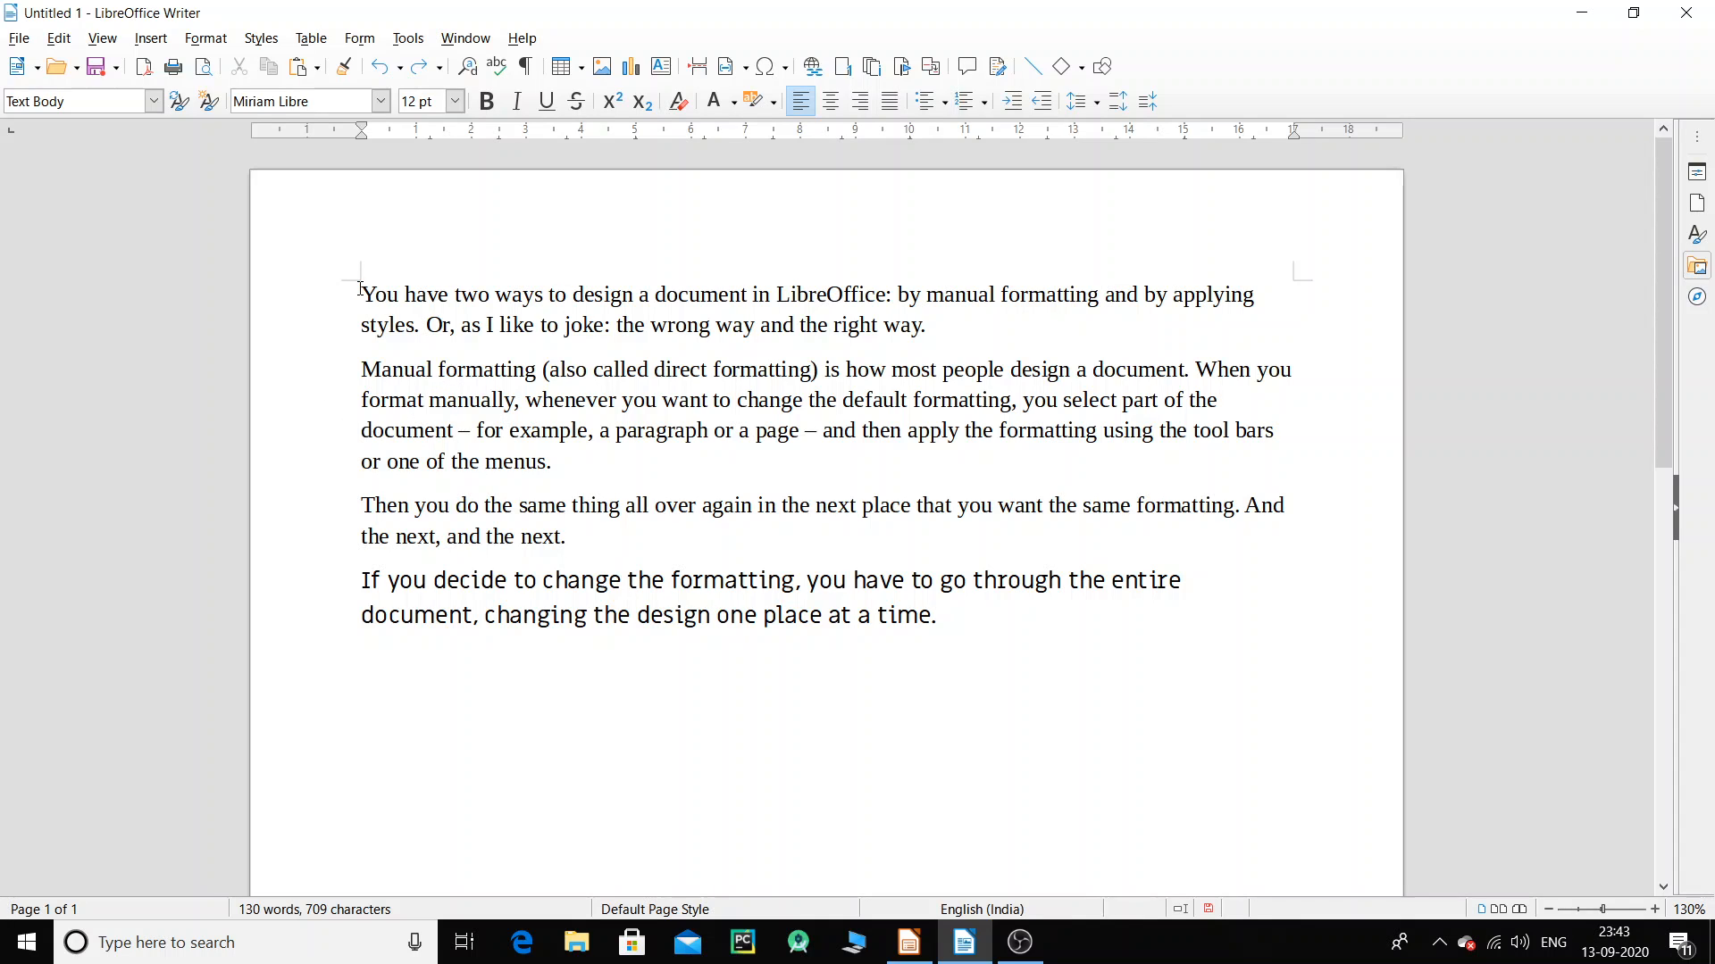
Make the first paragraph bold and undo the bold formatting.
{"action": "left_click_drag", "start_coordinate": [360, 290], "coordinate": [939, 327]}
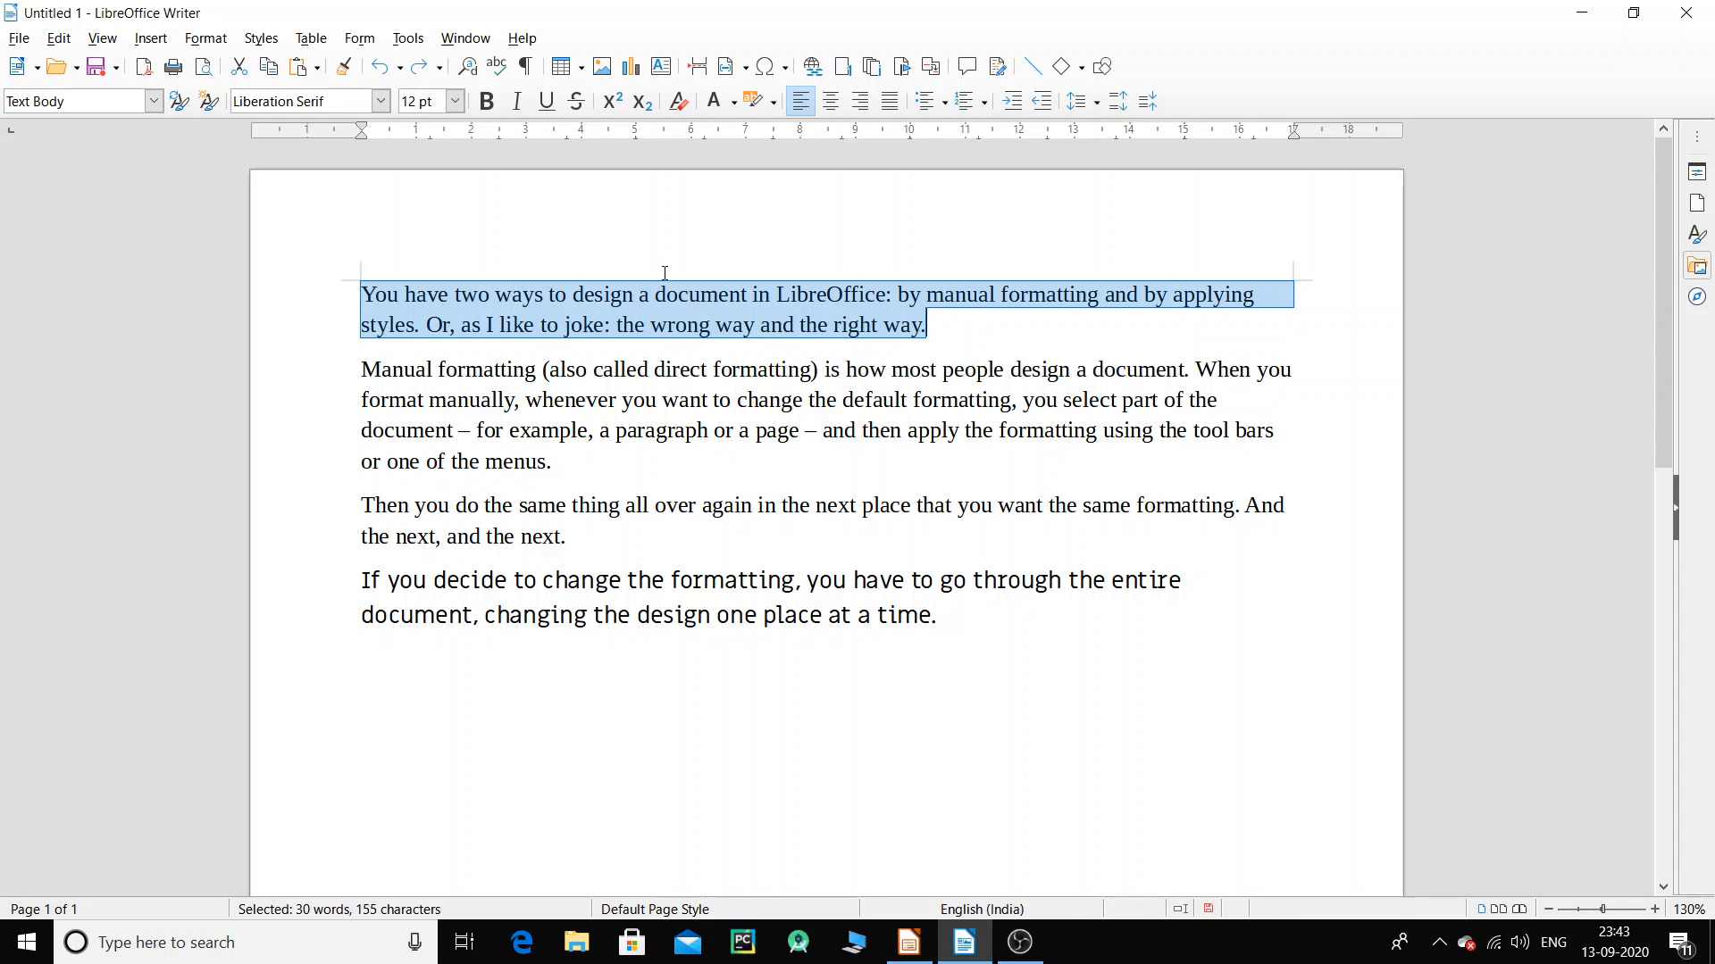
{"action": "left_click", "coordinate": [487, 101]}
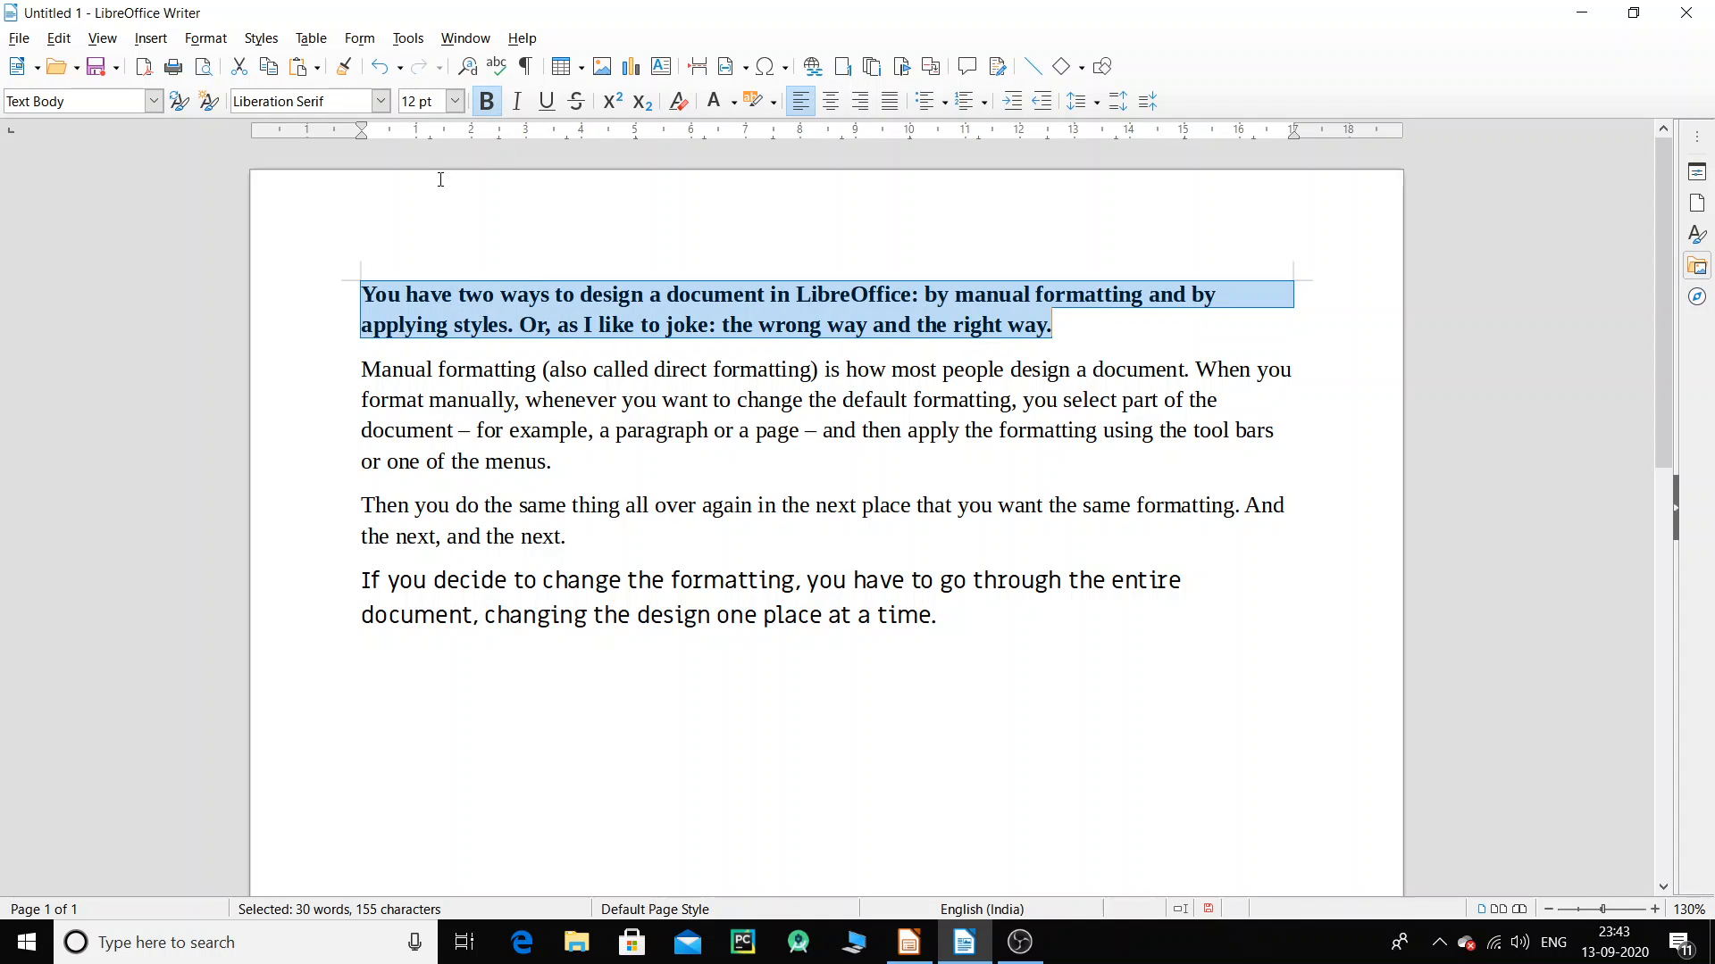
{"action": "left_click", "coordinate": [454, 101]}
{"action": "left_click", "coordinate": [531, 209]}
{"action": "left_click", "coordinate": [592, 429]}
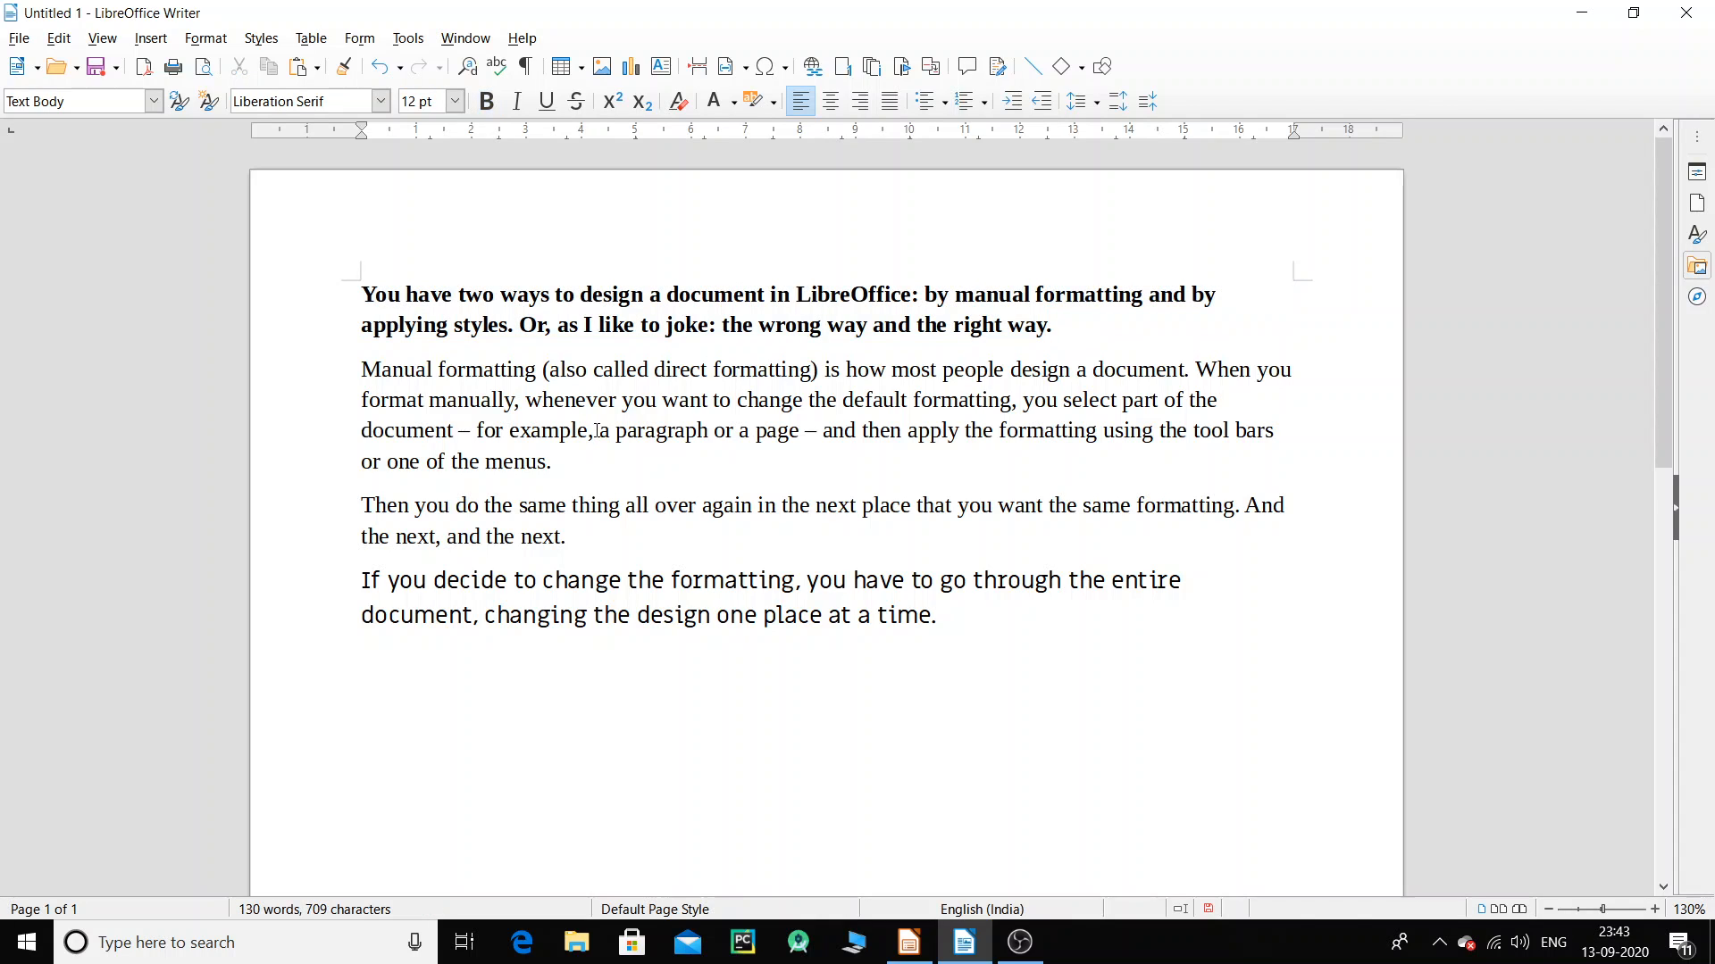
{"action": "key", "text": "ctrl+z"}
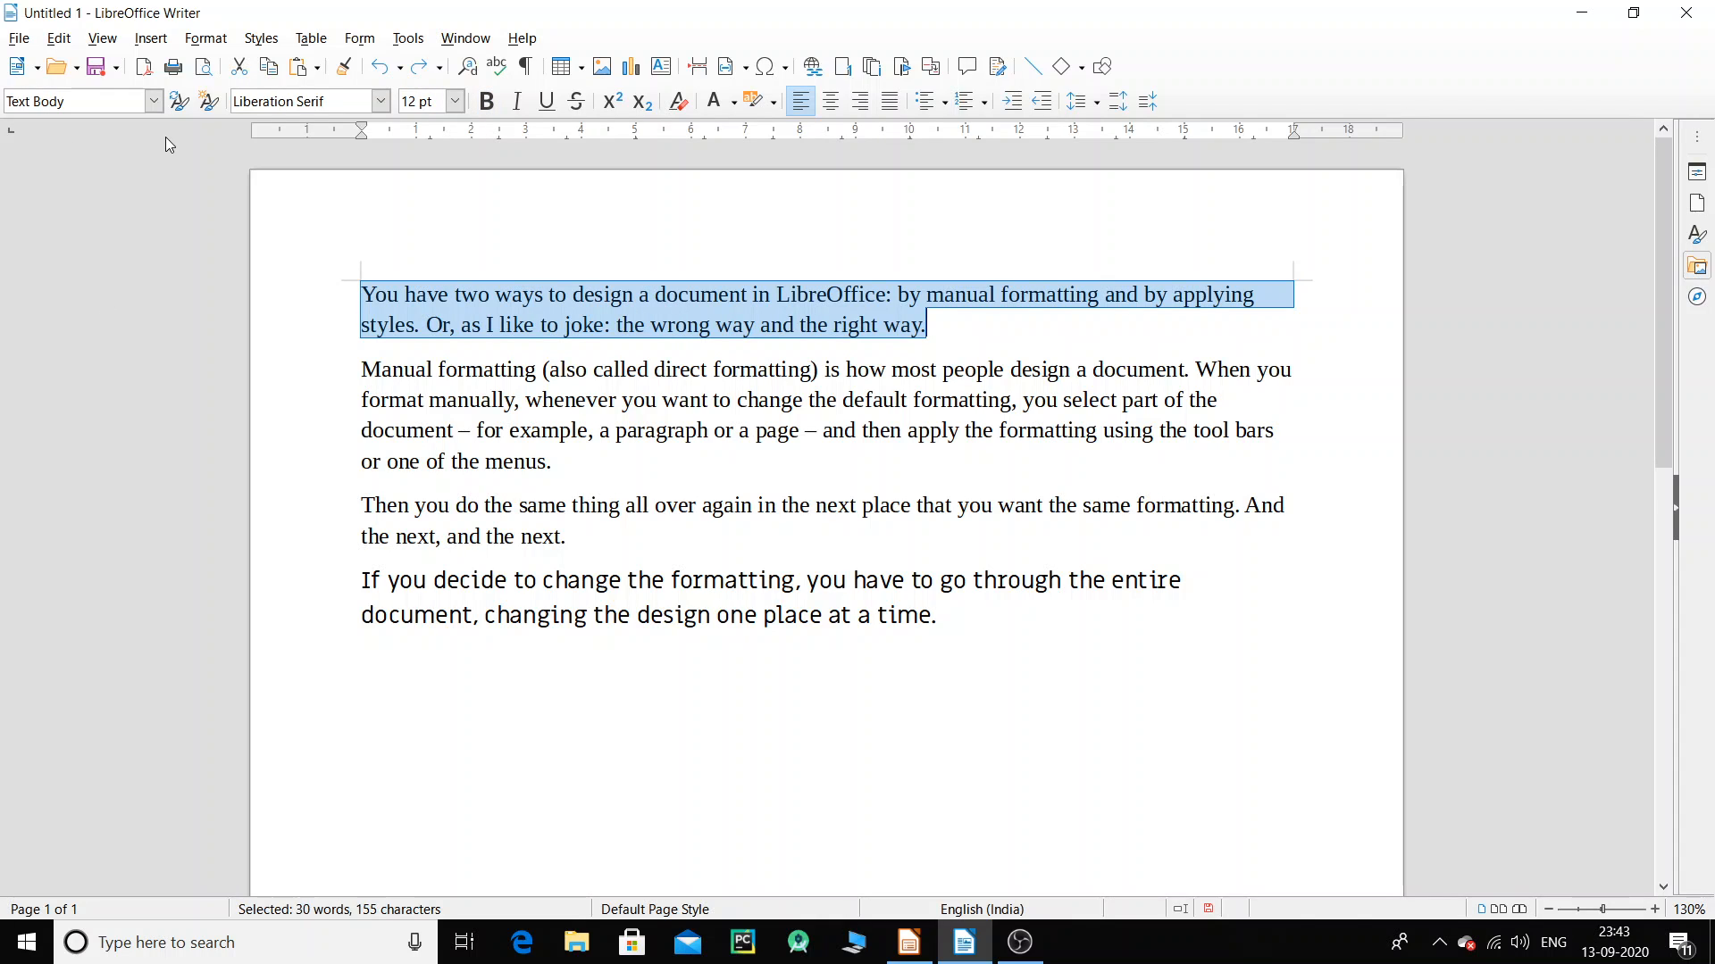
Look through the short list of paragraph styles, and show the Styles sidebar to browse all paragraph styles.
{"action": "left_click", "coordinate": [154, 101]}
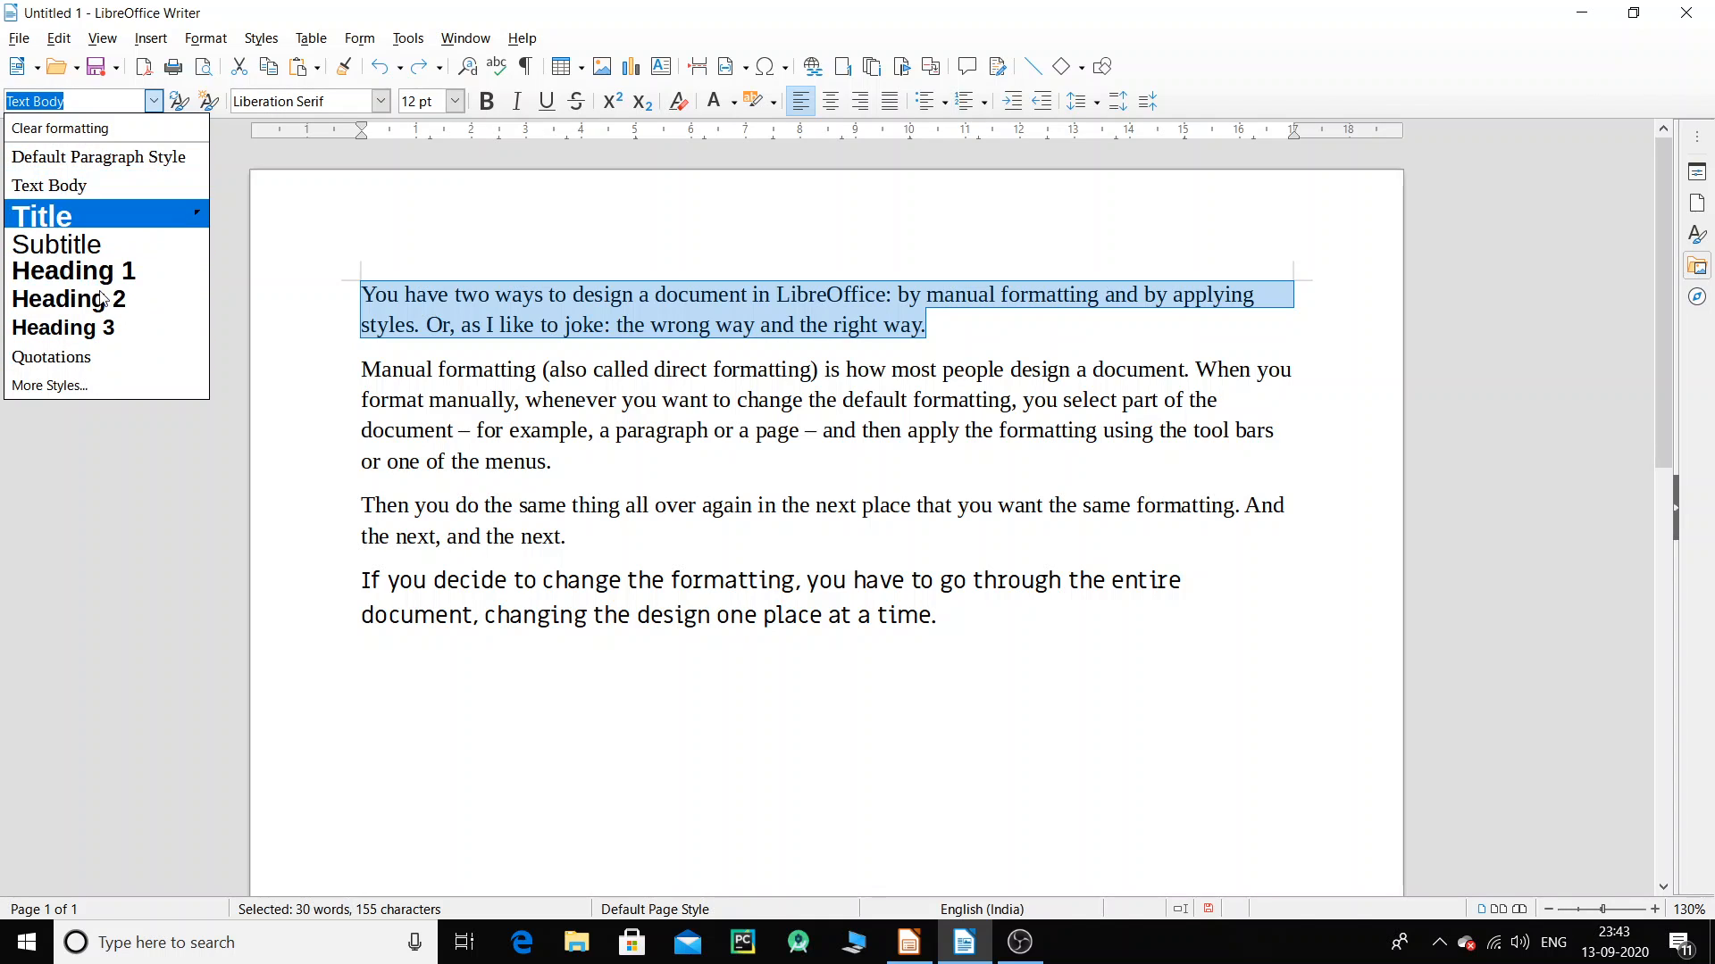
{"action": "left_click", "coordinate": [564, 340]}
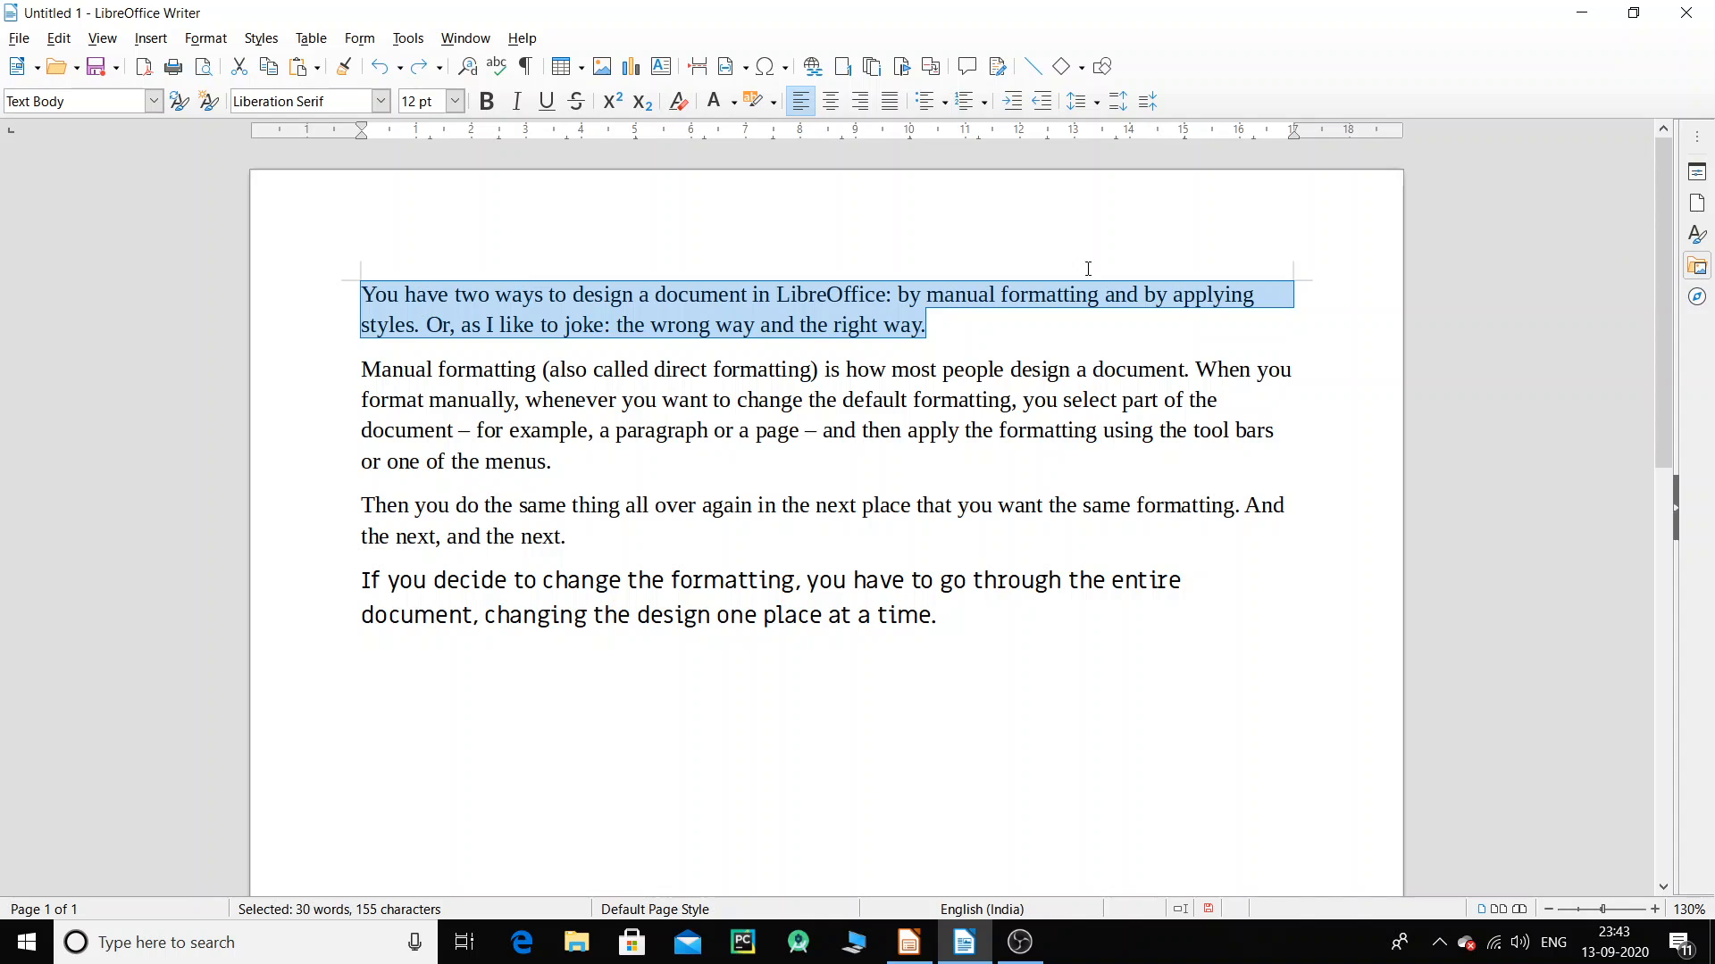
{"action": "left_click", "coordinate": [891, 302]}
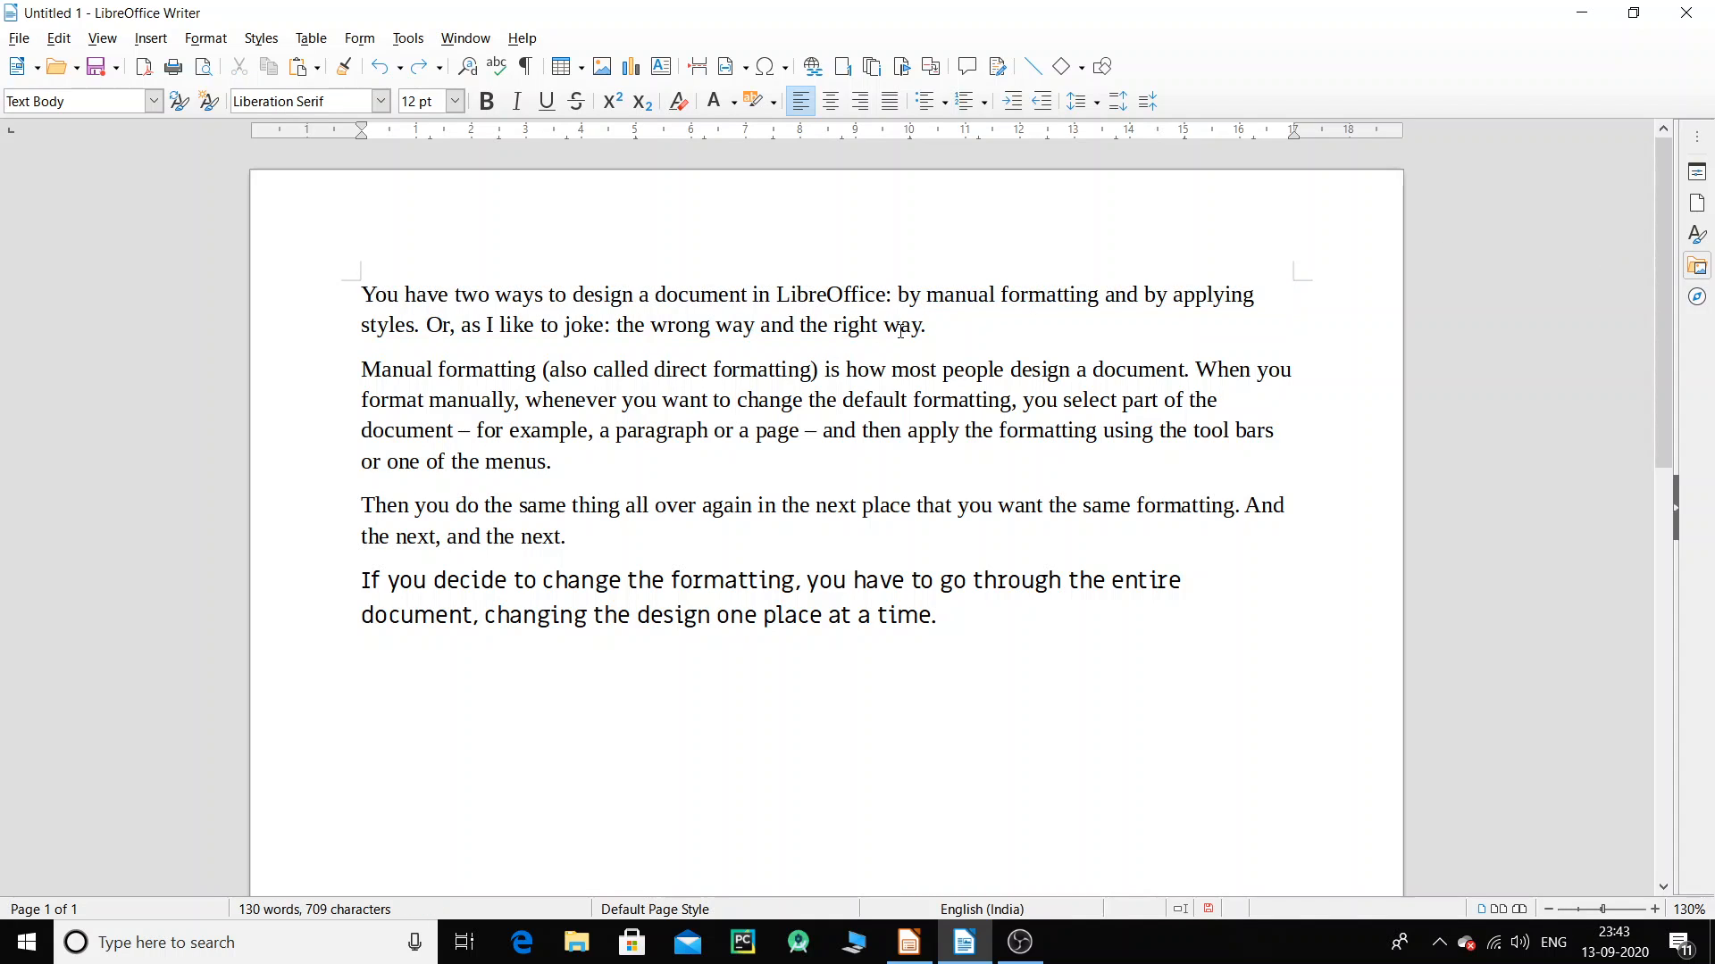
{"action": "key", "text": "F11"}
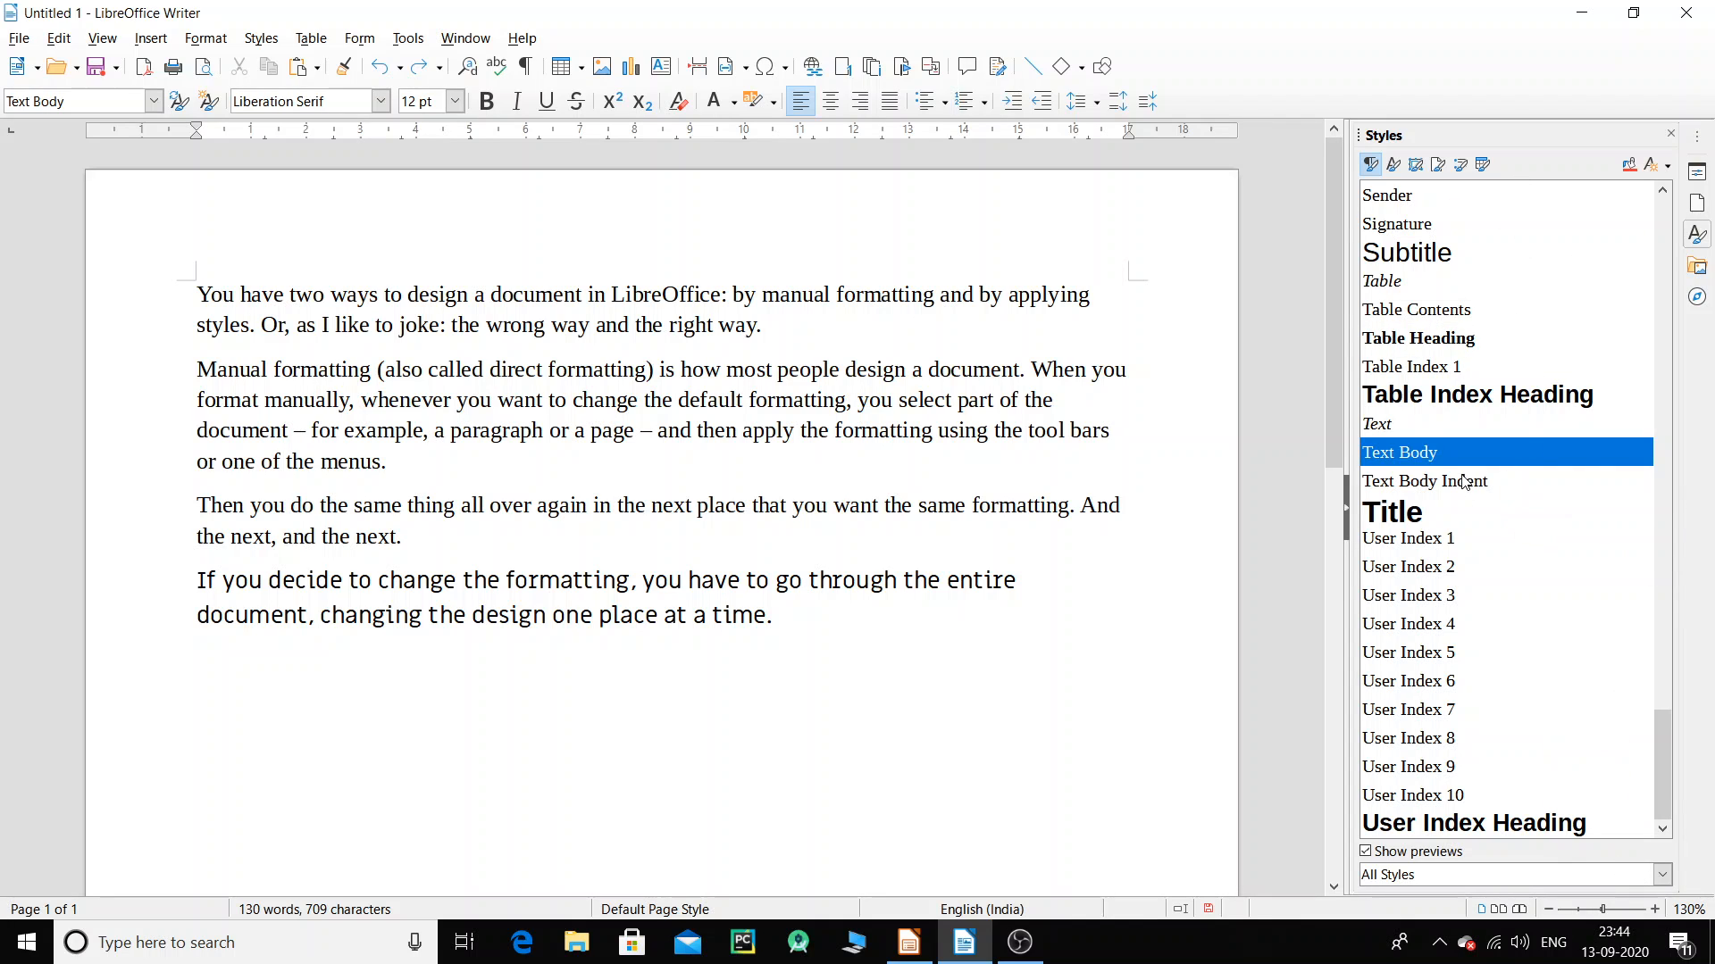
{"action": "scroll", "coordinate": [1518, 473], "scroll_direction": "up", "scroll_amount": 15}
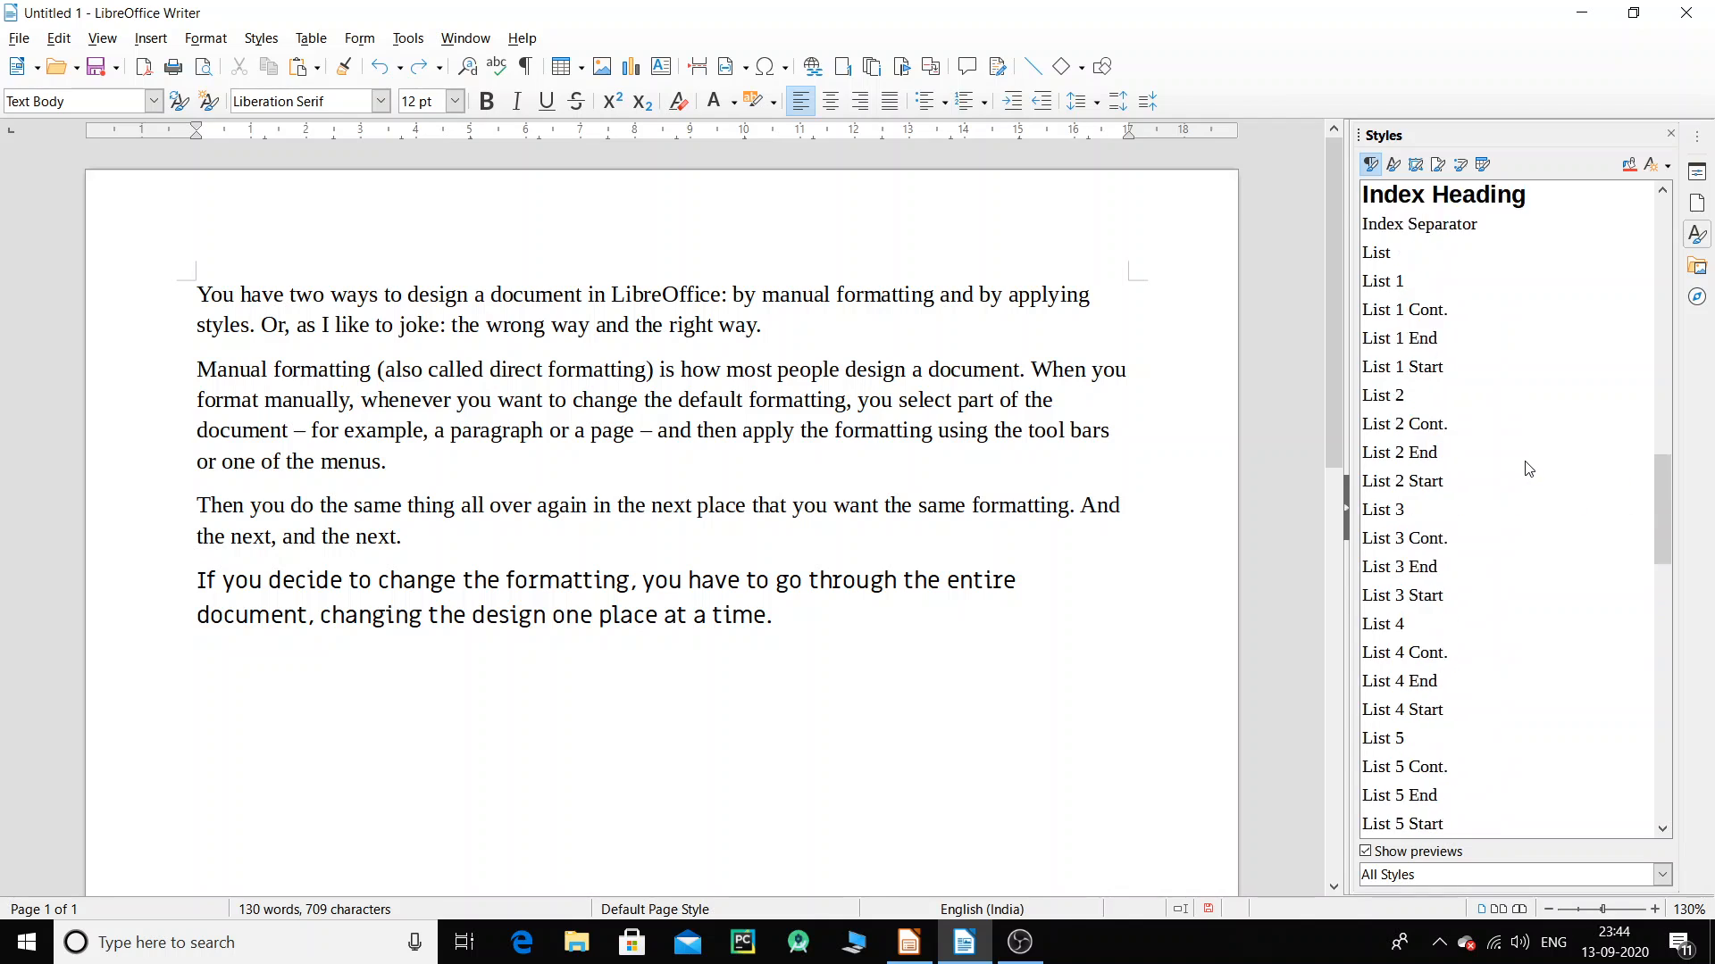
{"action": "scroll", "coordinate": [1529, 468], "scroll_direction": "up", "scroll_amount": 15}
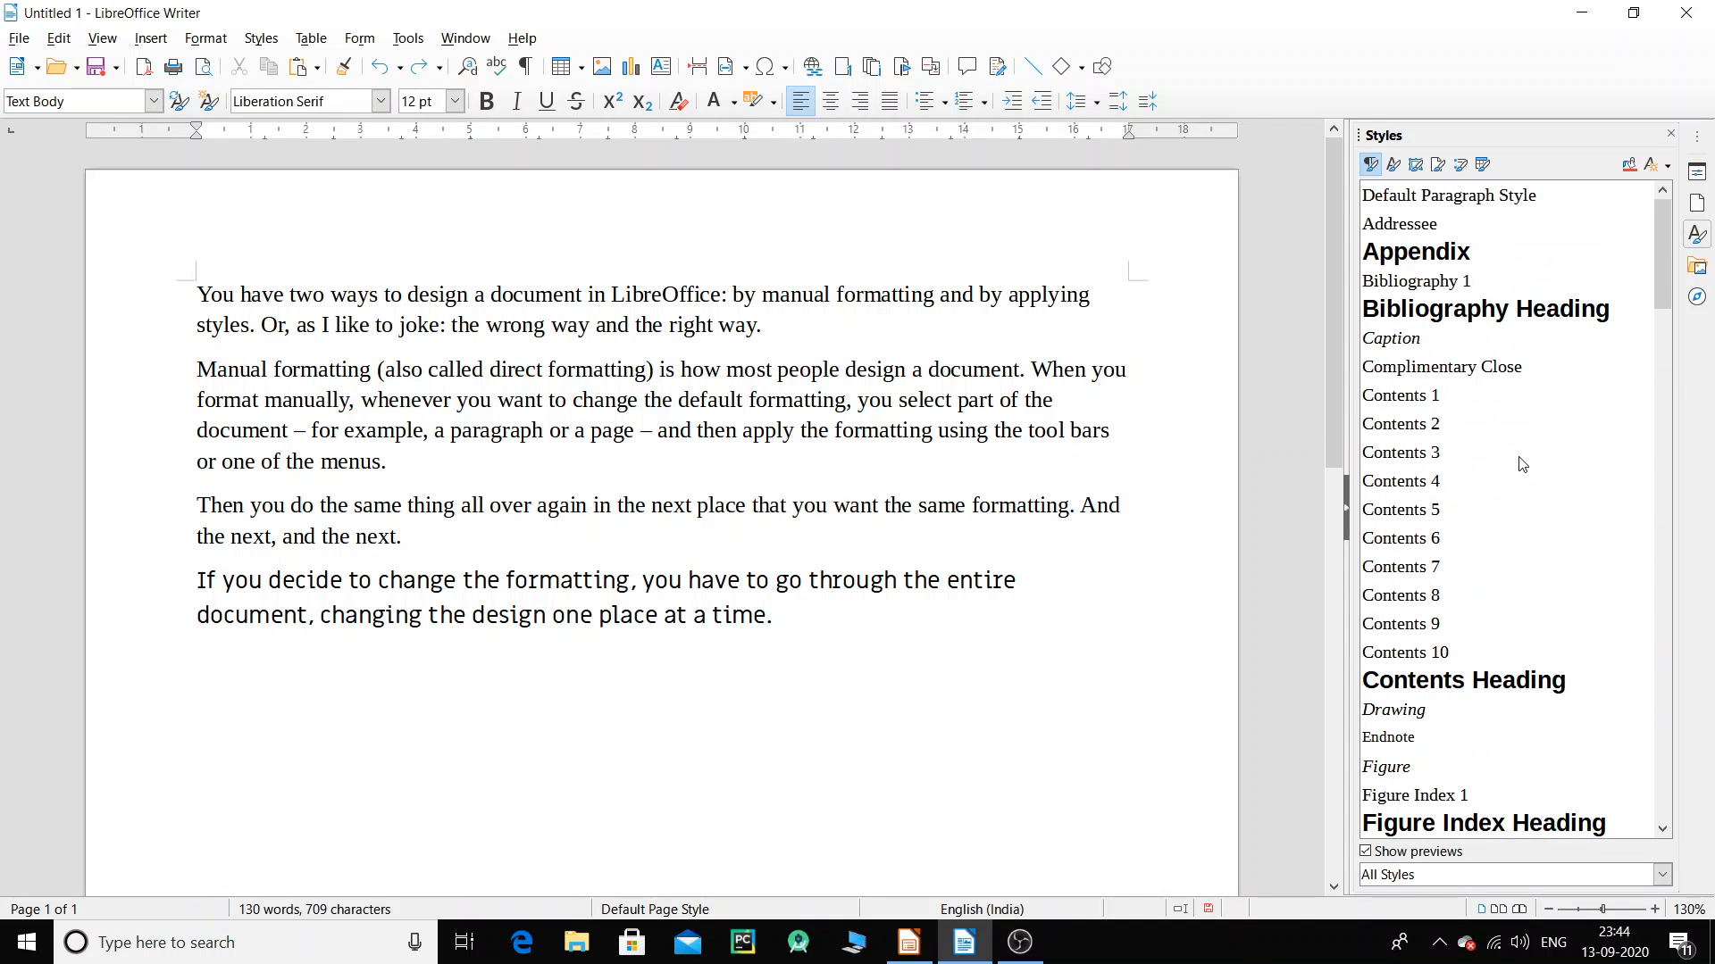
{"action": "left_click", "coordinate": [154, 101]}
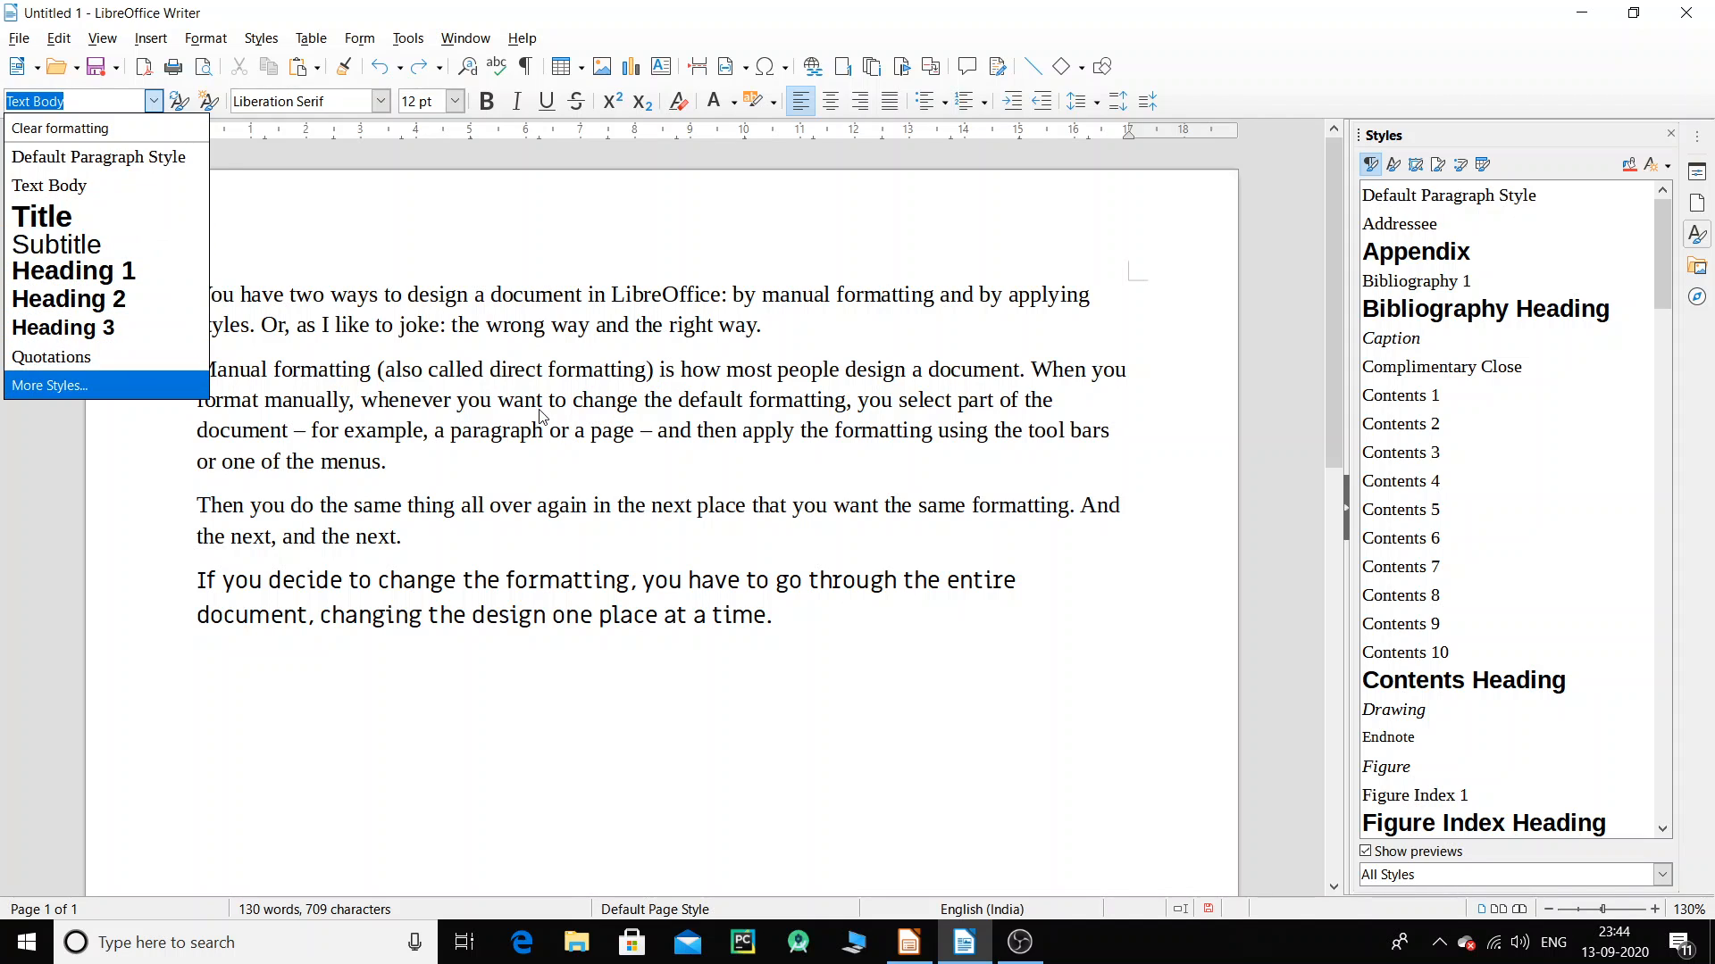
Select the whole first paragraph and apply the Heading 1 paragraph style to it.
{"action": "left_click", "coordinate": [212, 282]}
{"action": "left_click", "coordinate": [762, 325], "text": "shift"}
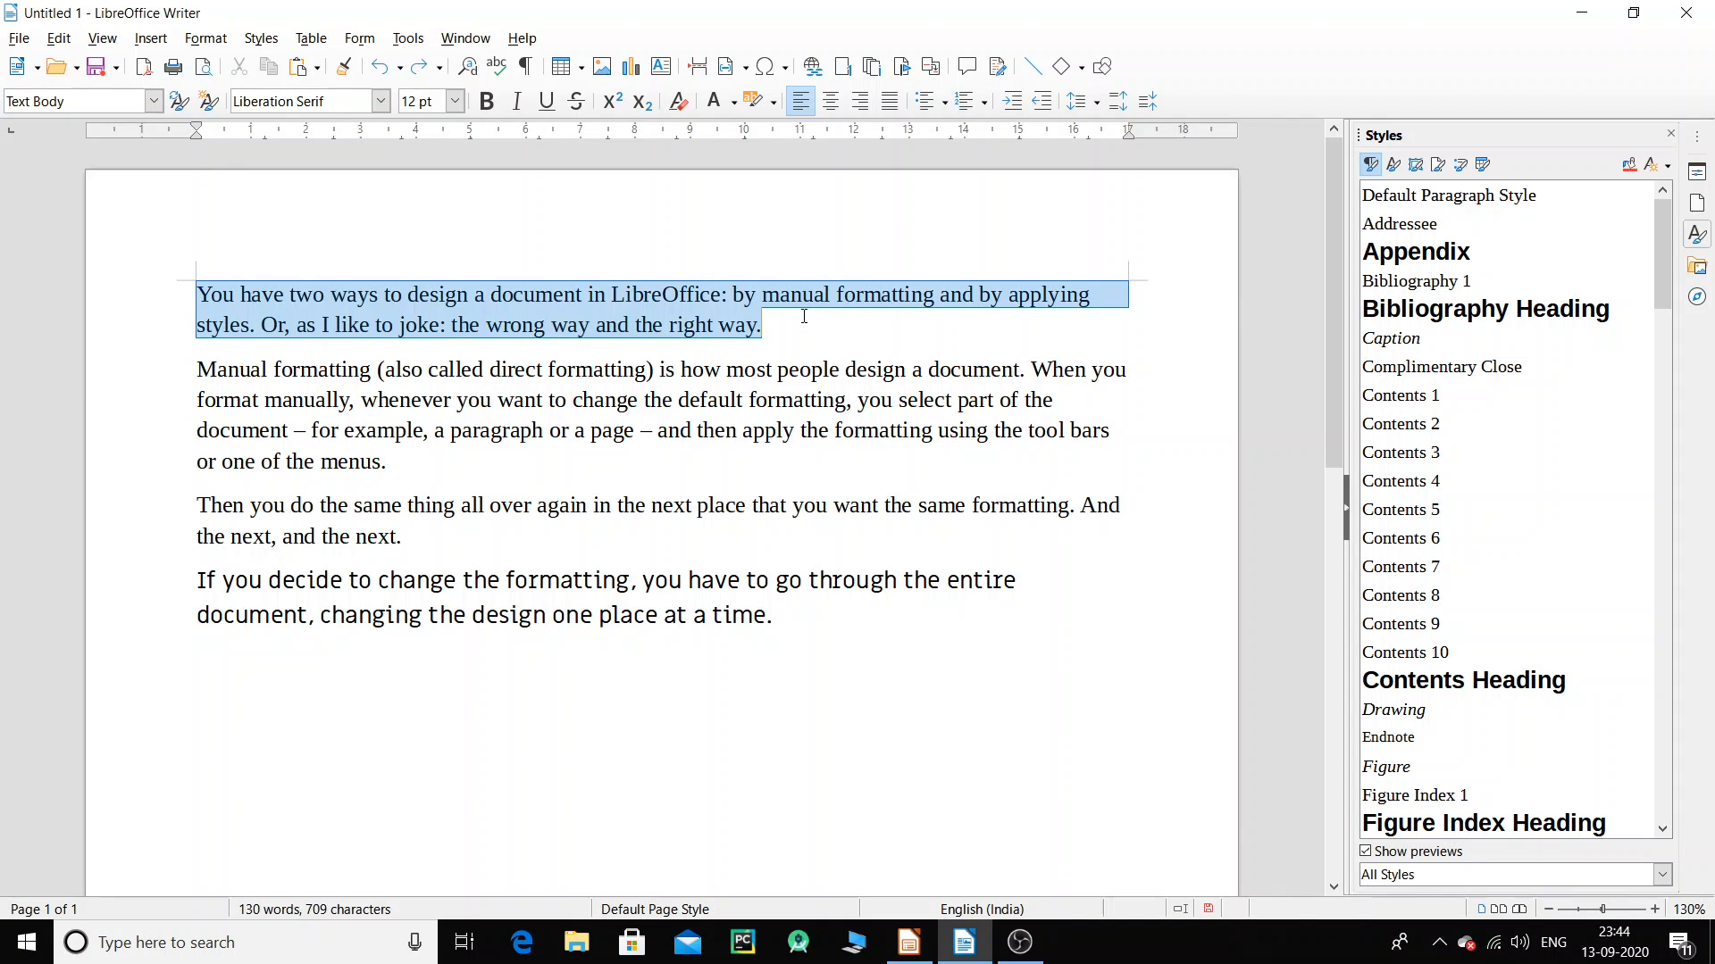
{"action": "left_click", "coordinate": [153, 101]}
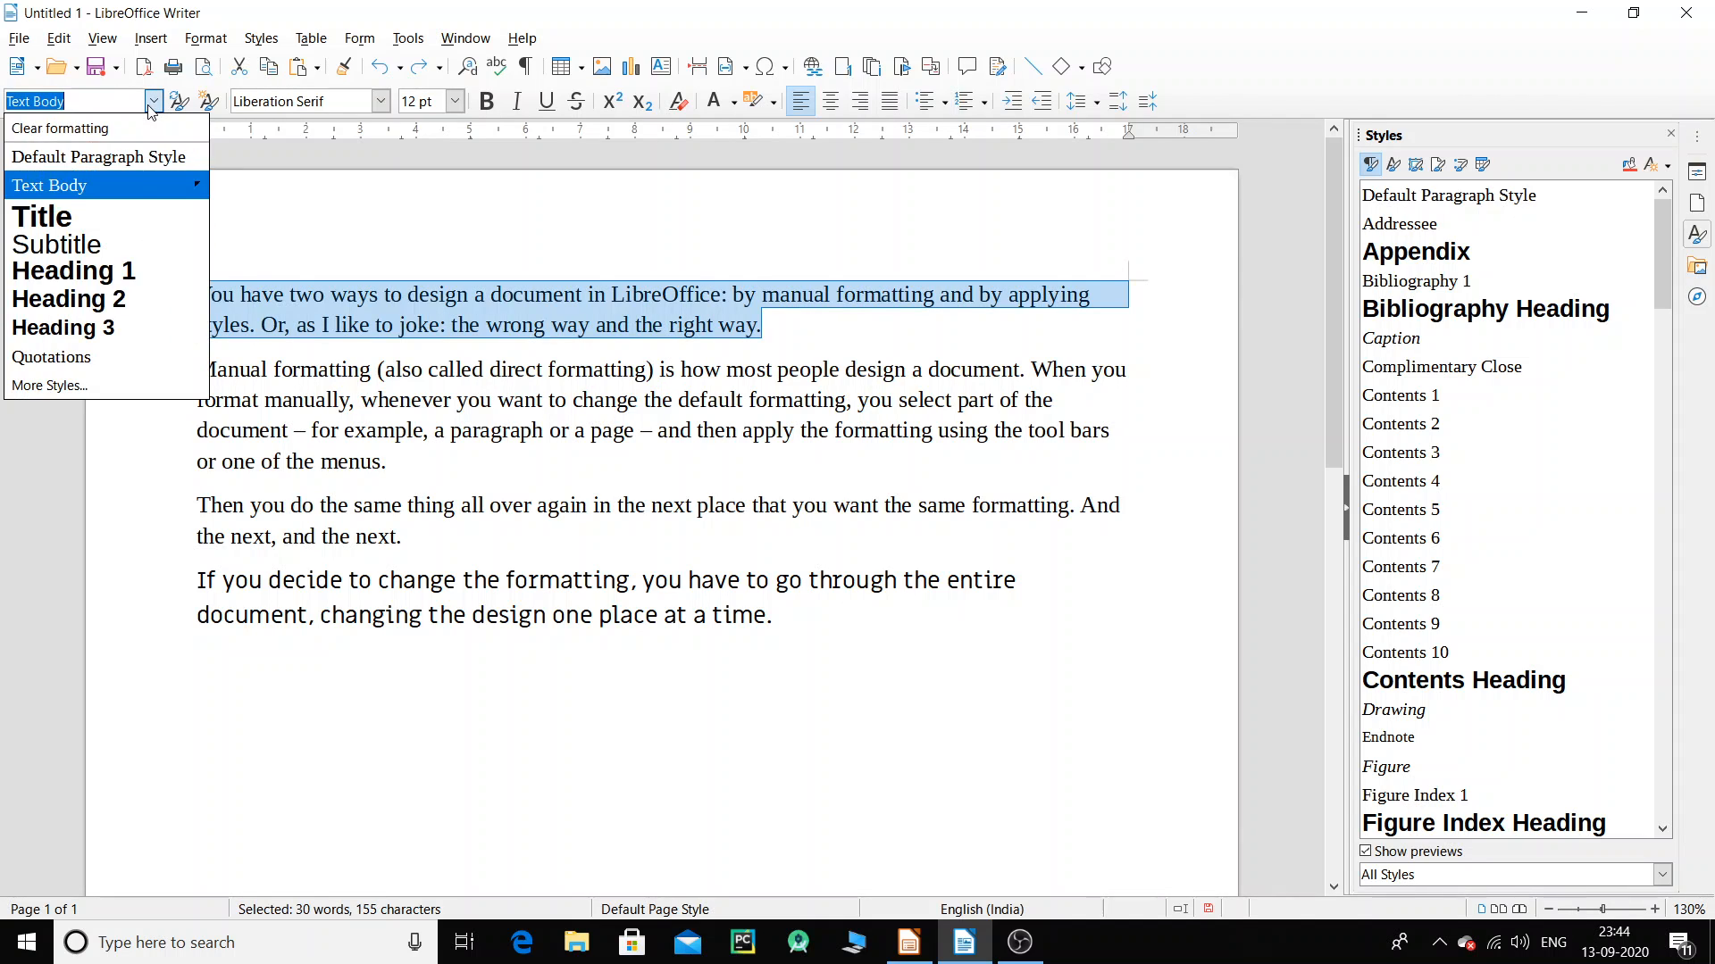
{"action": "left_click", "coordinate": [126, 270]}
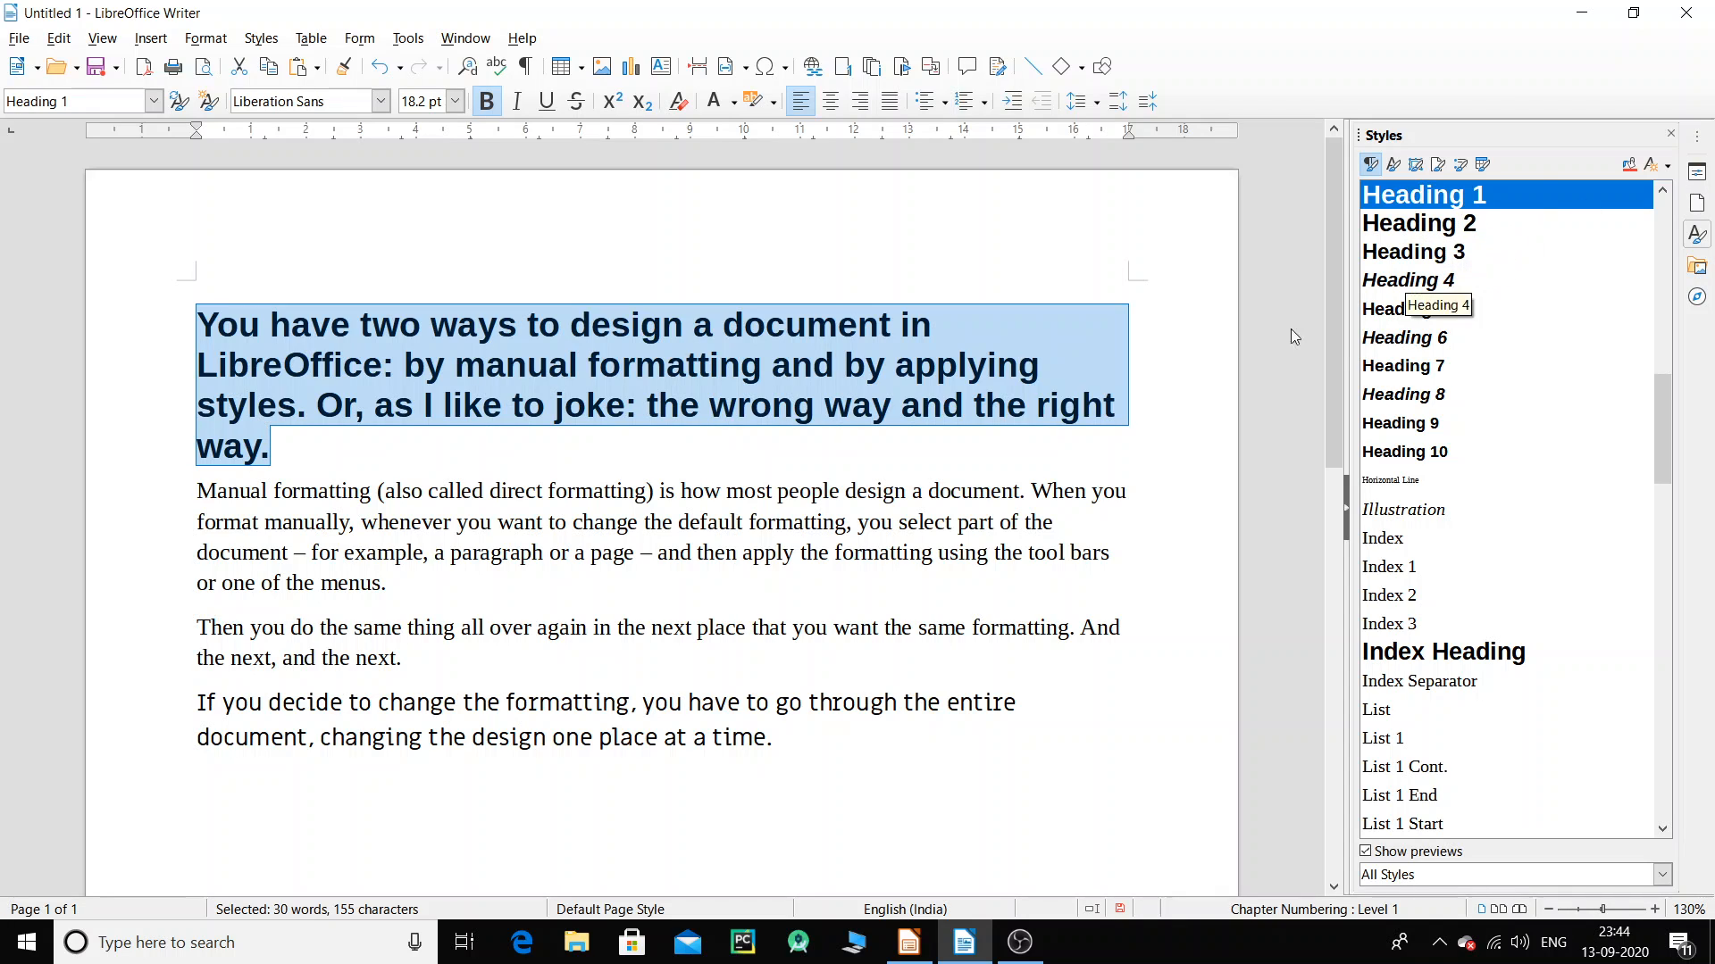
Apply the styles Heading 4 through Heading 10 one after another to the first paragraph, ending on Heading 10, and deselect it.
{"action": "left_click", "coordinate": [1420, 264]}
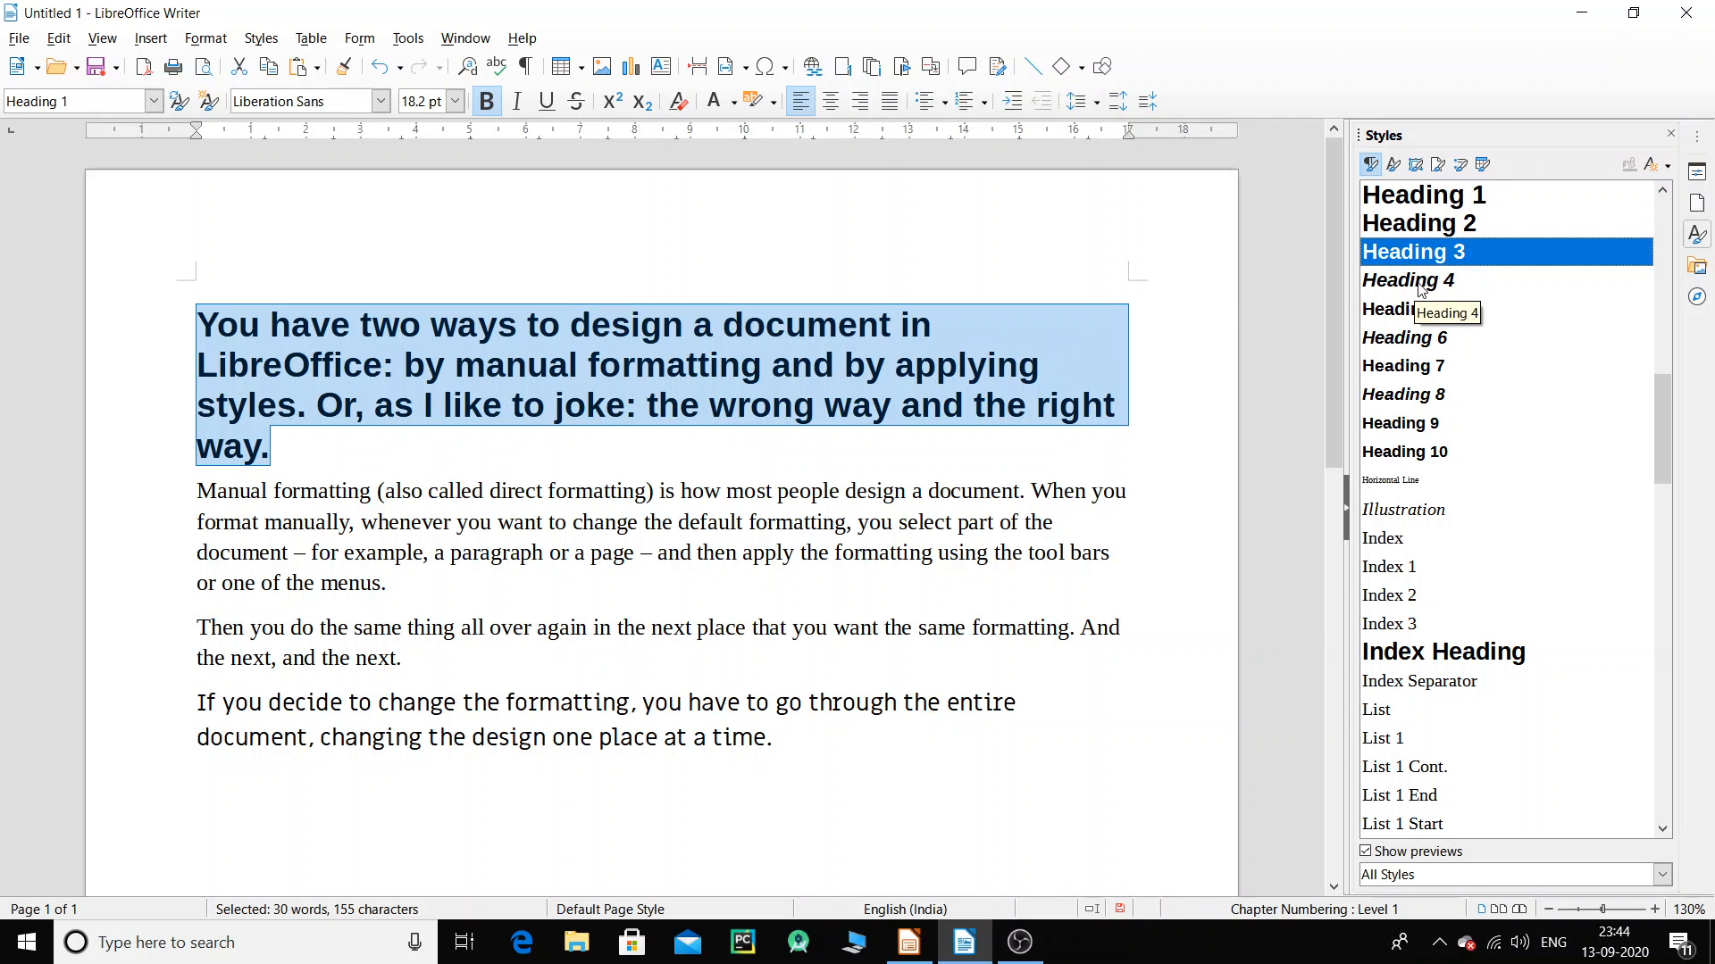
{"action": "double_click", "coordinate": [1421, 284]}
{"action": "double_click", "coordinate": [1432, 315]}
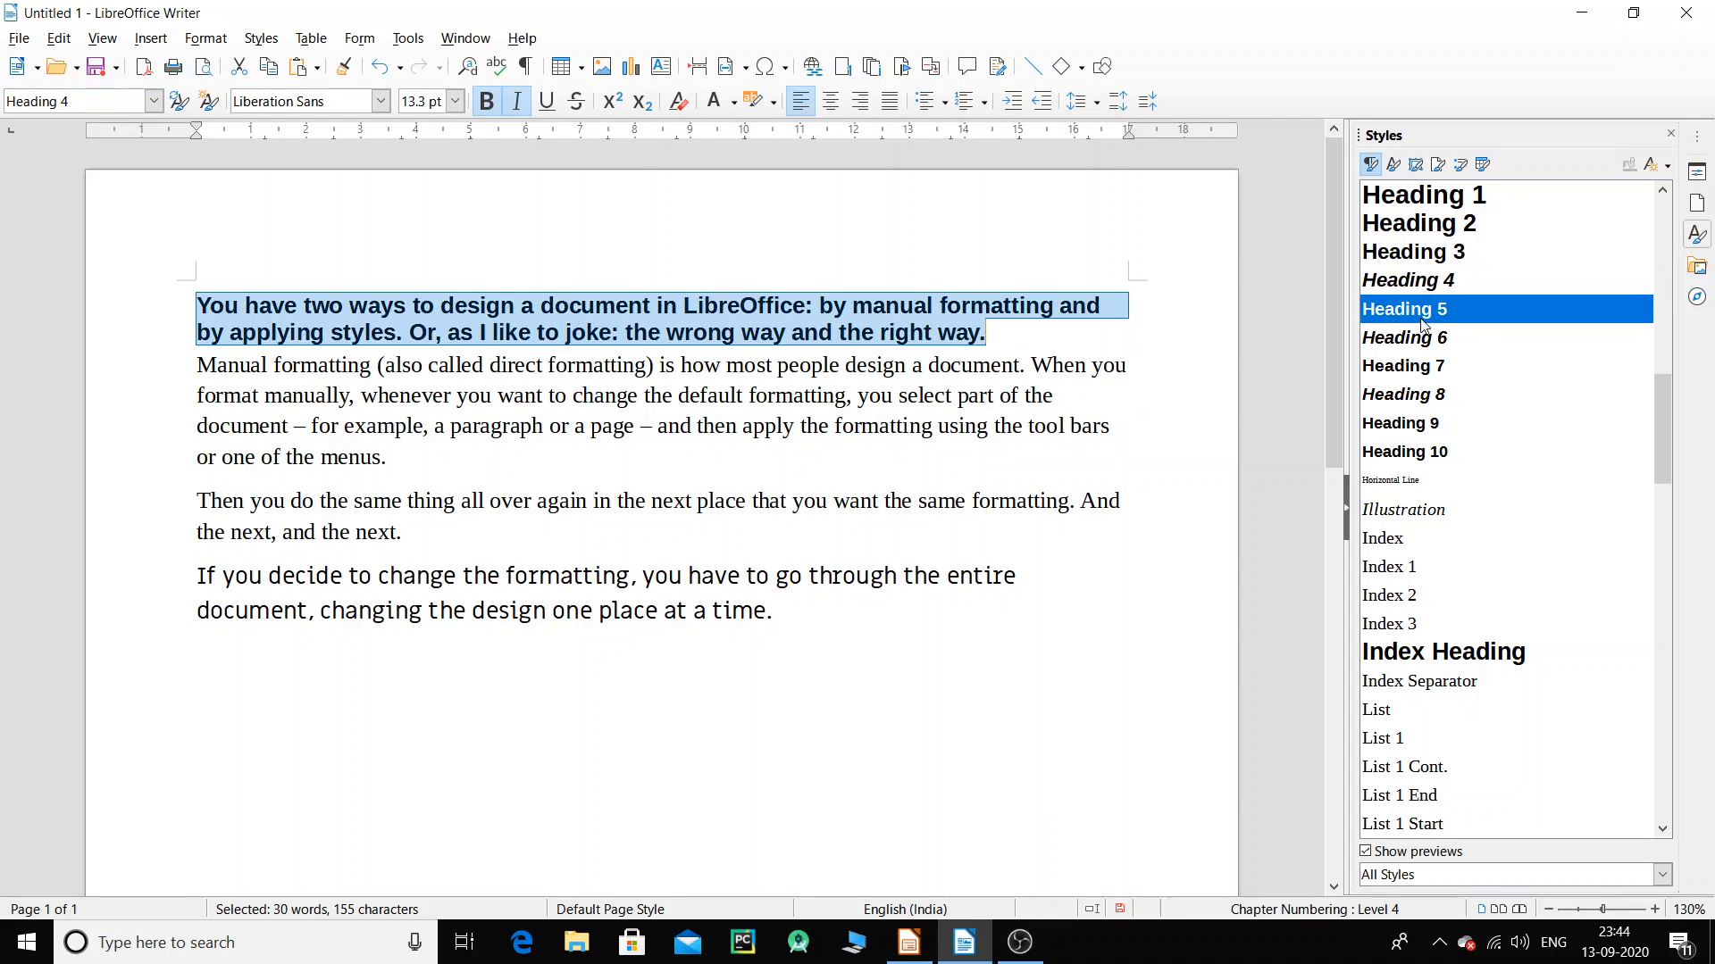
{"action": "double_click", "coordinate": [1404, 342]}
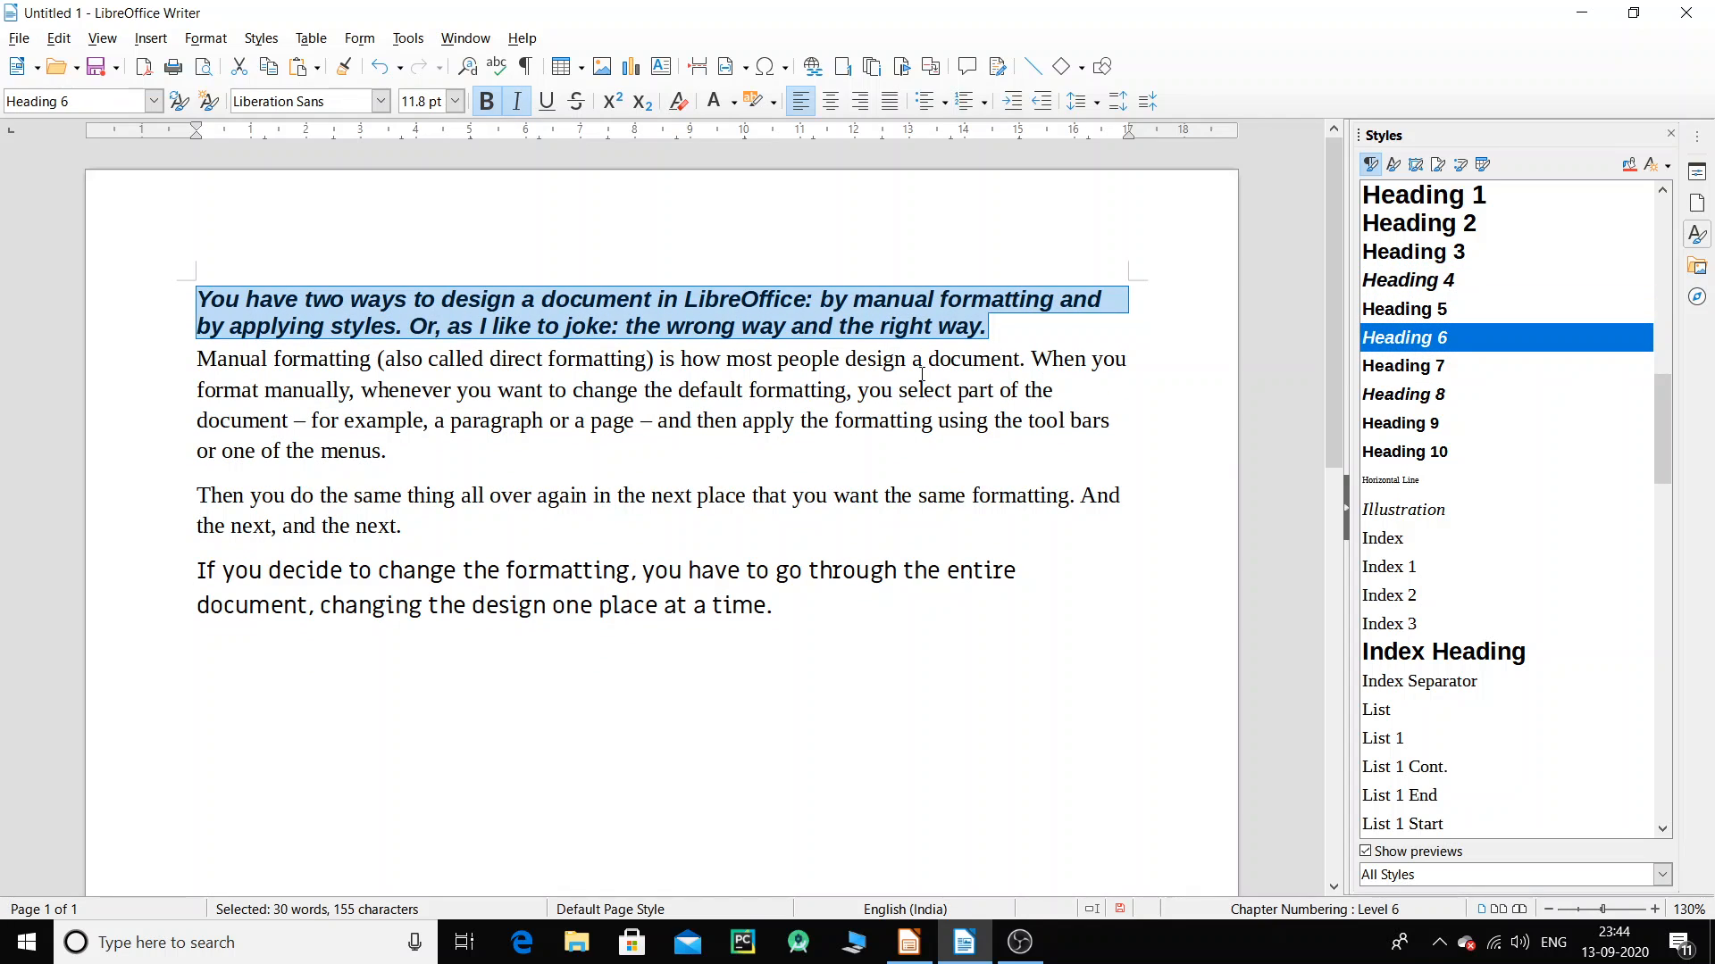
{"action": "double_click", "coordinate": [1427, 366]}
{"action": "left_click", "coordinate": [1429, 395]}
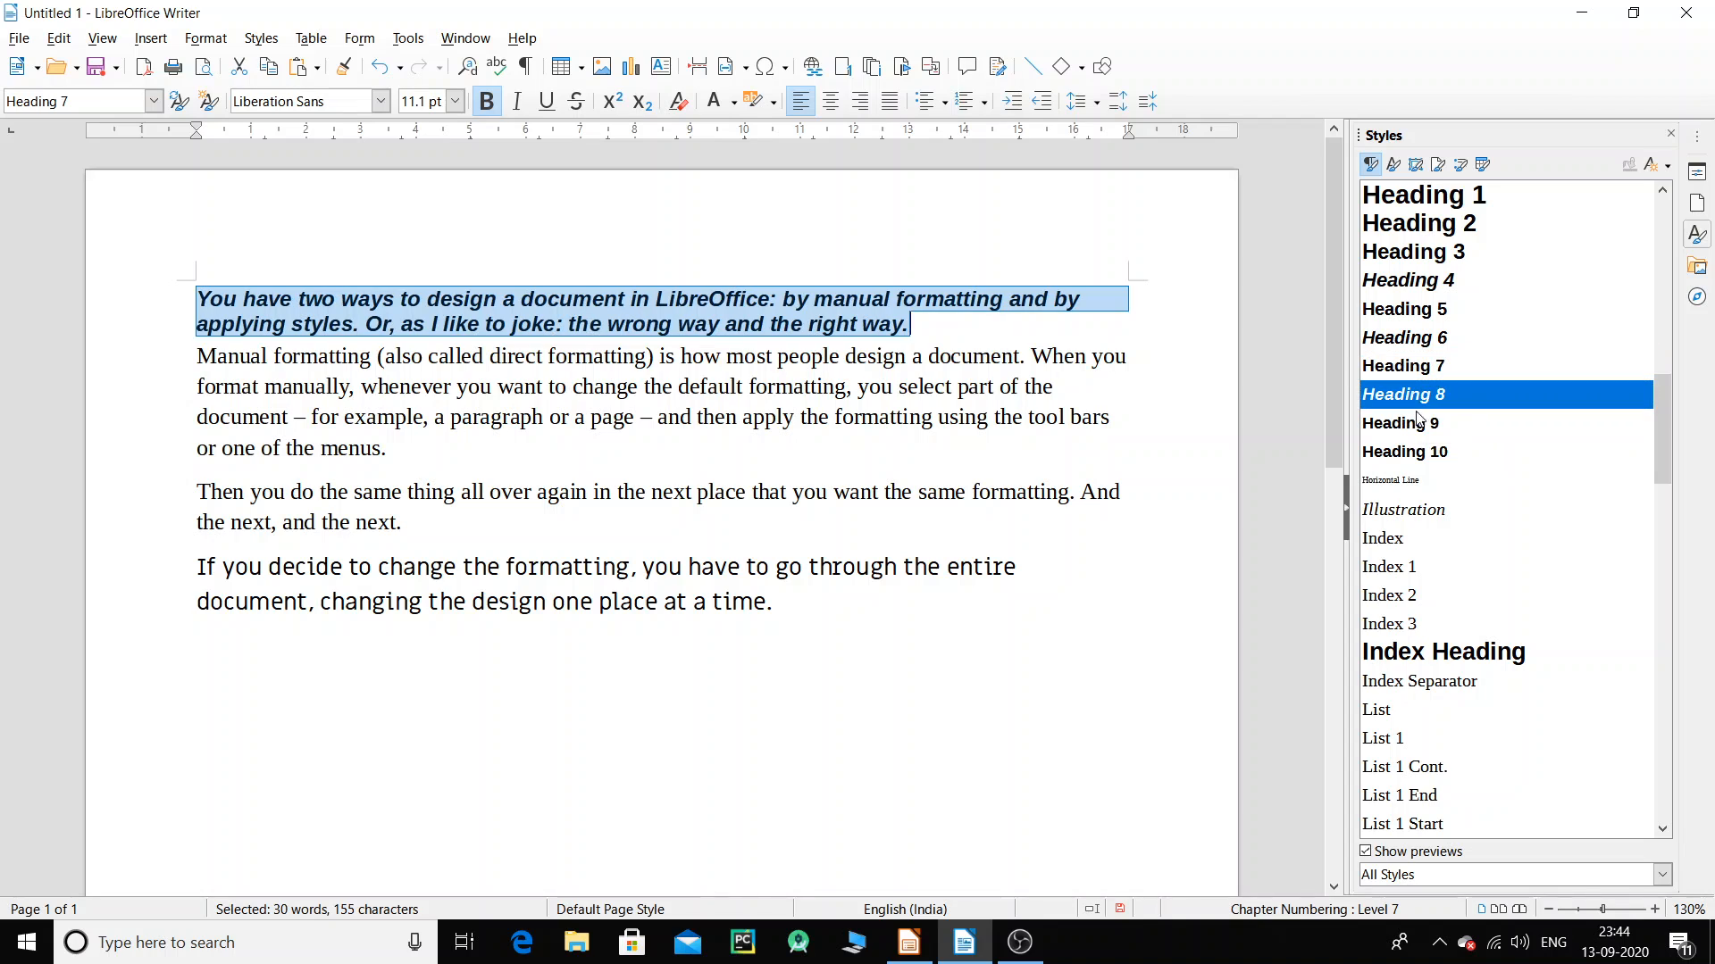
{"action": "double_click", "coordinate": [1416, 421]}
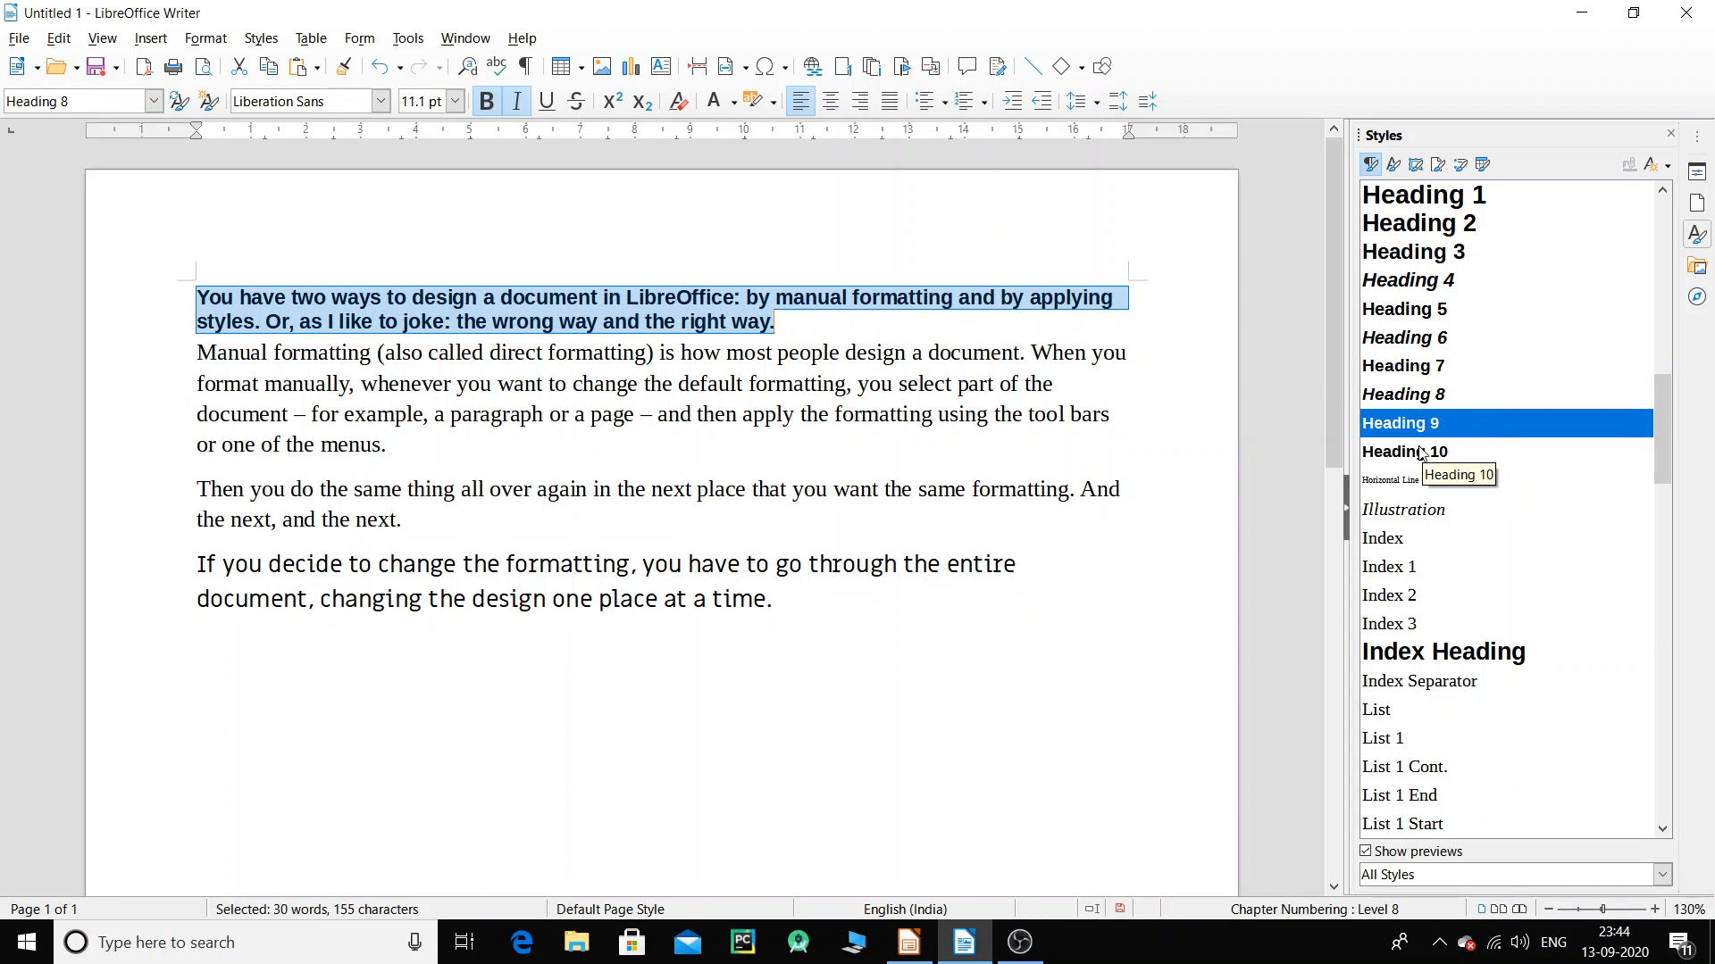
{"action": "double_click", "coordinate": [1419, 451]}
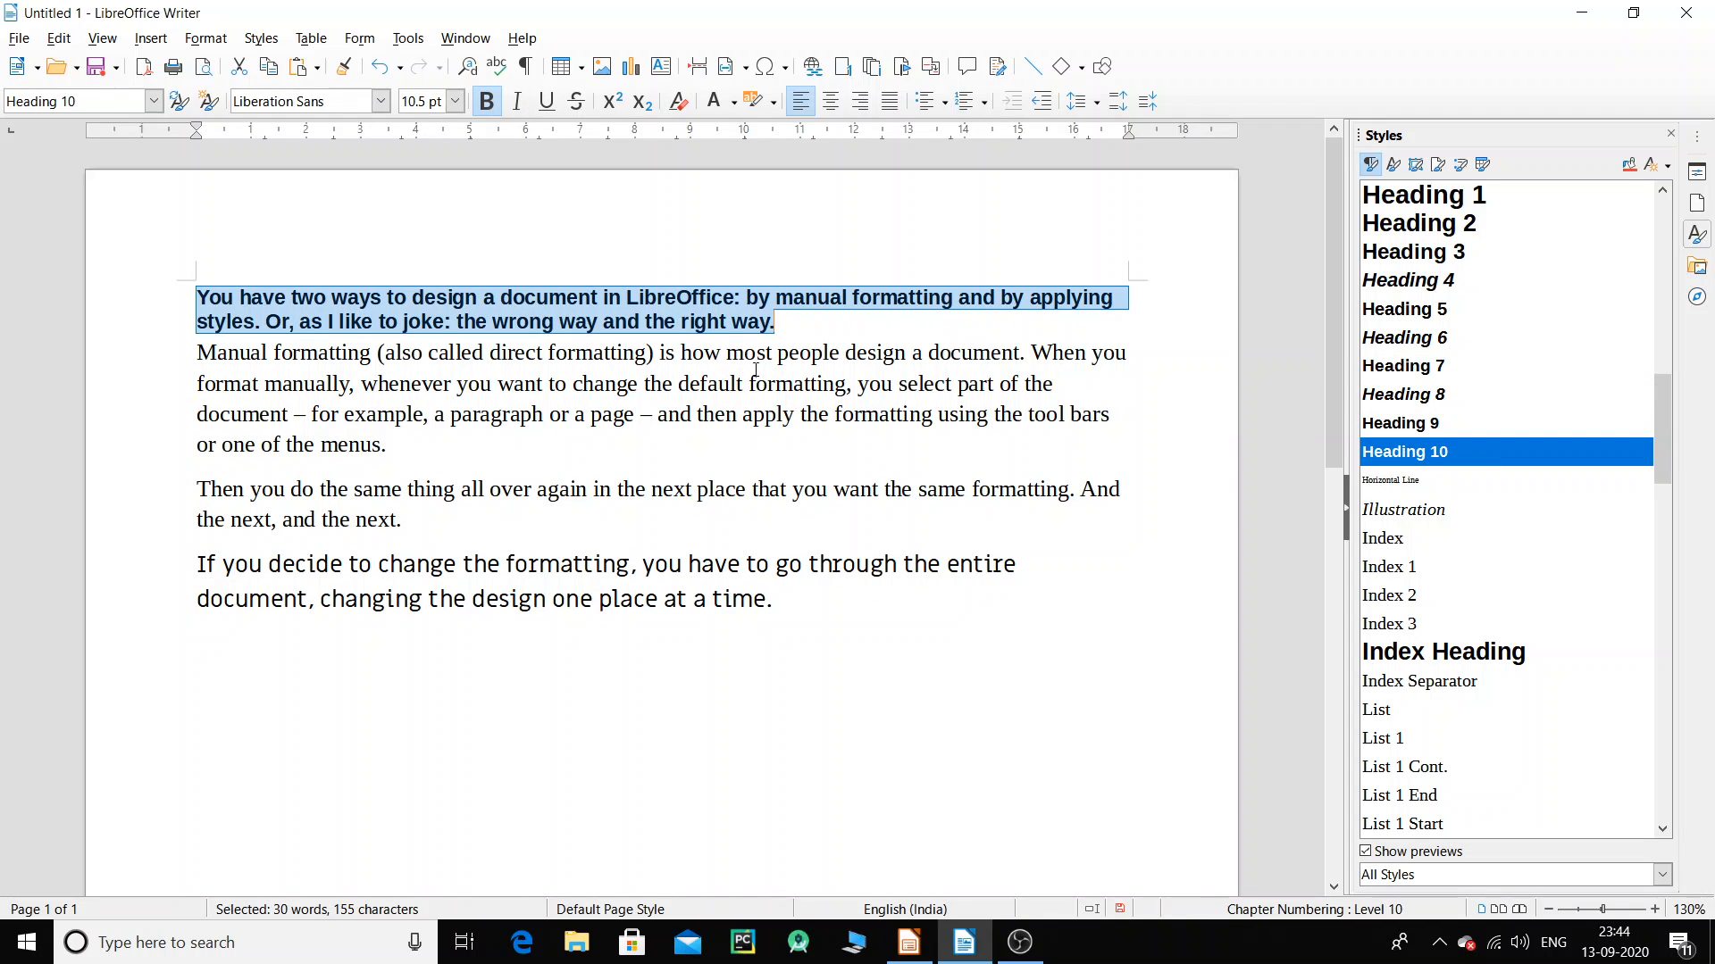
{"action": "left_click", "coordinate": [781, 337]}
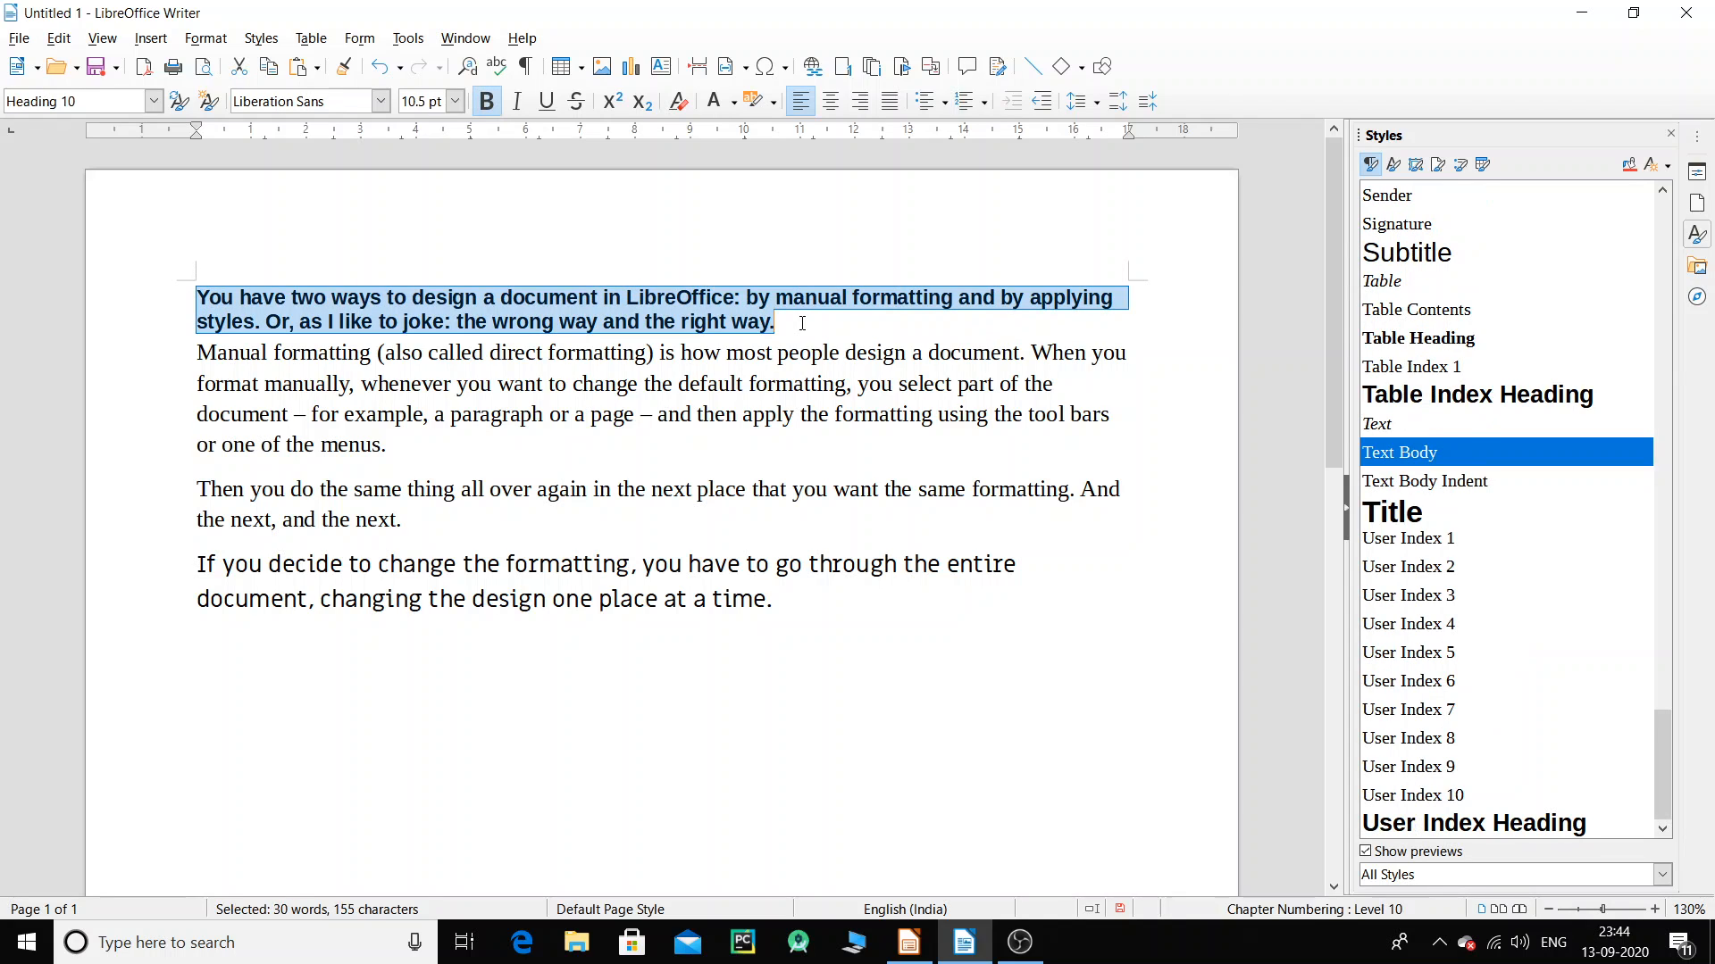
{"action": "scroll", "coordinate": [1409, 290], "scroll_direction": "up", "scroll_amount": 2}
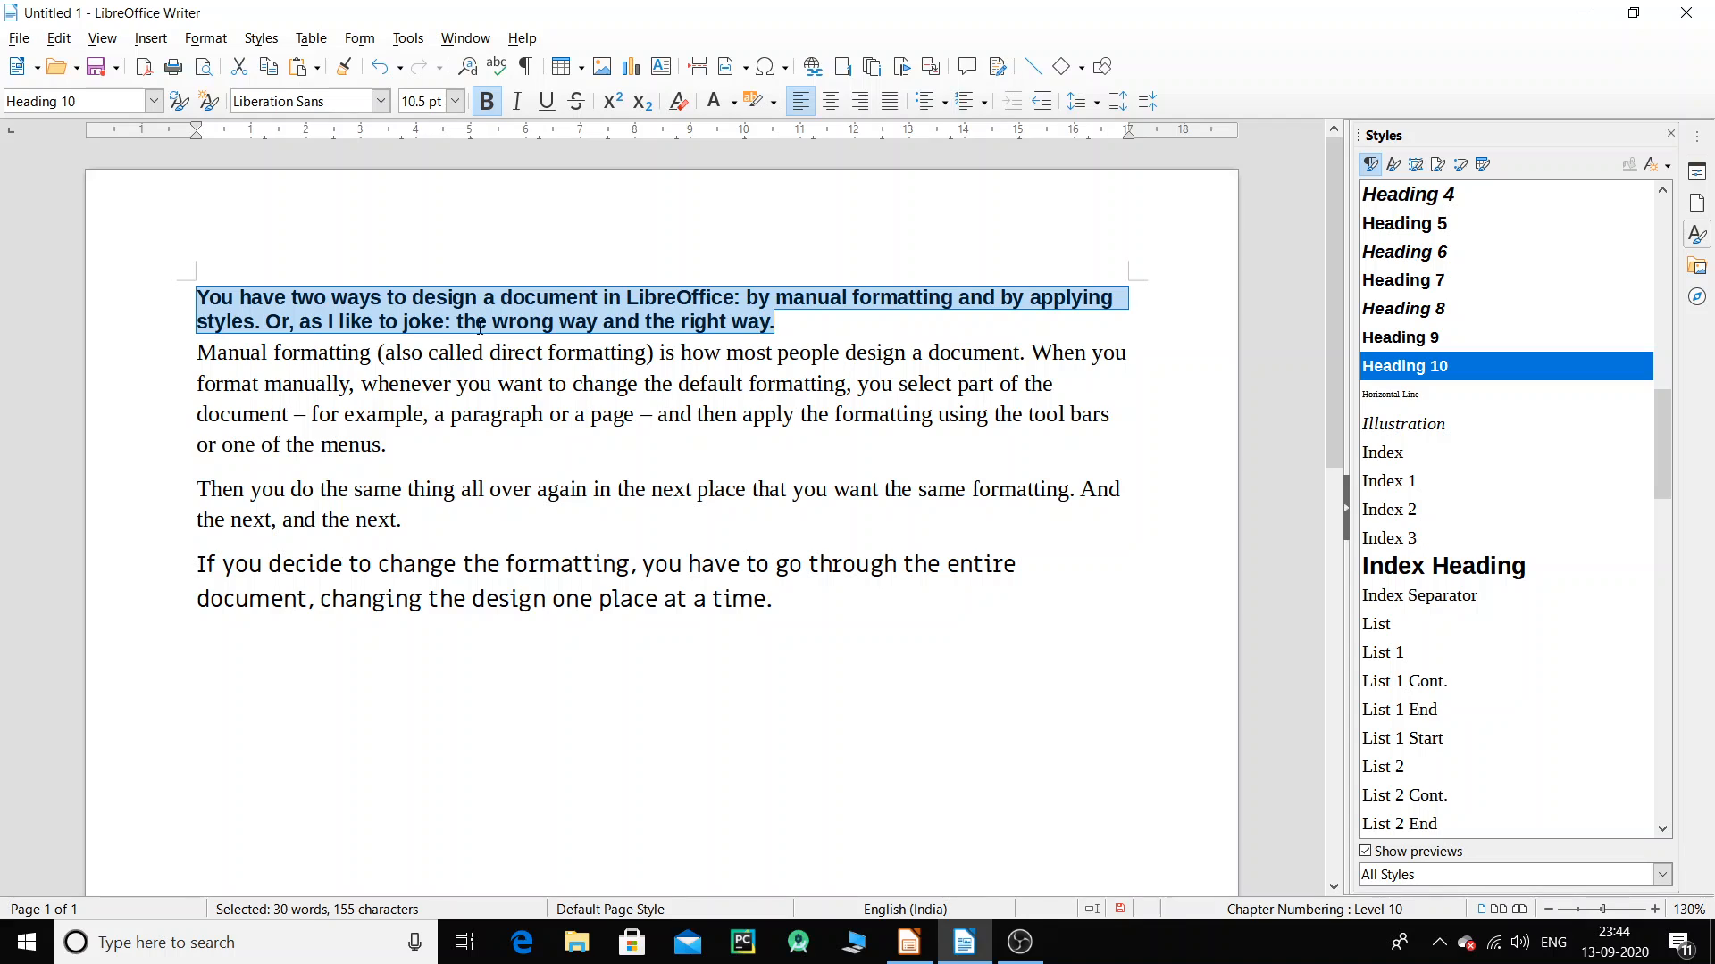
{"action": "left_click", "coordinate": [805, 328]}
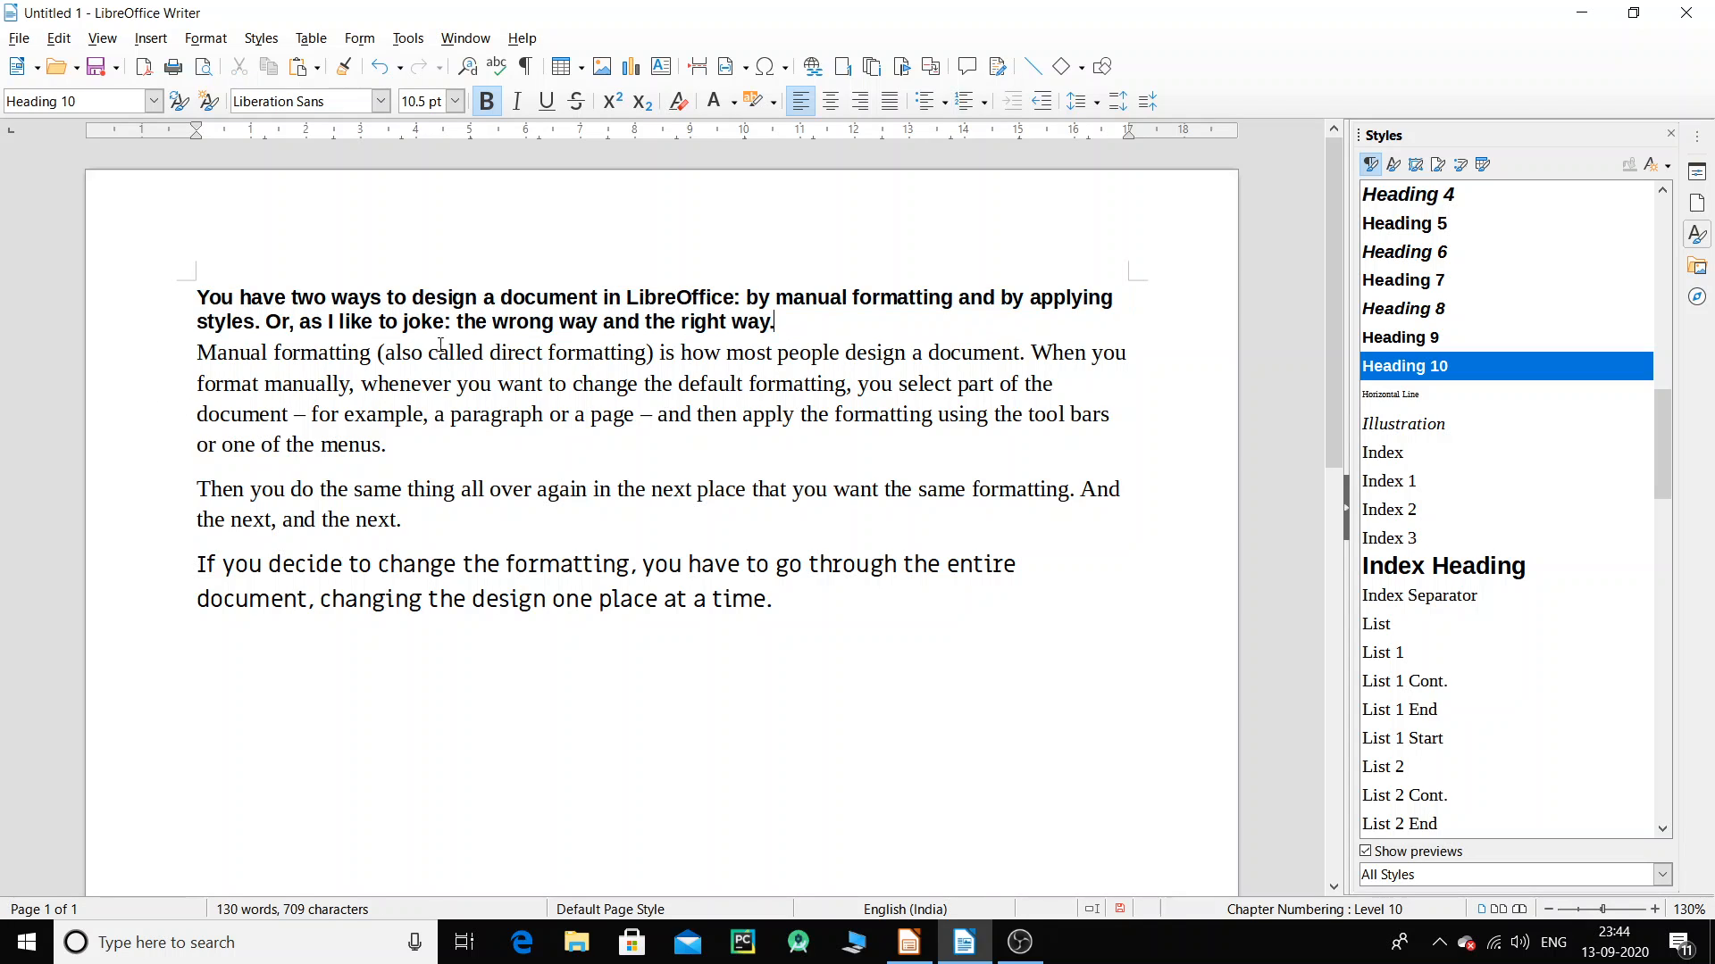
Insert an empty line above the first paragraph and apply the Title paragraph style to it.
{"action": "left_click", "coordinate": [204, 305]}
{"action": "key", "text": "Return"}
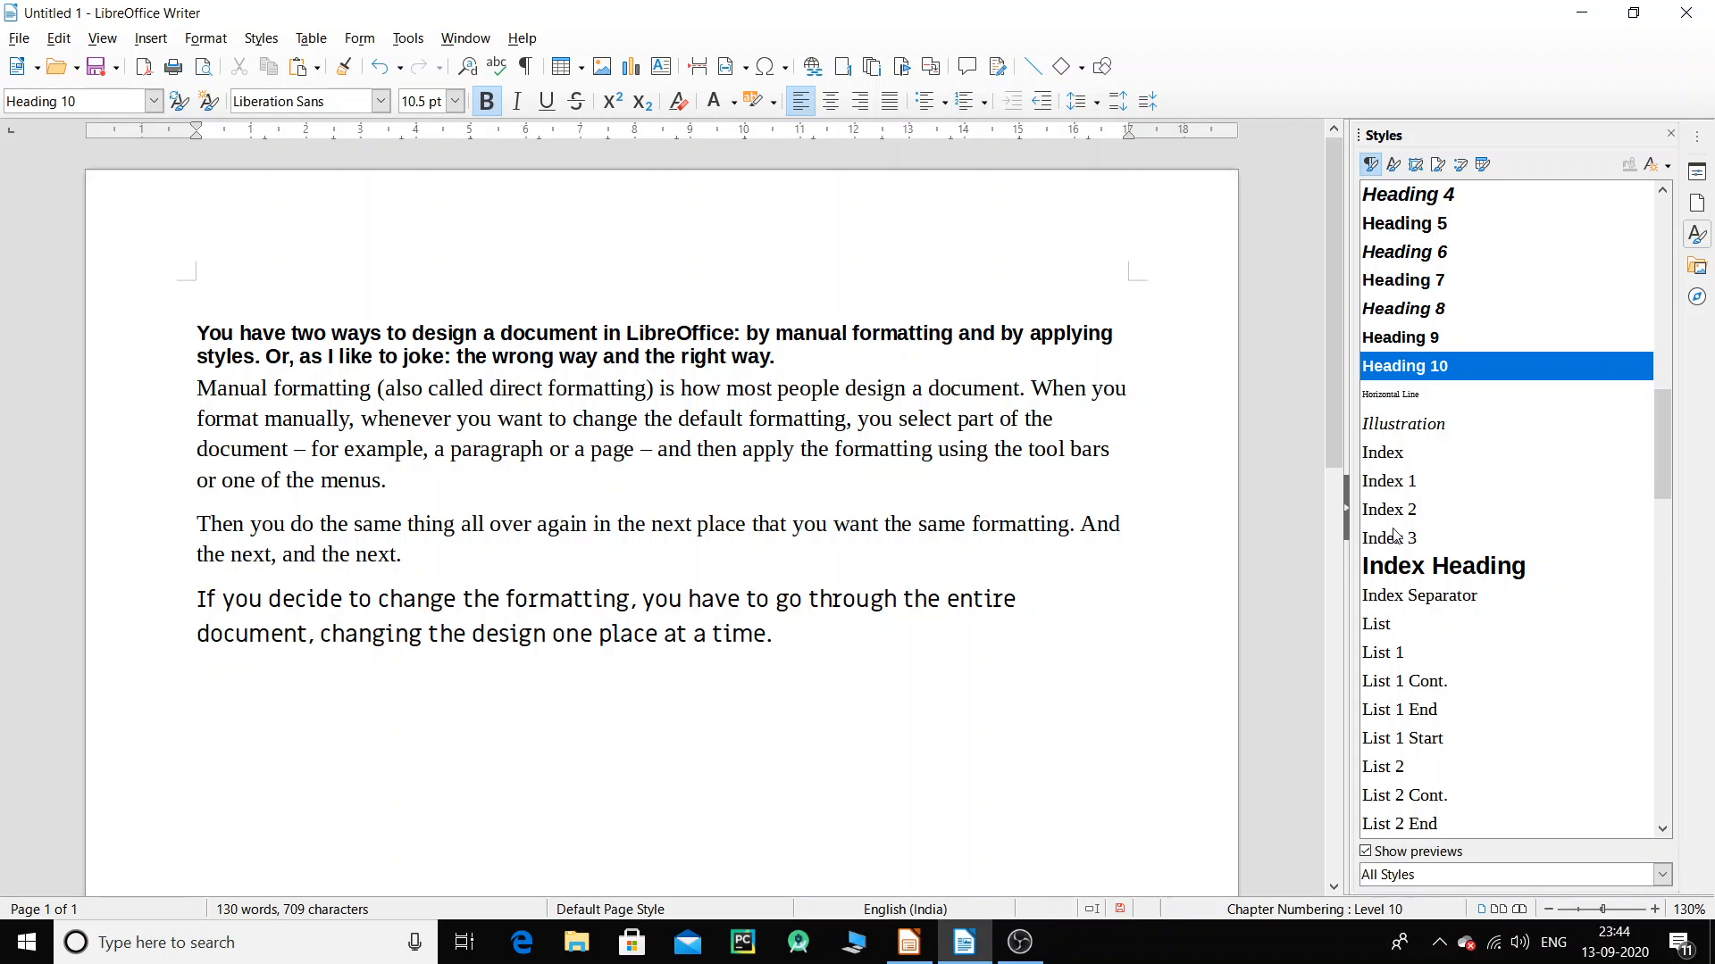
{"action": "left_click_drag", "start_coordinate": [1662, 493], "coordinate": [1683, 271]}
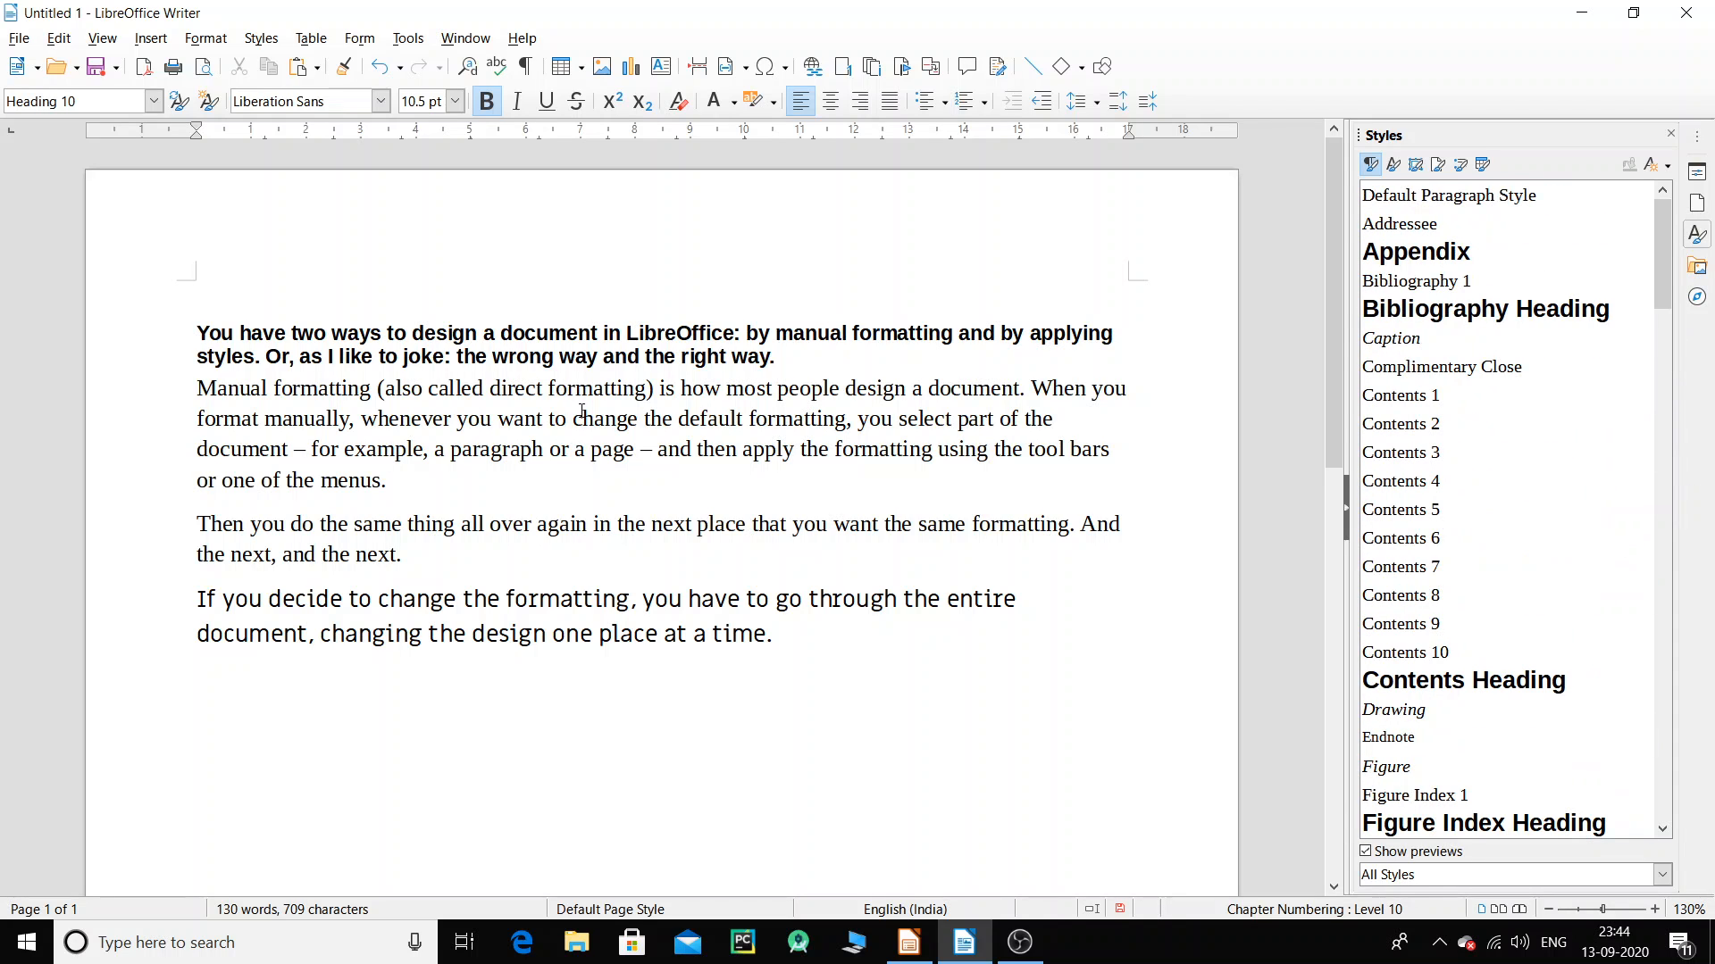
{"action": "left_click", "coordinate": [154, 101]}
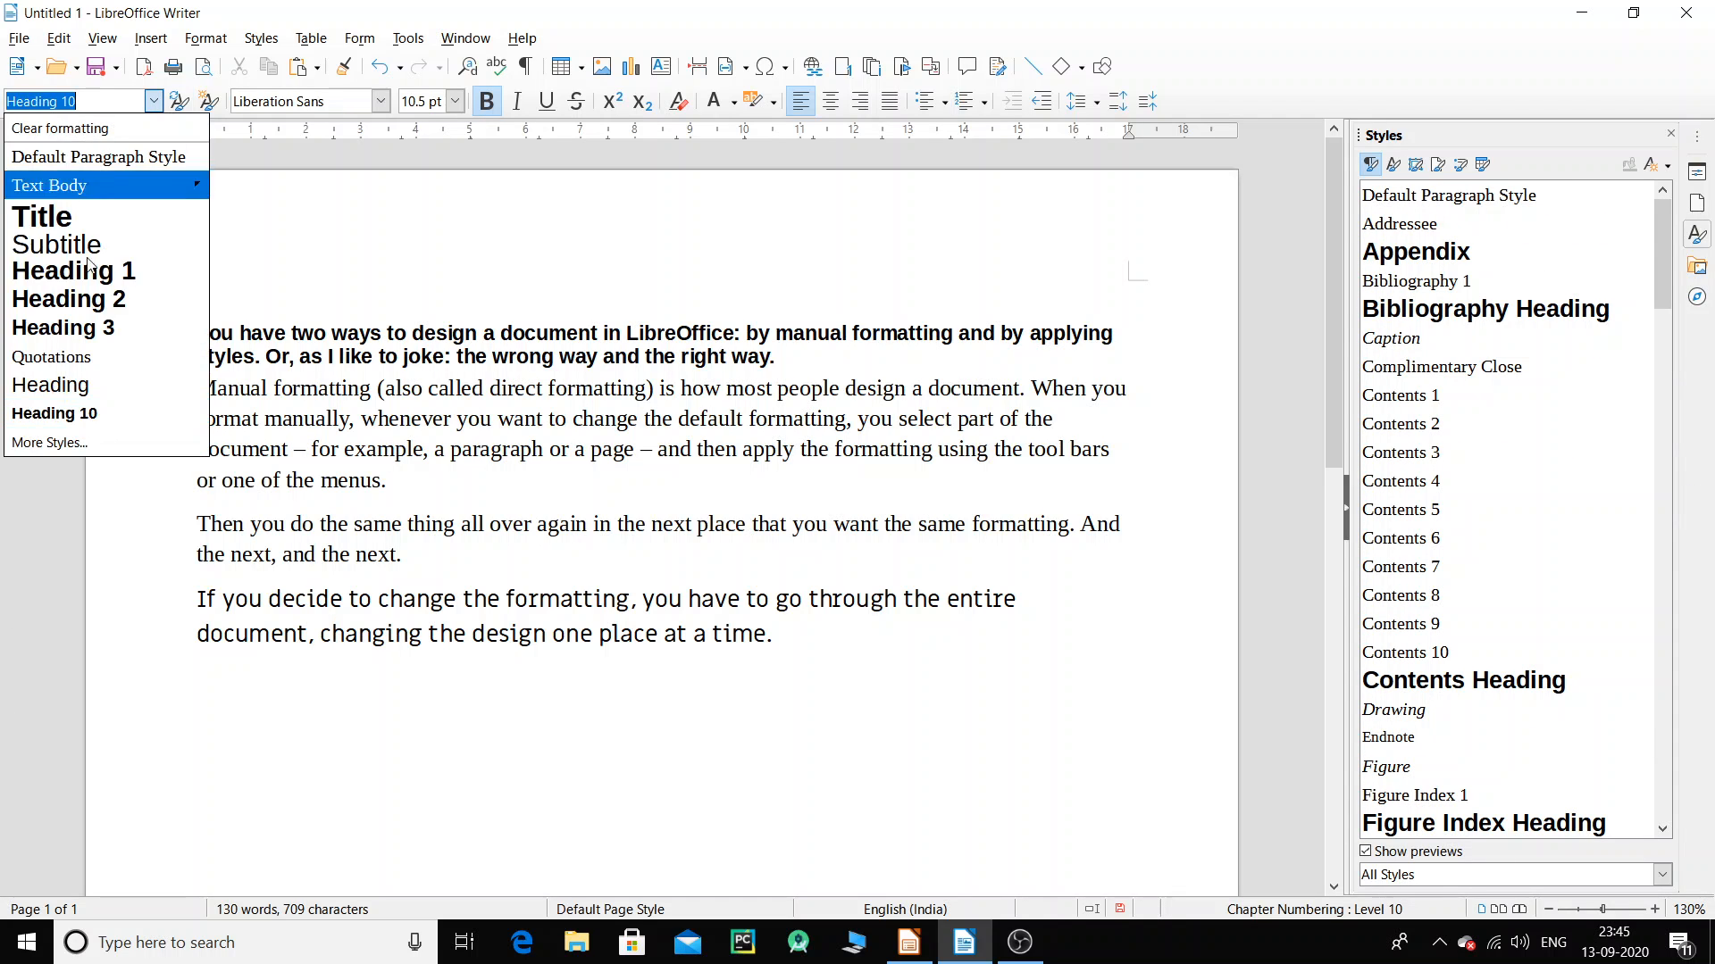
{"action": "left_click", "coordinate": [71, 222]}
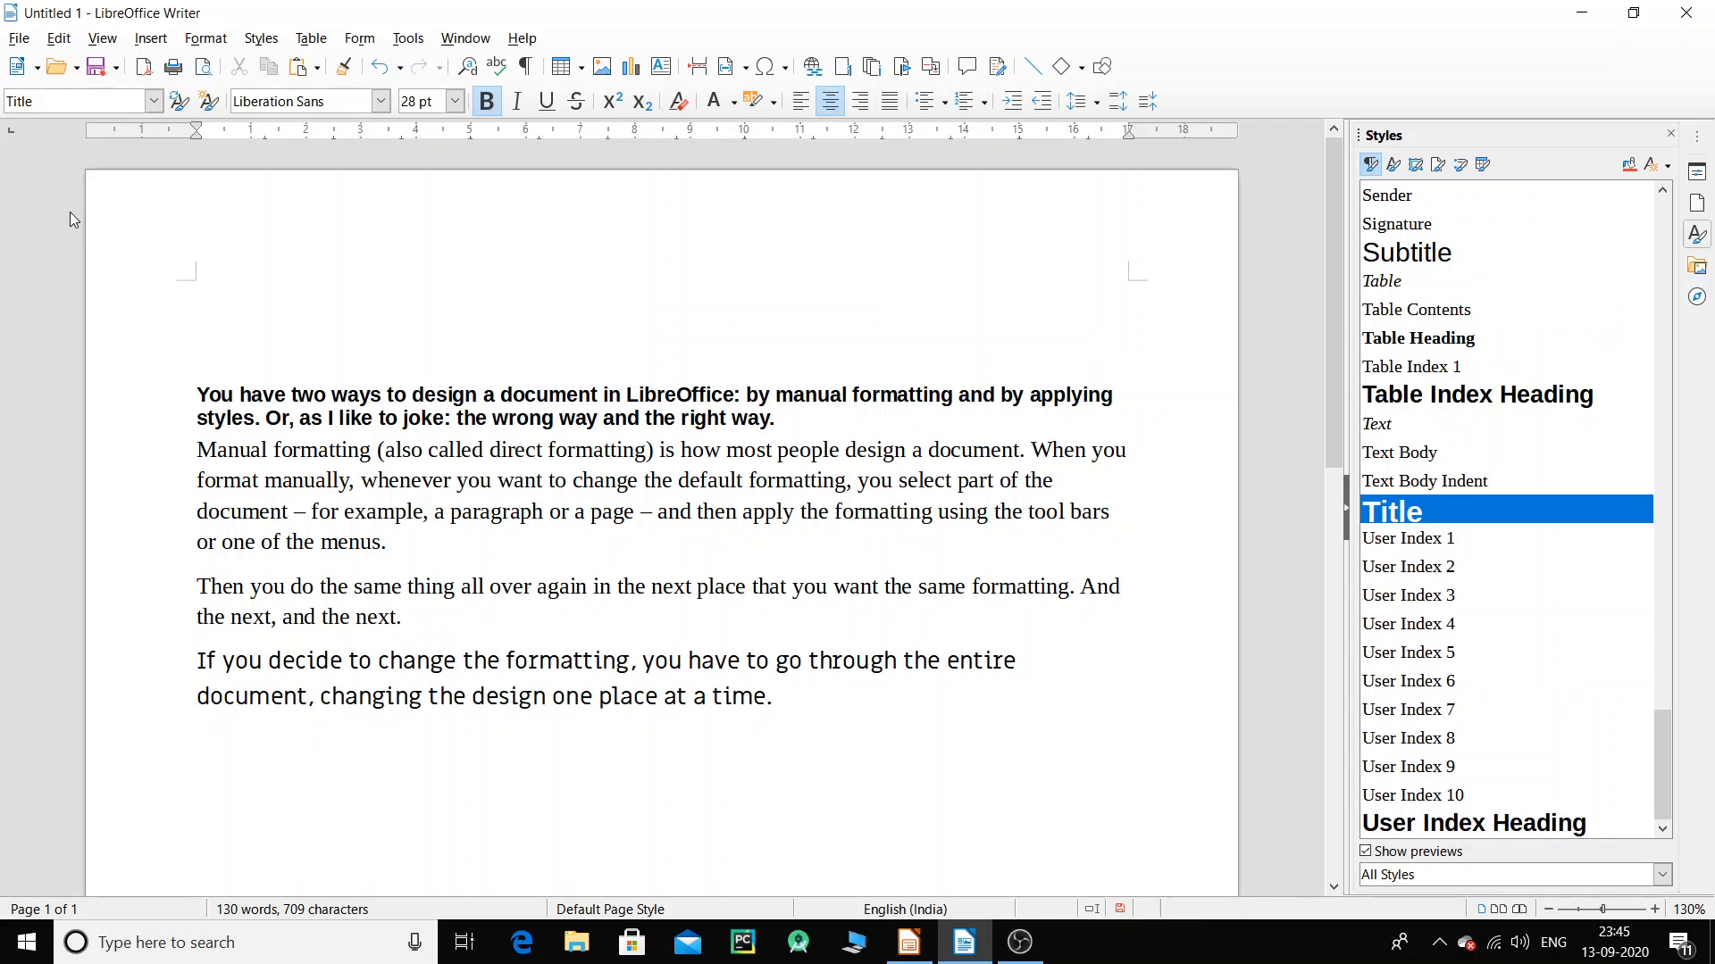
{"action": "type", "text": "title"}
{"action": "key", "text": "BackSpace"}
{"action": "key", "text": "BackSpace"}
{"action": "key", "text": "BackSpace"}
{"action": "key", "text": "BackSpace"}
{"action": "key", "text": "BackSpace"}
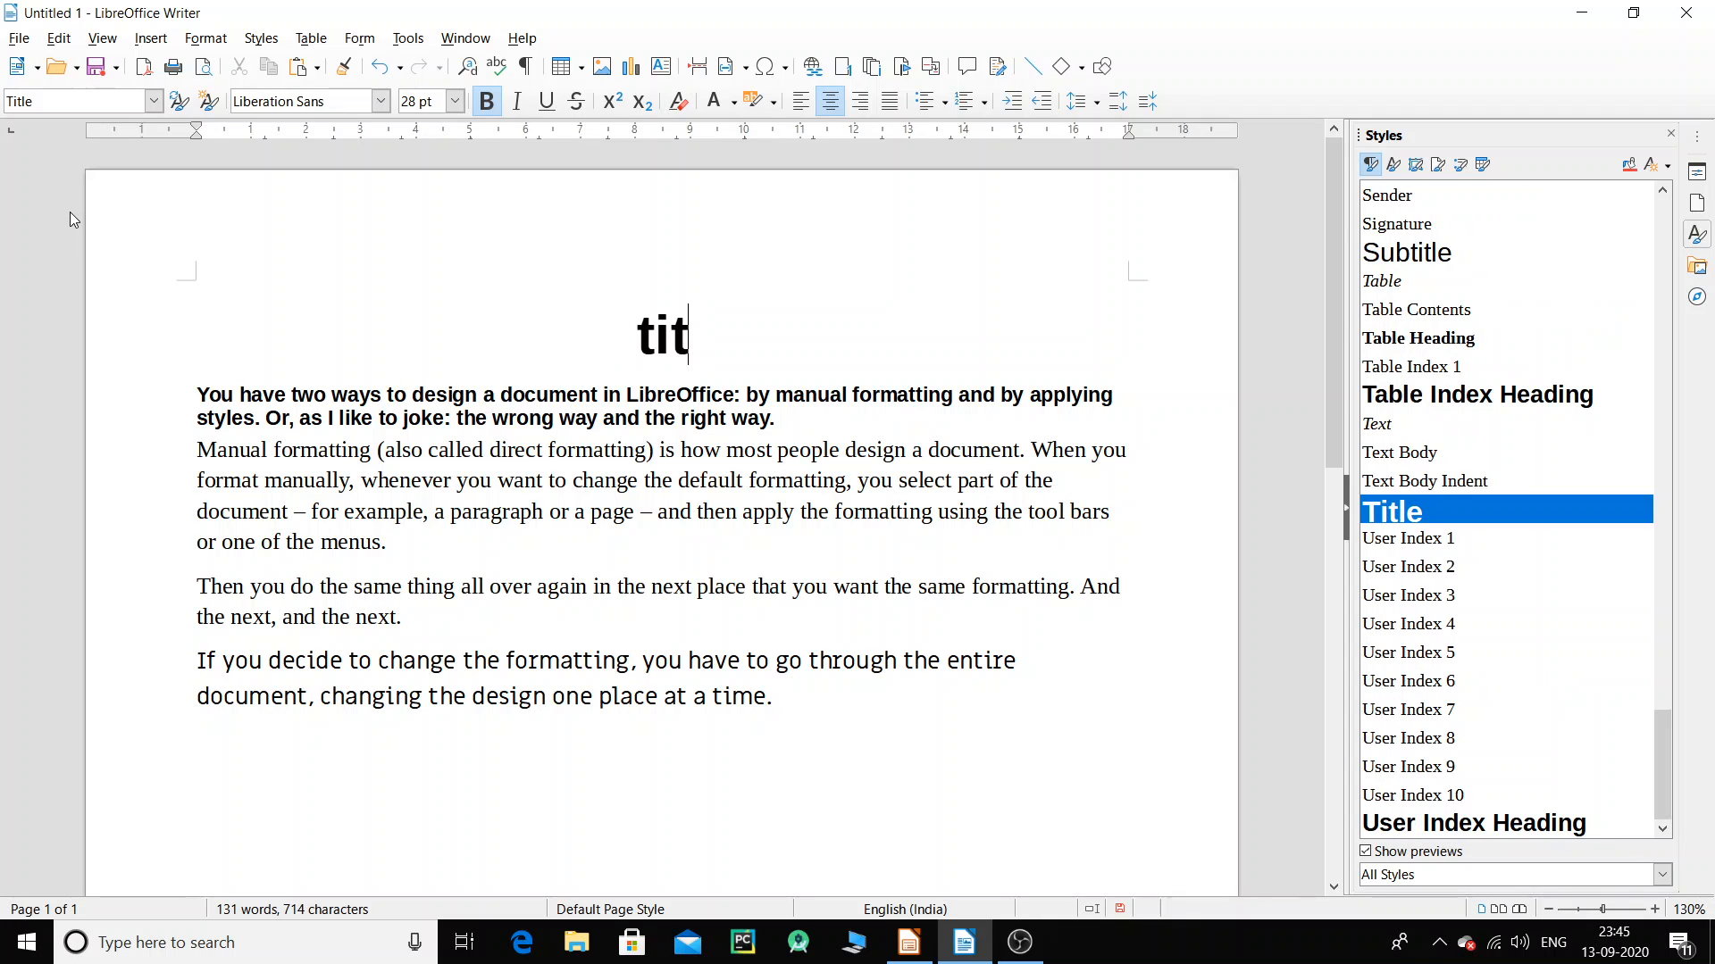
{"action": "key", "text": "Caps_Lock"}
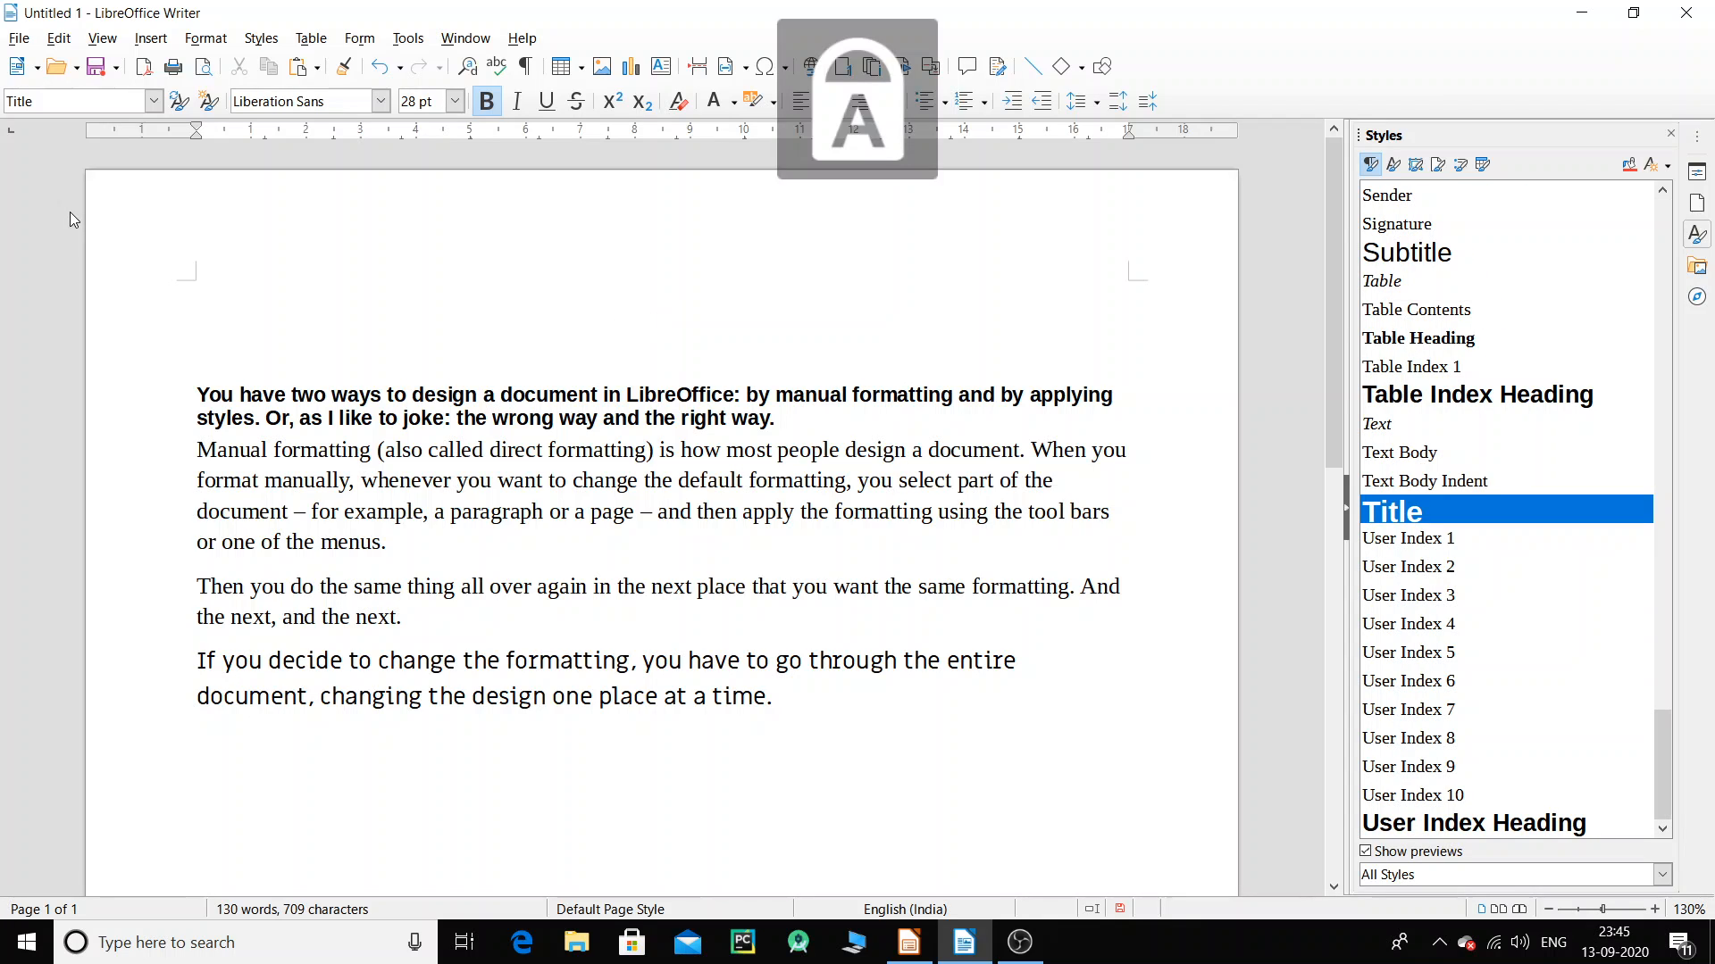
{"action": "type", "text": "t"}
{"action": "key", "text": "BackSpace"}
{"action": "key", "text": "Caps_Lock"}
Enter "Title" as the text of the new title line.
{"action": "type", "text": "Title"}
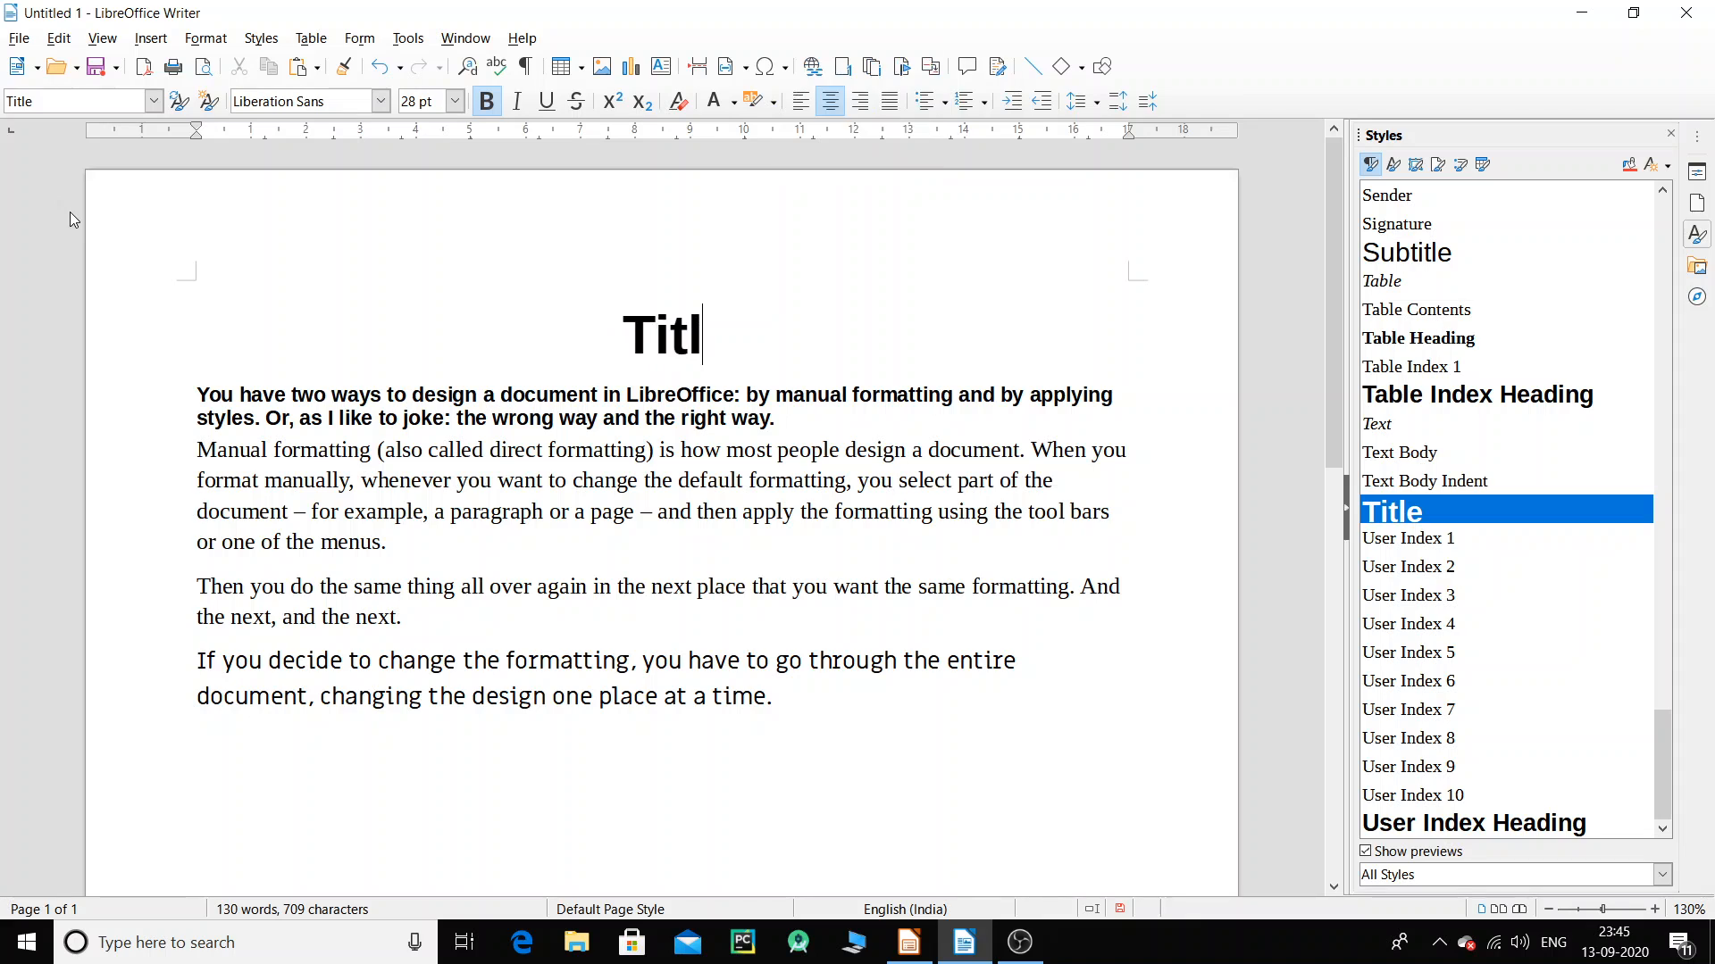
{"action": "key", "text": "Left"}
{"action": "key", "text": "Left"}
{"action": "key", "text": "Left"}
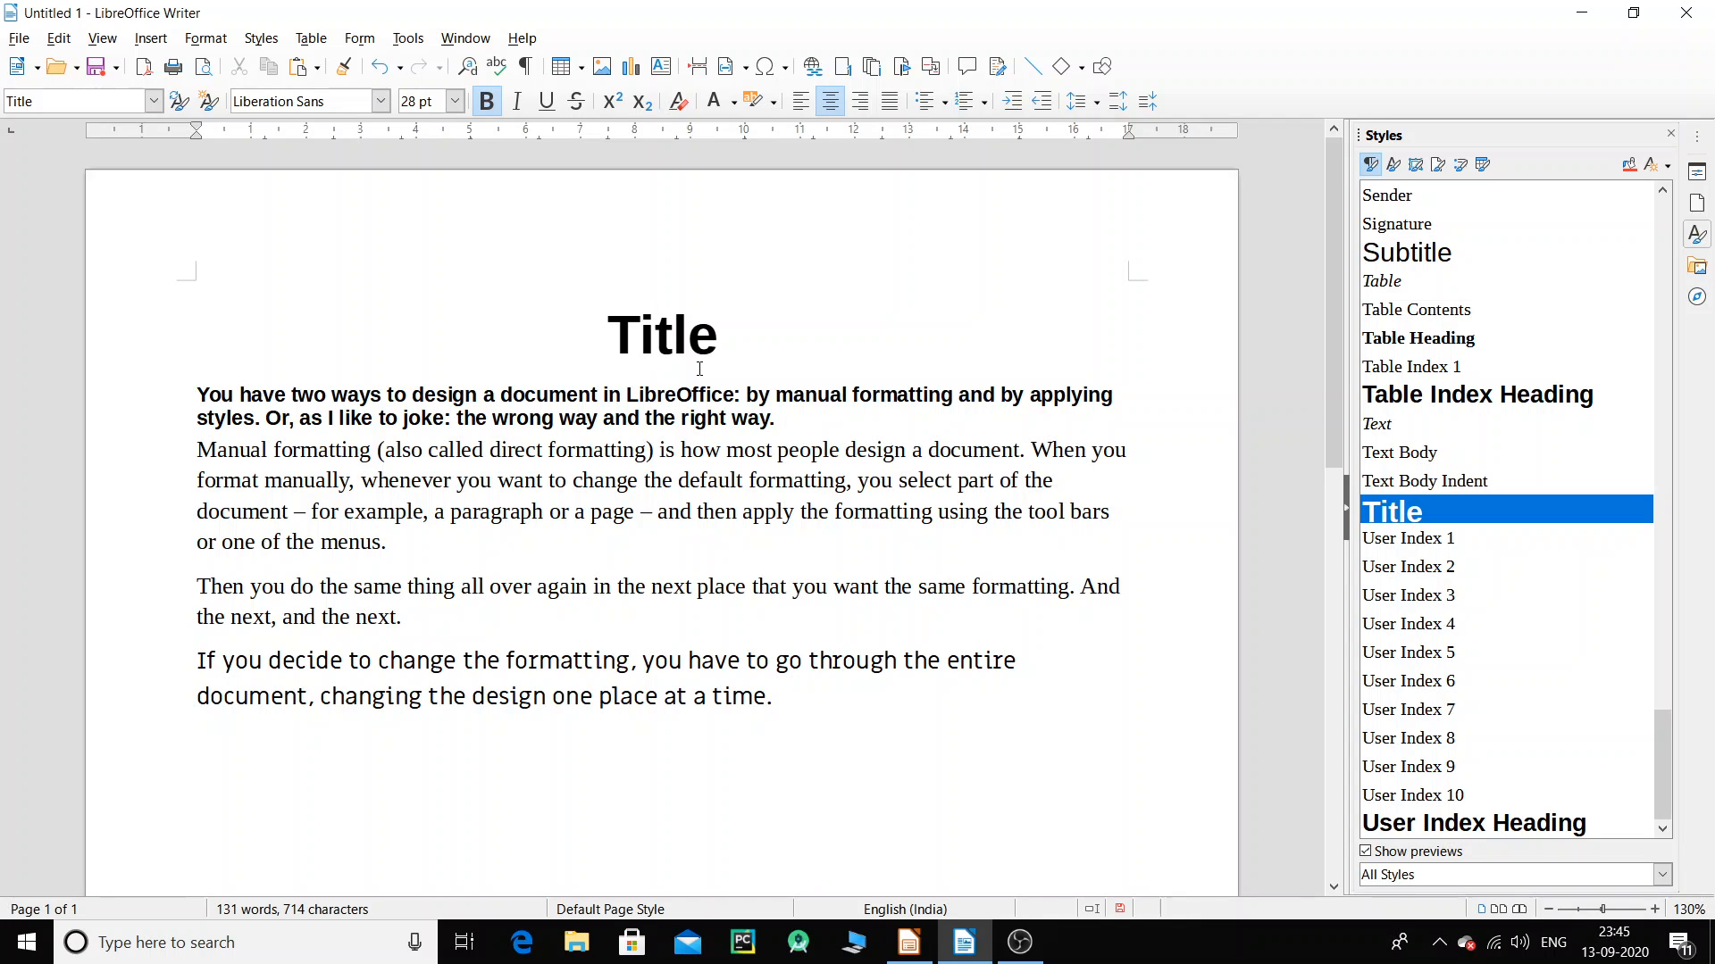
Select the "Manual formatting" paragraph and apply the User Index 1 paragraph style to it.
{"action": "left_click", "coordinate": [154, 101]}
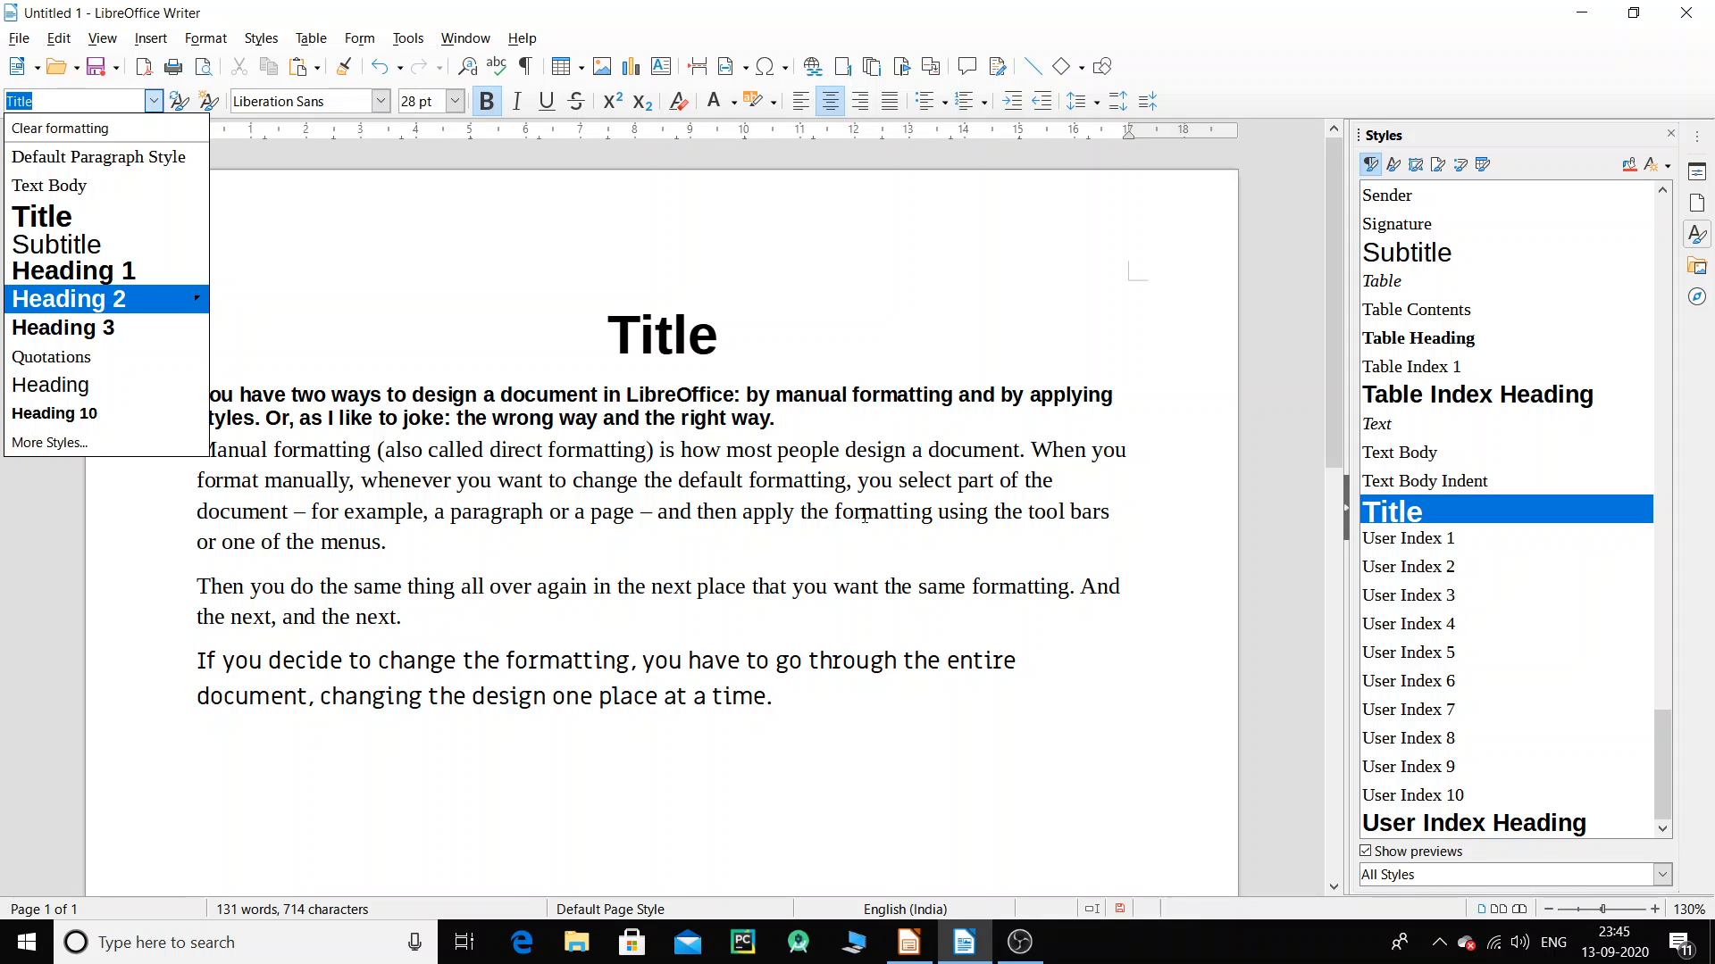
{"action": "left_click", "coordinate": [1462, 570]}
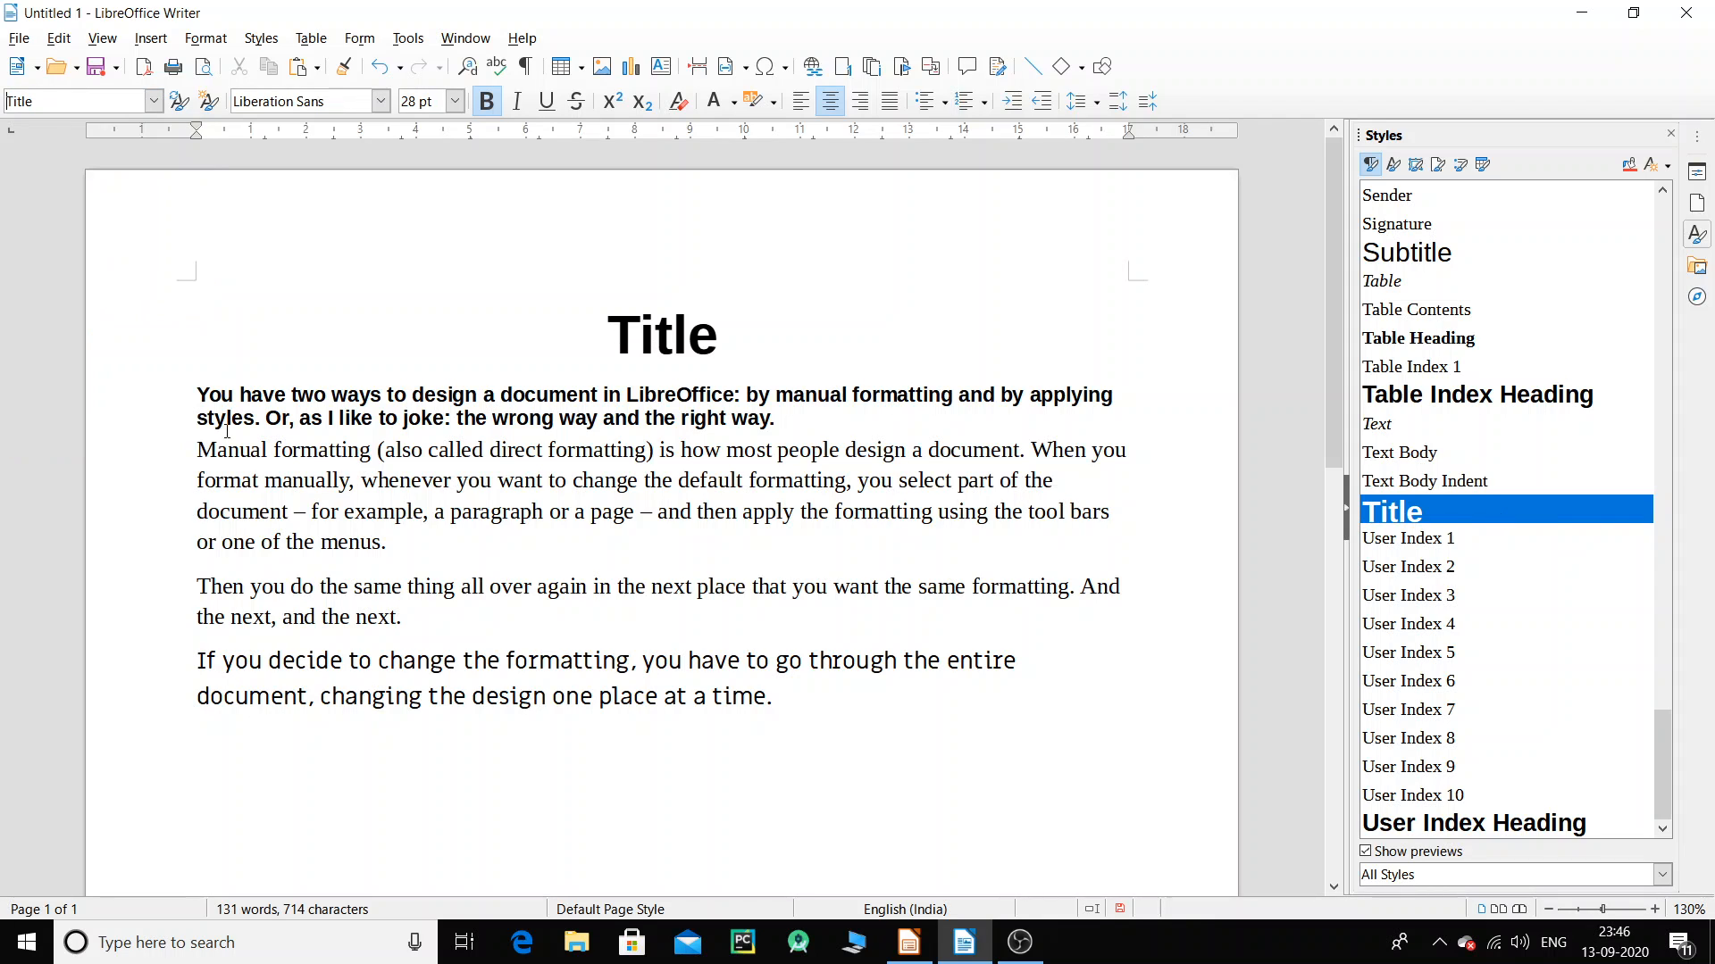
{"action": "left_click_drag", "start_coordinate": [205, 444], "coordinate": [391, 542]}
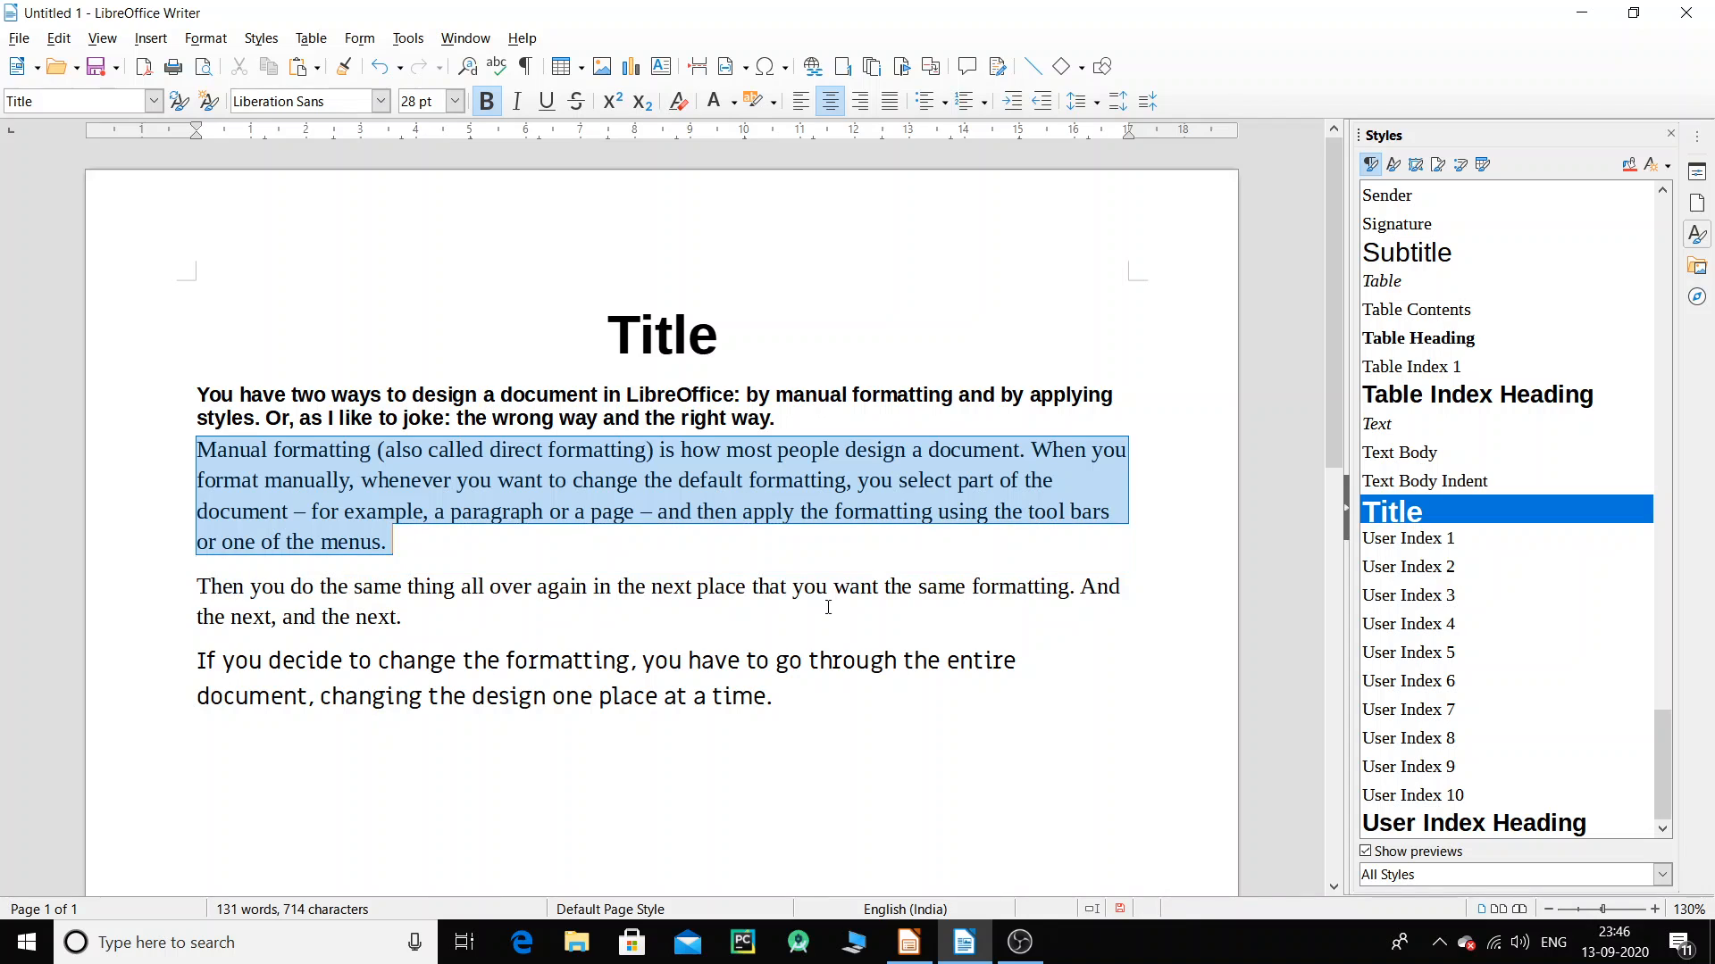
{"action": "left_click", "coordinate": [1423, 312]}
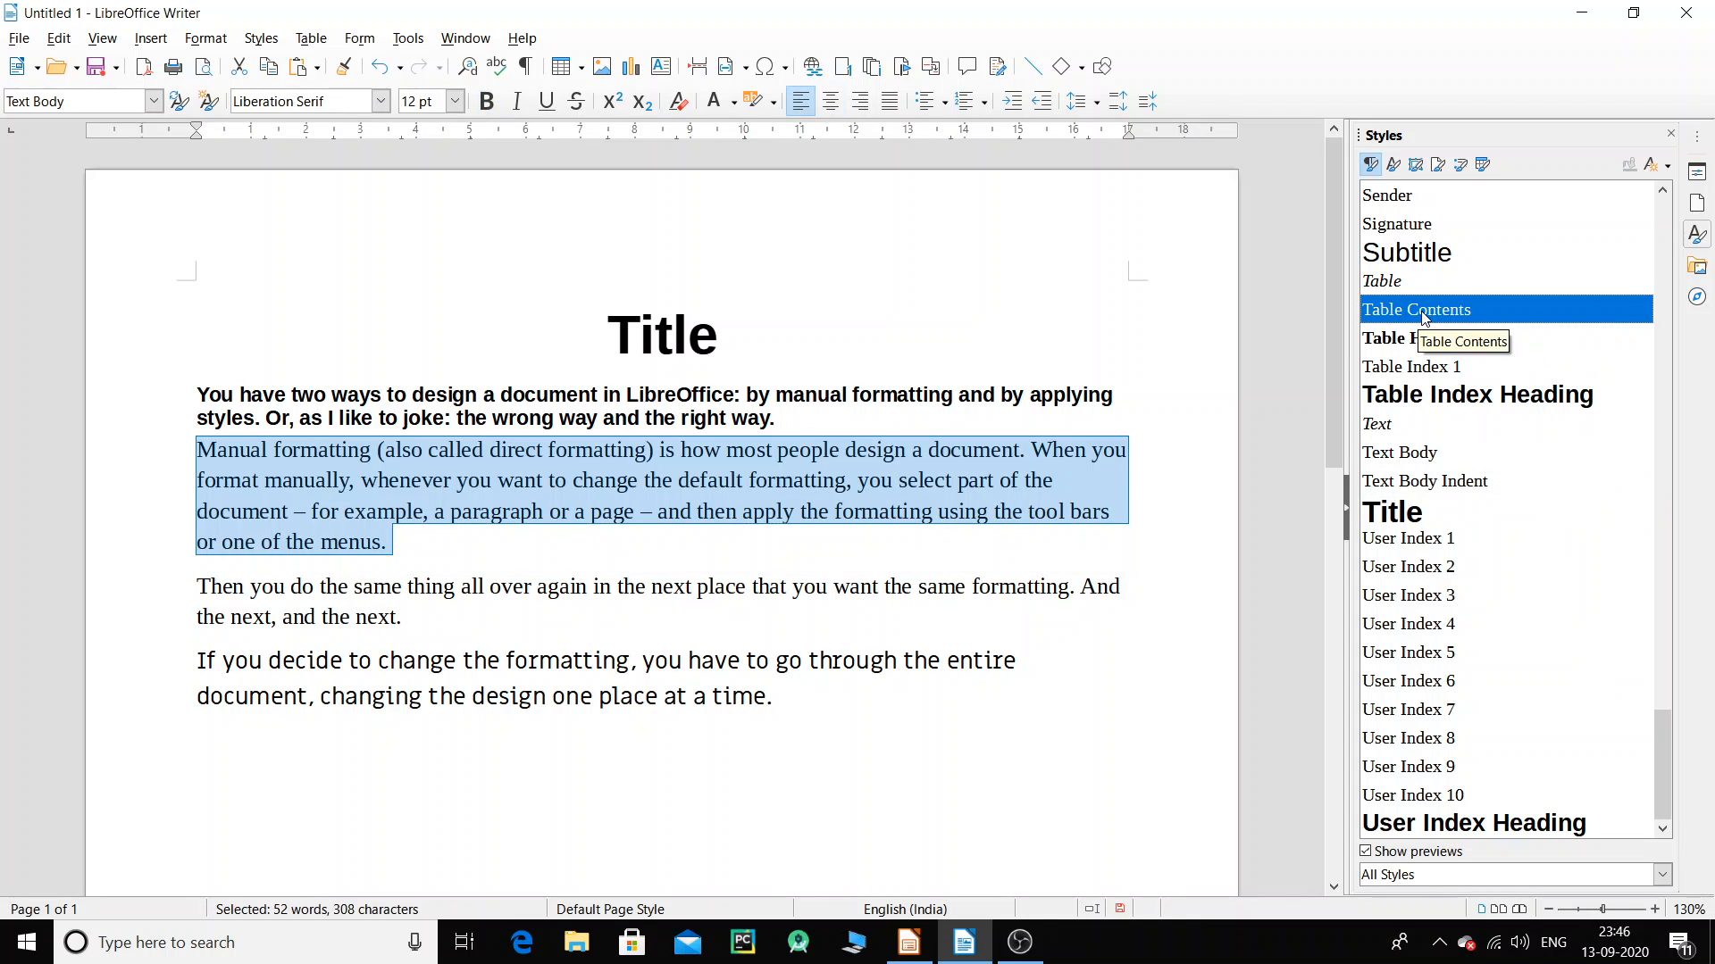
{"action": "double_click", "coordinate": [1419, 538]}
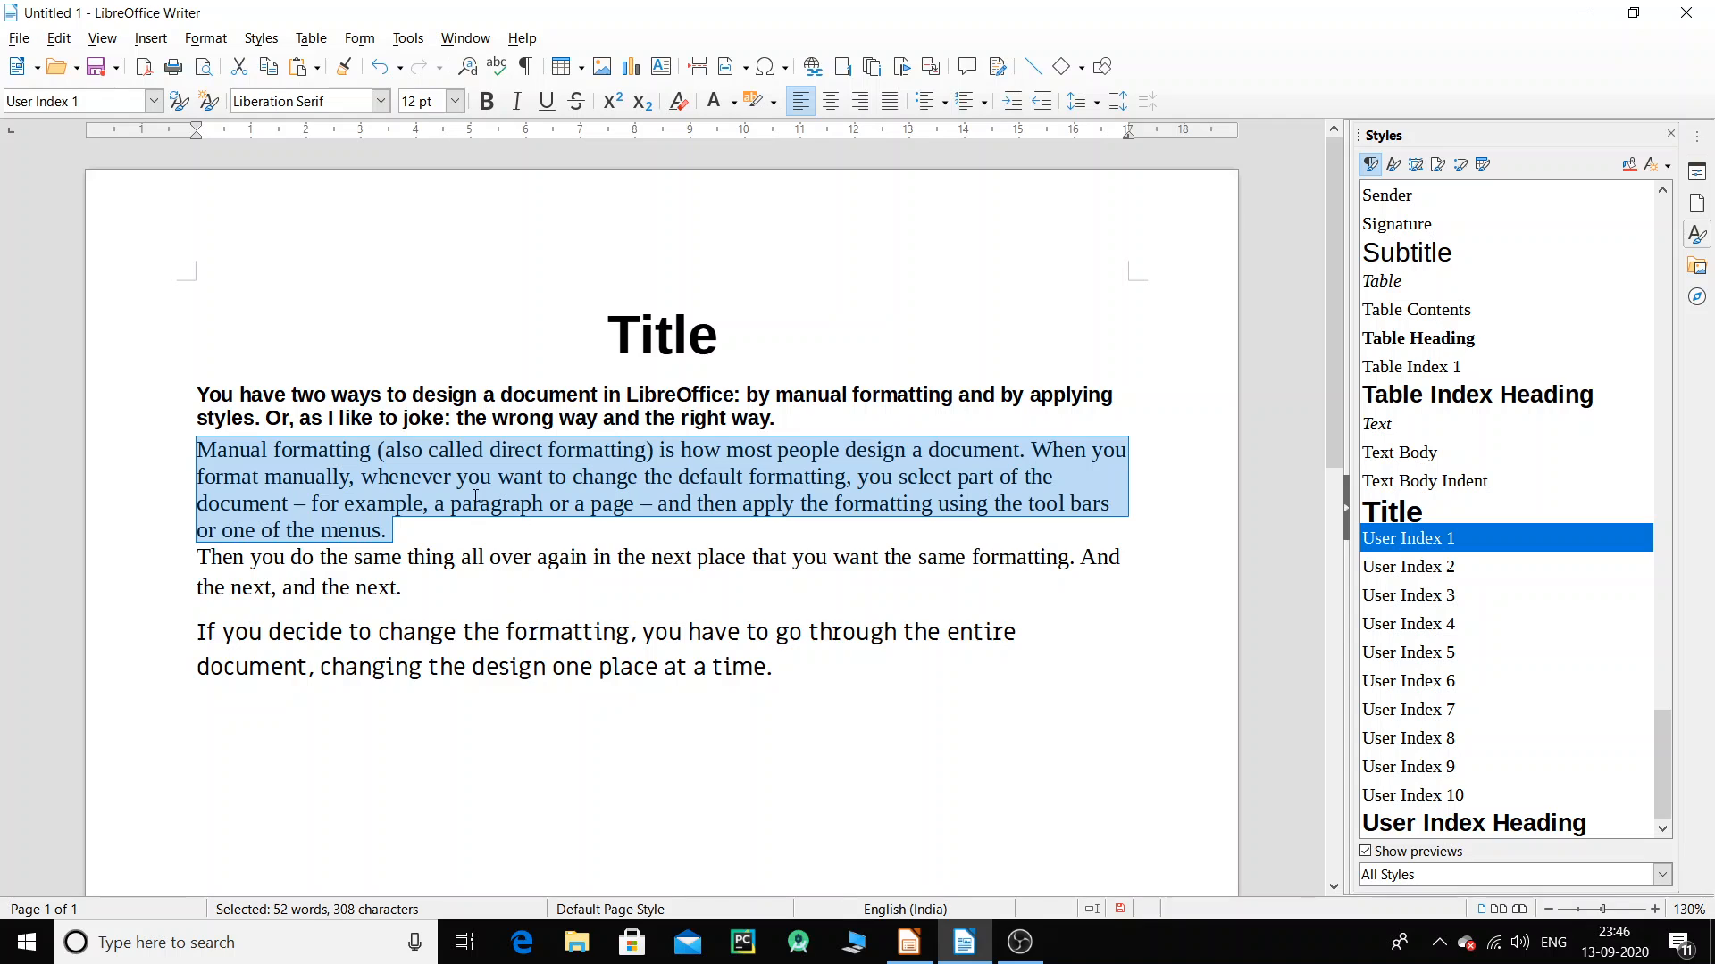
Select the paragraph beginning "Then you do the same thing" and filter the styles list to Applied Styles.
{"action": "left_click_drag", "start_coordinate": [193, 560], "coordinate": [437, 600]}
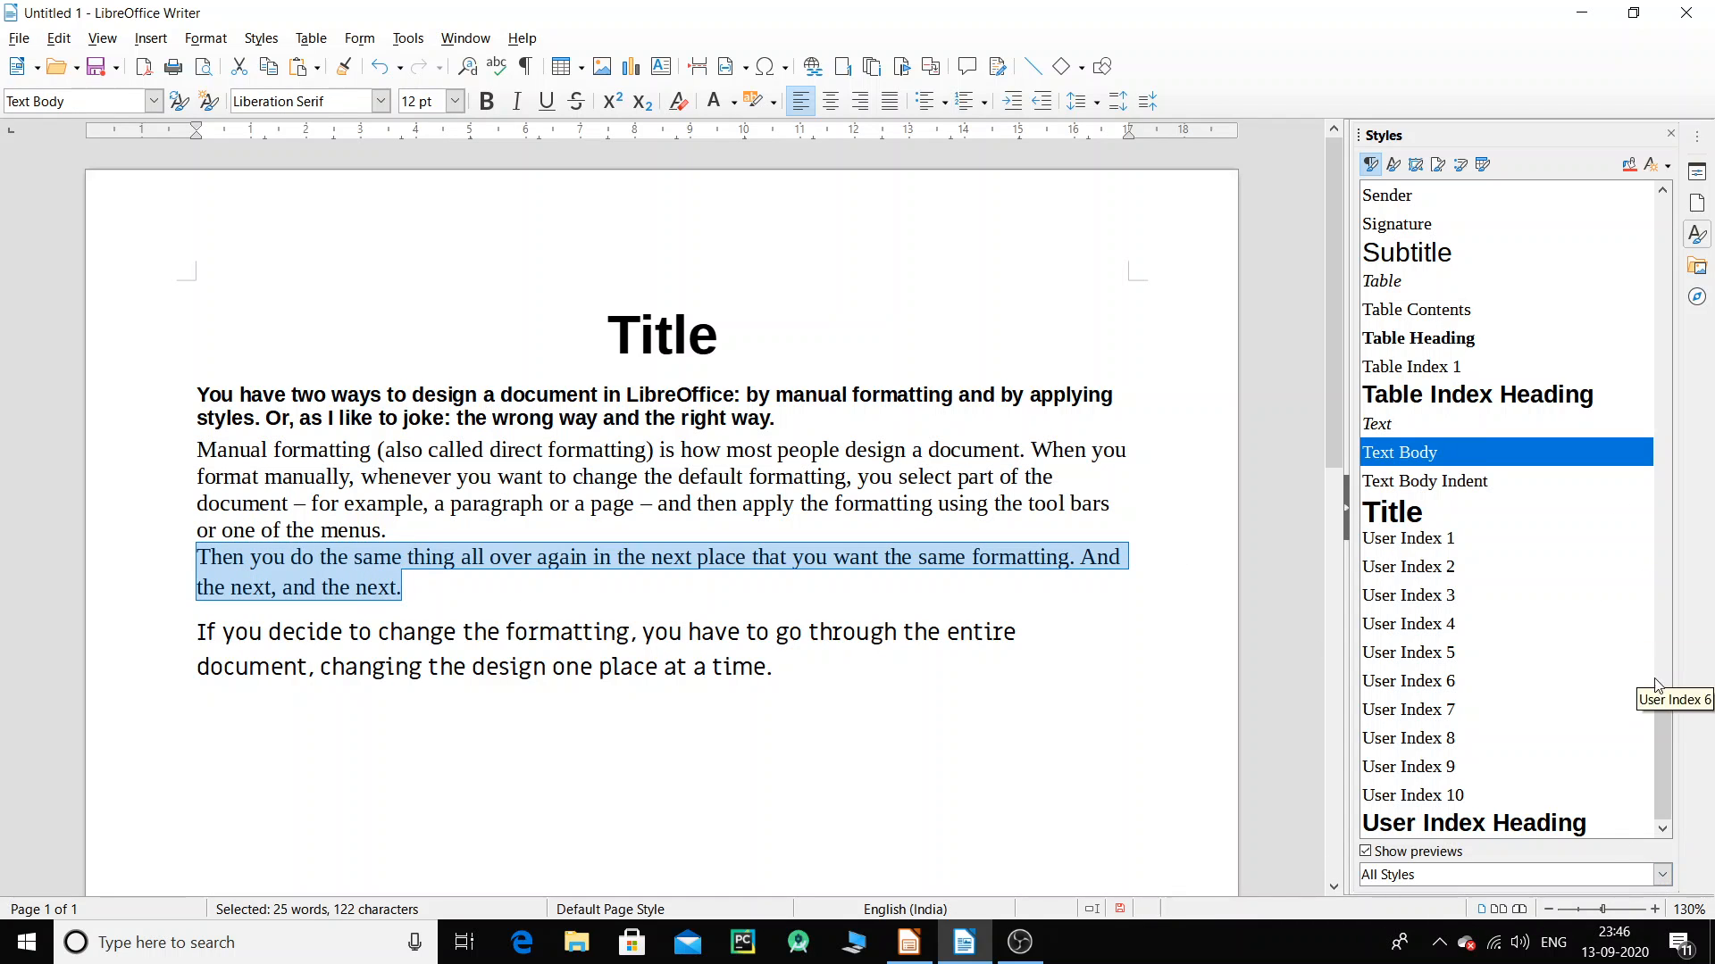
{"action": "left_click_drag", "start_coordinate": [1663, 740], "coordinate": [1663, 288]}
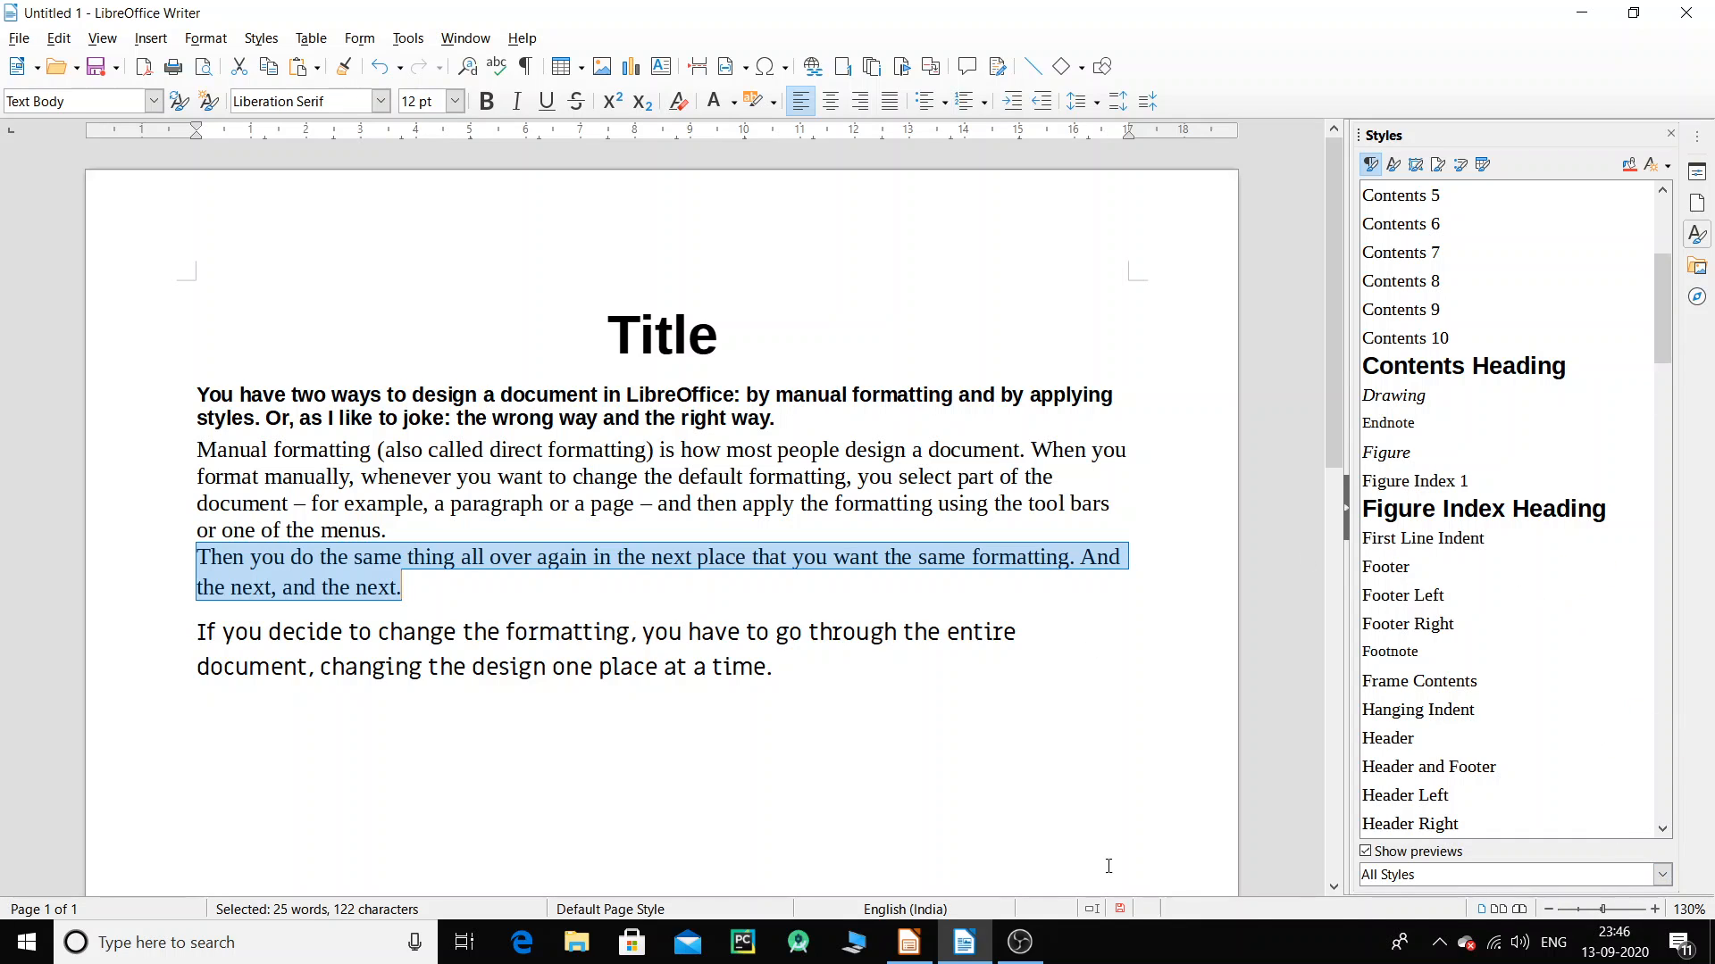
{"action": "left_click", "coordinate": [1663, 875]}
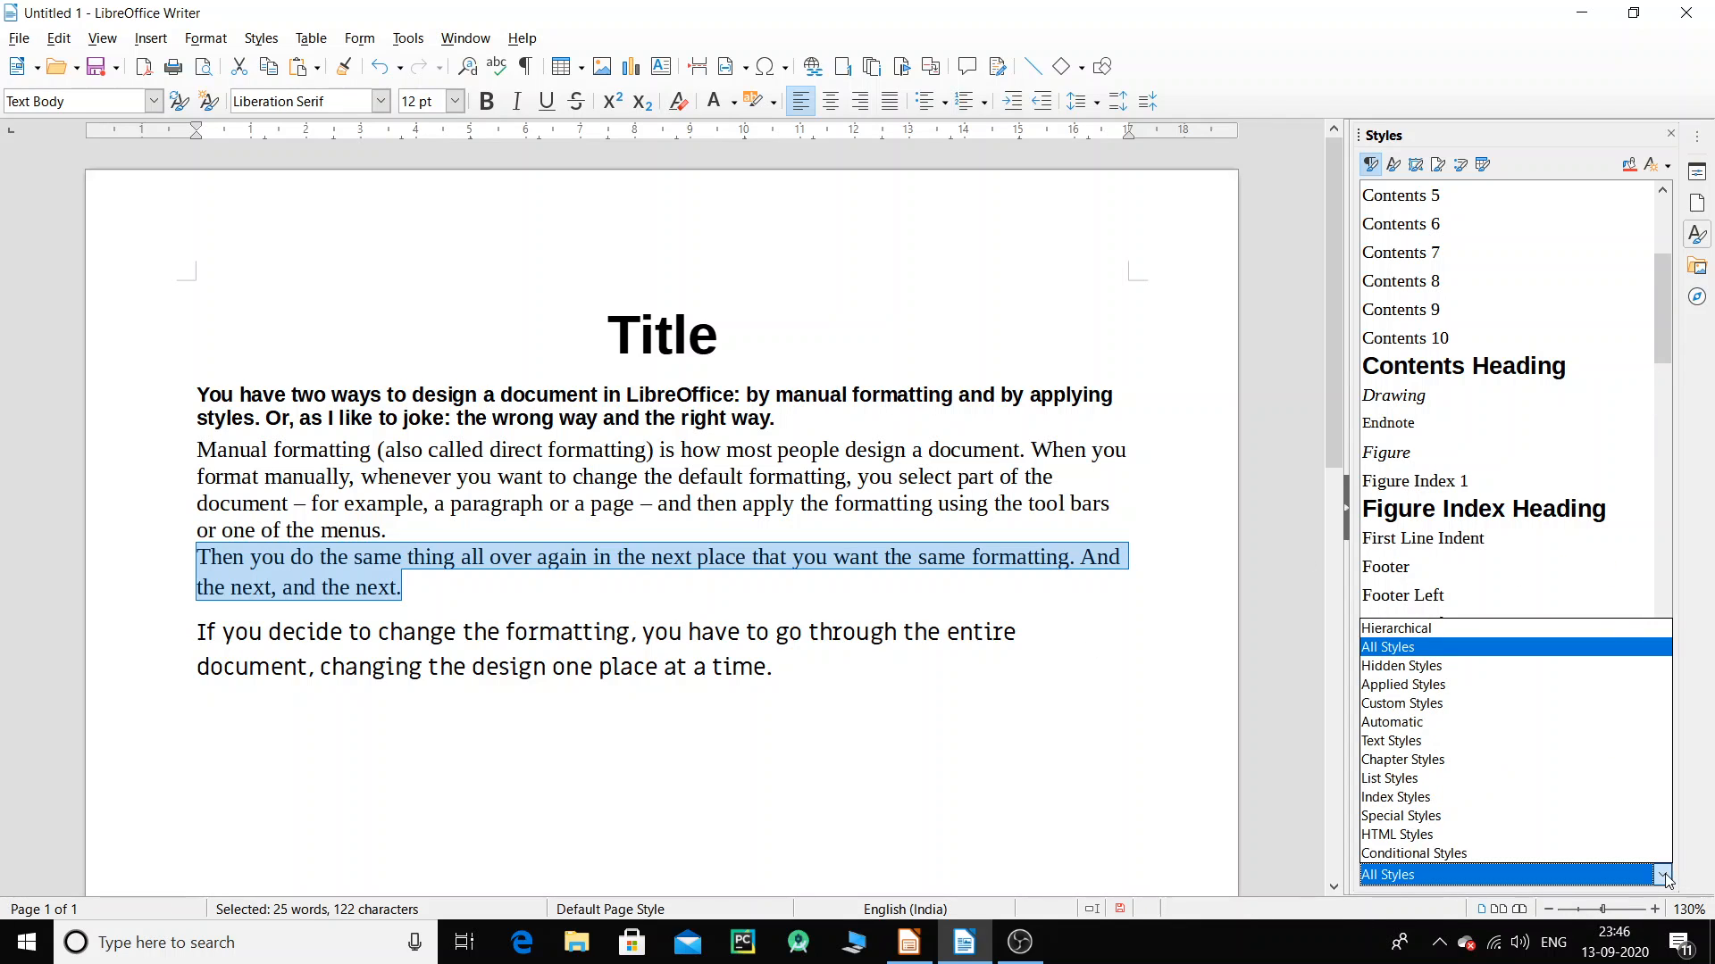
{"action": "left_click", "coordinate": [1526, 650]}
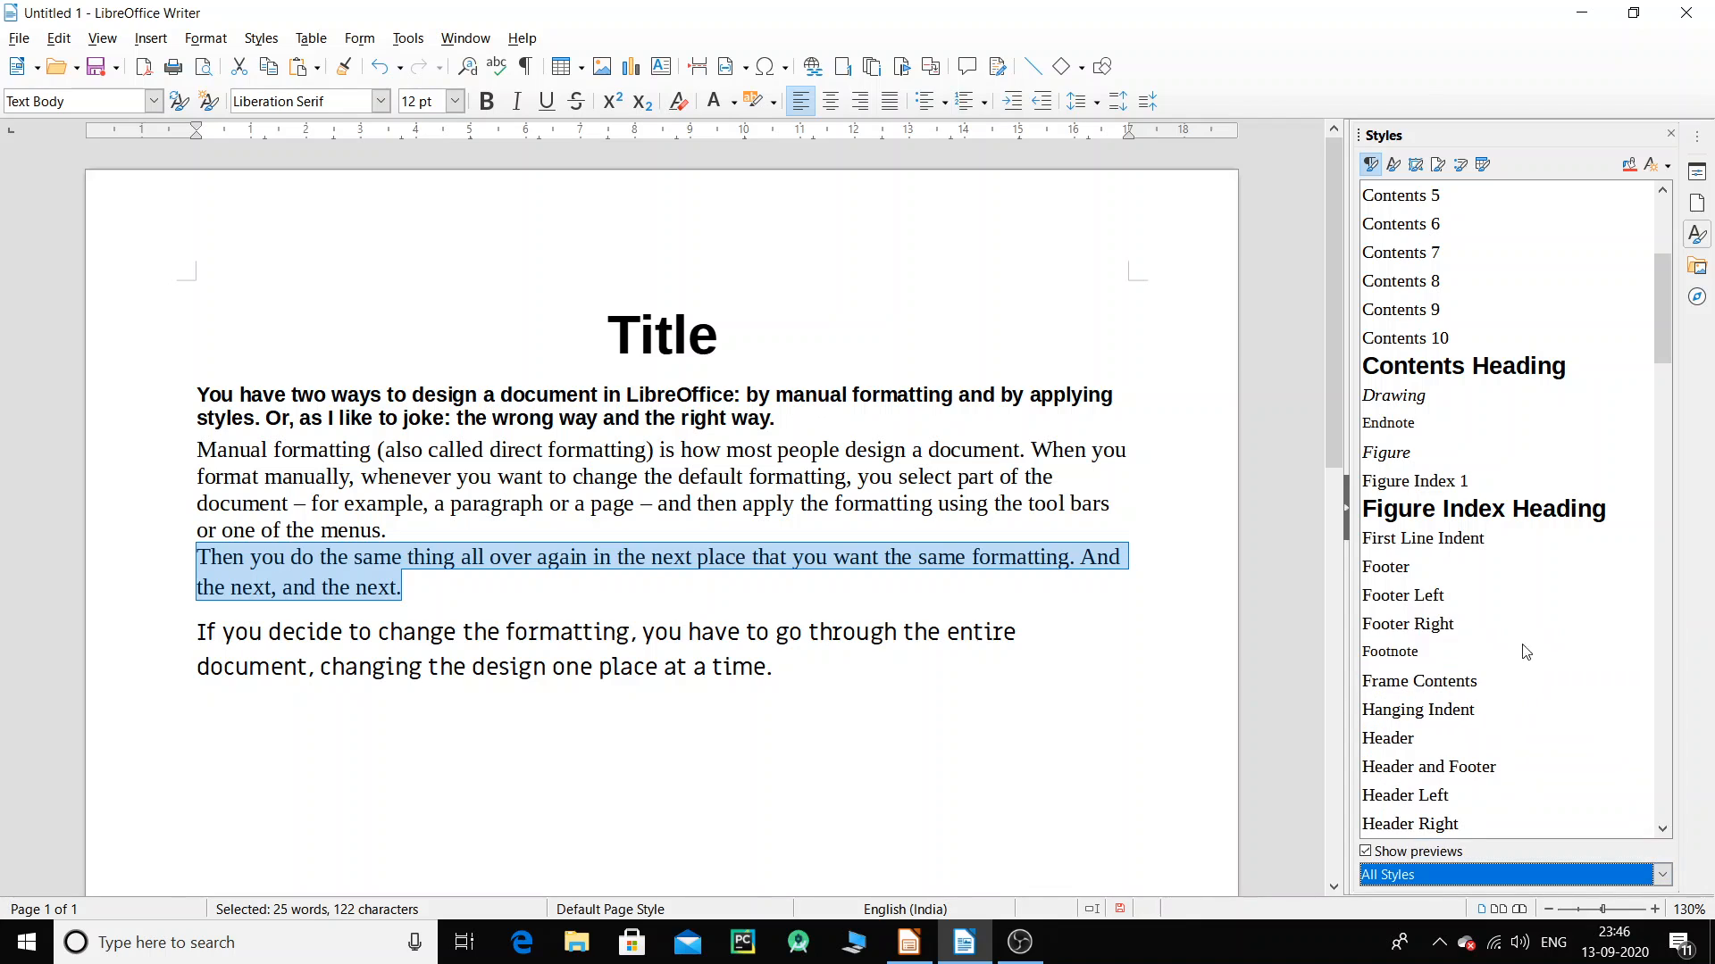
{"action": "left_click", "coordinate": [1661, 876]}
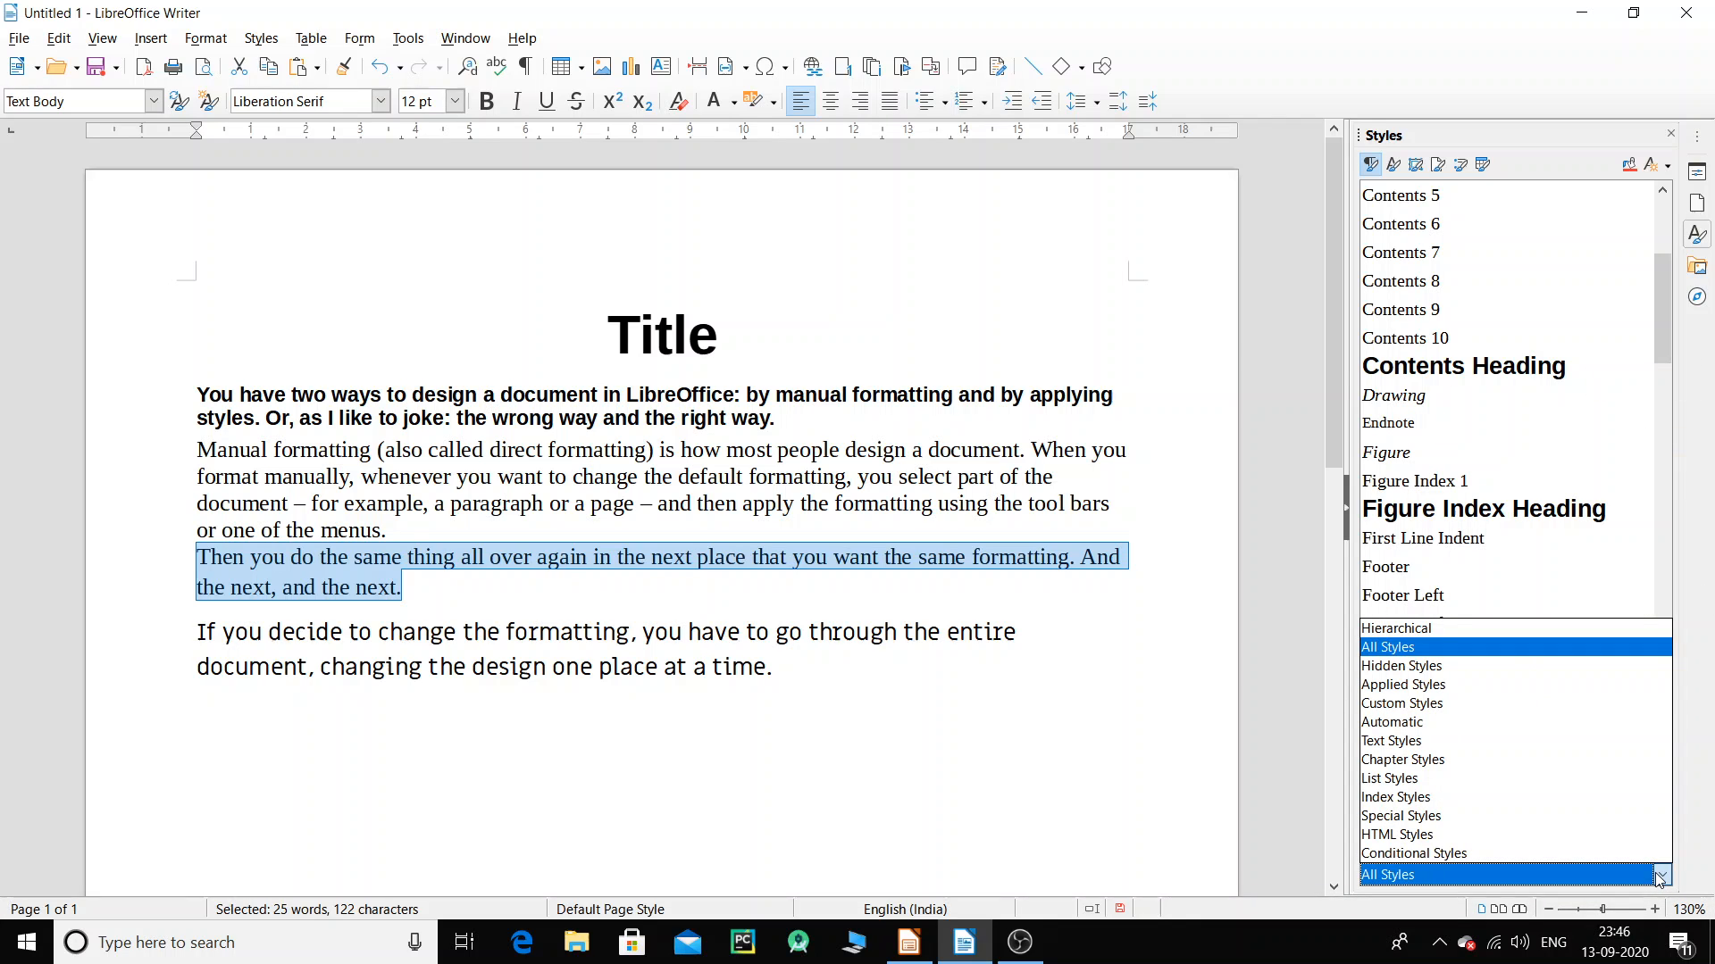
{"action": "left_click", "coordinate": [1494, 696]}
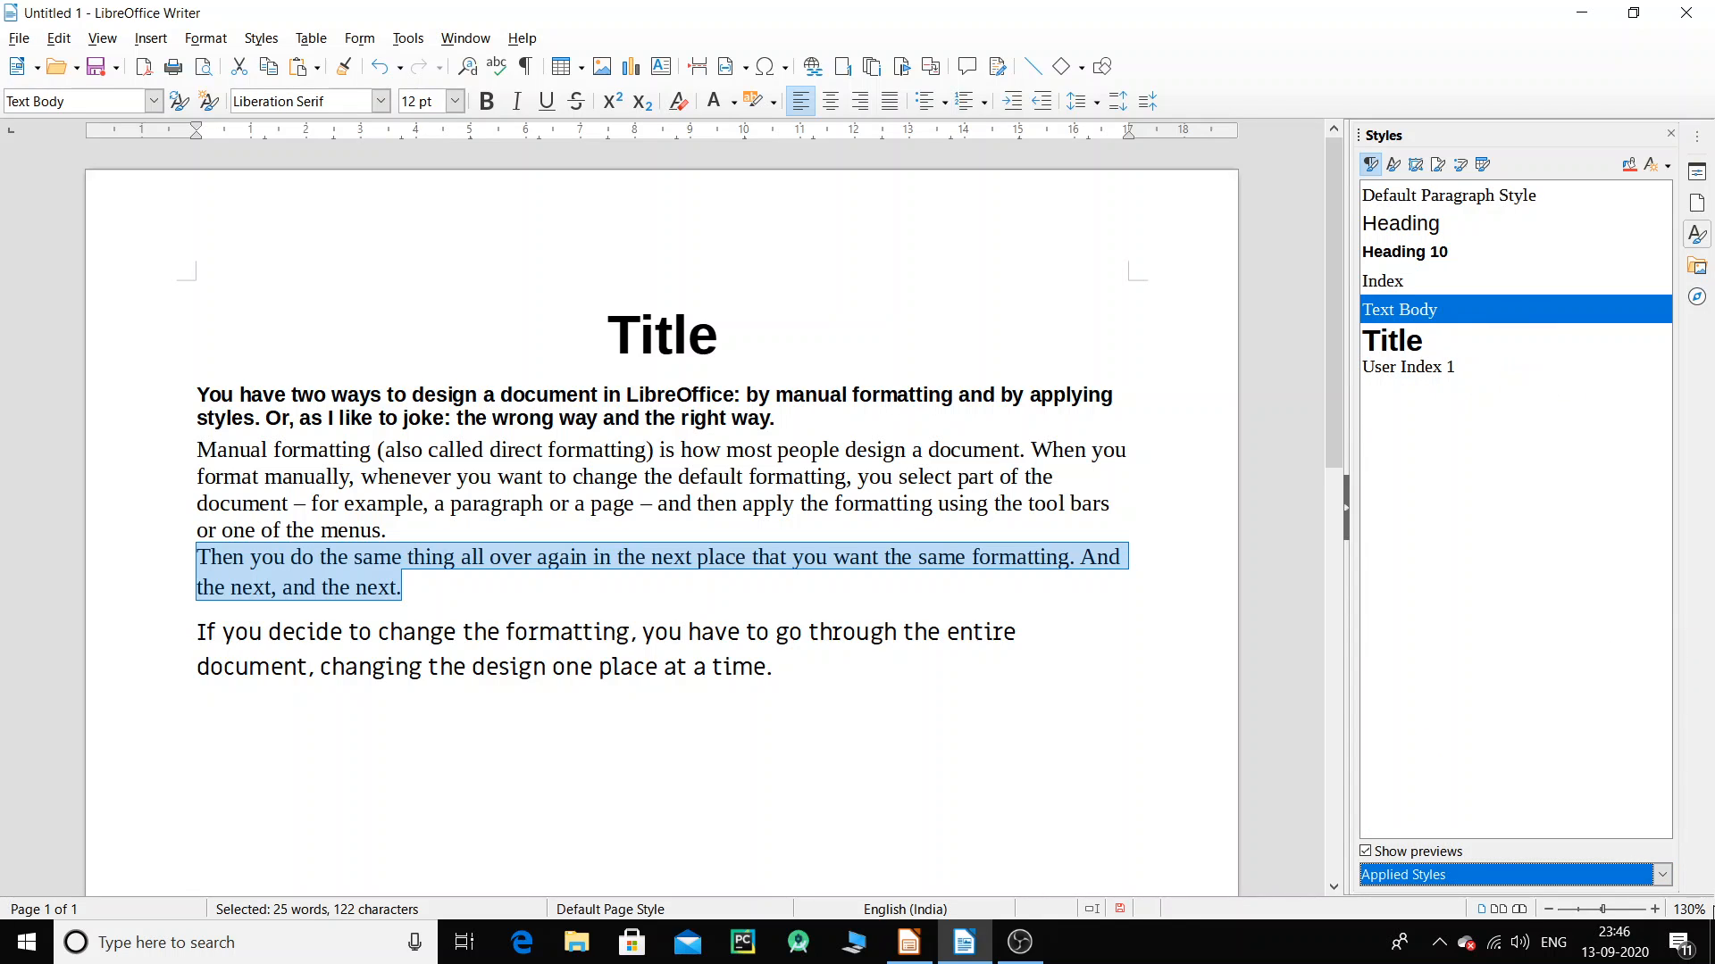
View the Chapter Styles, Special Styles and Conditional Styles categories of paragraph styles one after another.
{"action": "left_click", "coordinate": [1662, 875]}
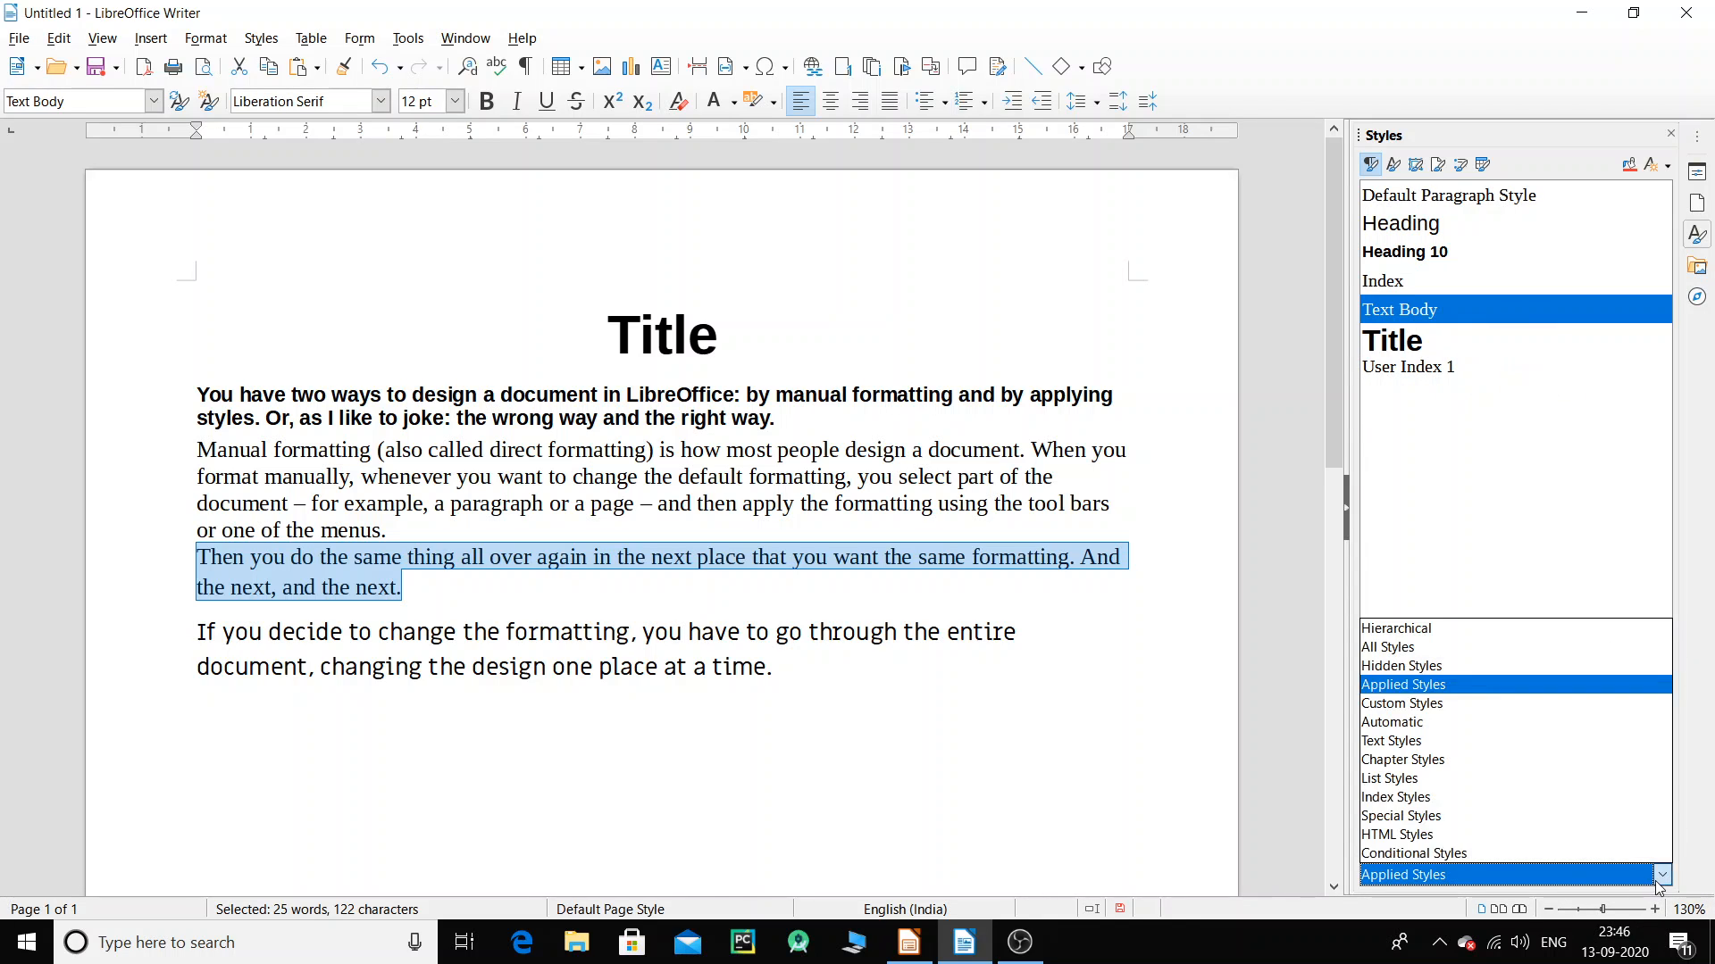
{"action": "left_click", "coordinate": [1482, 760]}
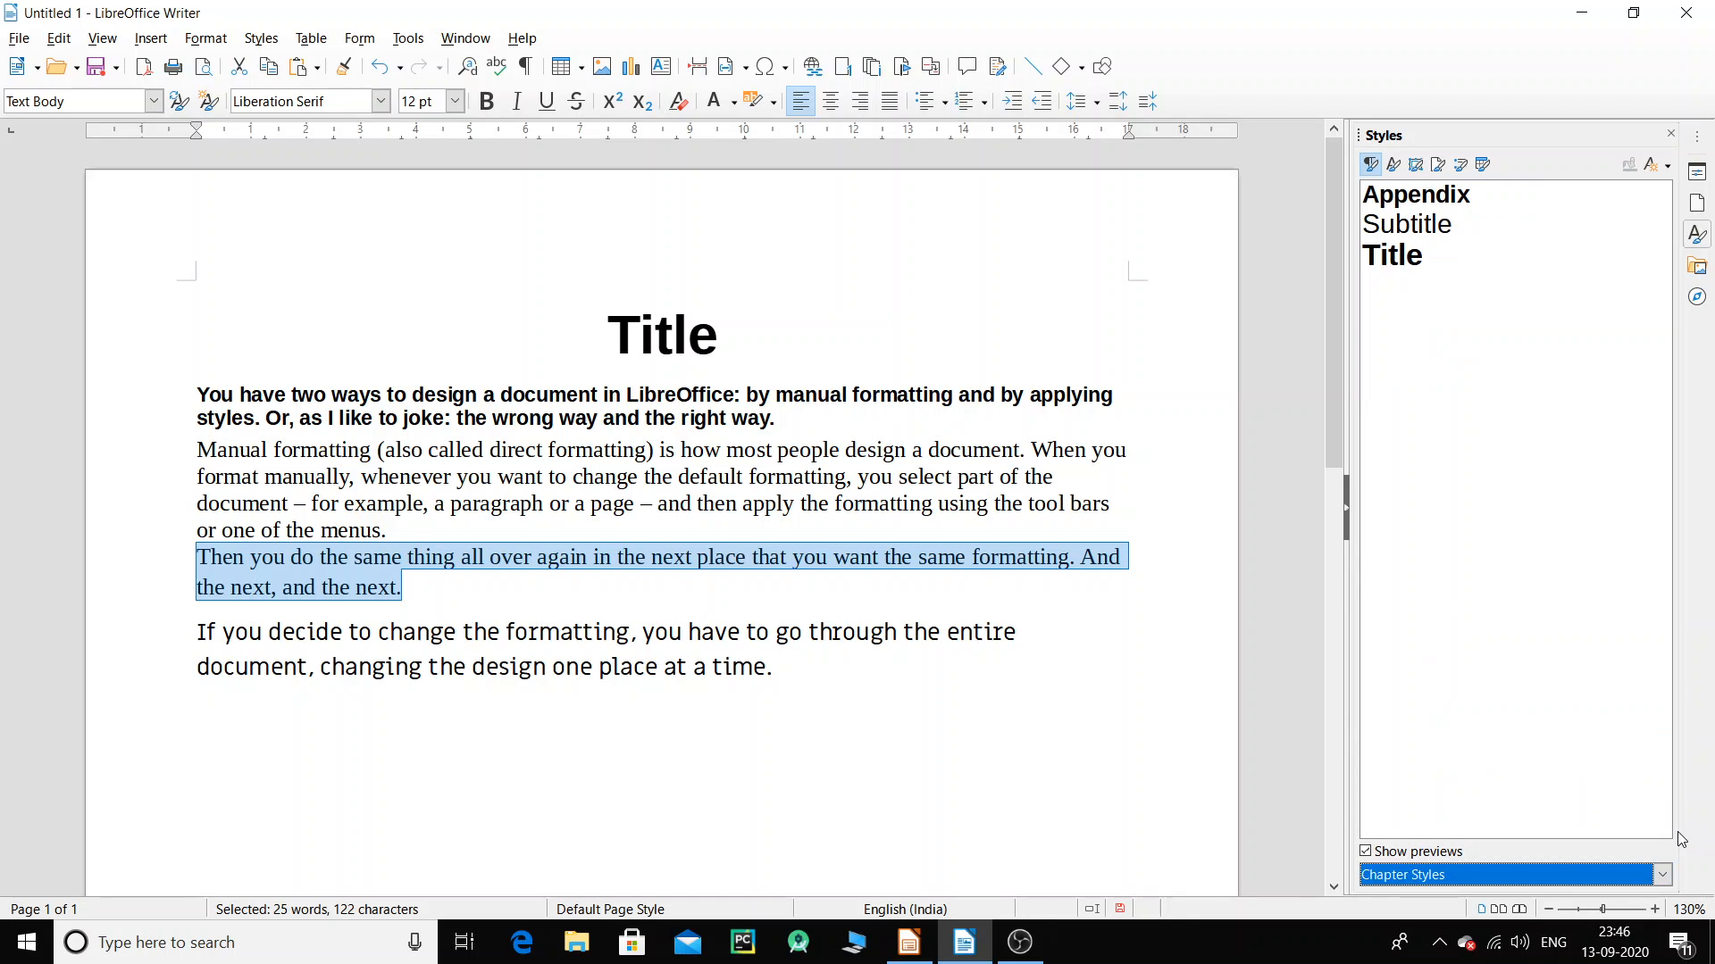
{"action": "left_click", "coordinate": [1662, 875]}
{"action": "left_click", "coordinate": [1438, 815]}
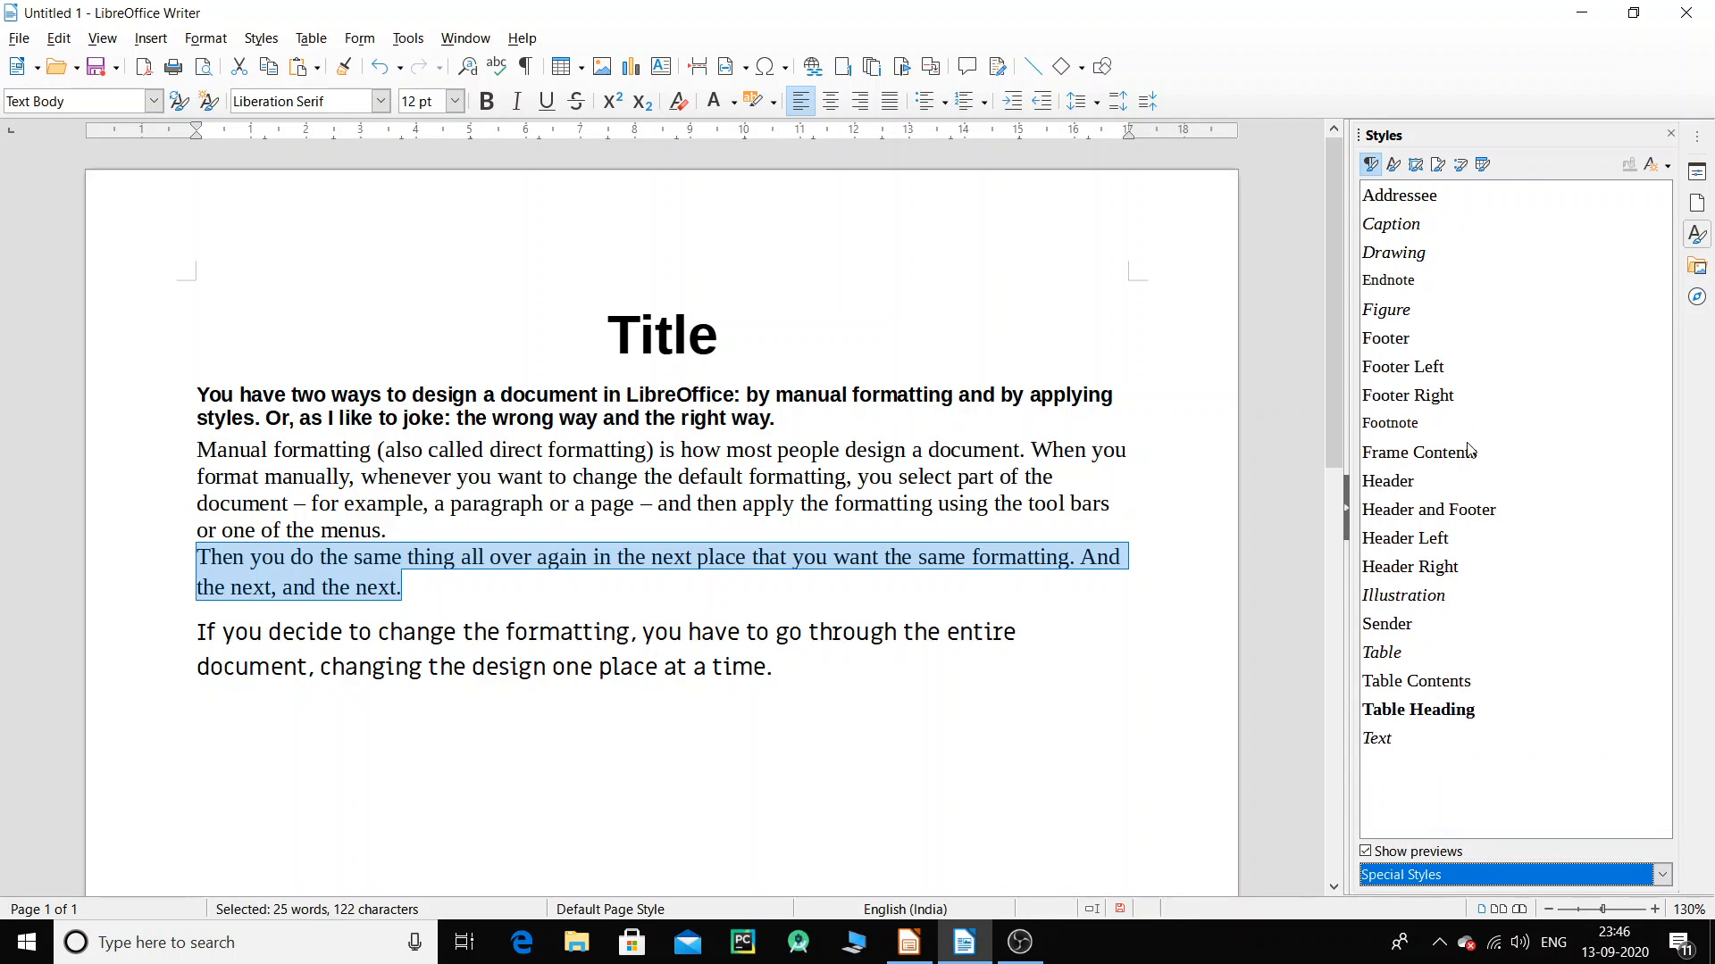
{"action": "left_click", "coordinate": [1662, 875]}
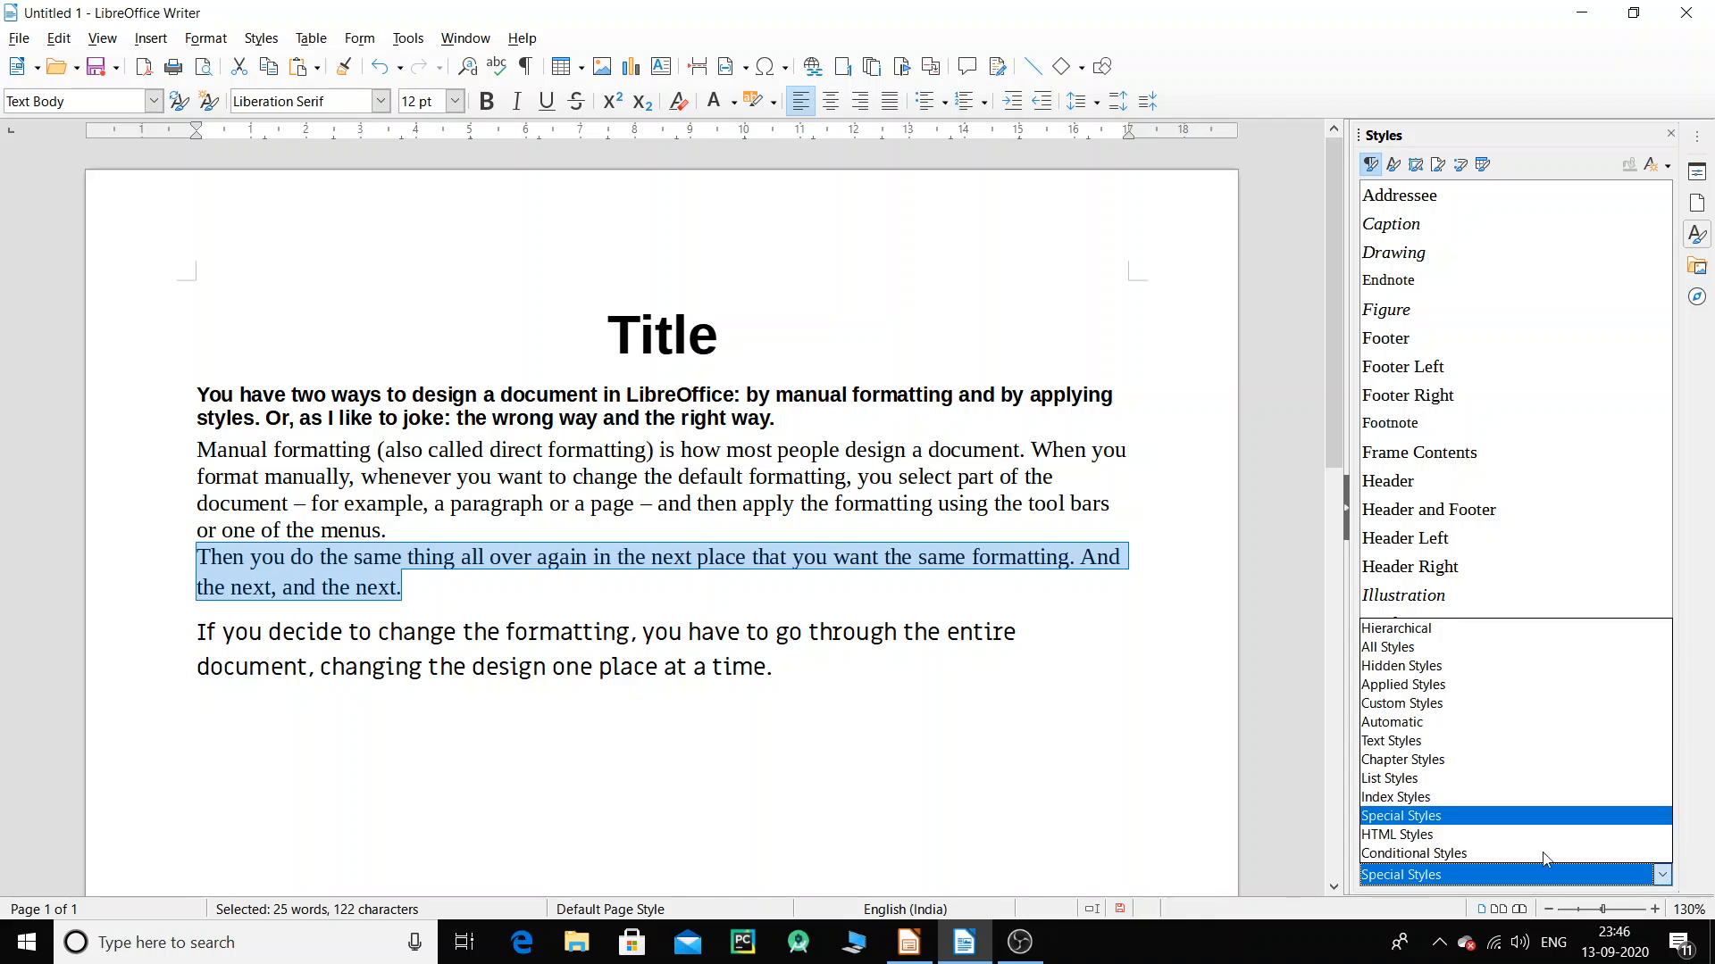
{"action": "left_click", "coordinate": [1452, 854]}
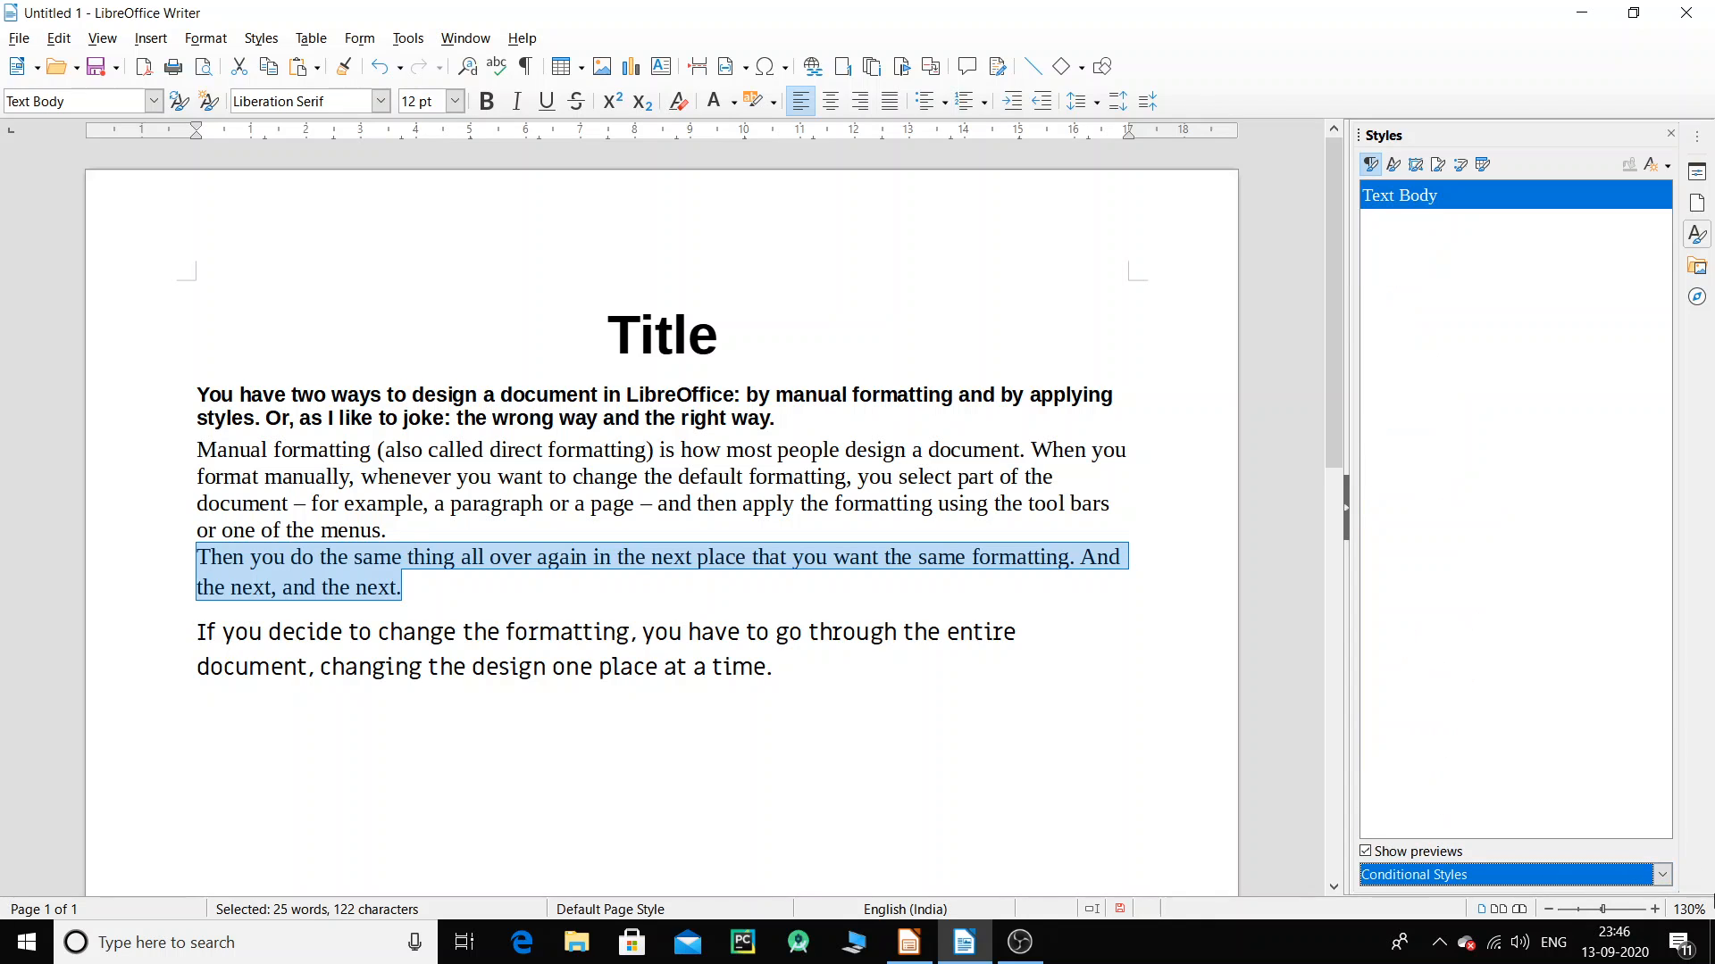
Show All Styles again, view the list of character styles and return to the paragraph styles.
{"action": "left_click", "coordinate": [1662, 875]}
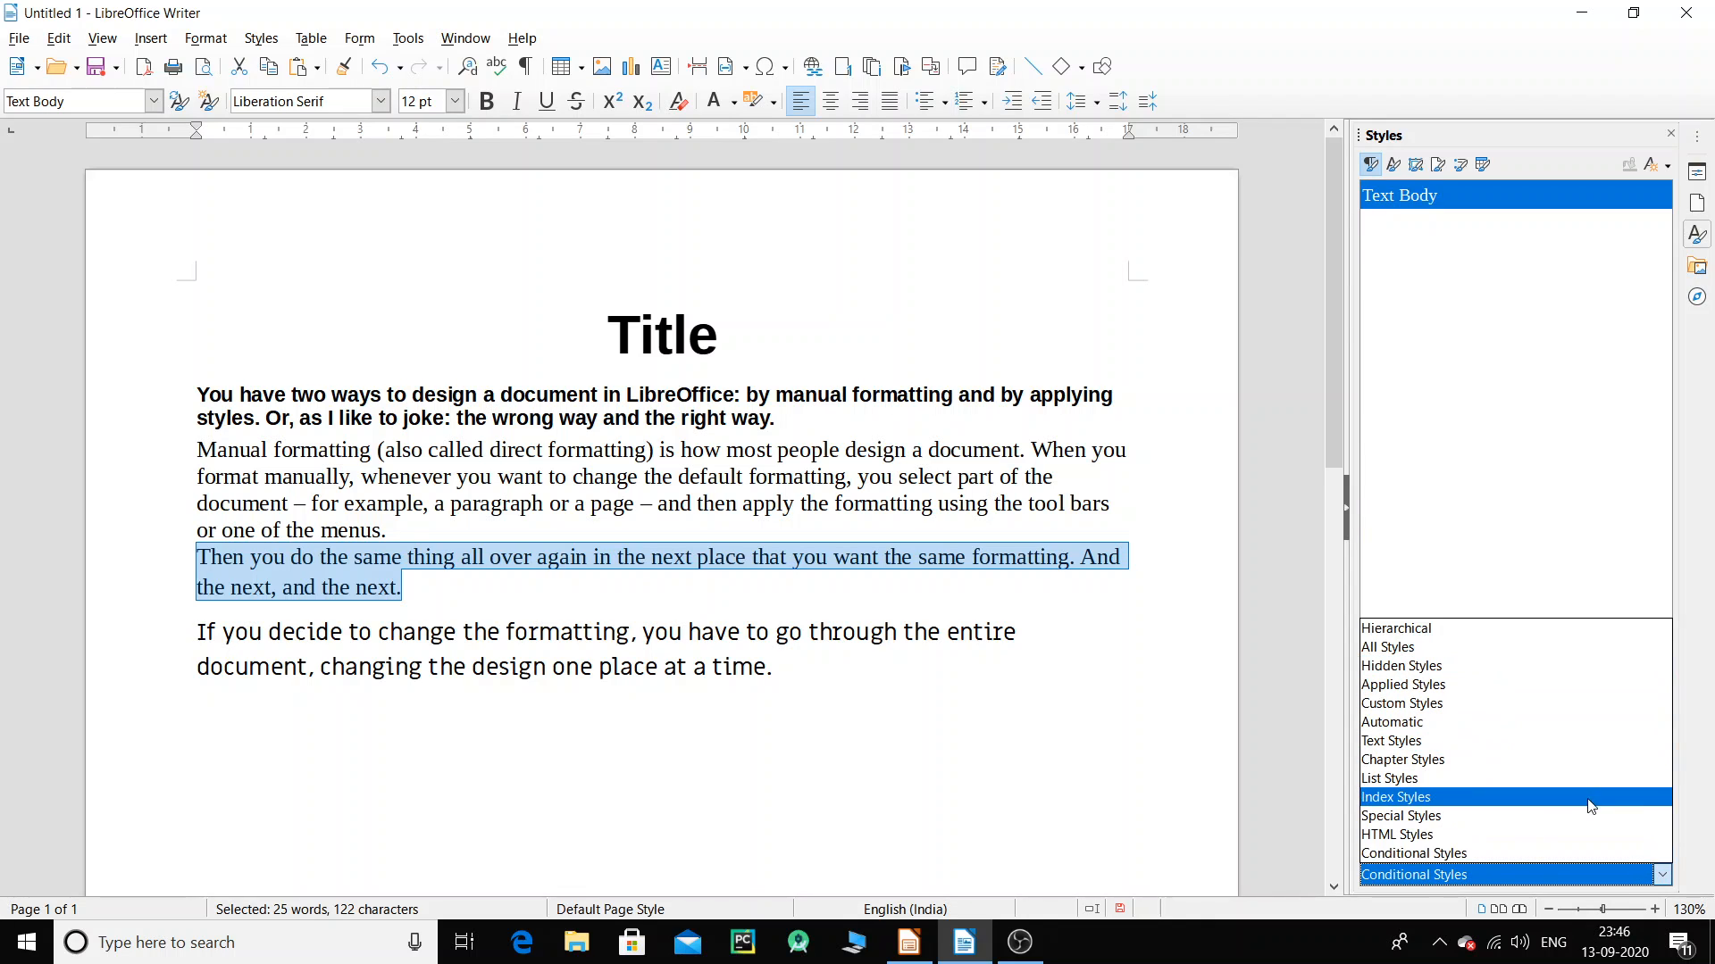
{"action": "left_click", "coordinate": [1594, 854]}
{"action": "left_click", "coordinate": [1594, 875]}
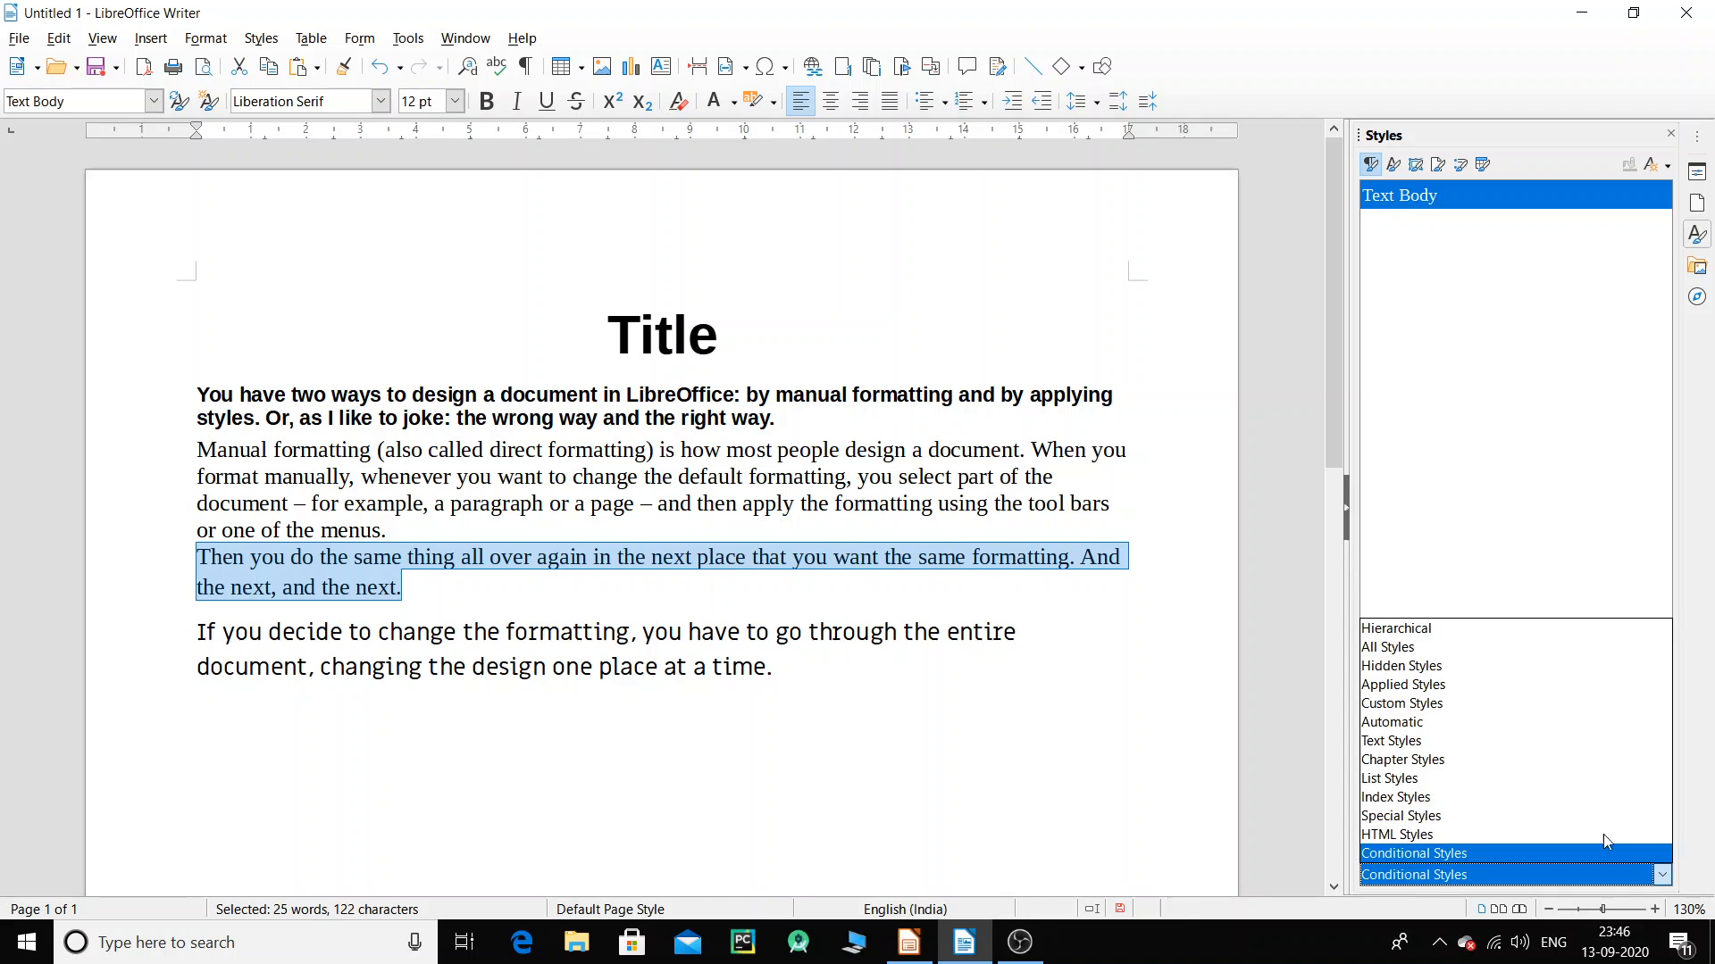
{"action": "left_click", "coordinate": [1438, 646]}
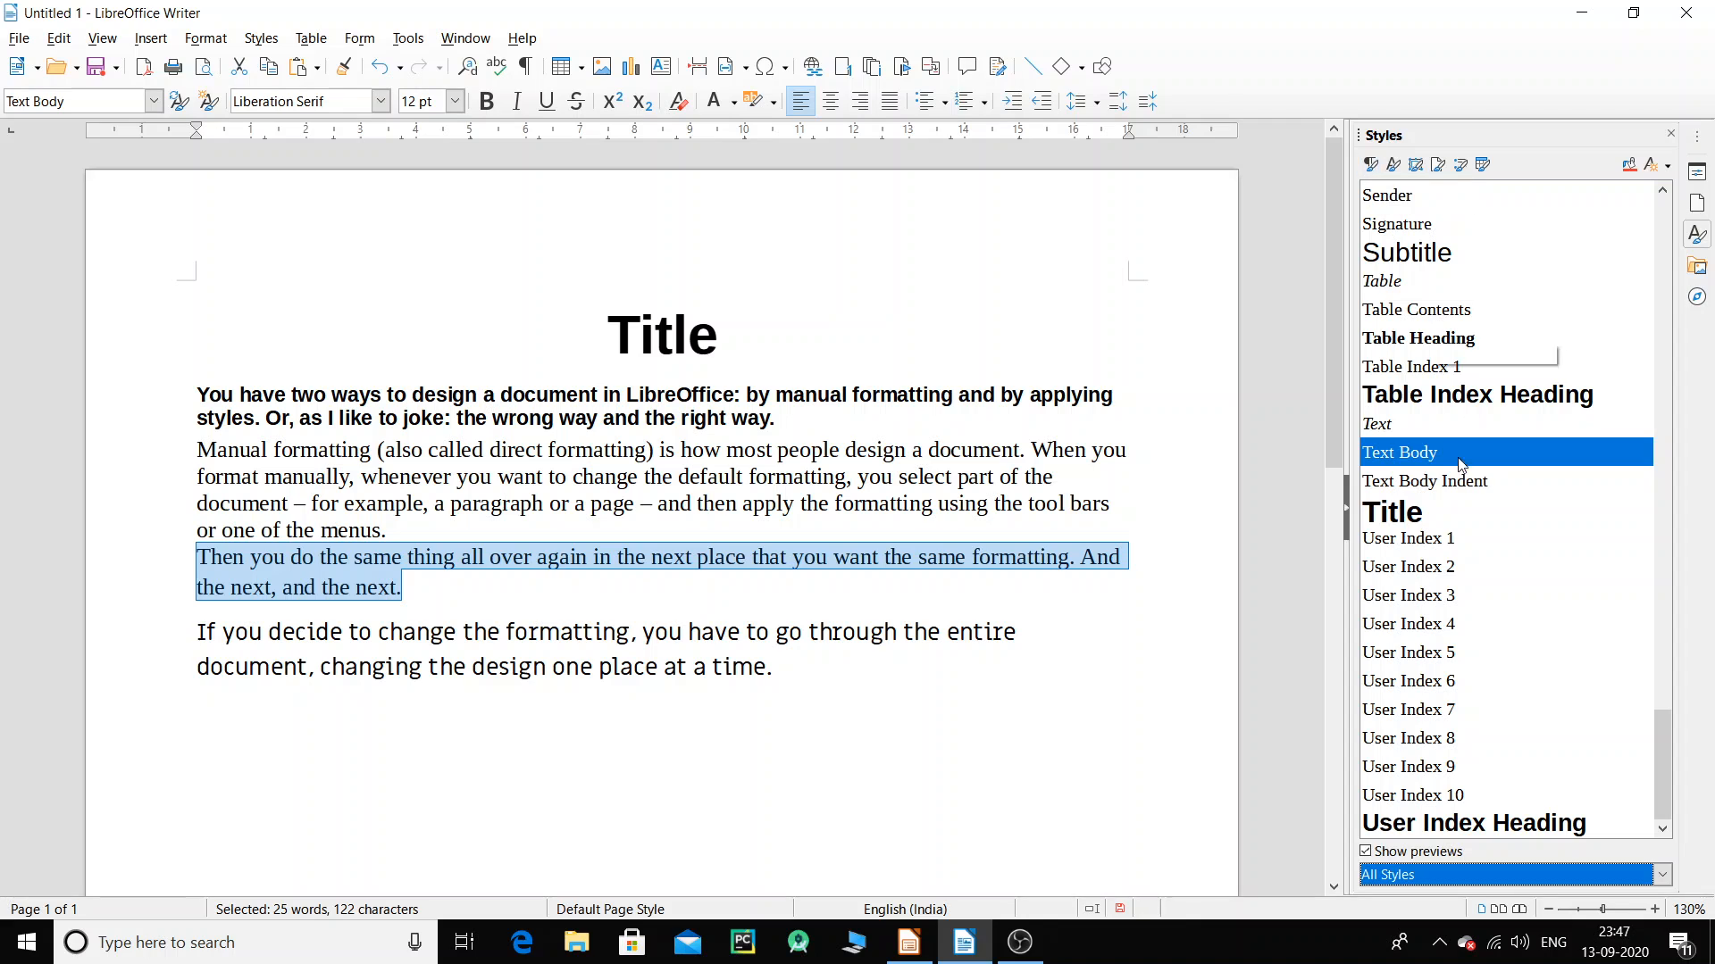
{"action": "left_click", "coordinate": [1394, 165]}
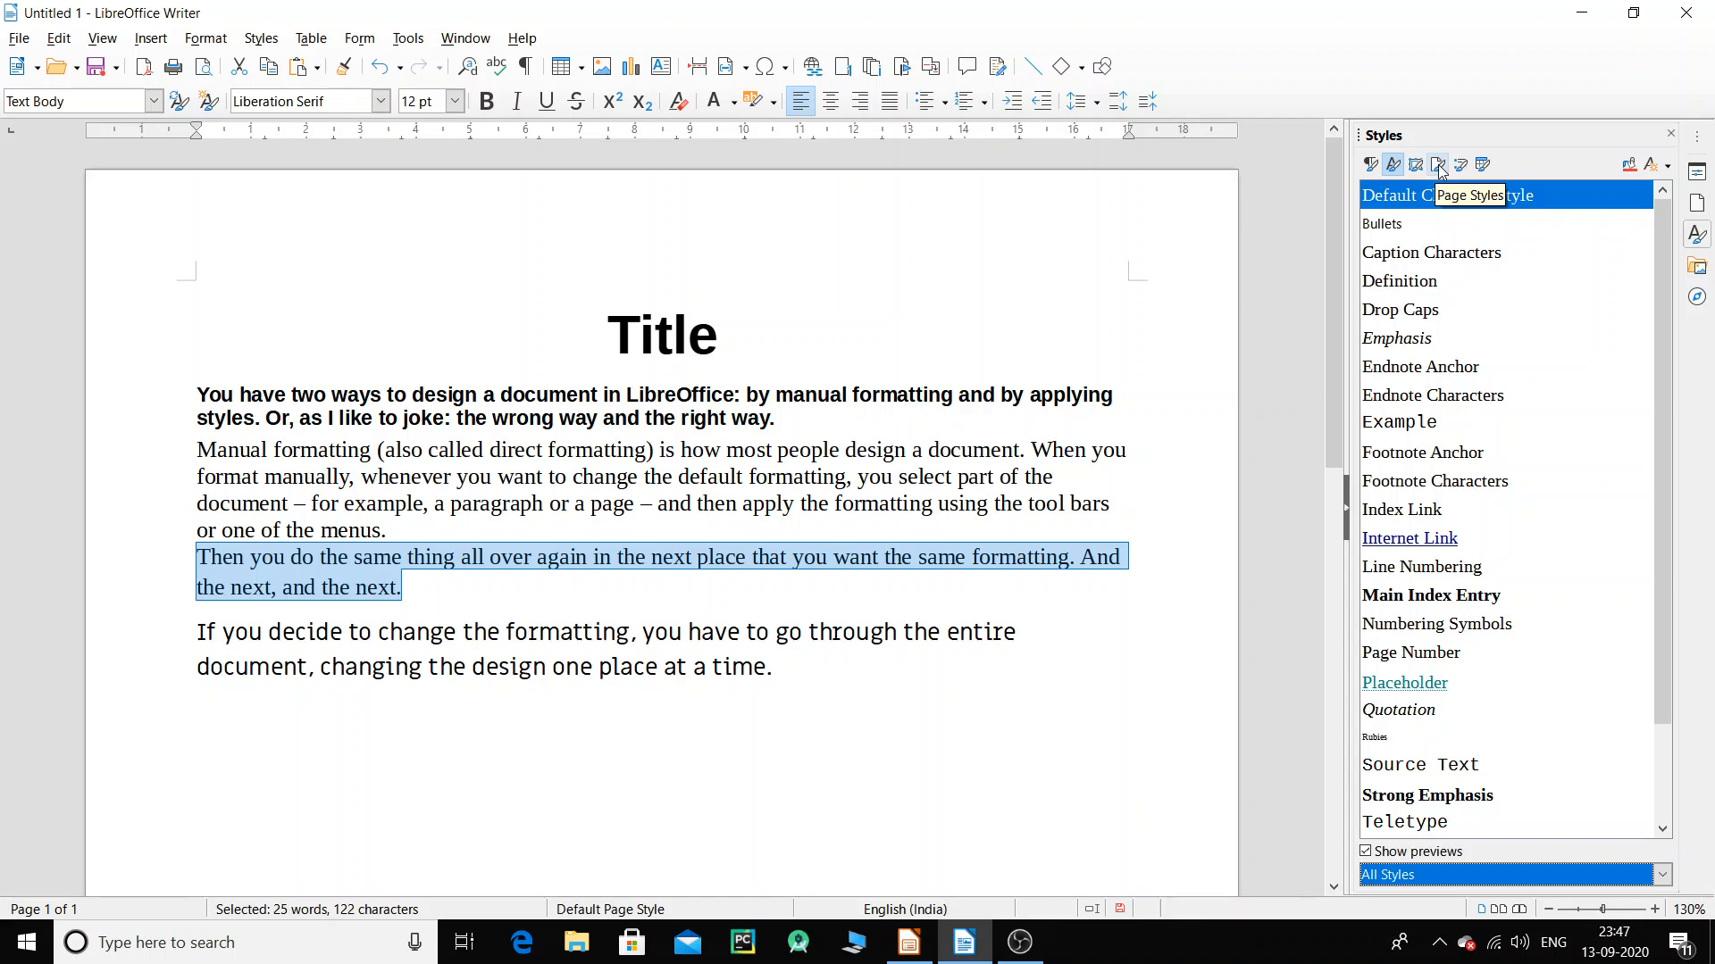
{"action": "left_click", "coordinate": [1371, 164]}
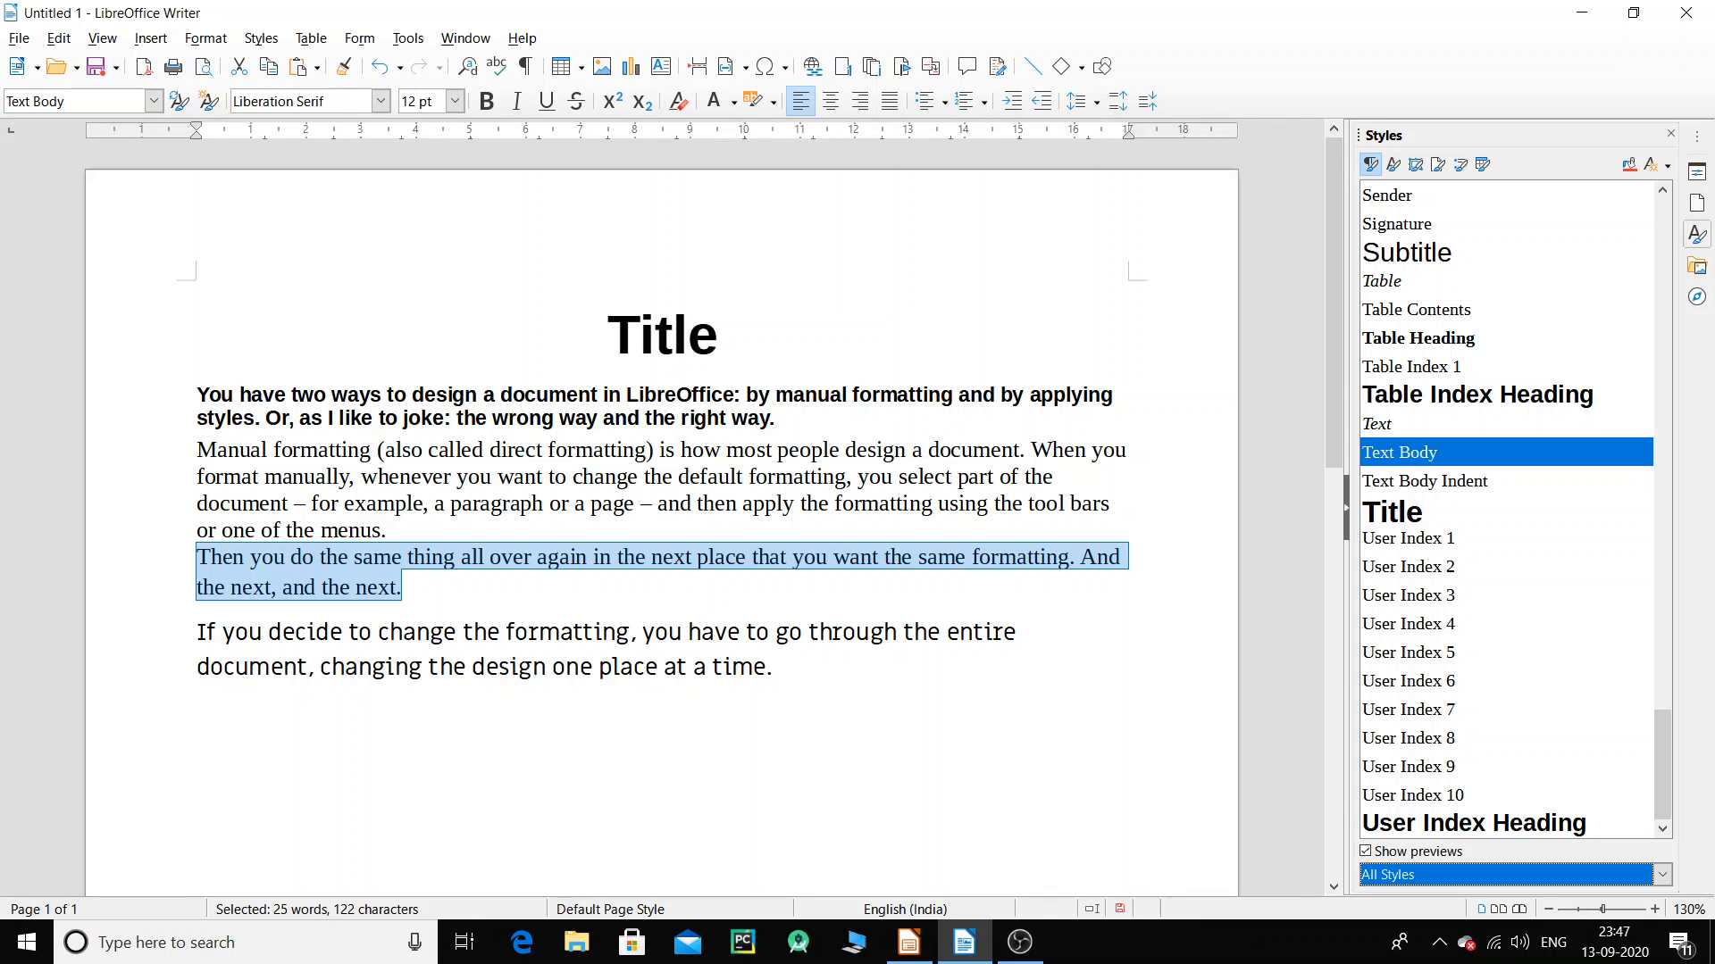
Filter the paragraph styles to Custom Styles and start creating a new style there.
{"action": "left_click", "coordinate": [1664, 876]}
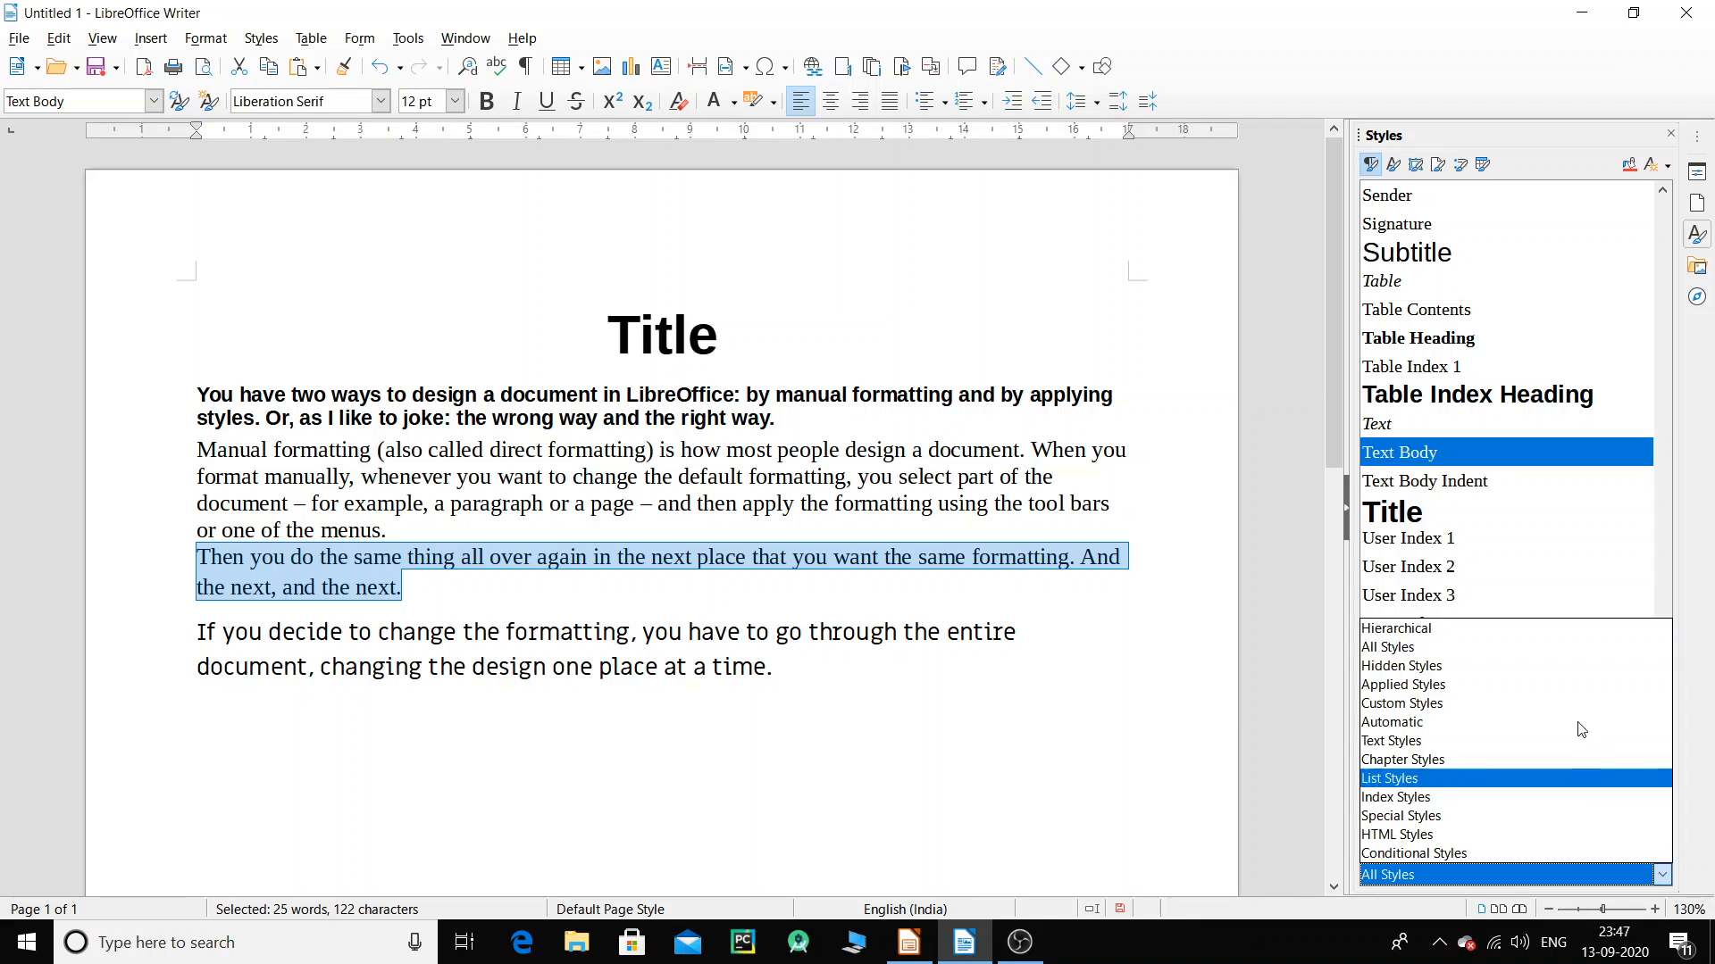
{"action": "left_click", "coordinate": [1481, 705]}
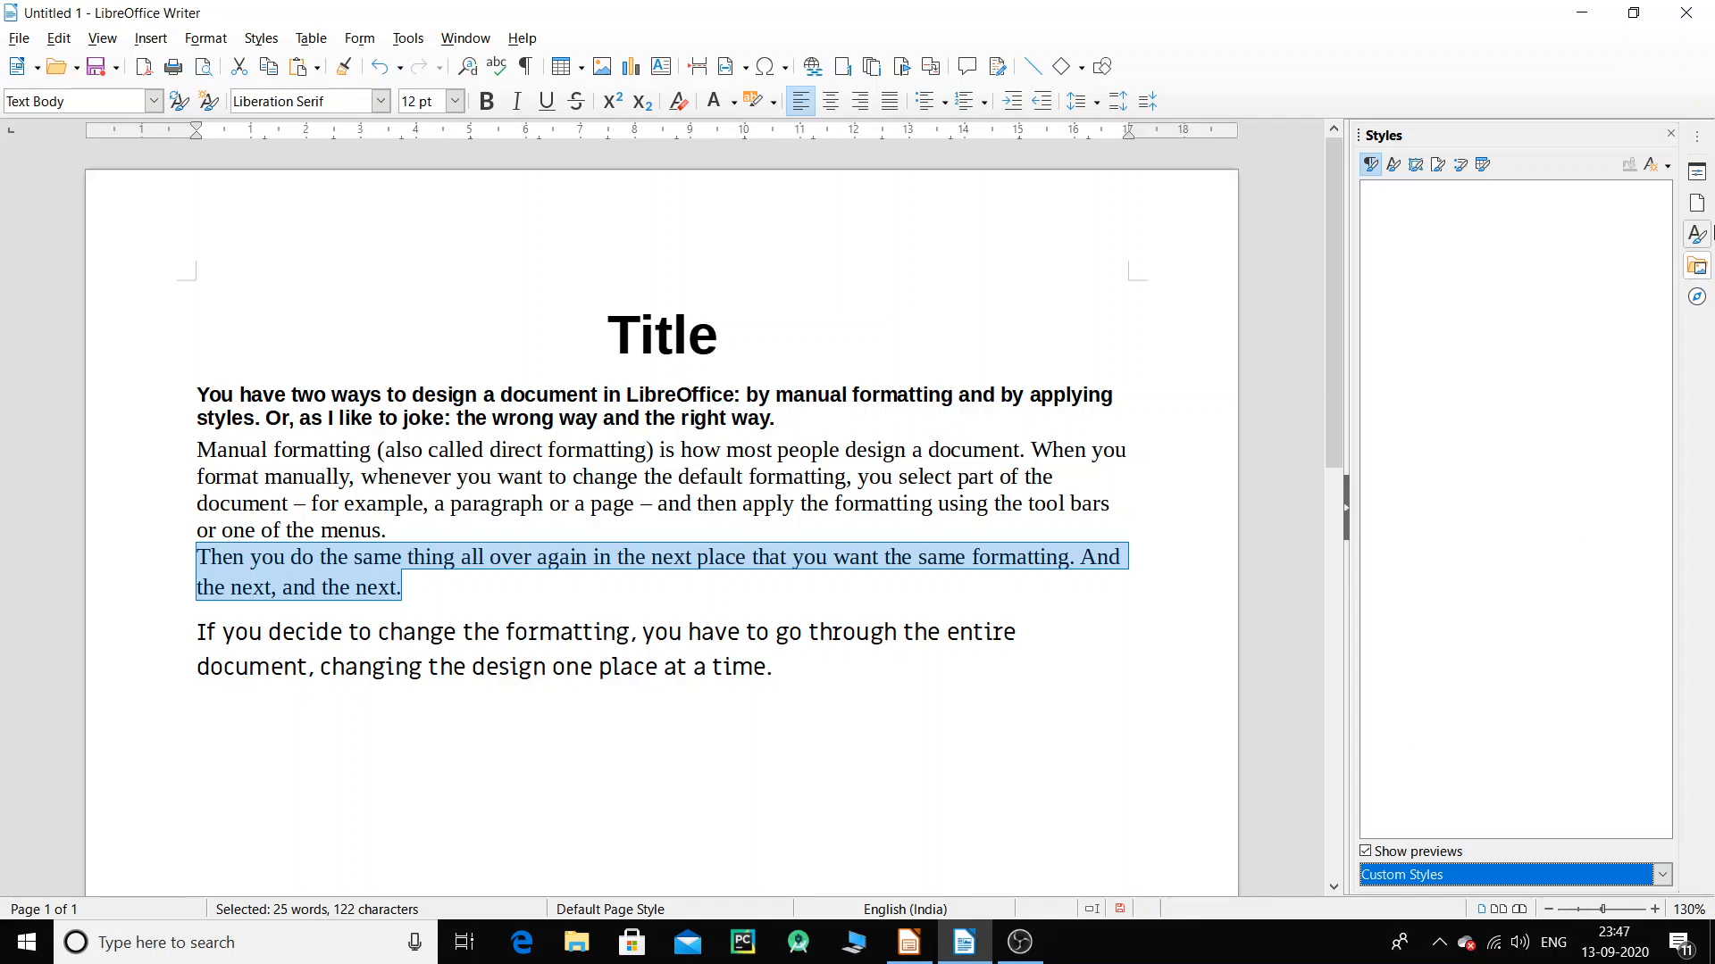
{"action": "right_click", "coordinate": [1472, 219]}
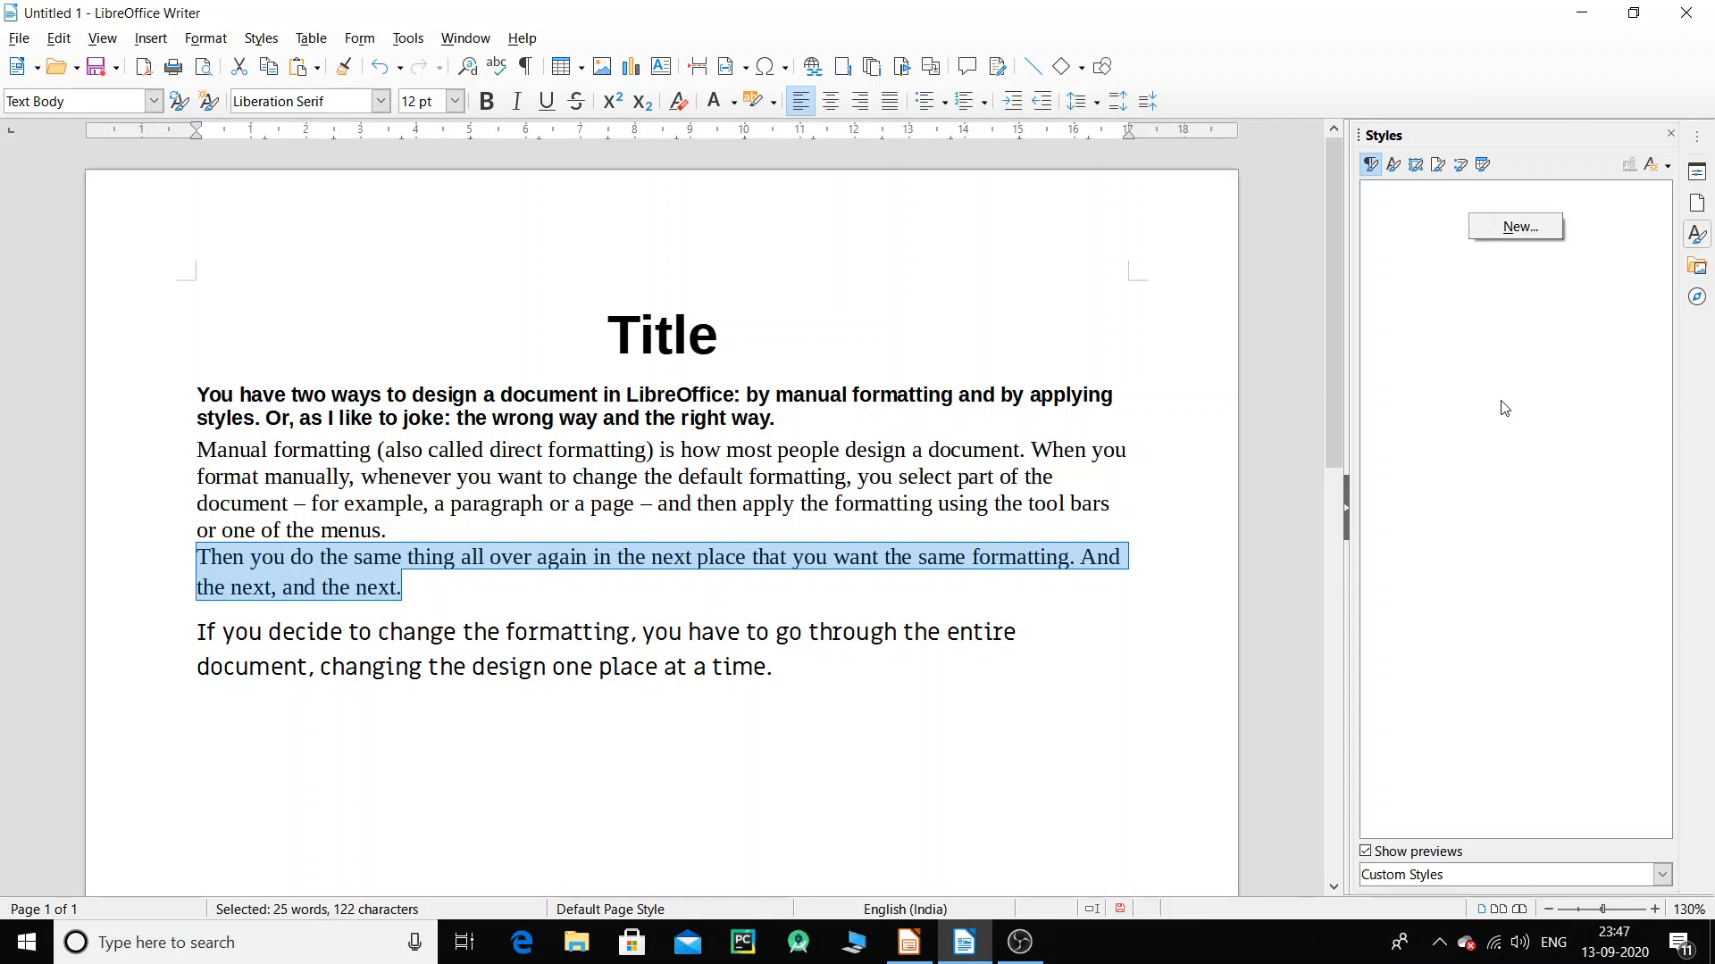
{"action": "left_click", "coordinate": [1448, 199]}
{"action": "right_click", "coordinate": [1485, 197]}
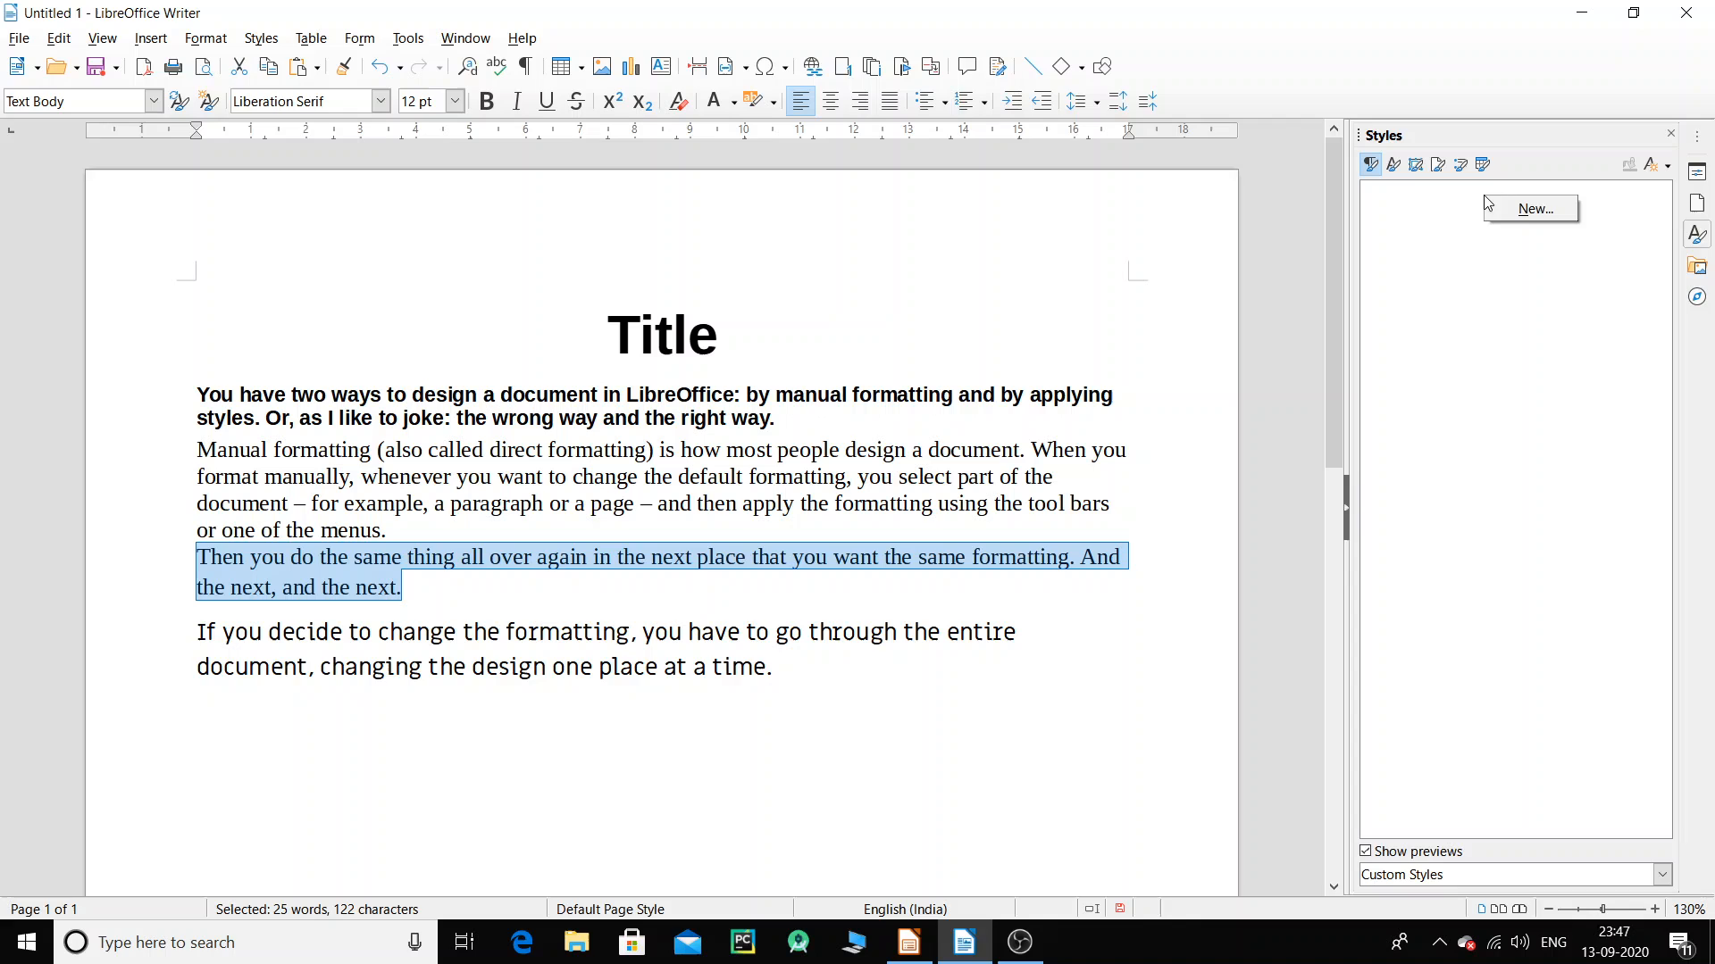
{"action": "left_click", "coordinate": [1550, 218]}
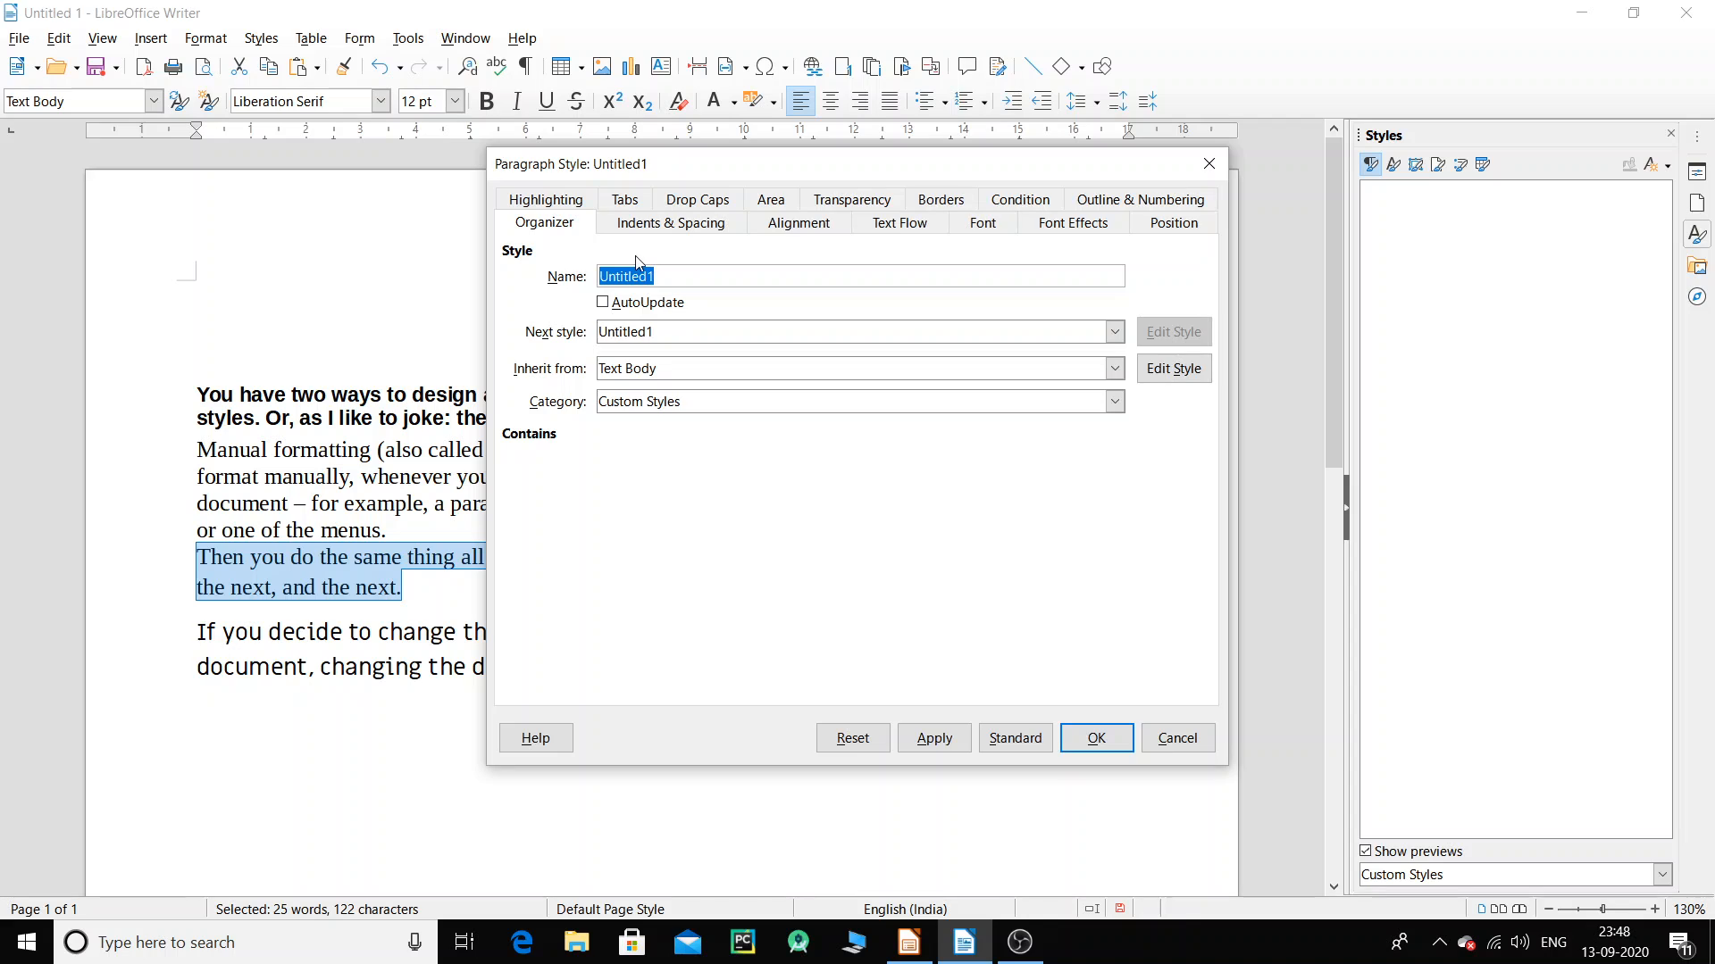
Name the new paragraph style MyParagraphStyle and choose MyParagraphStyle as its next style.
{"action": "left_click", "coordinate": [719, 269]}
{"action": "left_click_drag", "start_coordinate": [657, 276], "coordinate": [591, 280]}
{"action": "type", "text": "MyParagraphStyle"}
{"action": "left_click", "coordinate": [676, 332]}
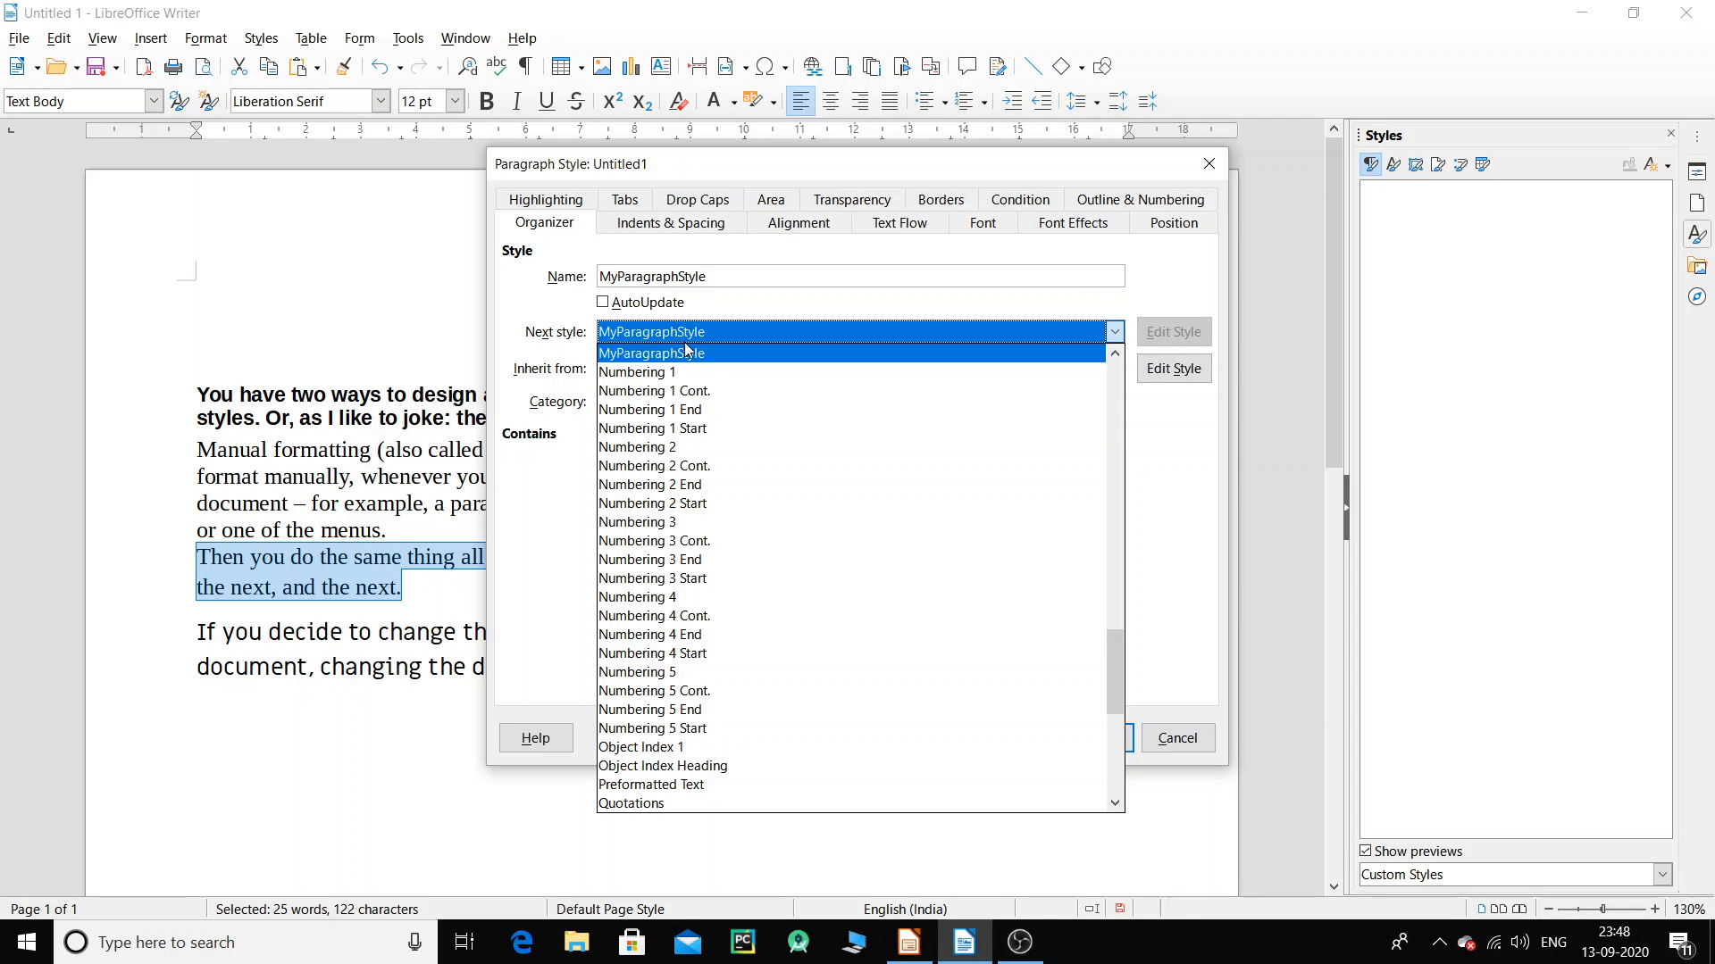
{"action": "left_click", "coordinate": [691, 356]}
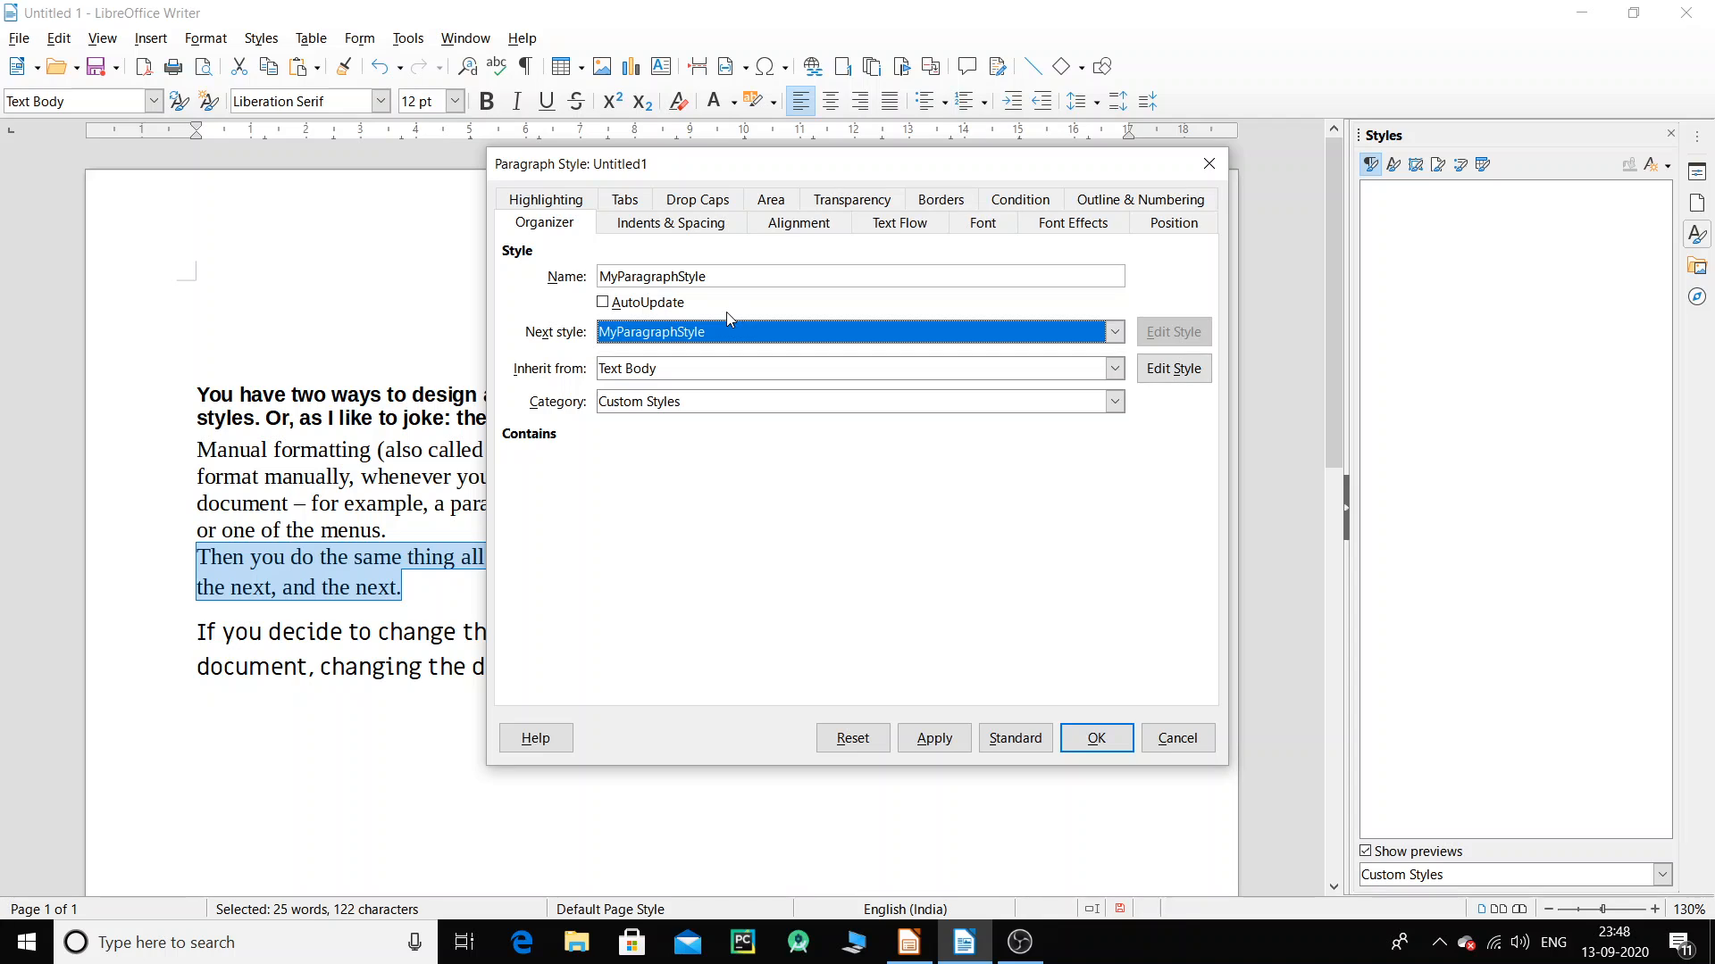
Choose Text Body as the style that the new paragraph style inherits from.
{"action": "left_click", "coordinate": [1113, 369]}
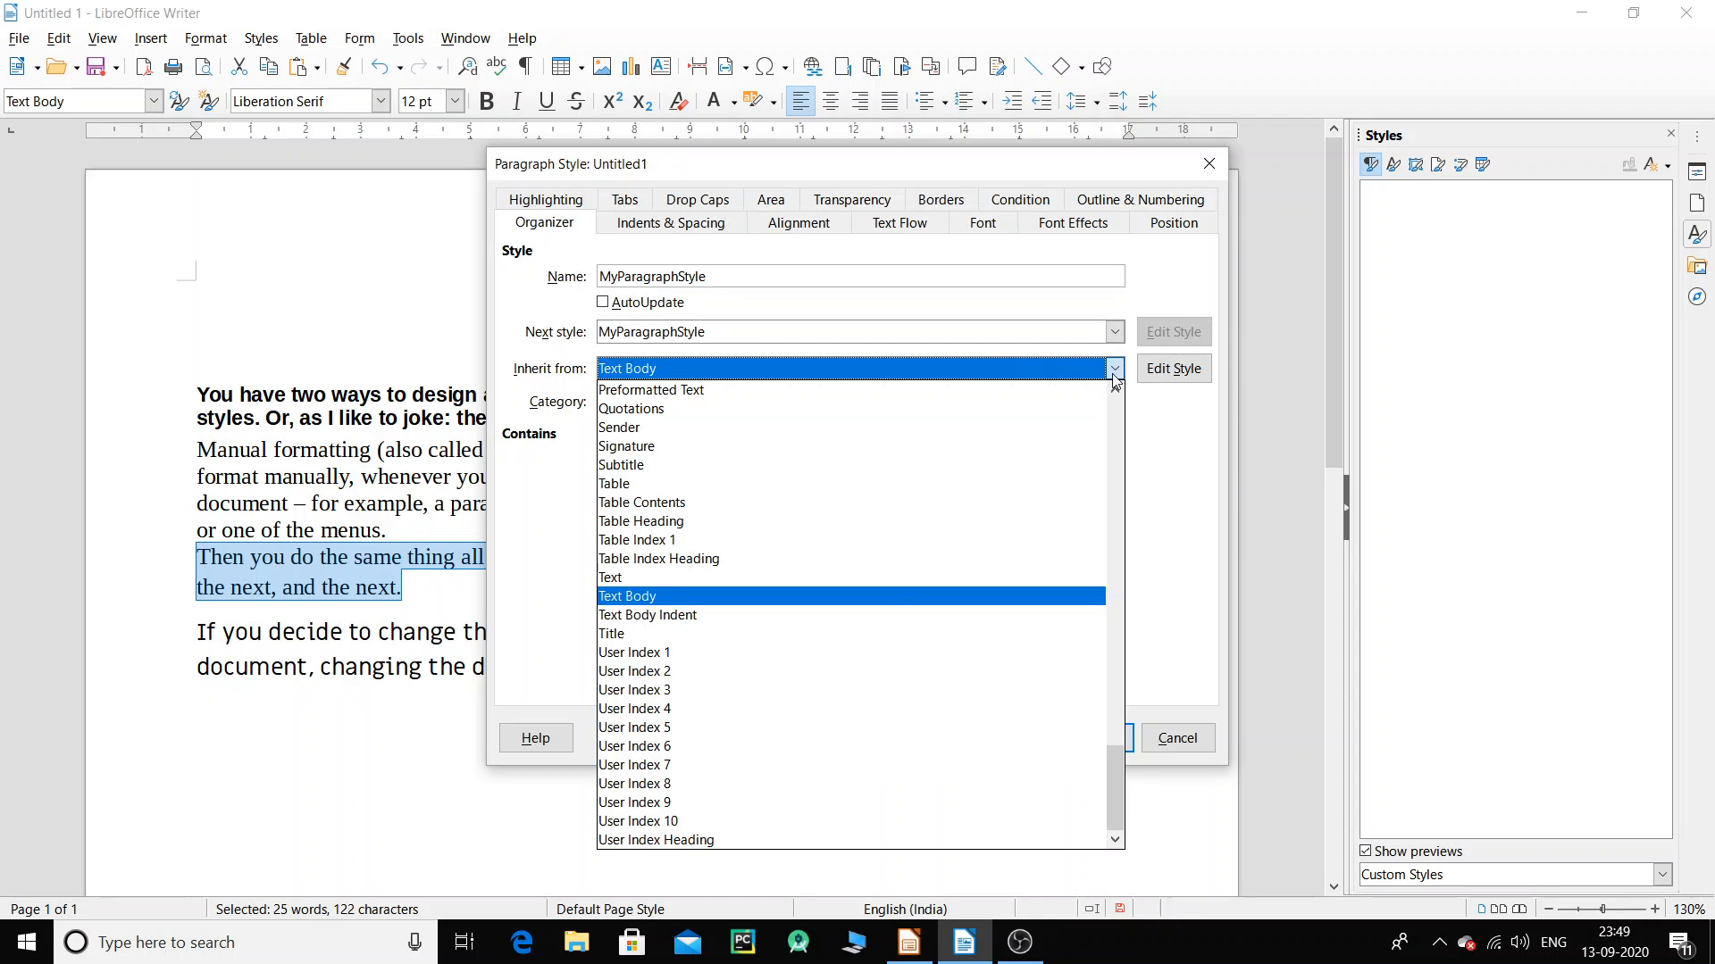
{"action": "left_click", "coordinate": [678, 595]}
{"action": "left_click", "coordinate": [700, 372]}
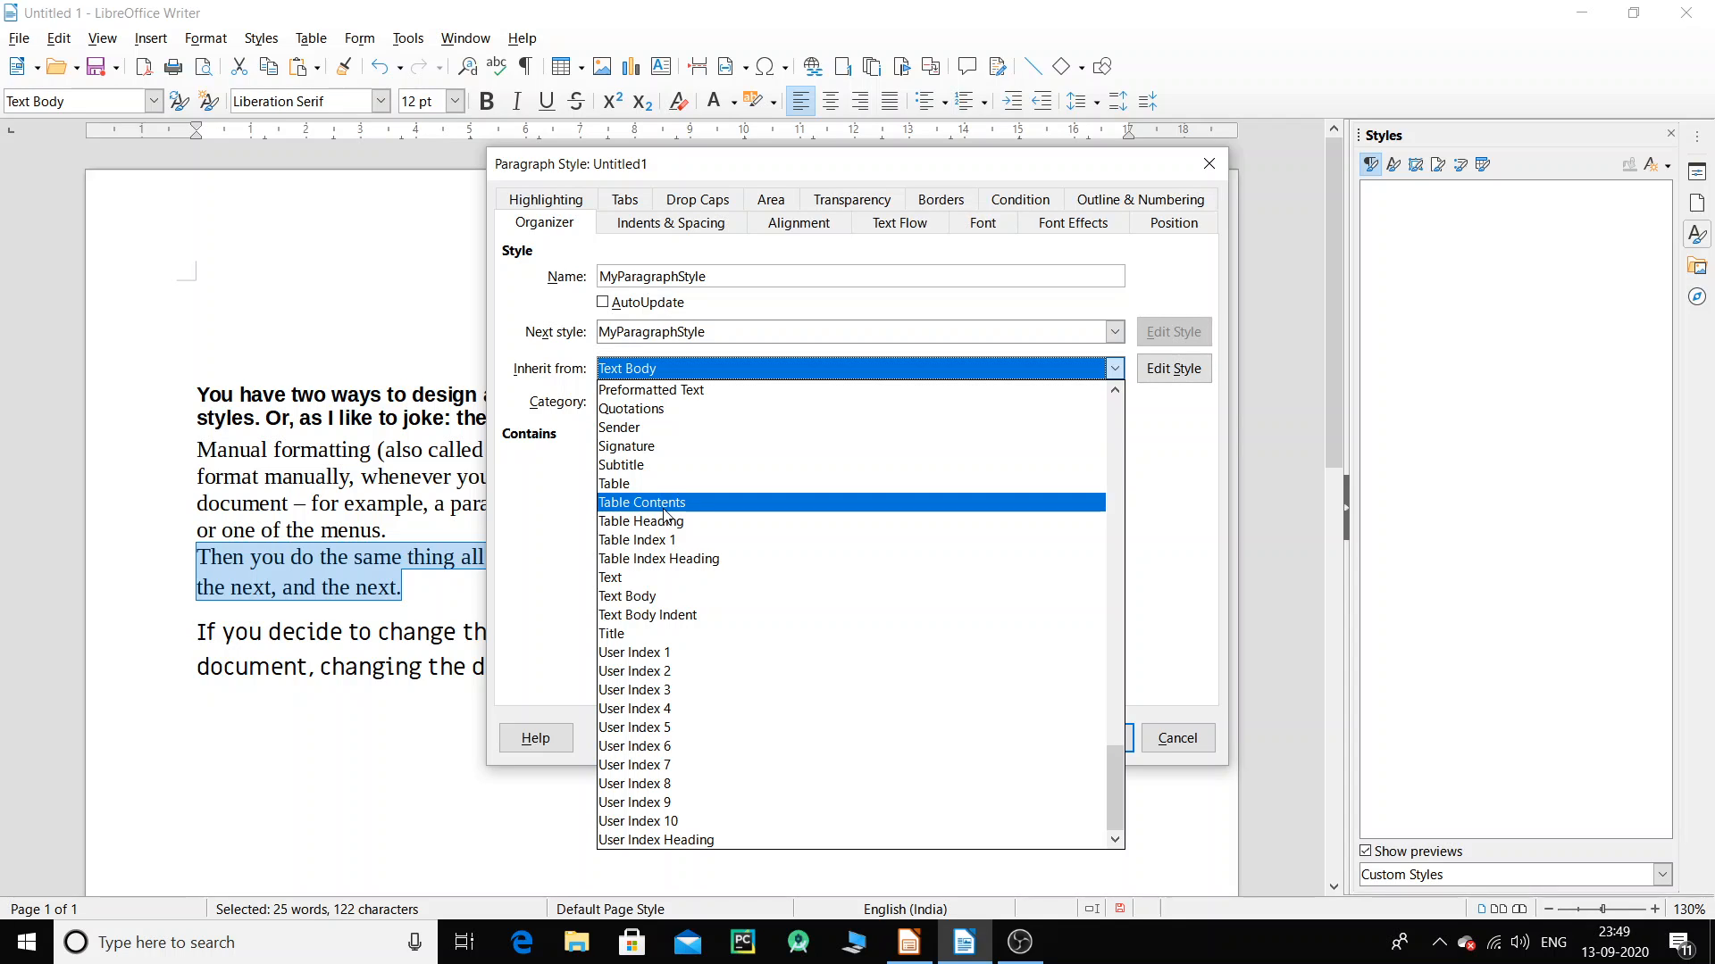
{"action": "left_click", "coordinate": [665, 595]}
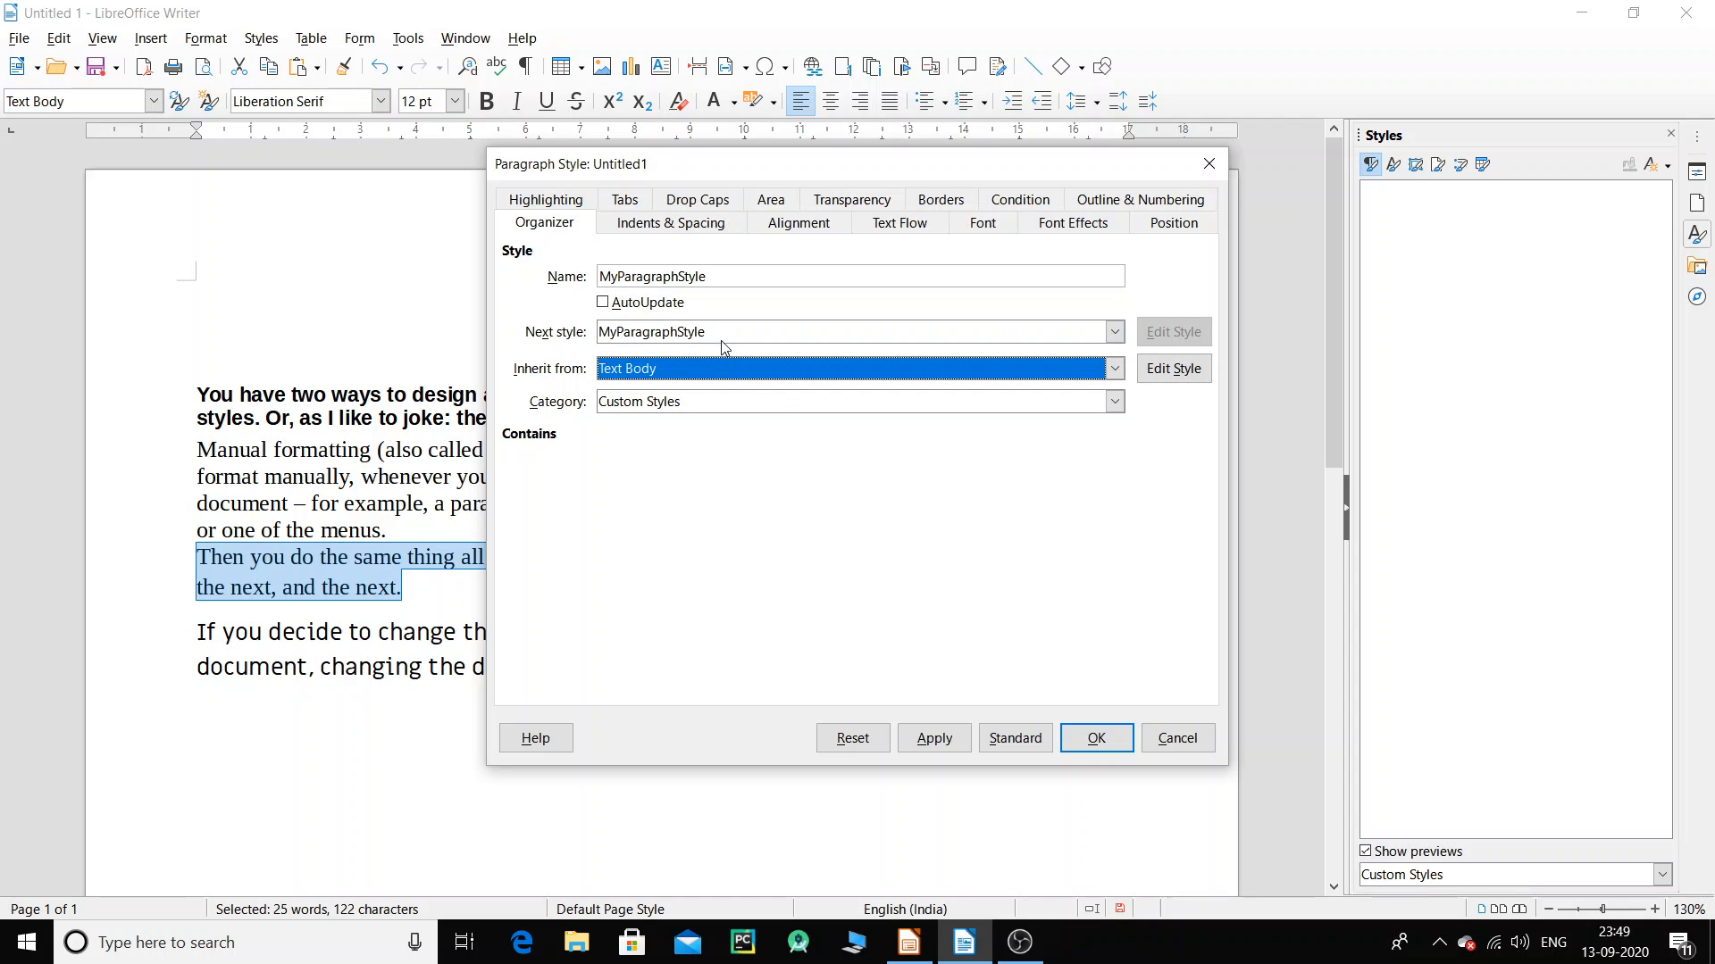
Set the new style's font to 16 pt Bold and save the style.
{"action": "left_click", "coordinate": [987, 230]}
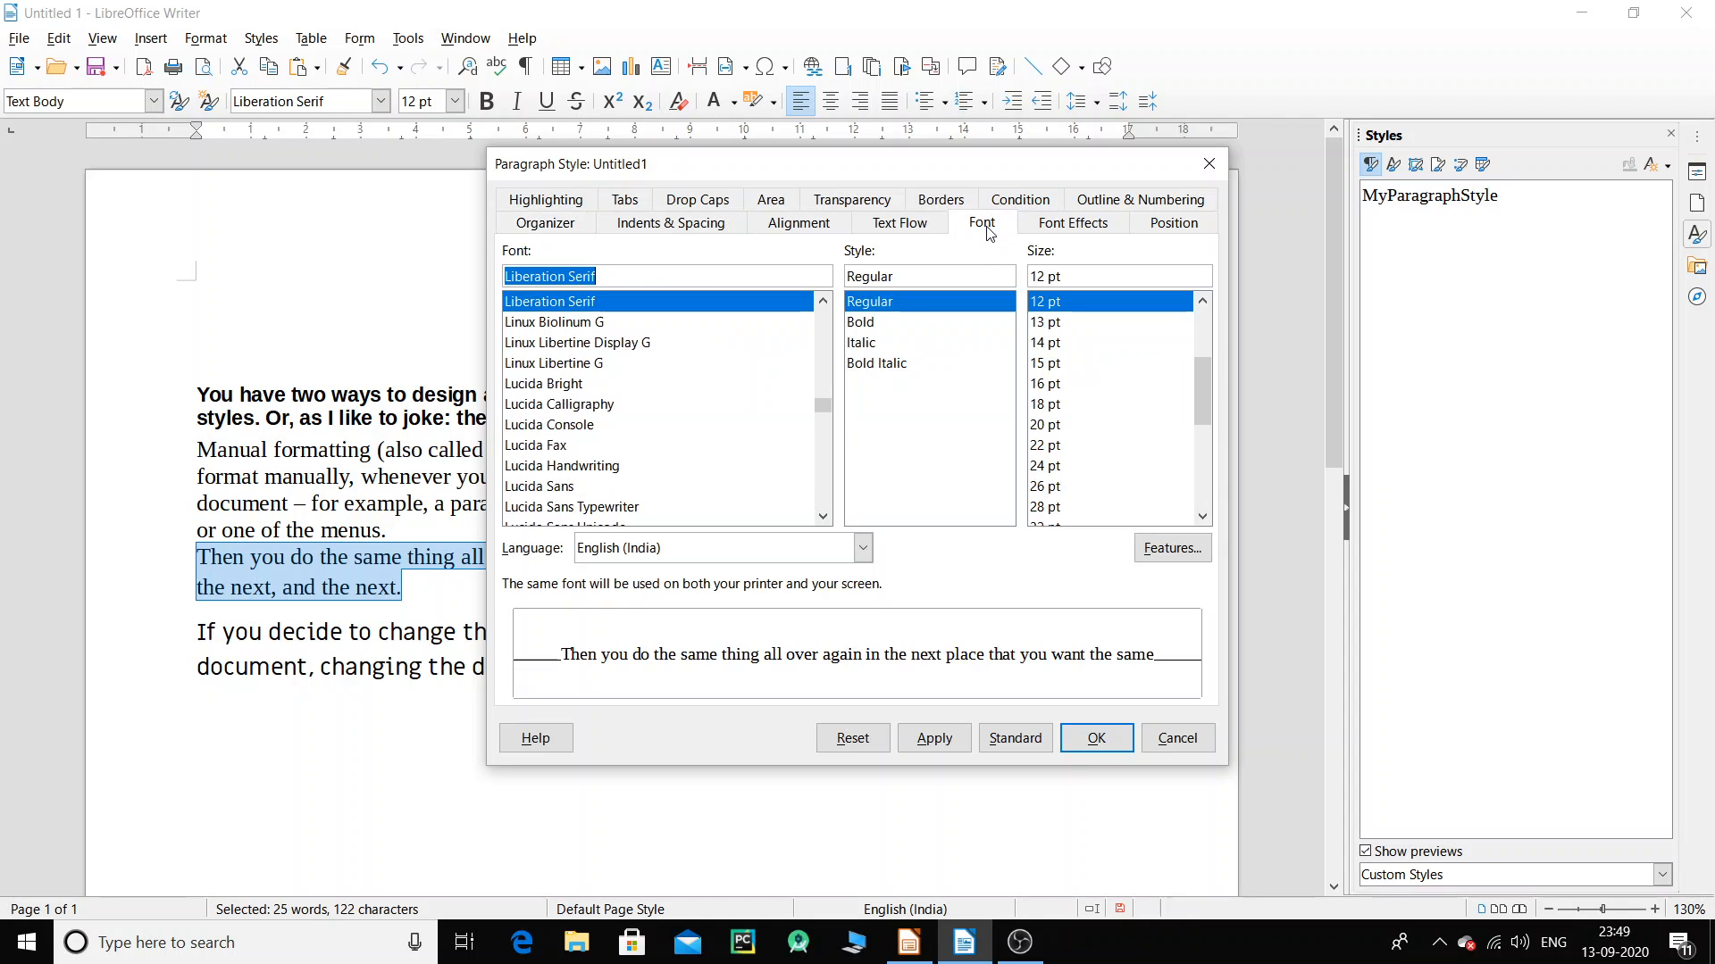
{"action": "left_click", "coordinate": [1053, 387]}
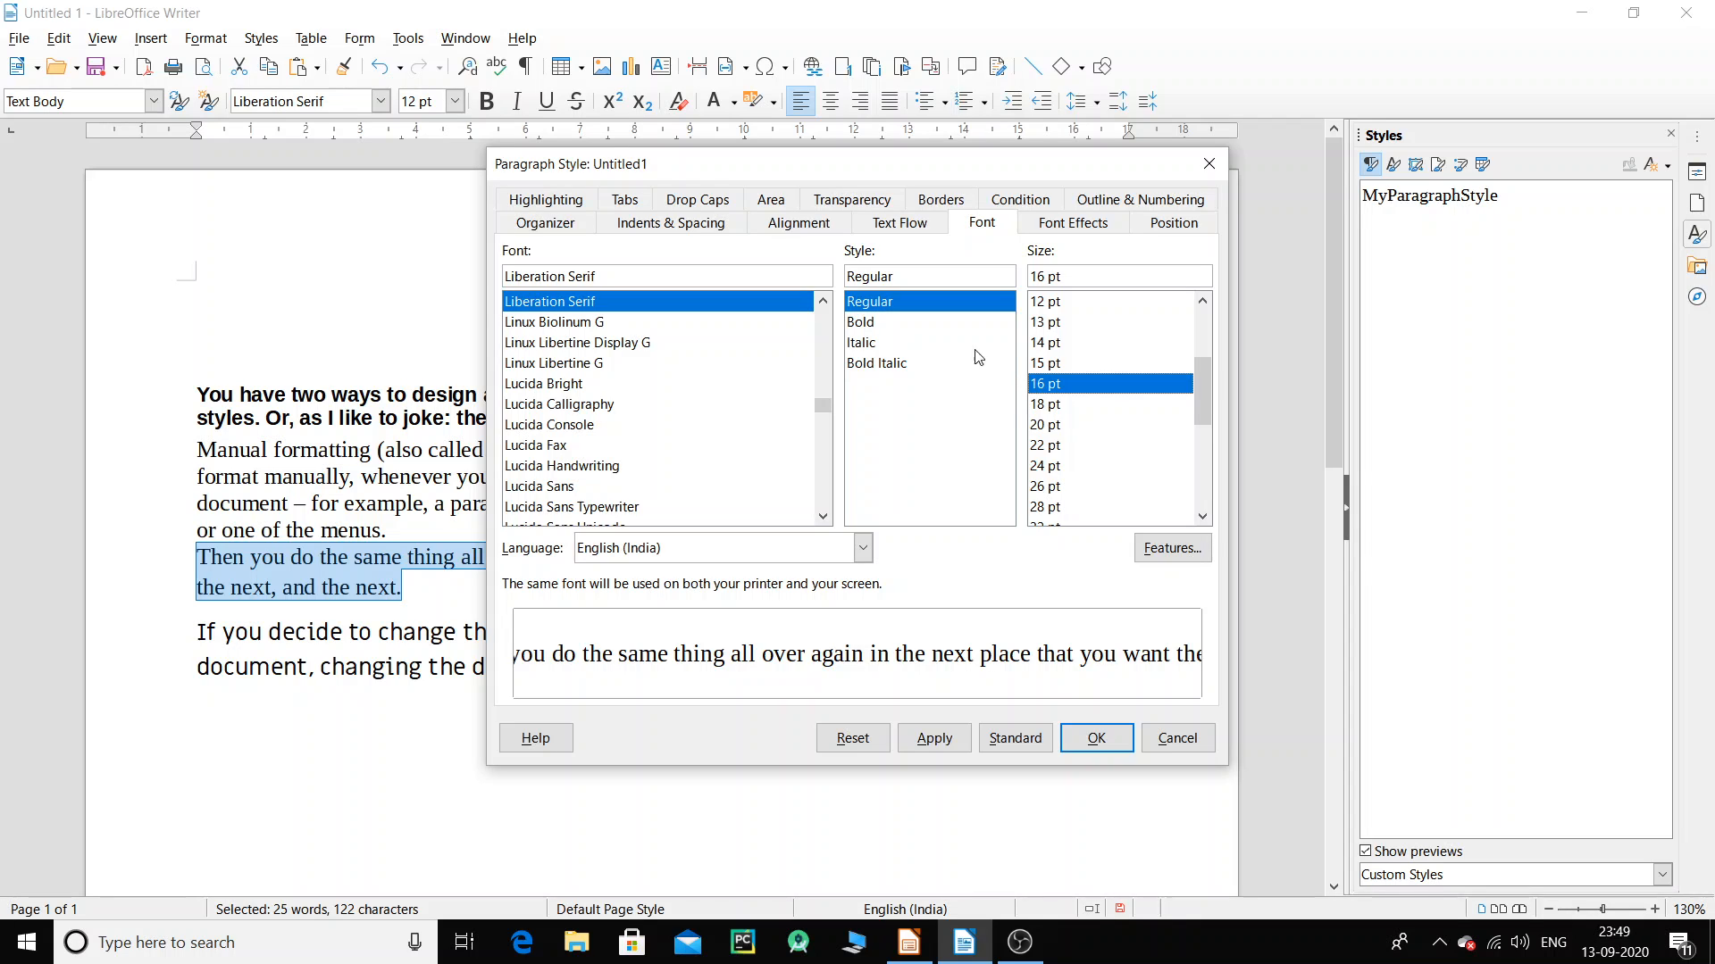
{"action": "left_click", "coordinate": [887, 325]}
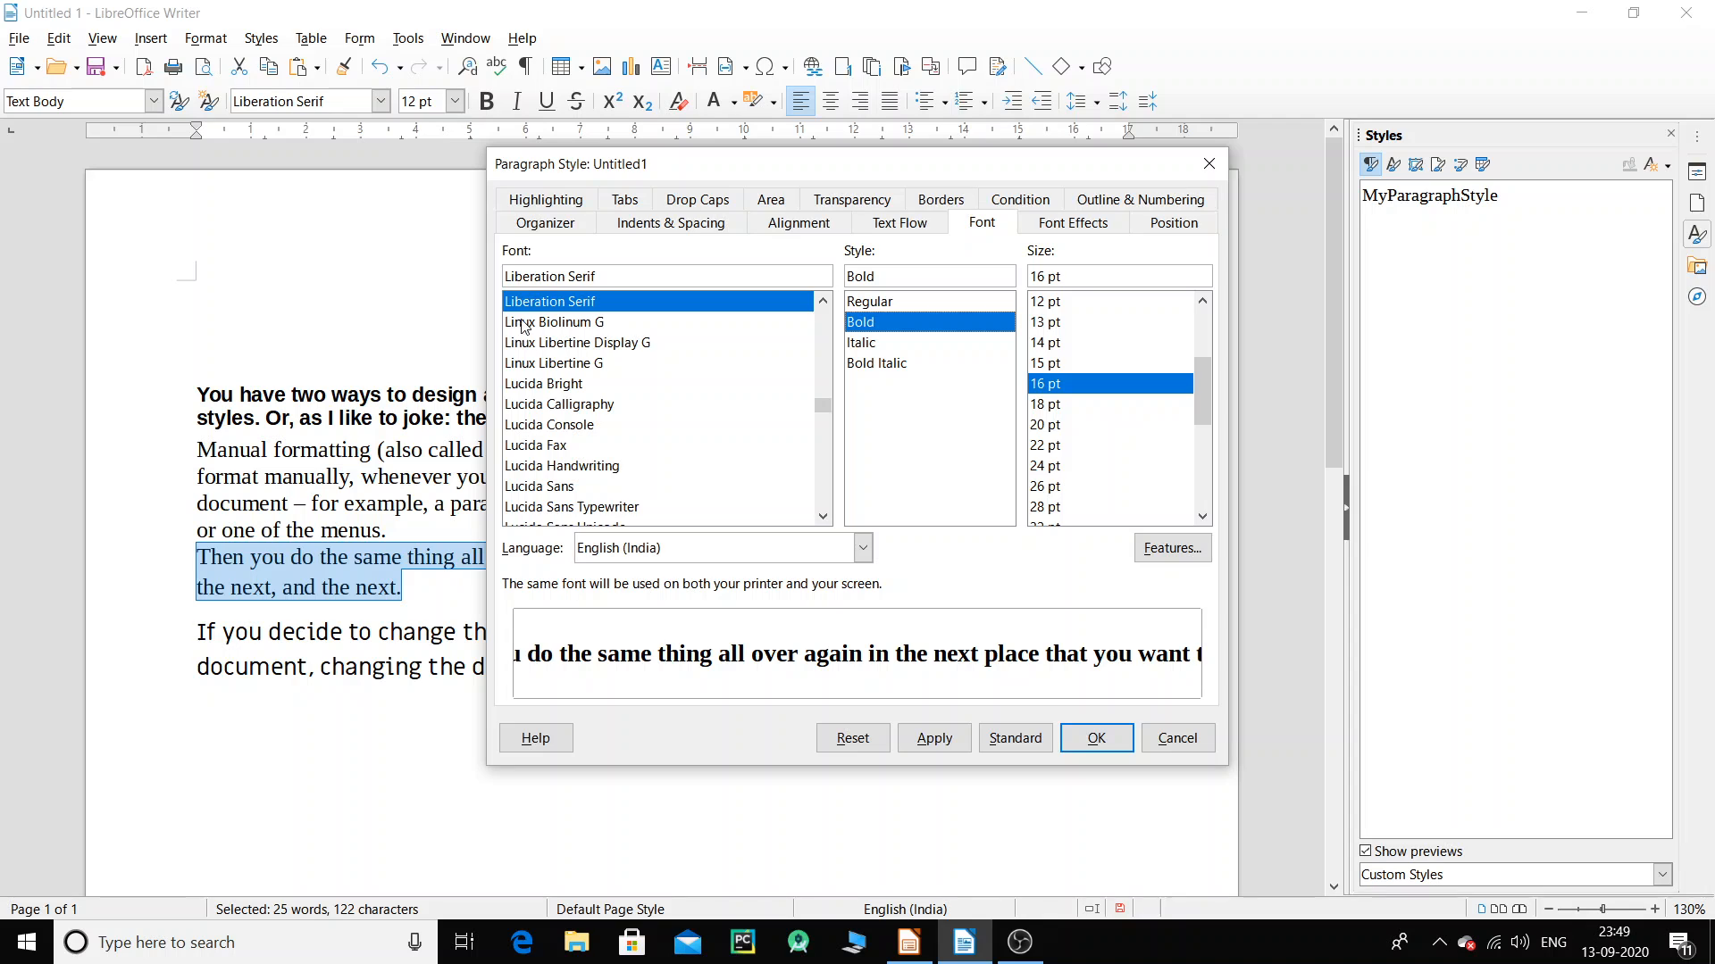
{"action": "left_click", "coordinate": [1096, 738]}
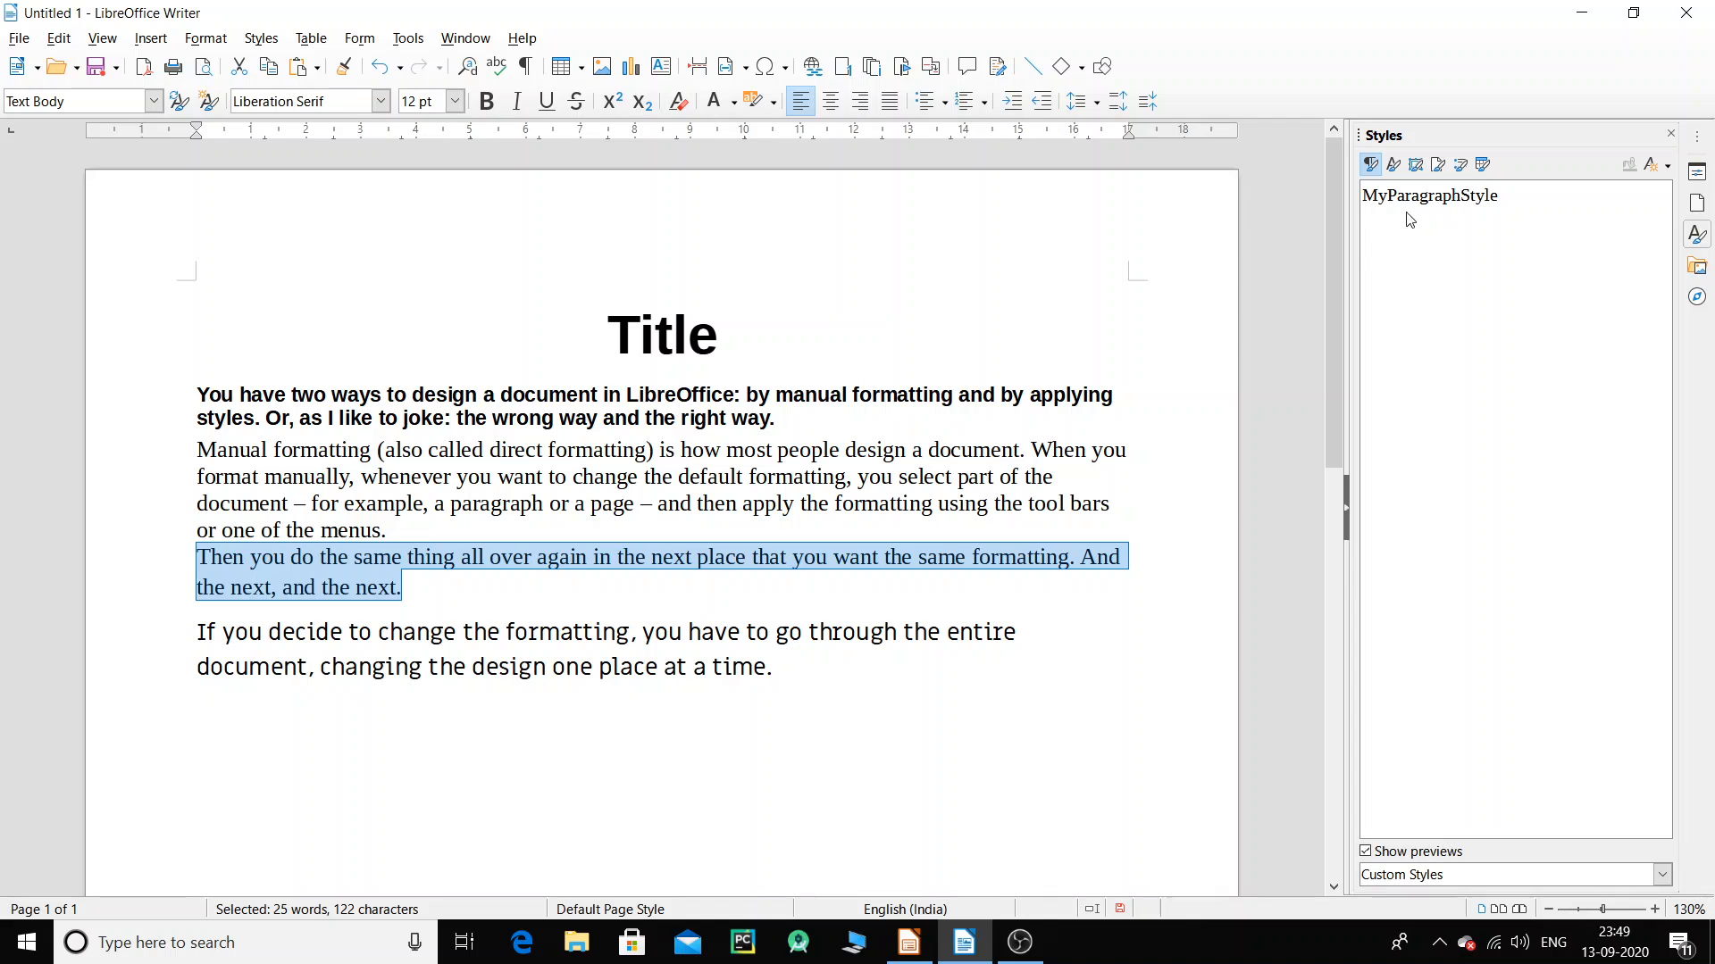
List all paragraph styles and locate MyParagraphStyle among them.
{"action": "left_click", "coordinate": [1663, 876]}
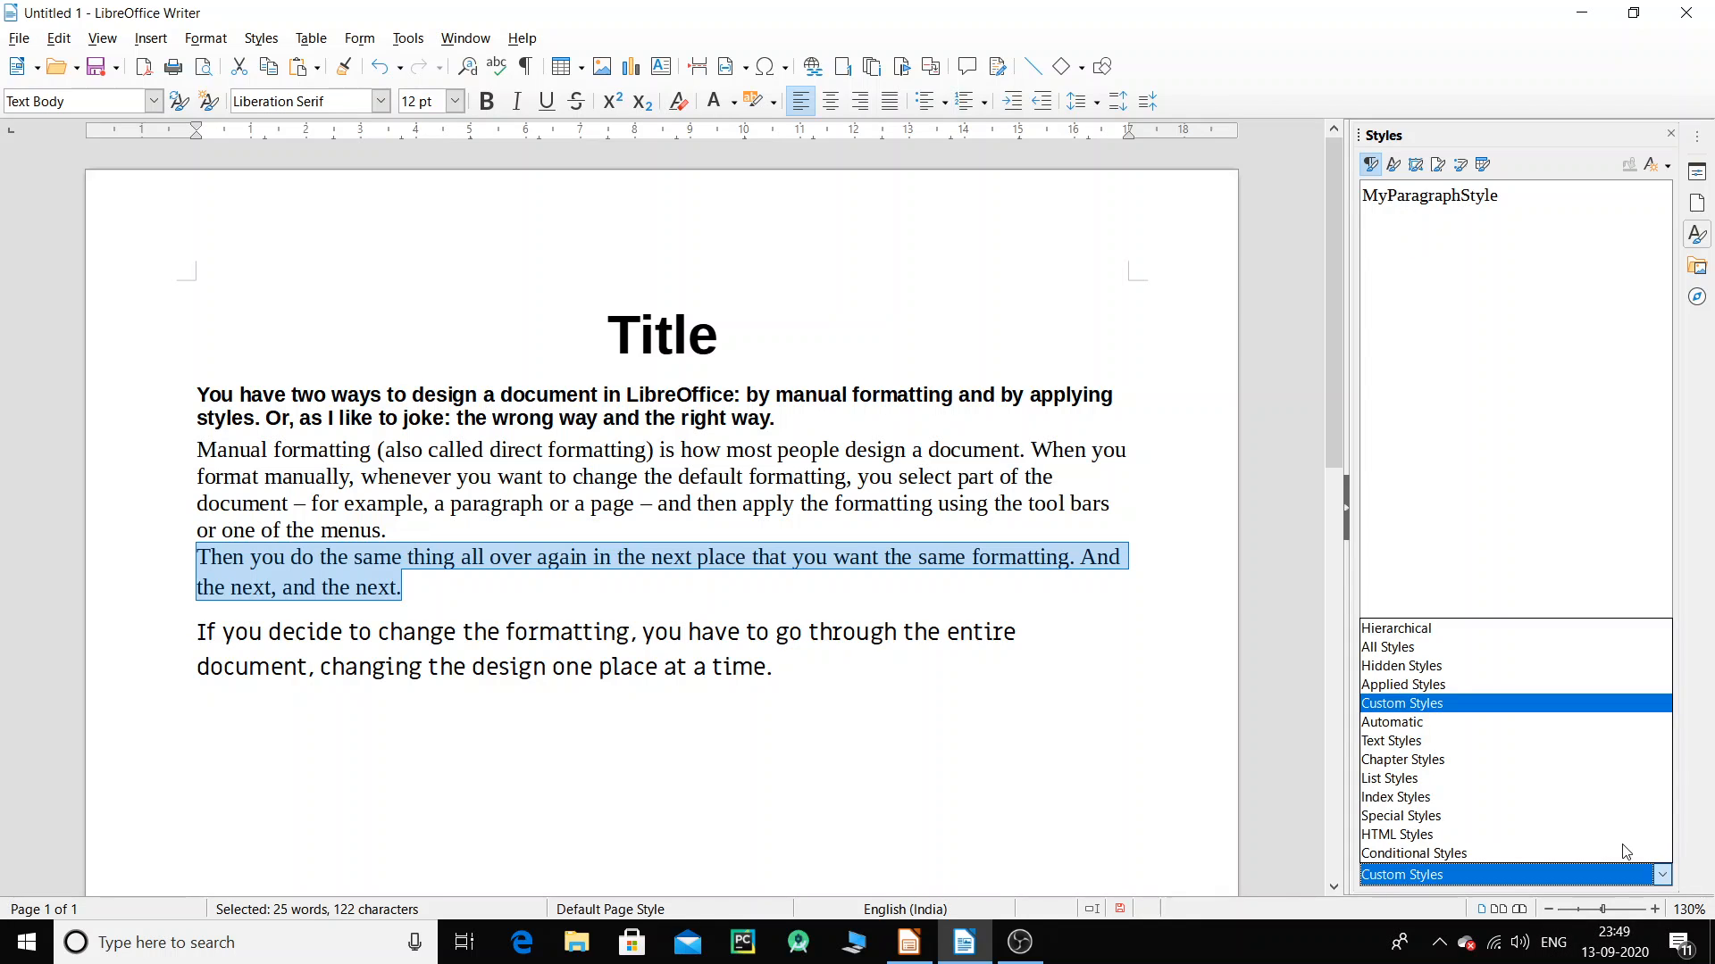
{"action": "left_click", "coordinate": [1505, 659]}
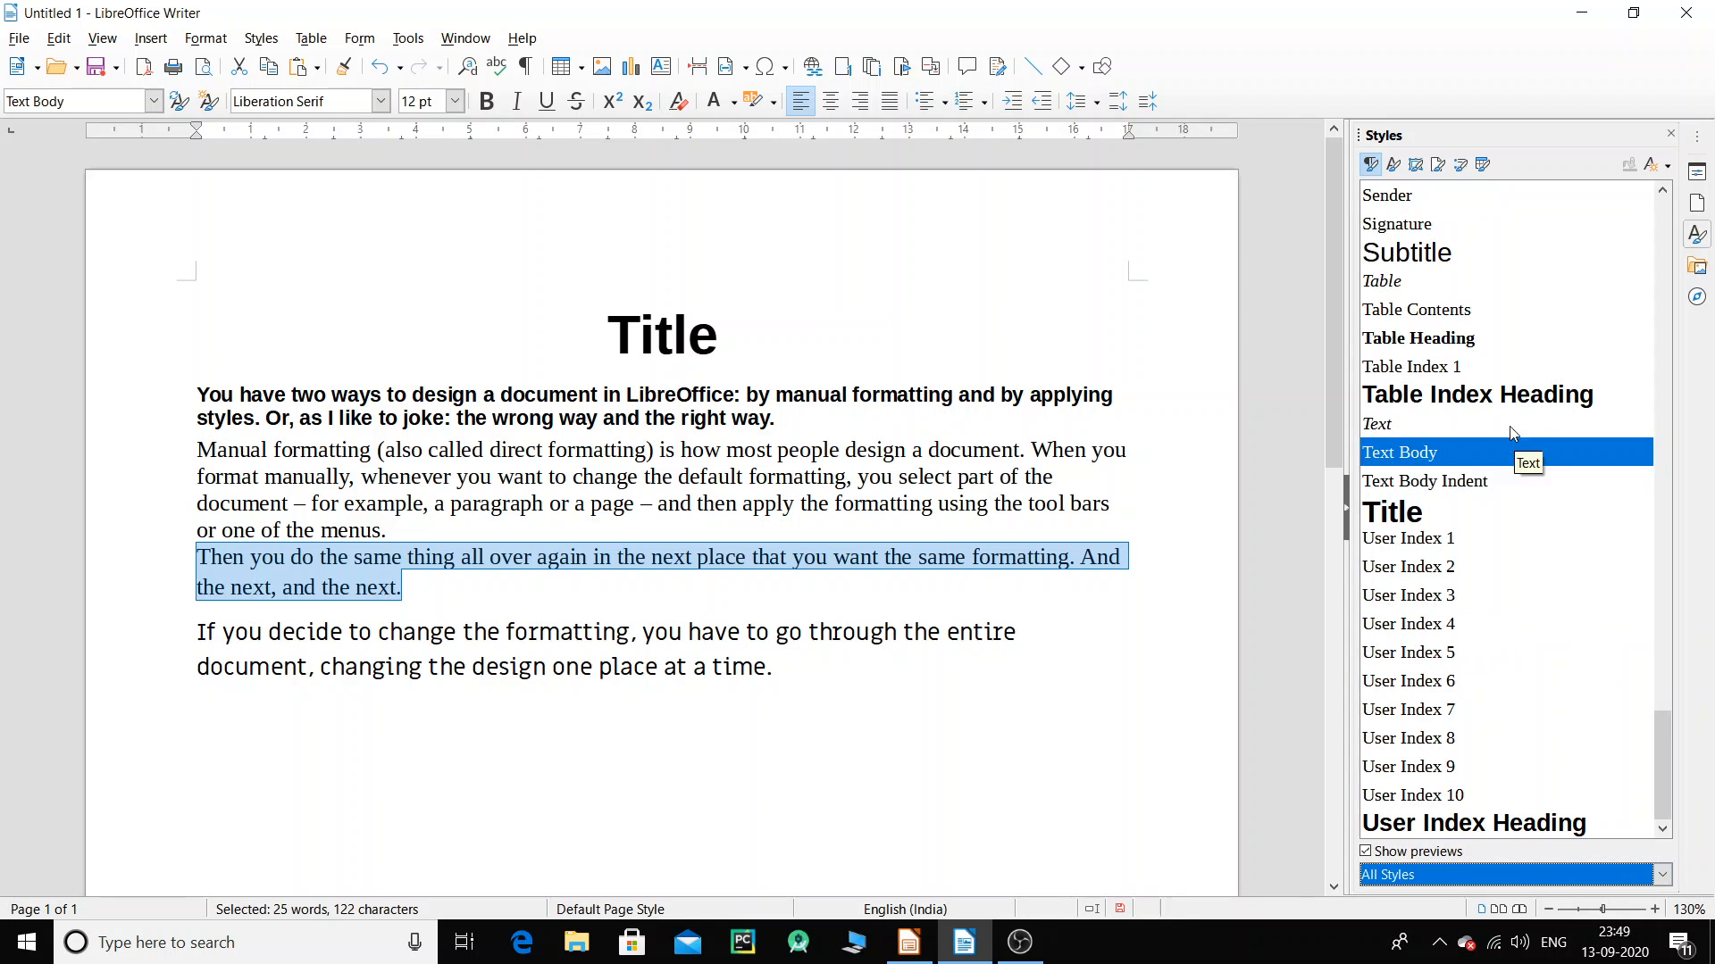
{"action": "scroll", "coordinate": [1497, 584], "scroll_direction": "up", "scroll_amount": 10}
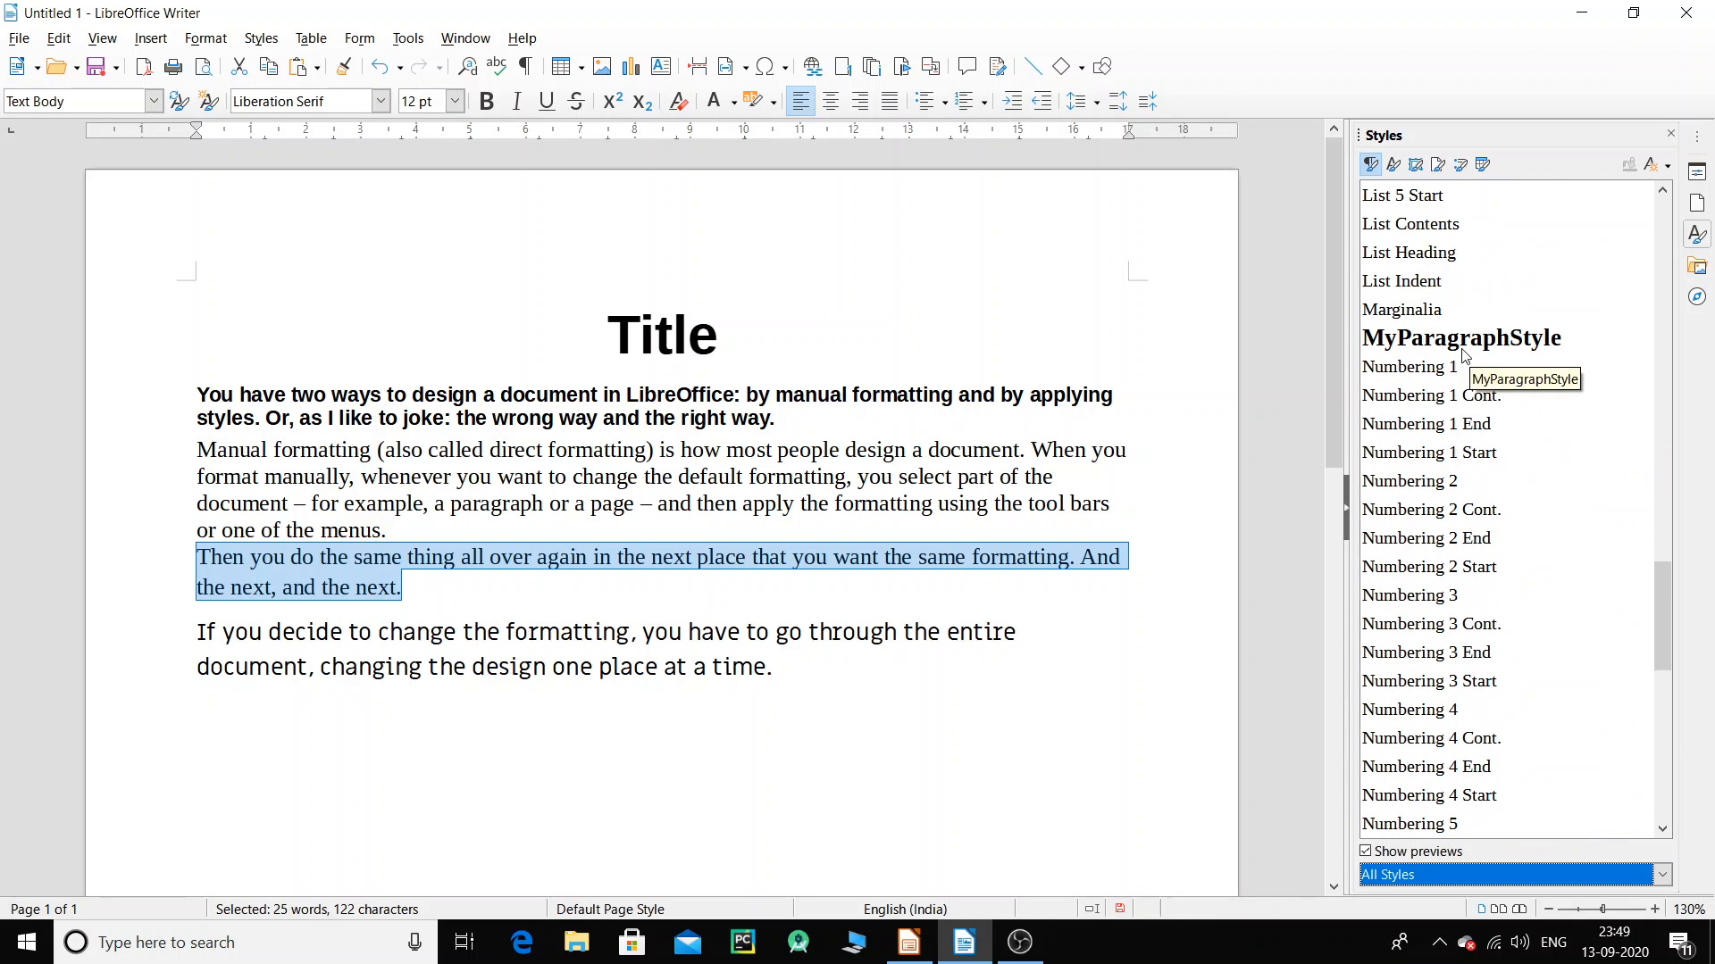
{"action": "left_click", "coordinate": [1504, 351]}
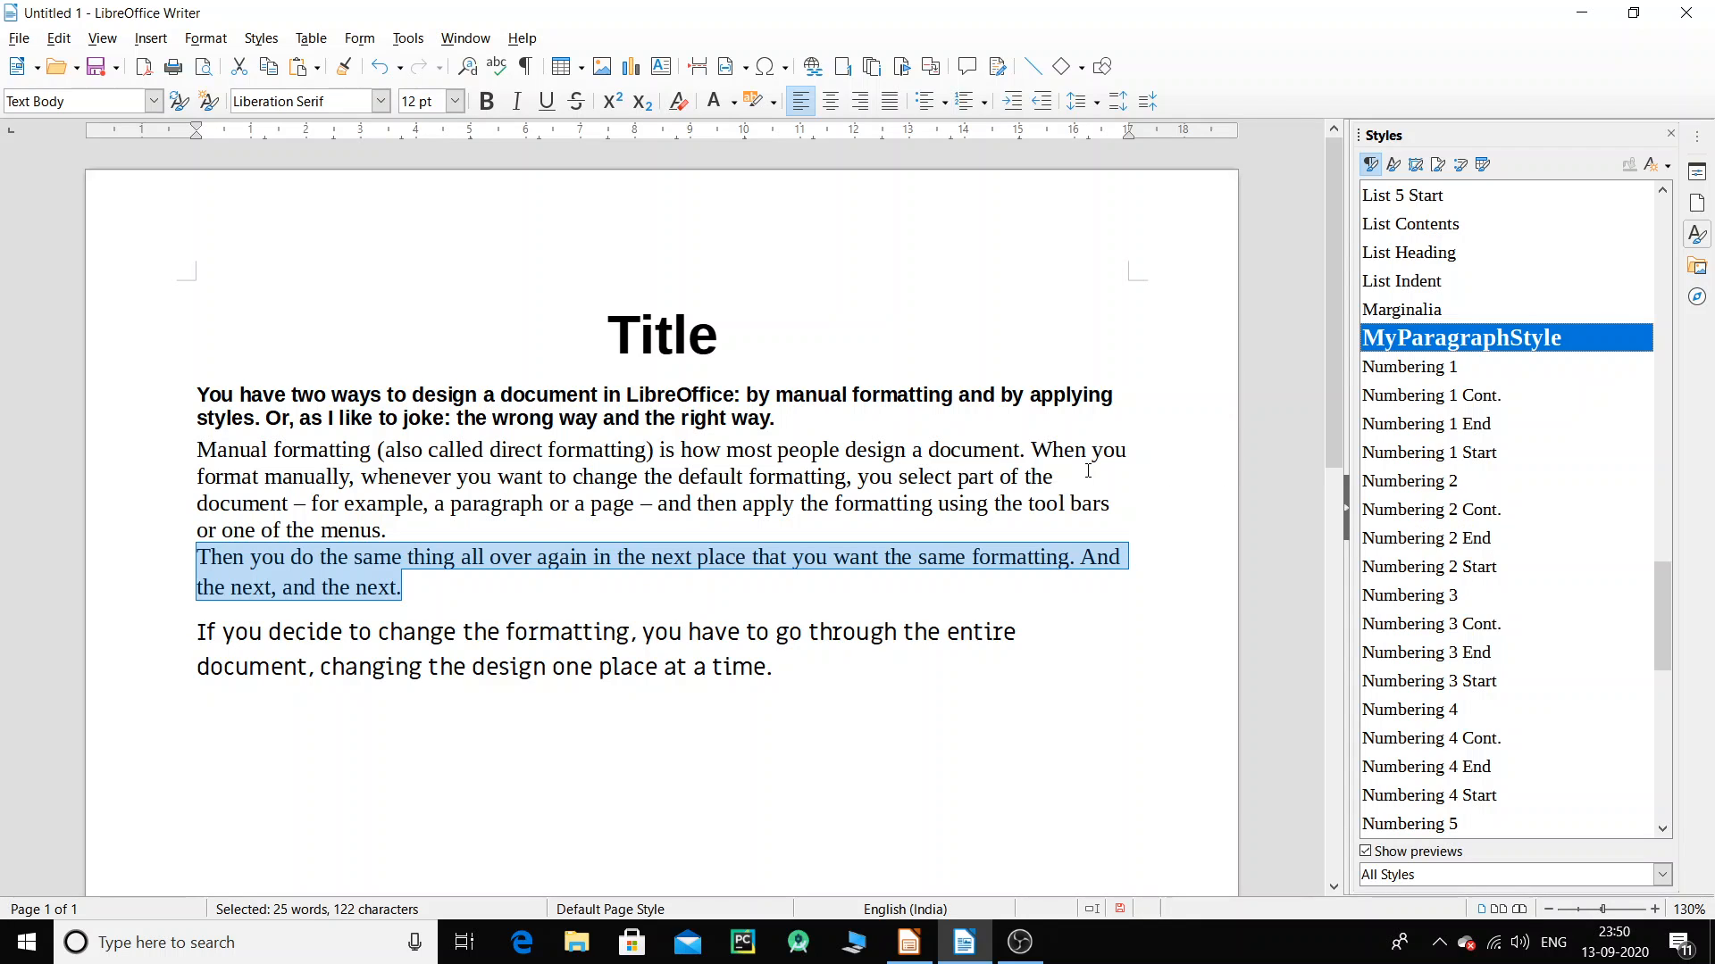
Insert an empty line after and before the paragraph that begins with "Manual formatting".
{"action": "left_click", "coordinate": [196, 450]}
{"action": "left_click_drag", "start_coordinate": [197, 450], "coordinate": [392, 534]}
{"action": "left_click", "coordinate": [393, 534]}
{"action": "key", "text": "Return"}
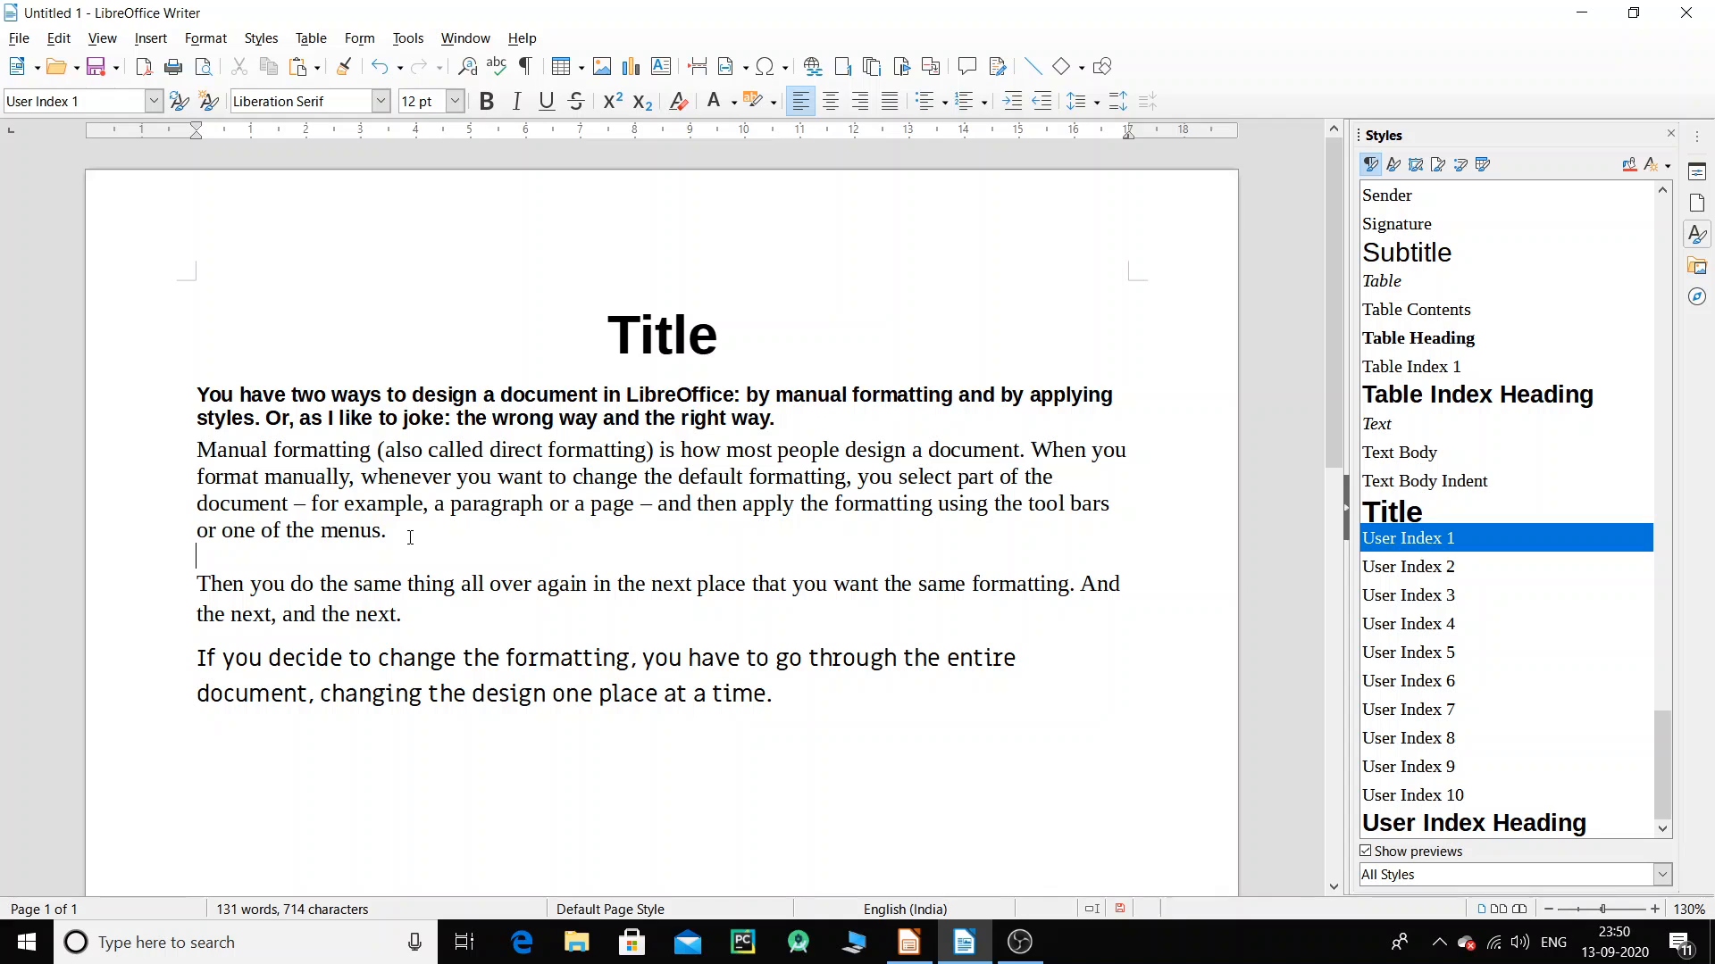
{"action": "left_click", "coordinate": [857, 416]}
{"action": "key", "text": "Return"}
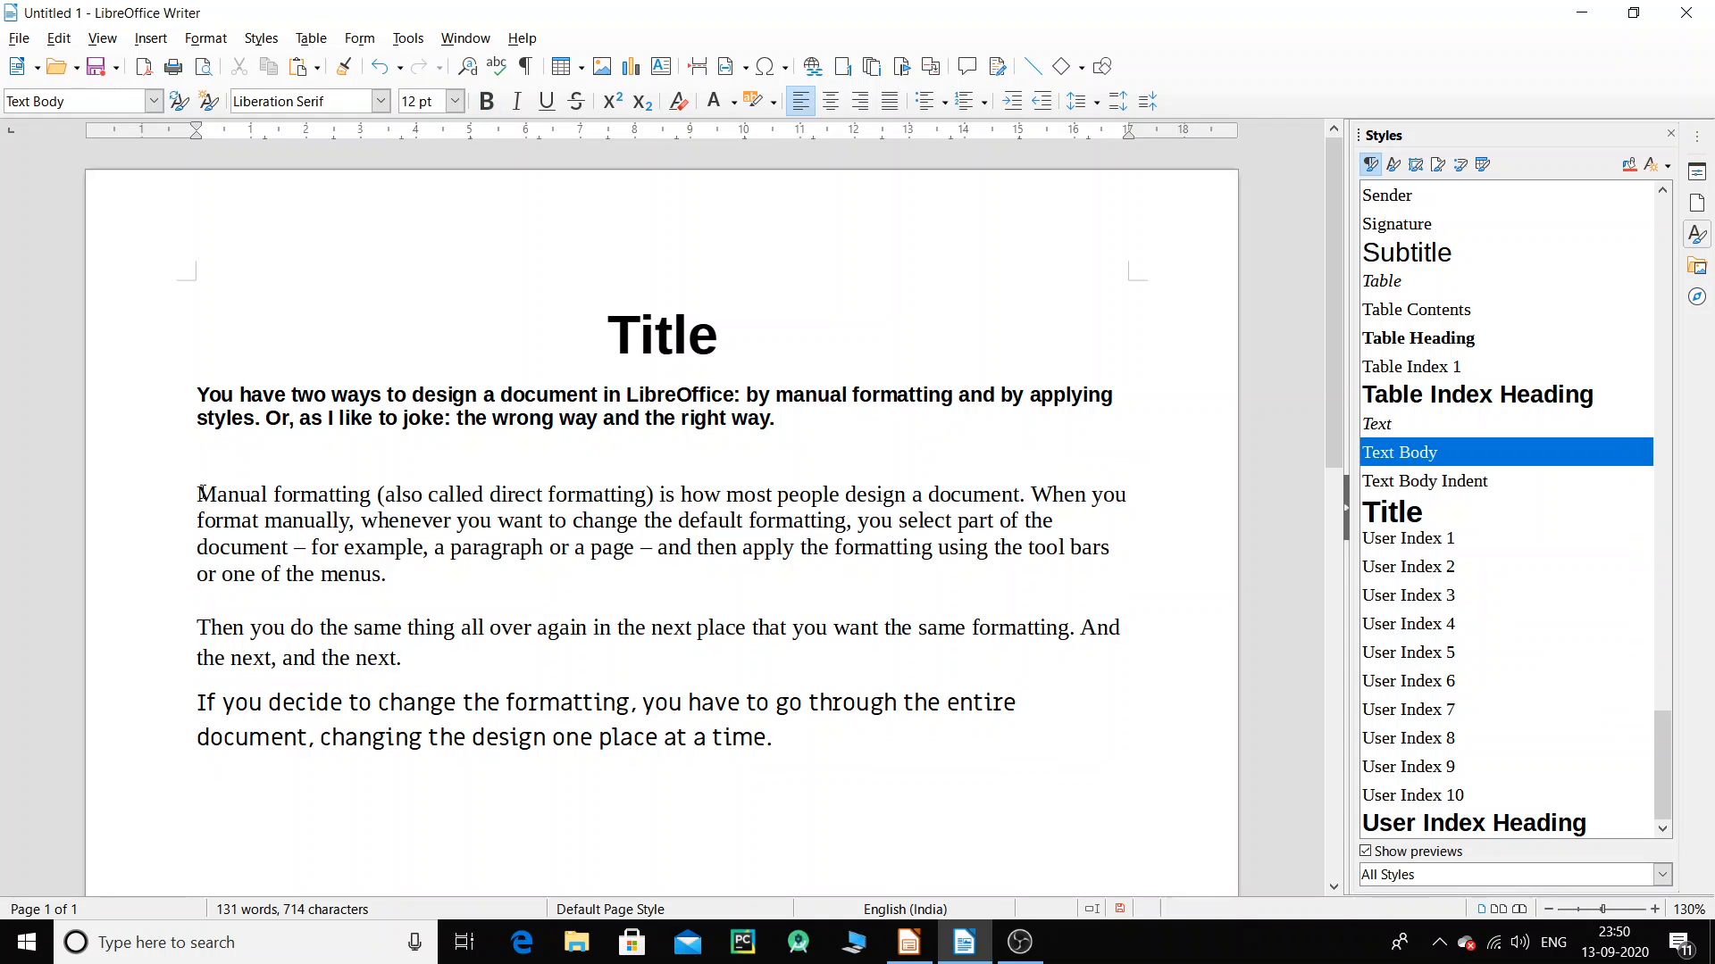
Apply MyParagraphStyle from the full list of paragraph styles to the whole "Manual formatting" paragraph.
{"action": "left_click_drag", "start_coordinate": [197, 495], "coordinate": [433, 584]}
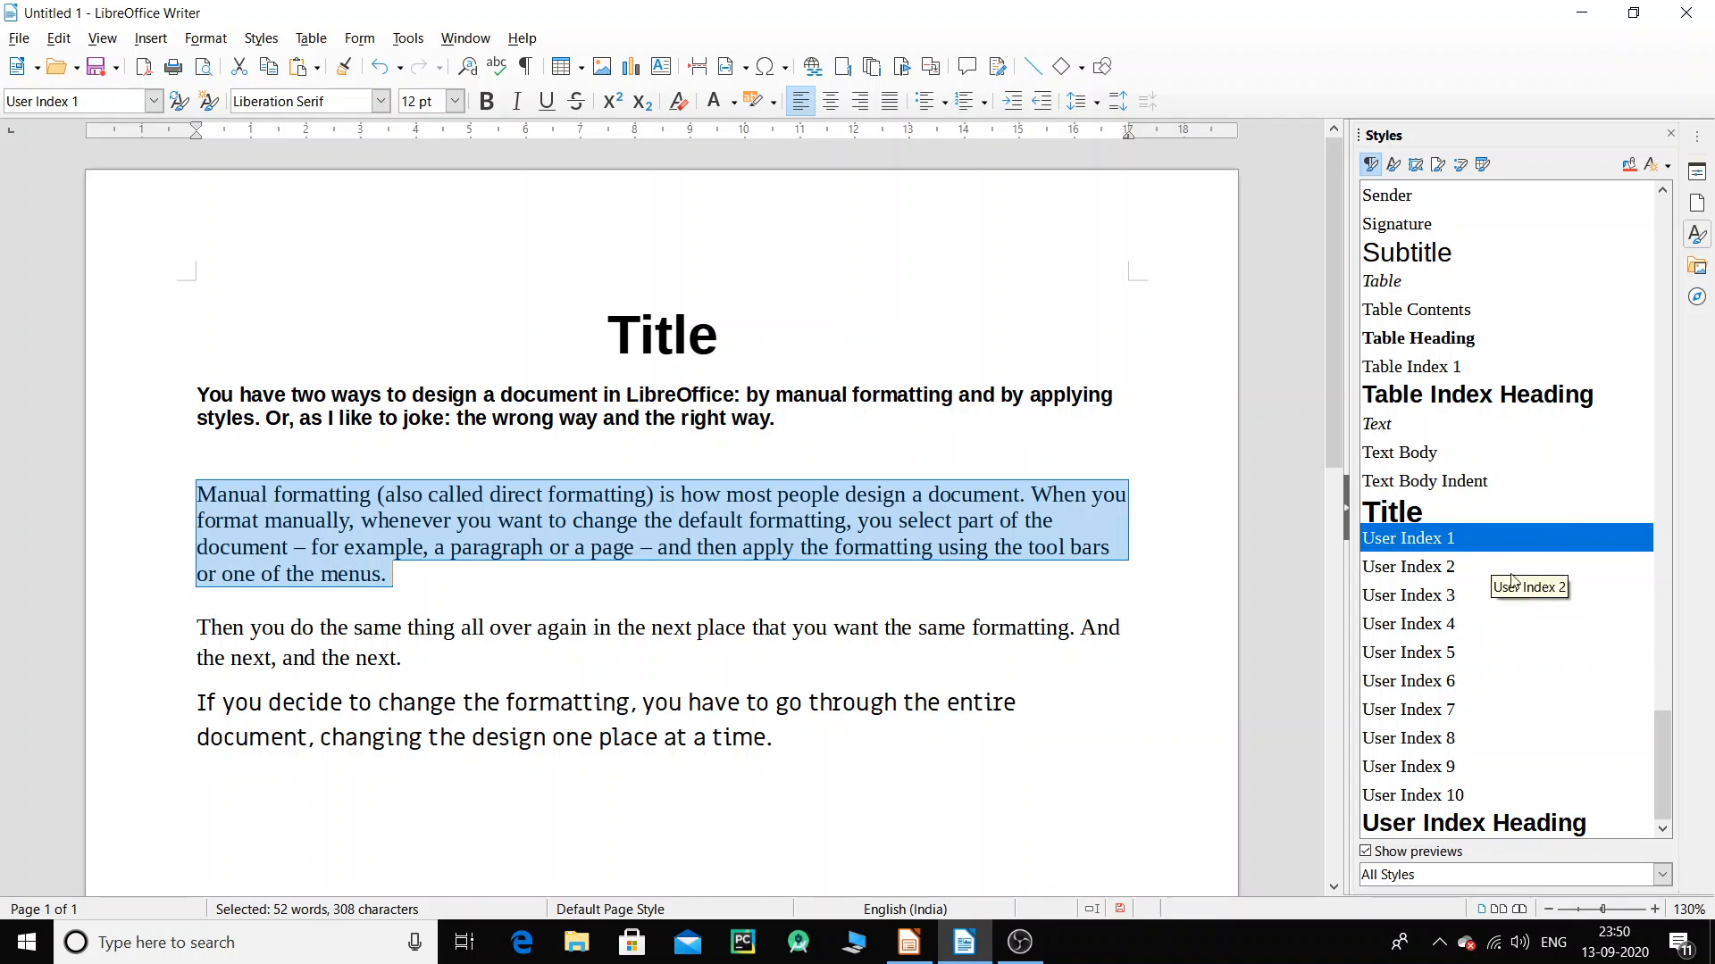
{"action": "left_click_drag", "start_coordinate": [1661, 777], "coordinate": [1664, 677]}
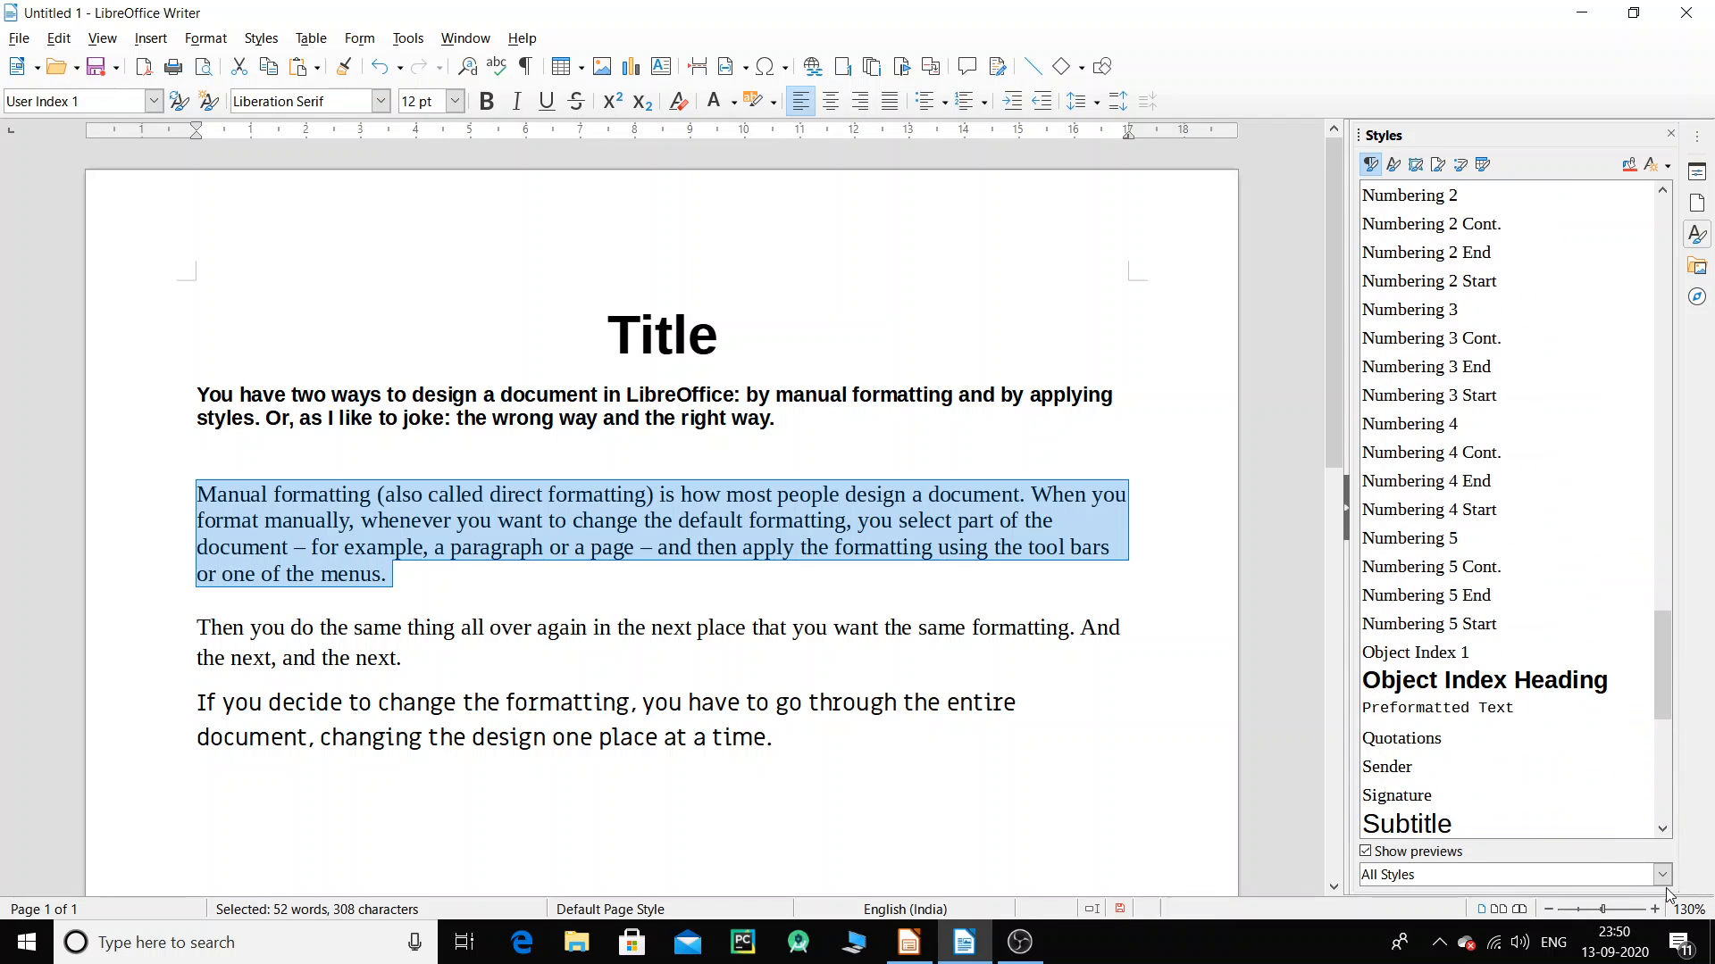
{"action": "left_click", "coordinate": [1662, 874]}
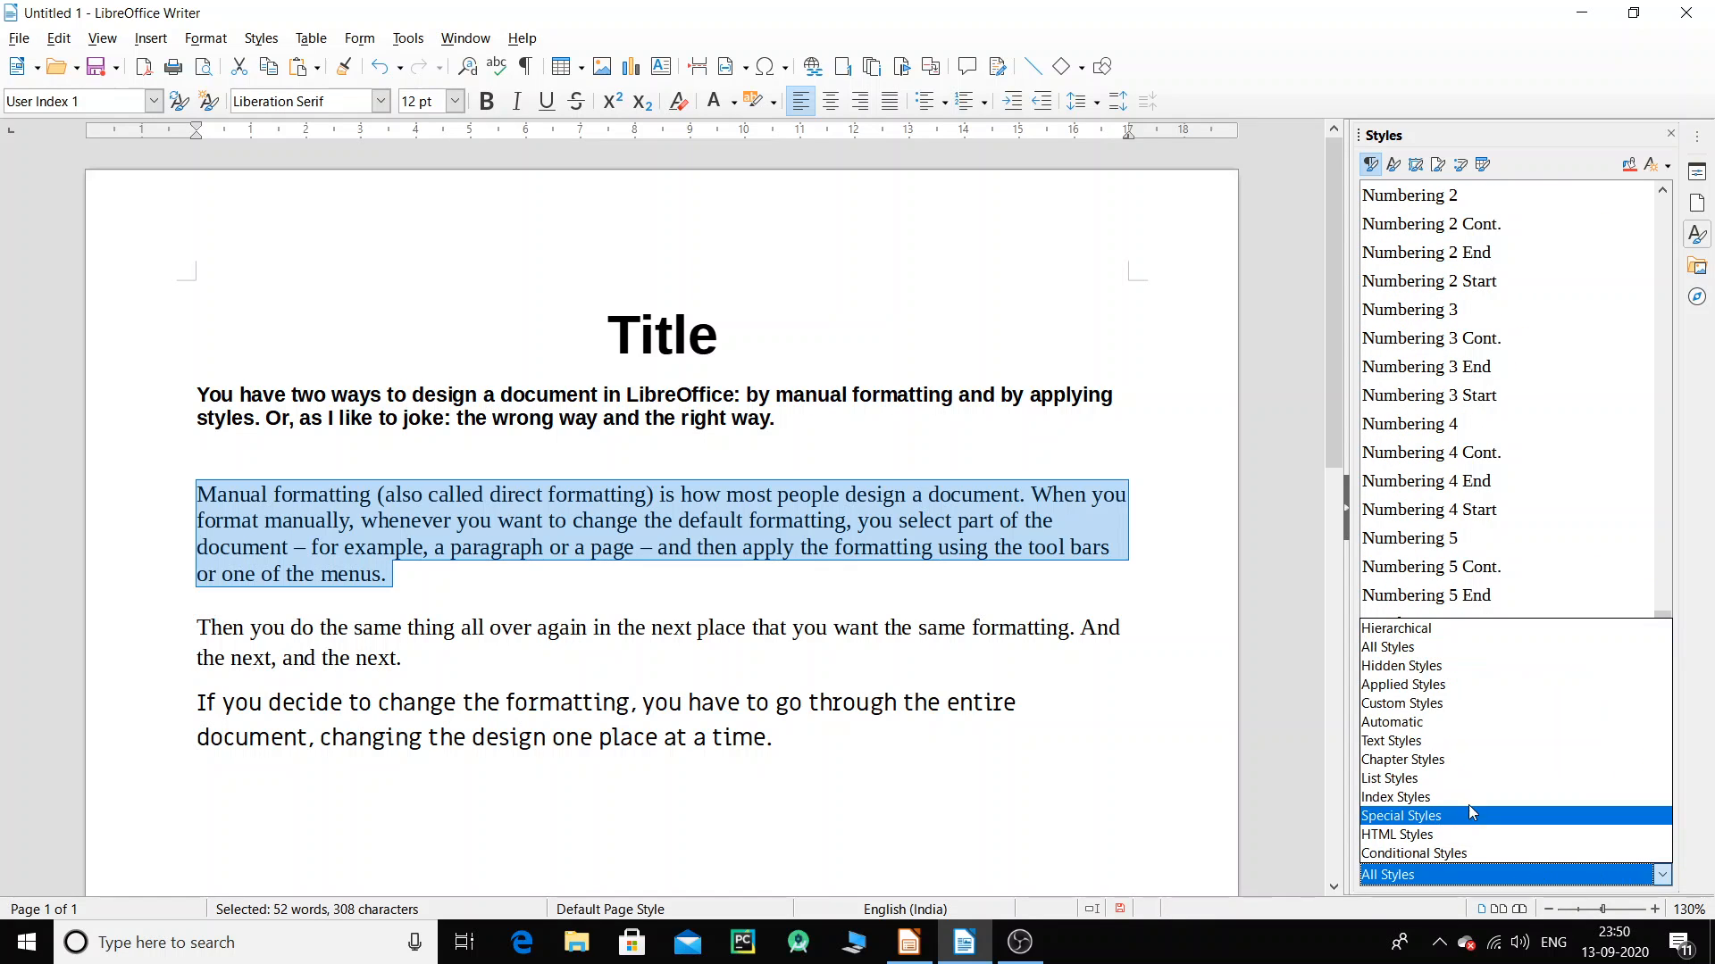
{"action": "left_click", "coordinate": [1460, 704]}
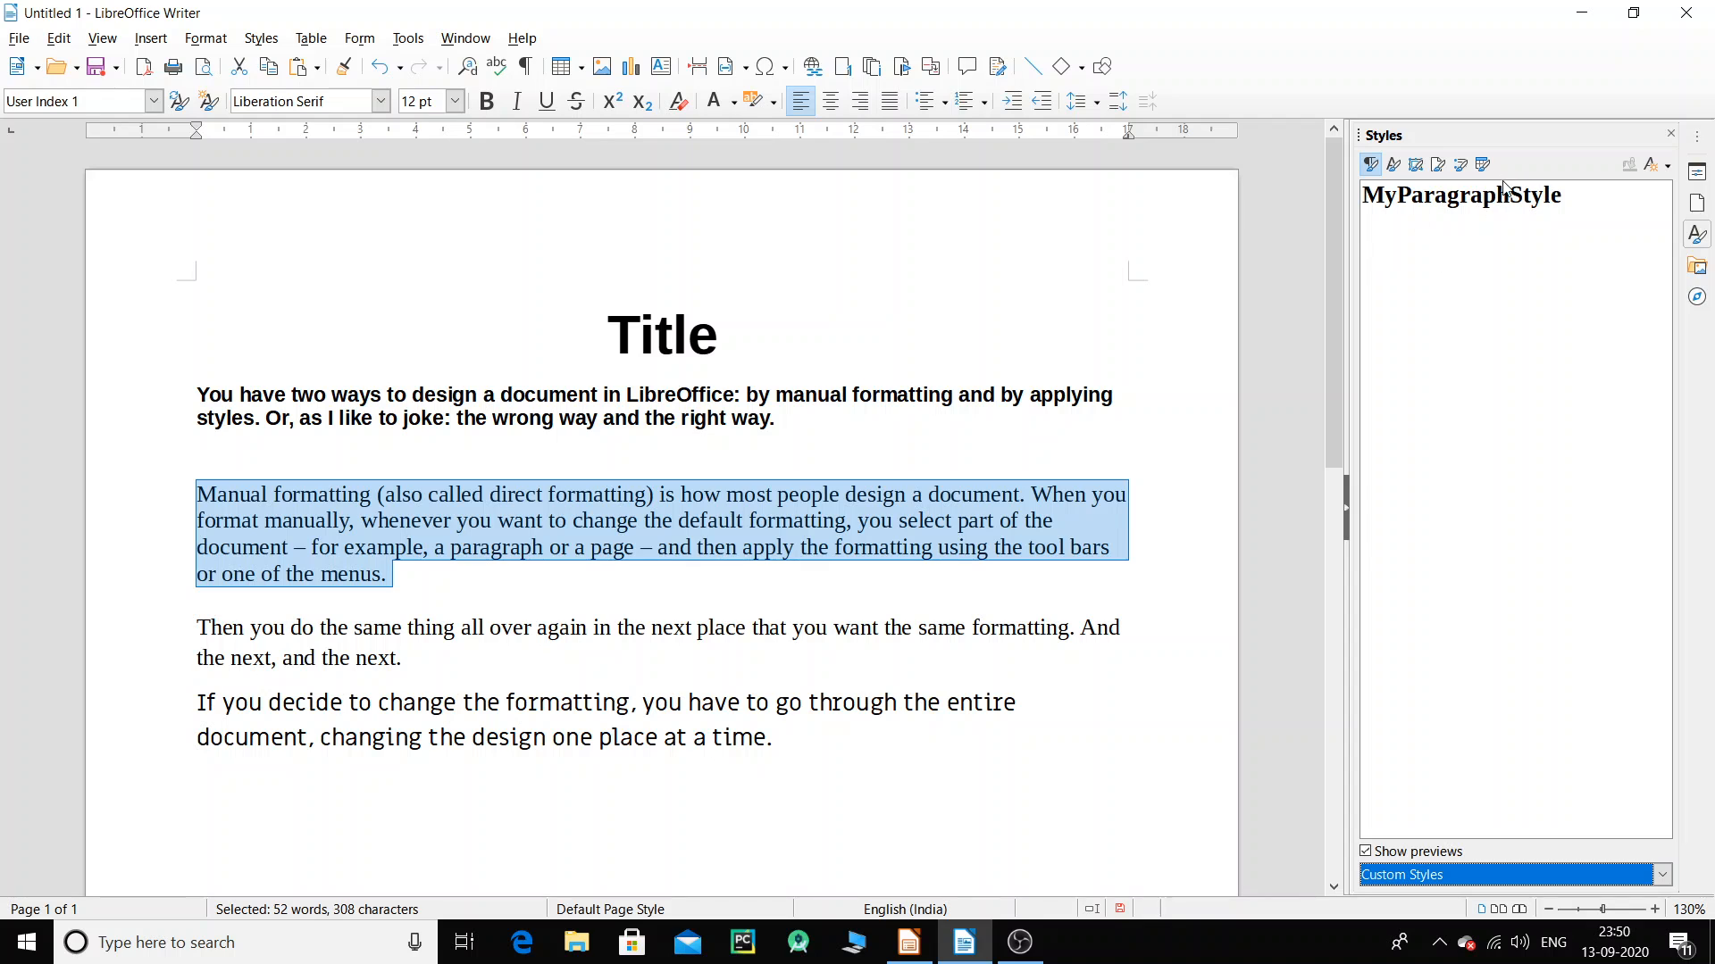
{"action": "left_click", "coordinate": [1662, 875]}
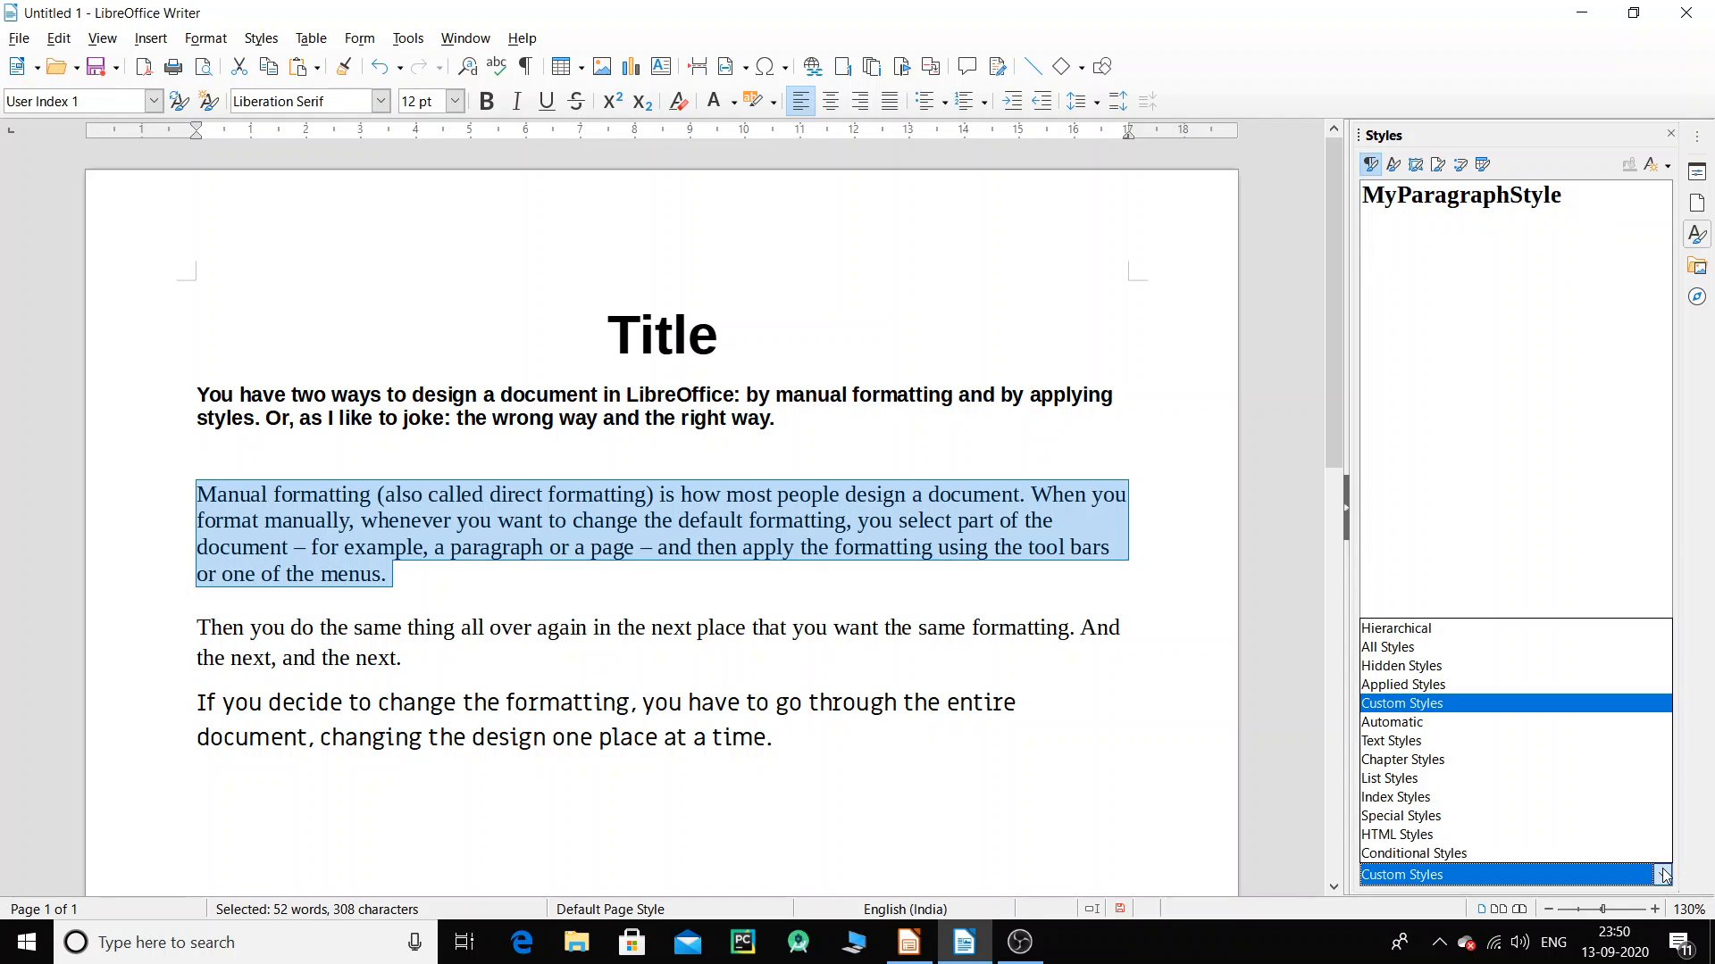
{"action": "left_click", "coordinate": [1520, 647]}
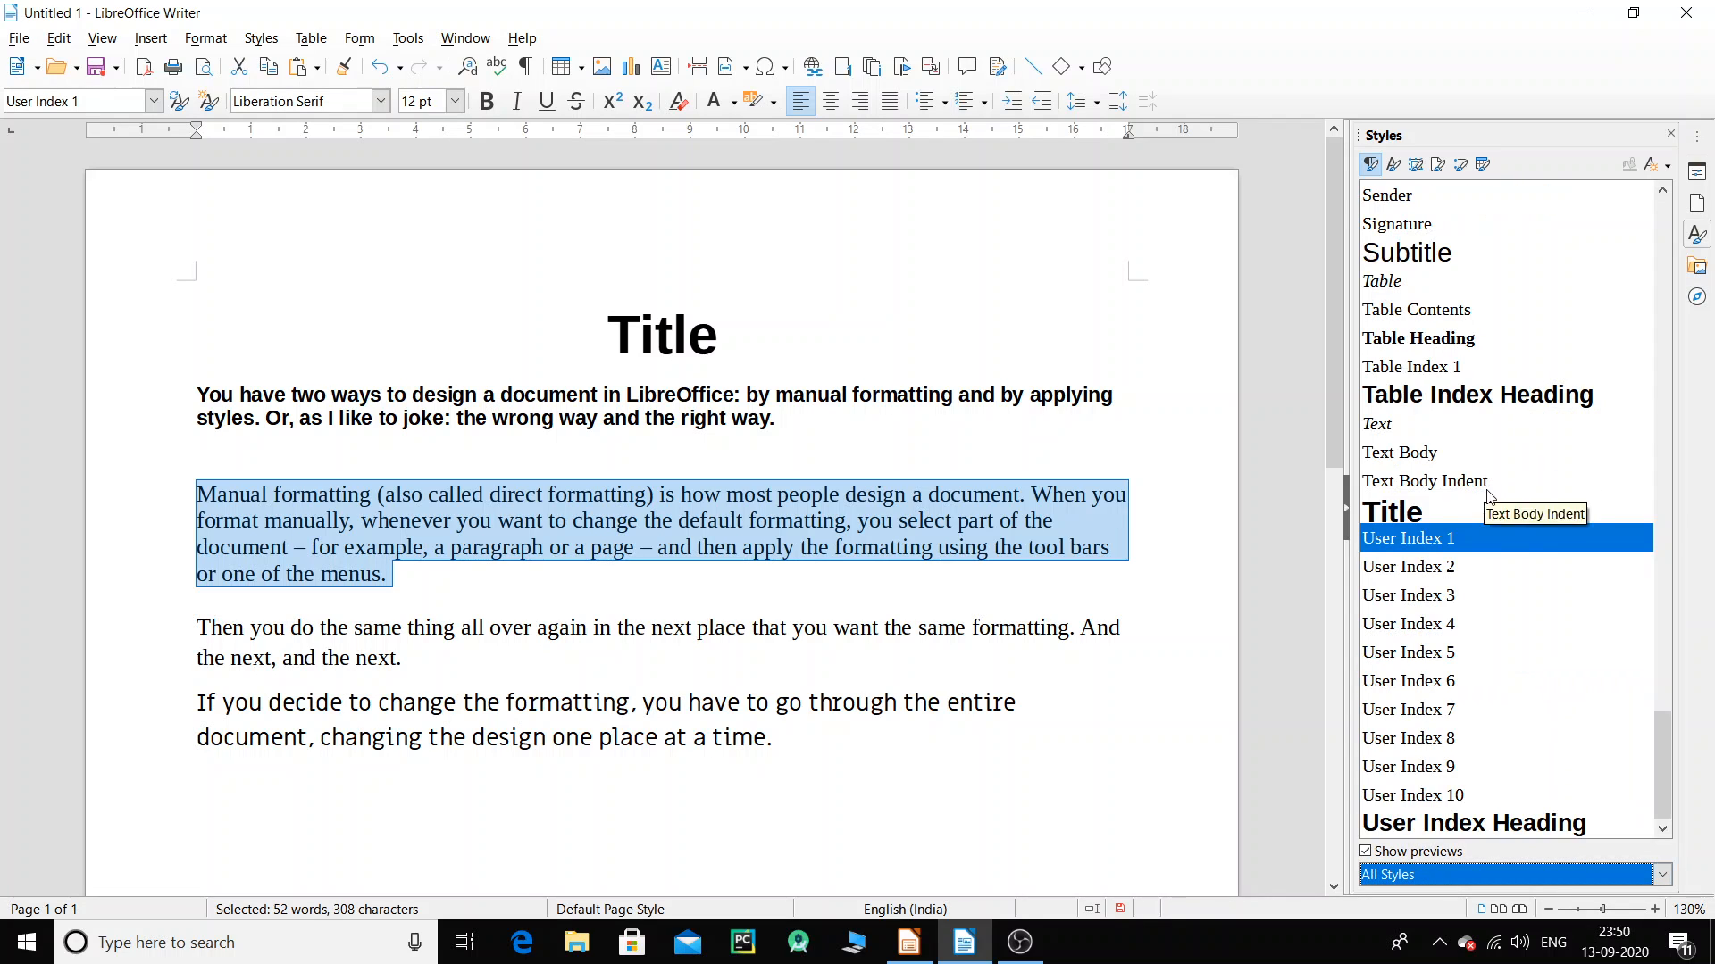
{"action": "scroll", "coordinate": [1487, 572], "scroll_direction": "up", "scroll_amount": 10}
{"action": "scroll", "coordinate": [1478, 569], "scroll_direction": "up", "scroll_amount": 3}
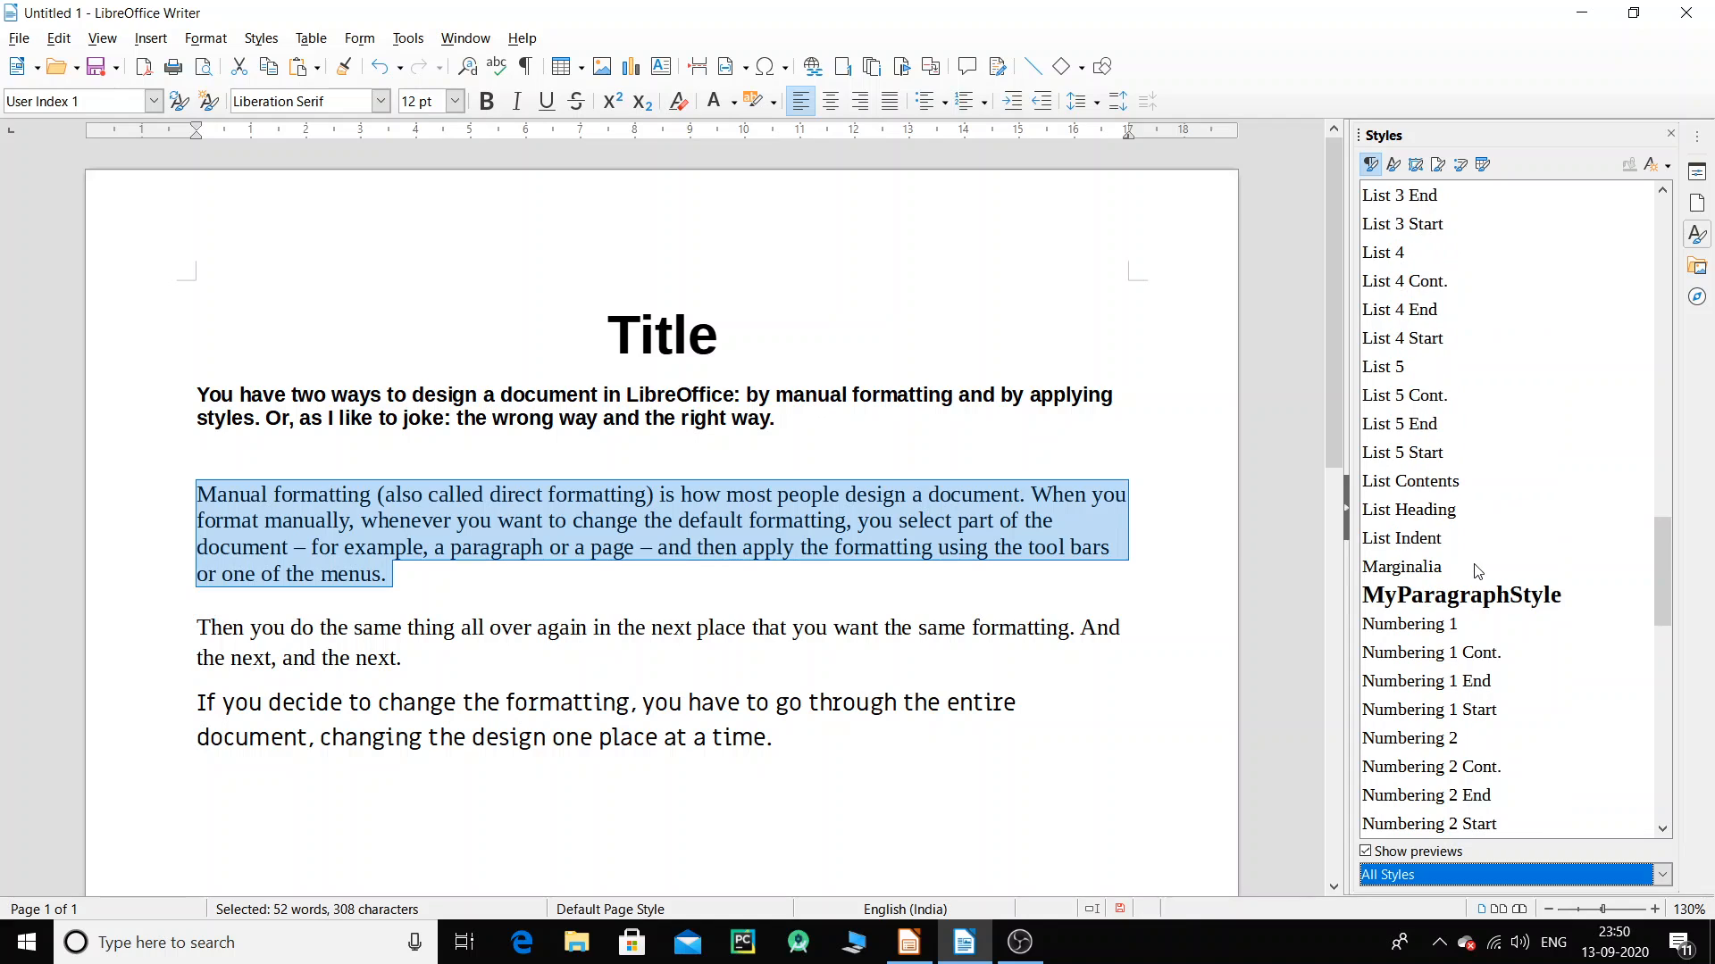
{"action": "double_click", "coordinate": [1433, 595]}
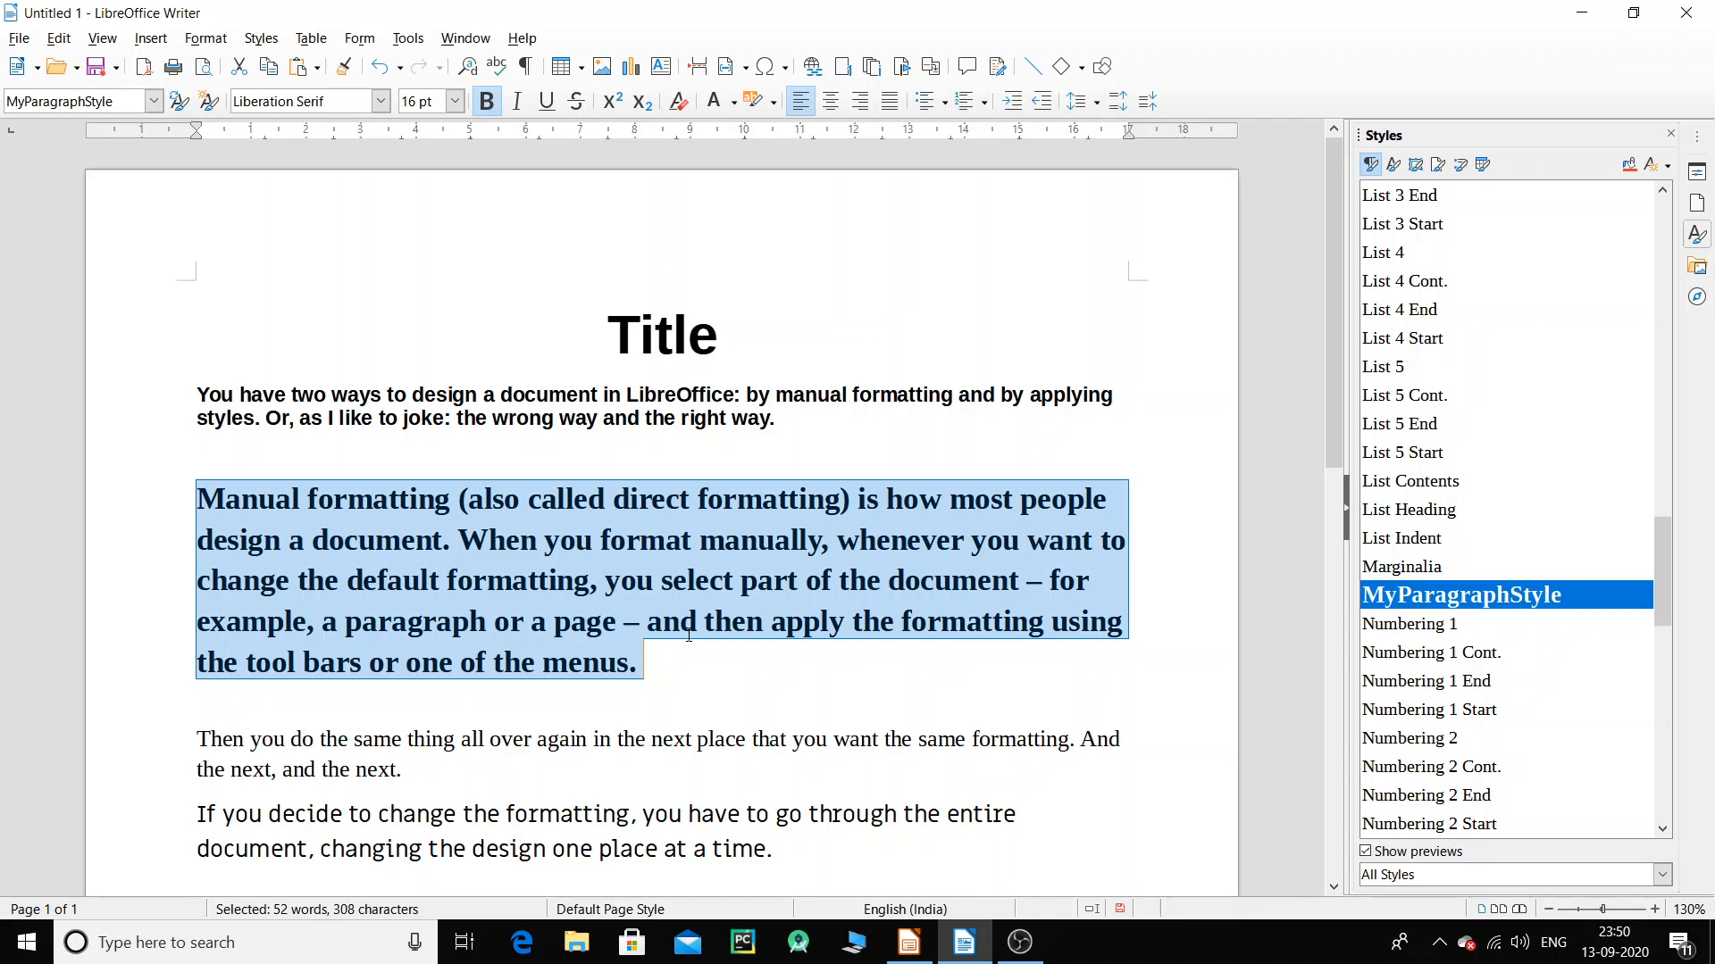
{"action": "scroll", "coordinate": [688, 635], "scroll_direction": "down", "scroll_amount": 1}
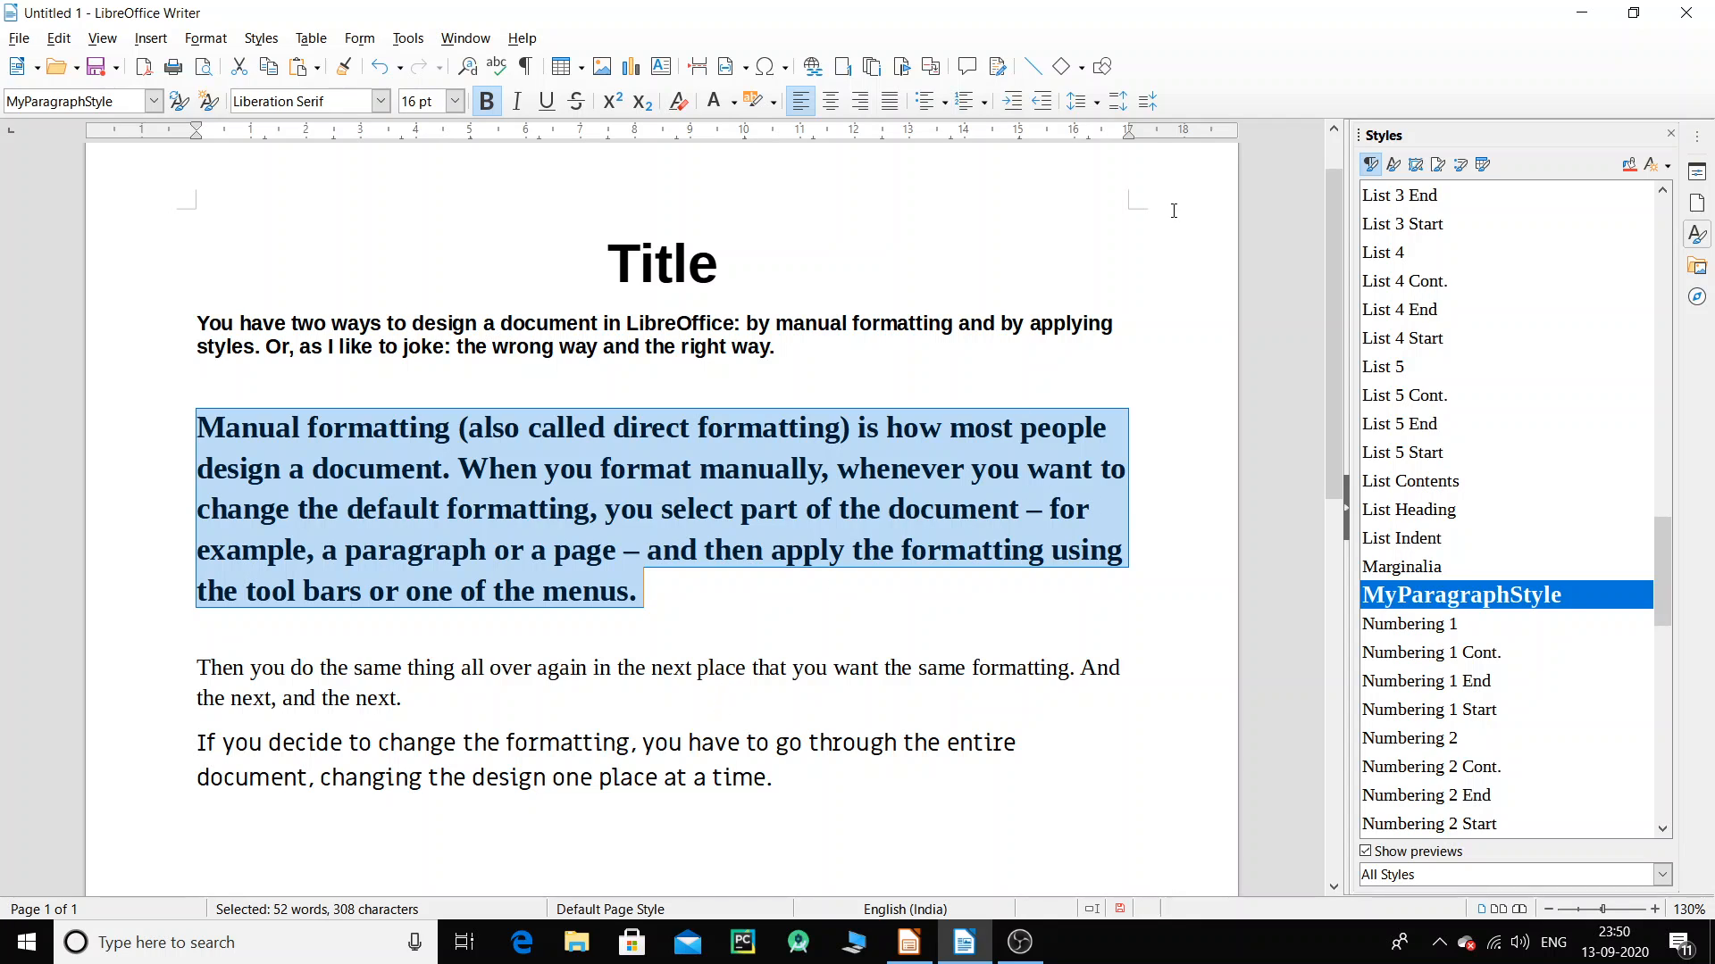
Switch to the character styles and apply Emphasis to the word "again" in the "Then you do the same thing" paragraph.
{"action": "left_click", "coordinate": [1394, 165]}
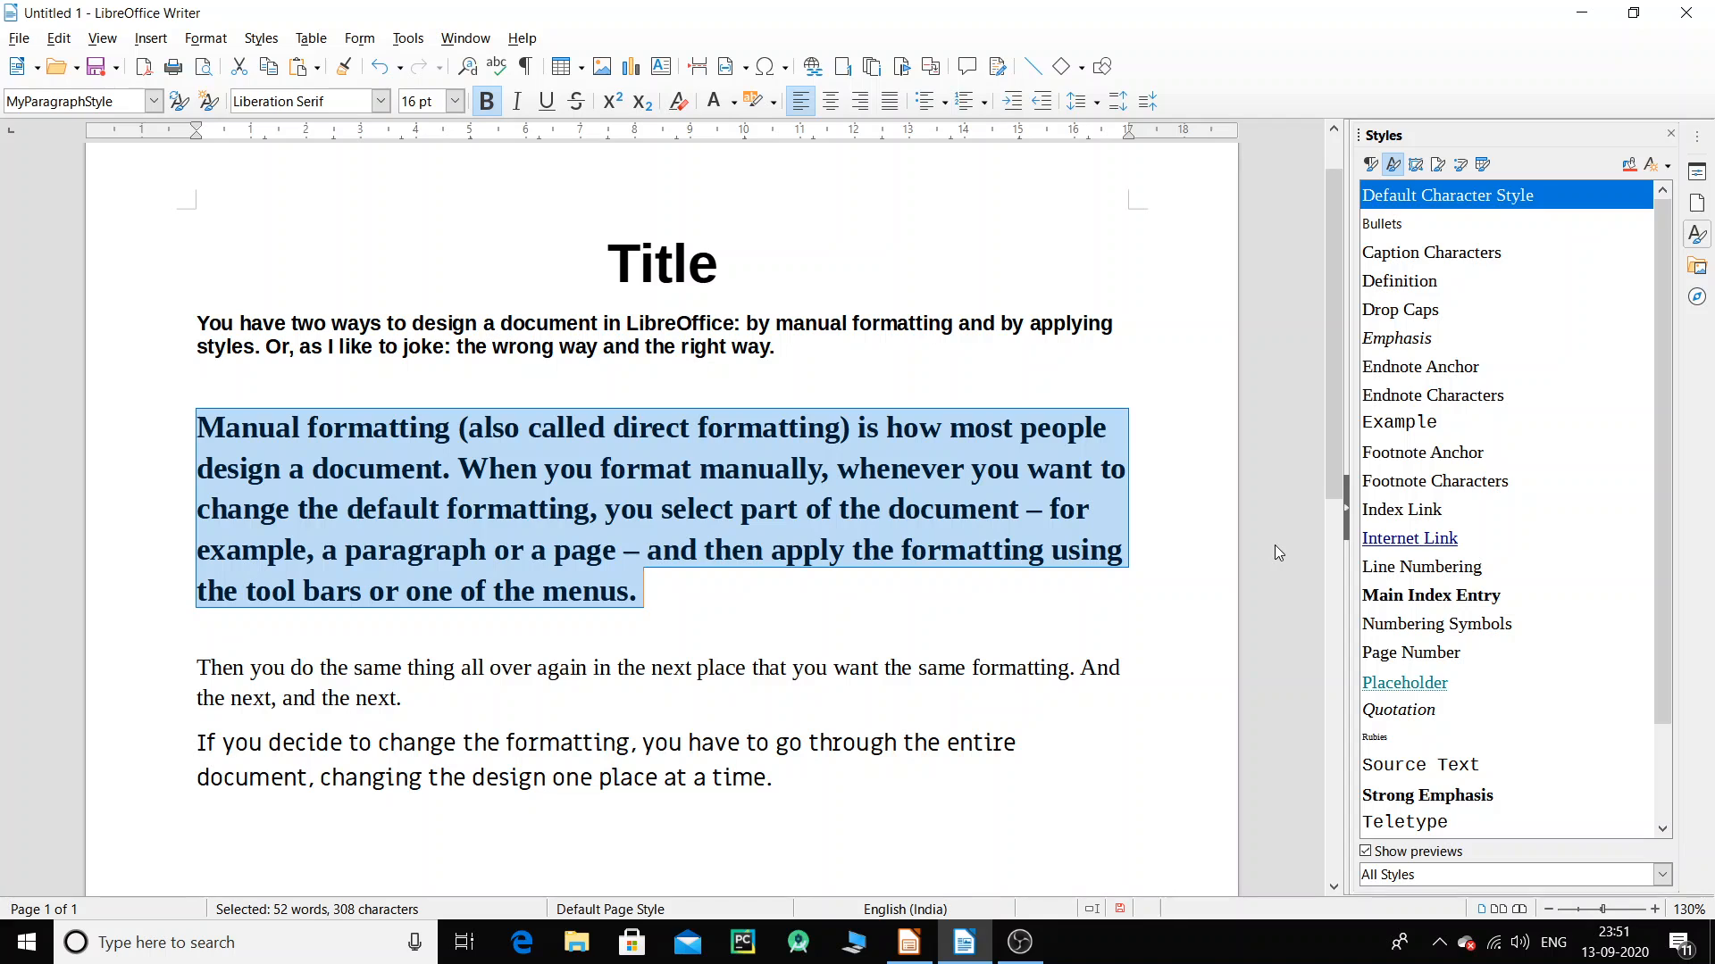
{"action": "left_click", "coordinate": [804, 549]}
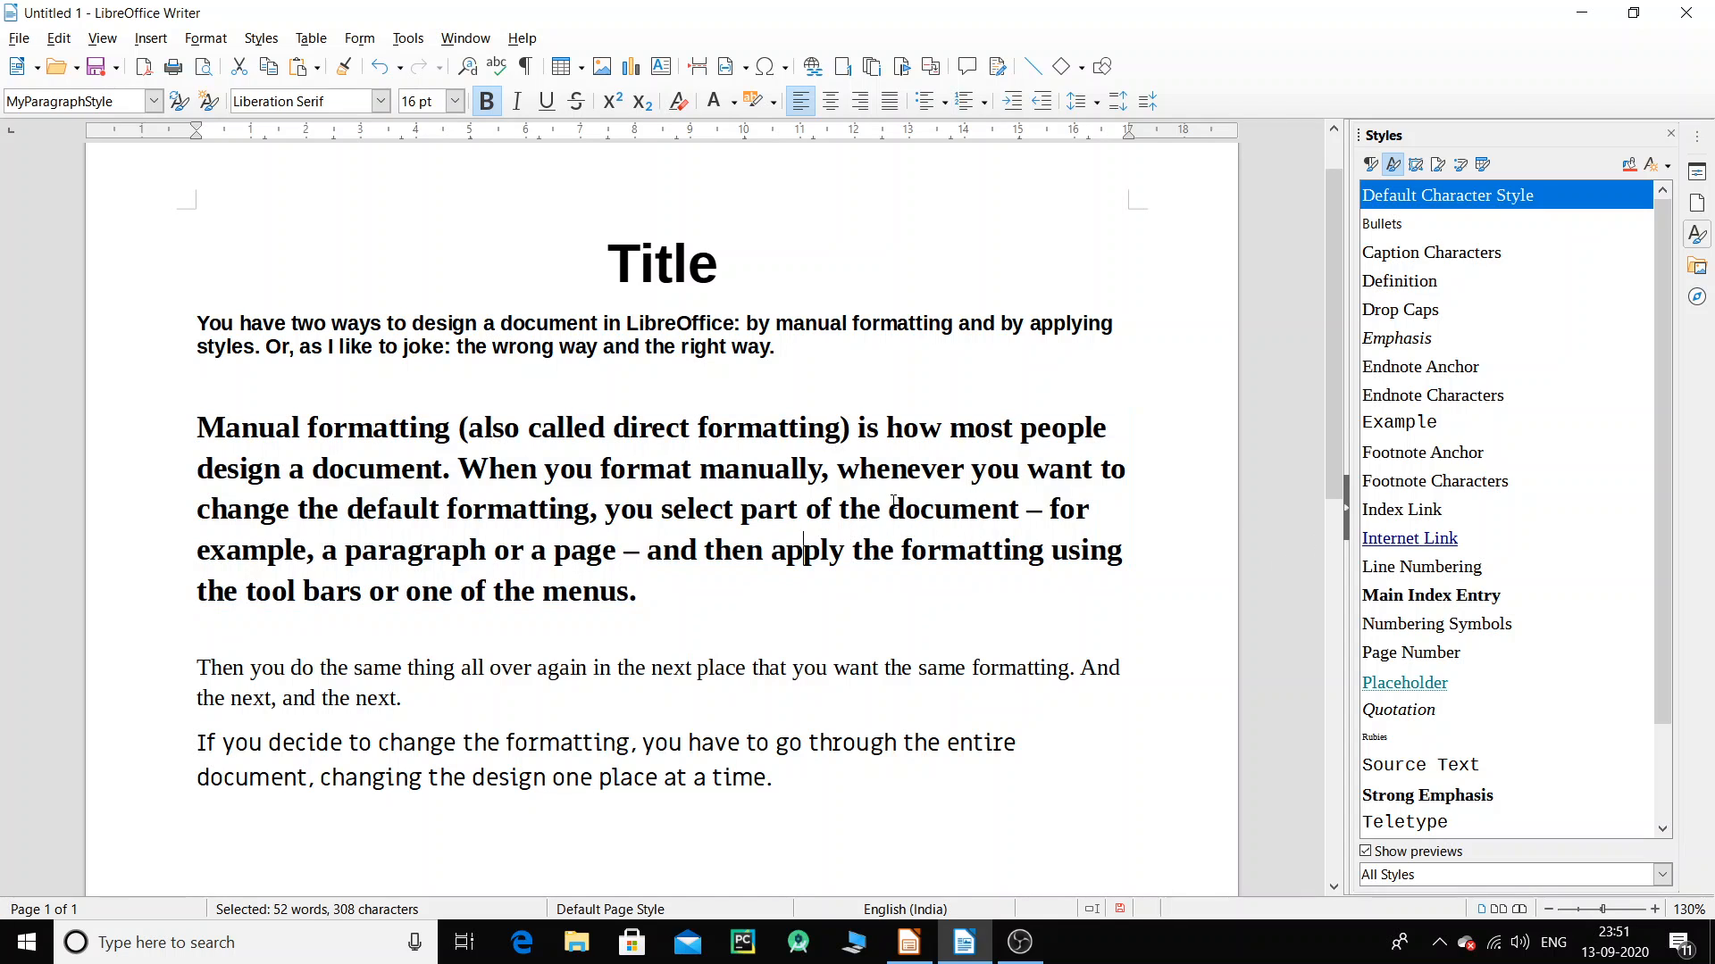
{"action": "left_click_drag", "start_coordinate": [537, 670], "coordinate": [586, 670]}
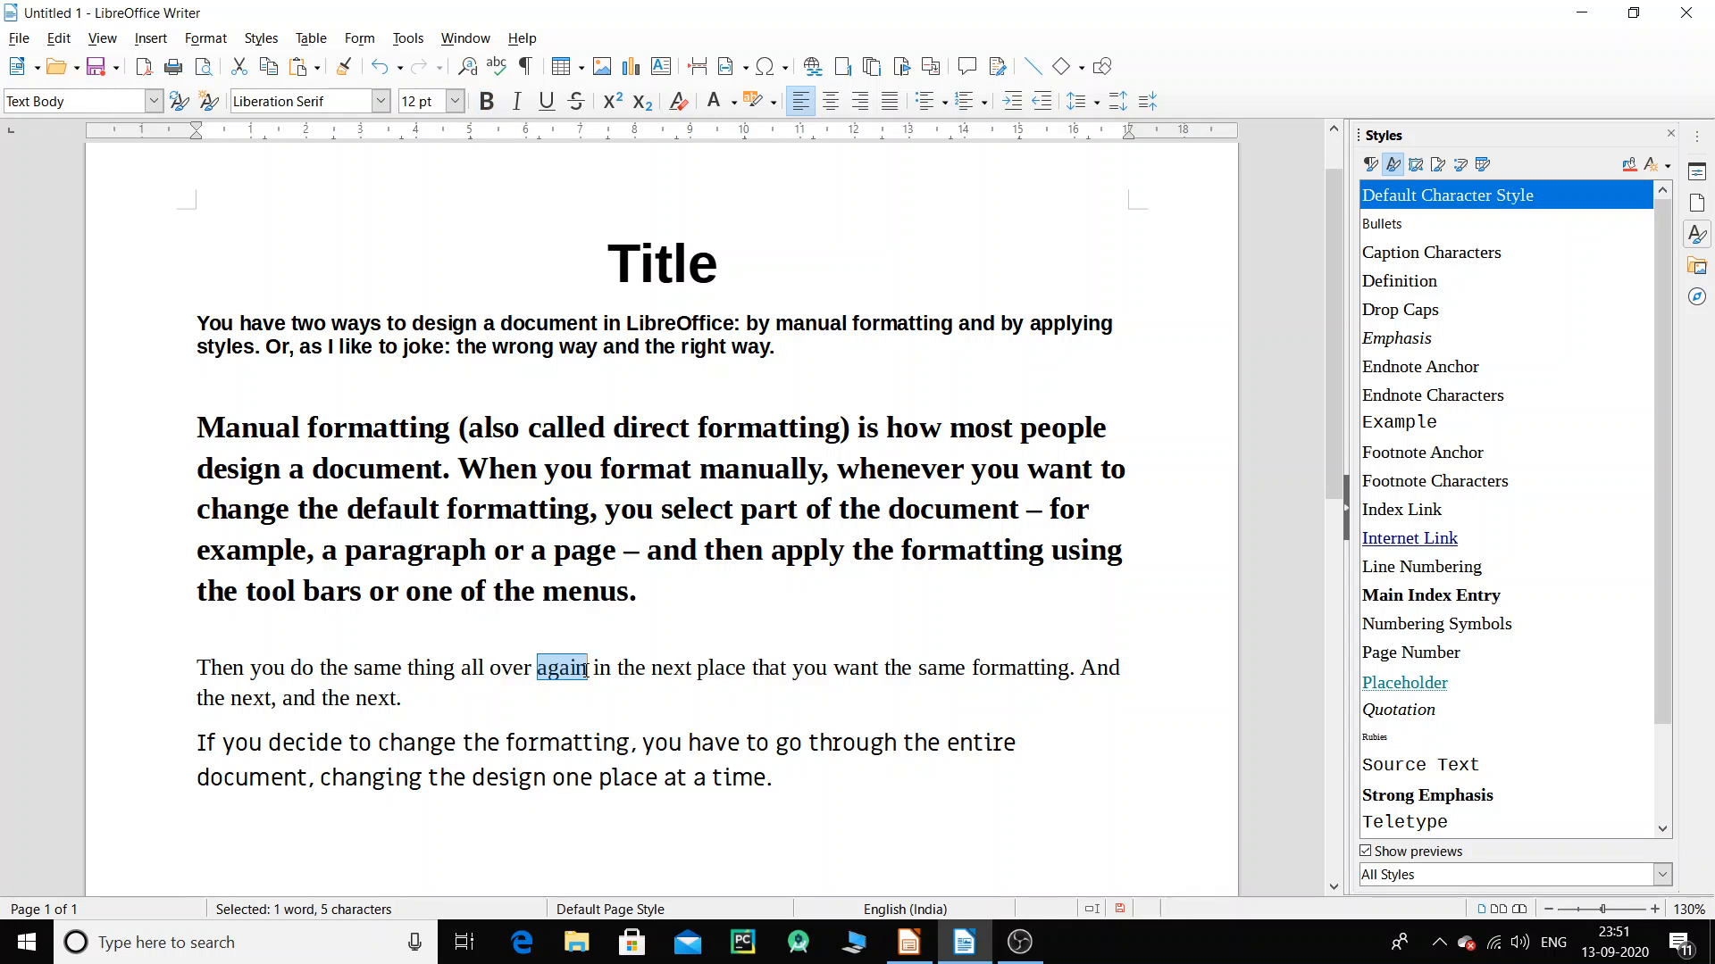
{"action": "left_click_drag", "start_coordinate": [537, 669], "coordinate": [589, 669]}
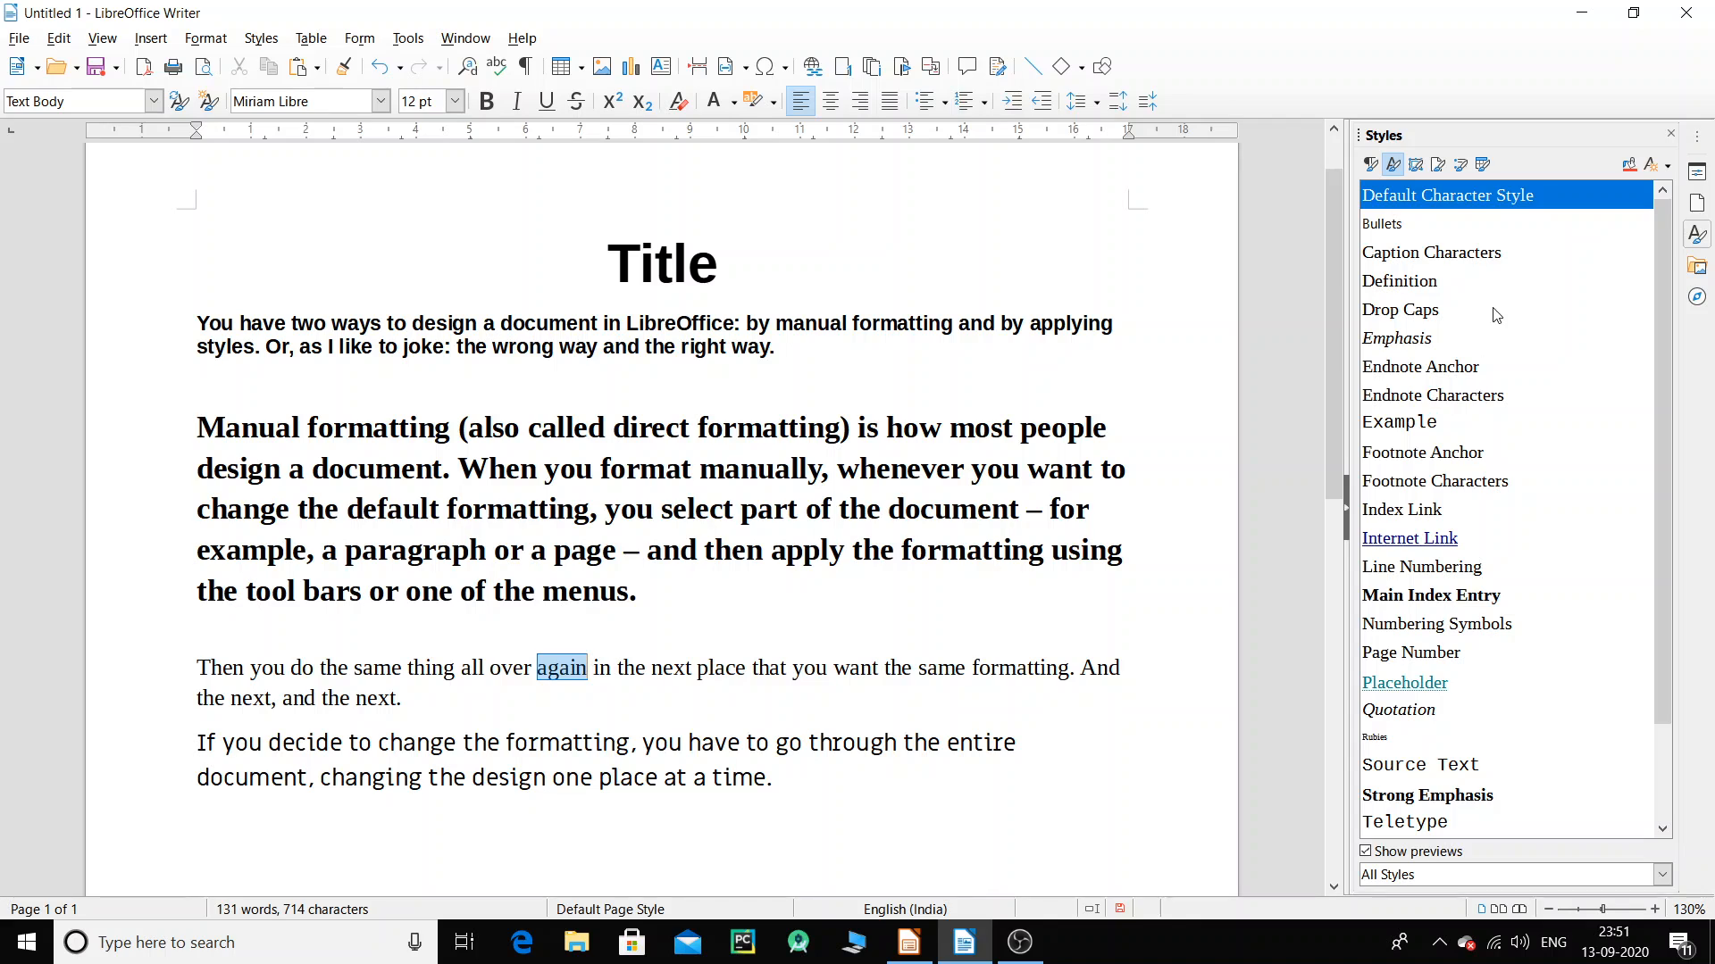
{"action": "double_click", "coordinate": [1413, 347]}
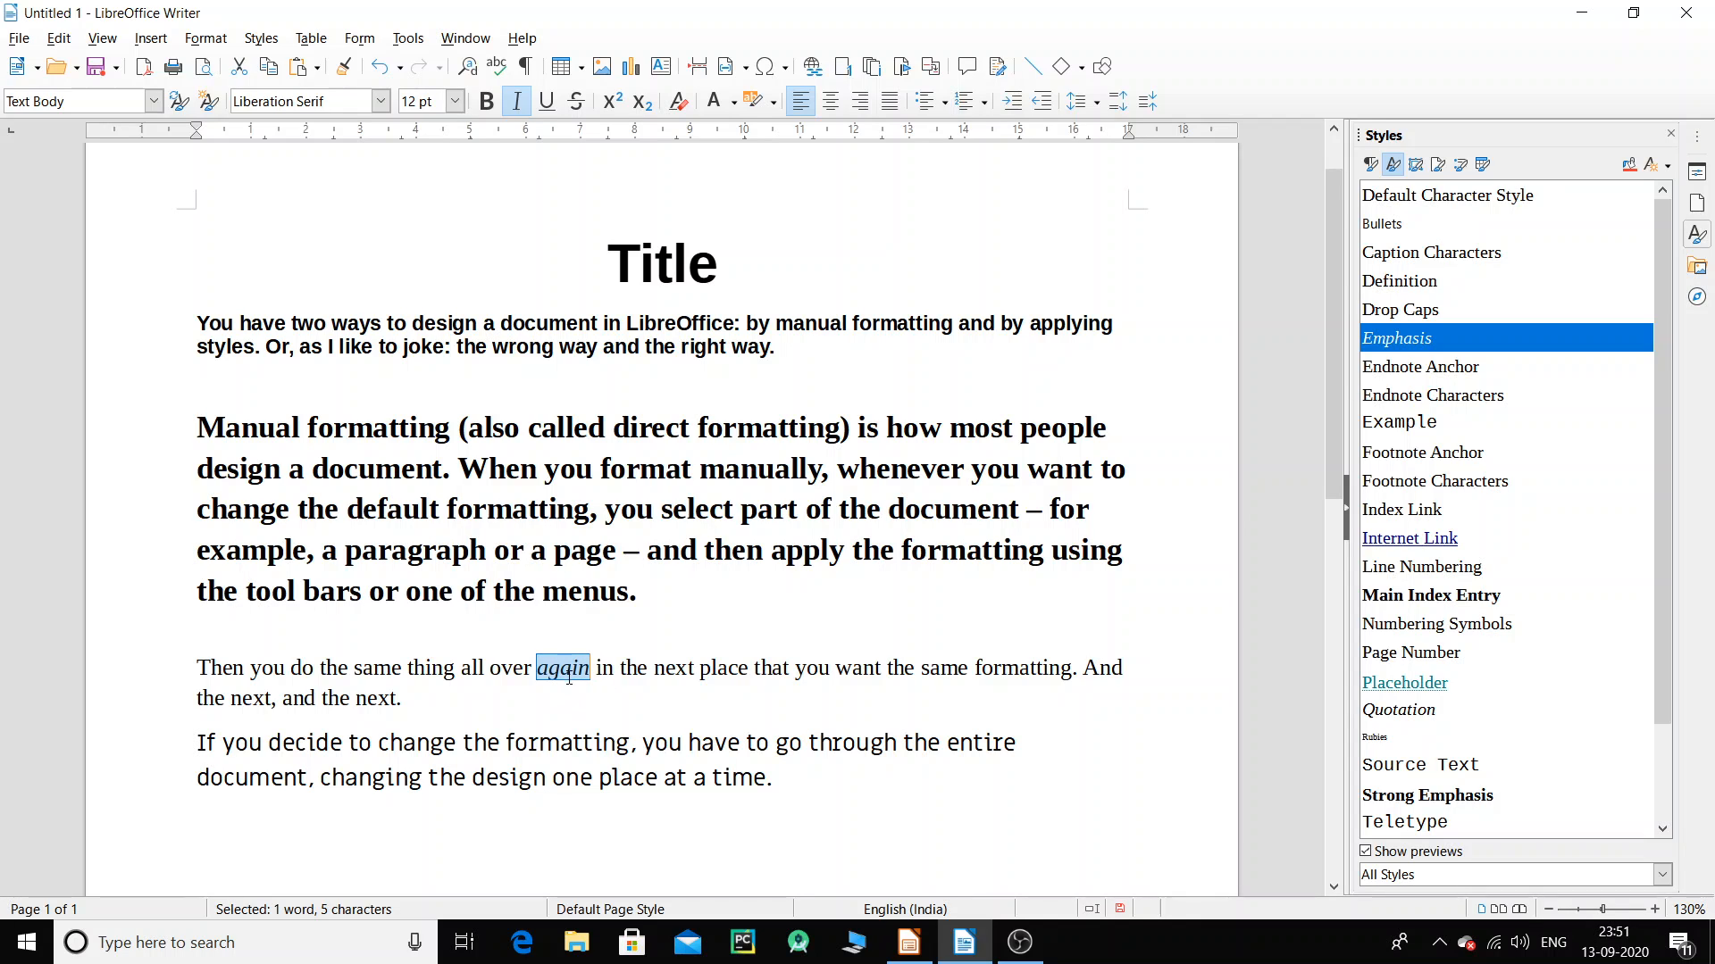
Try the Example and Definition character styles on the word "again" and finish with Quotation.
{"action": "left_click", "coordinate": [1415, 425]}
{"action": "double_click", "coordinate": [1414, 425]}
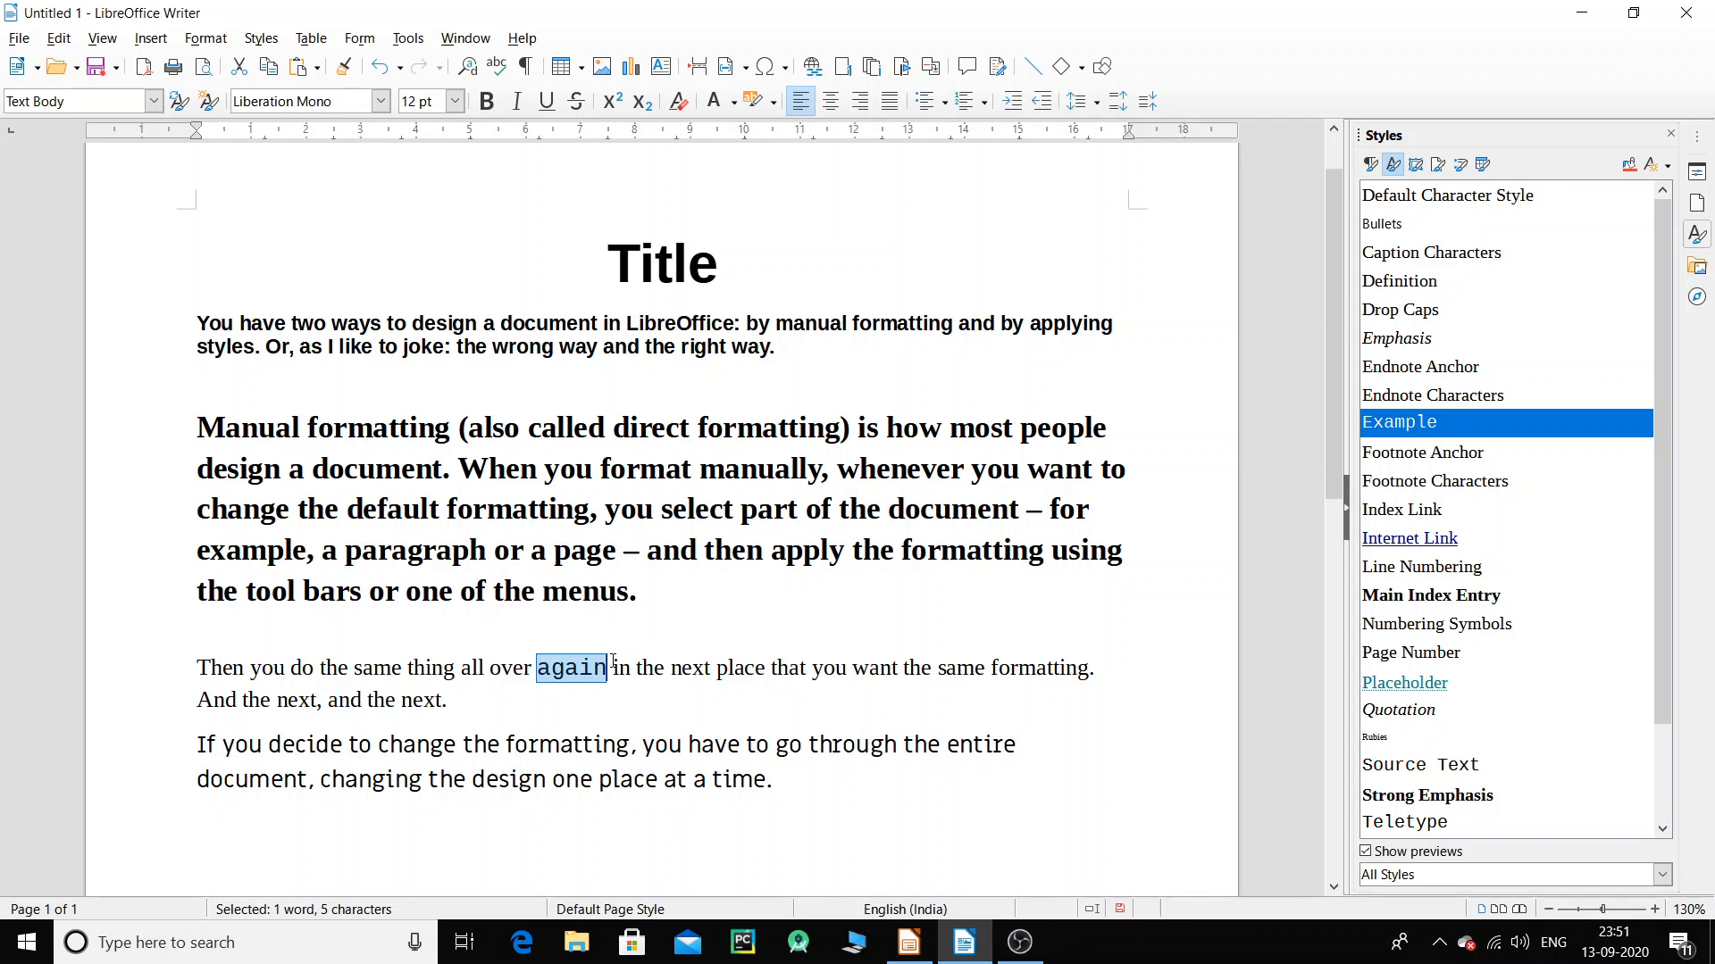
{"action": "scroll", "coordinate": [614, 662], "scroll_direction": "up", "scroll_amount": 1}
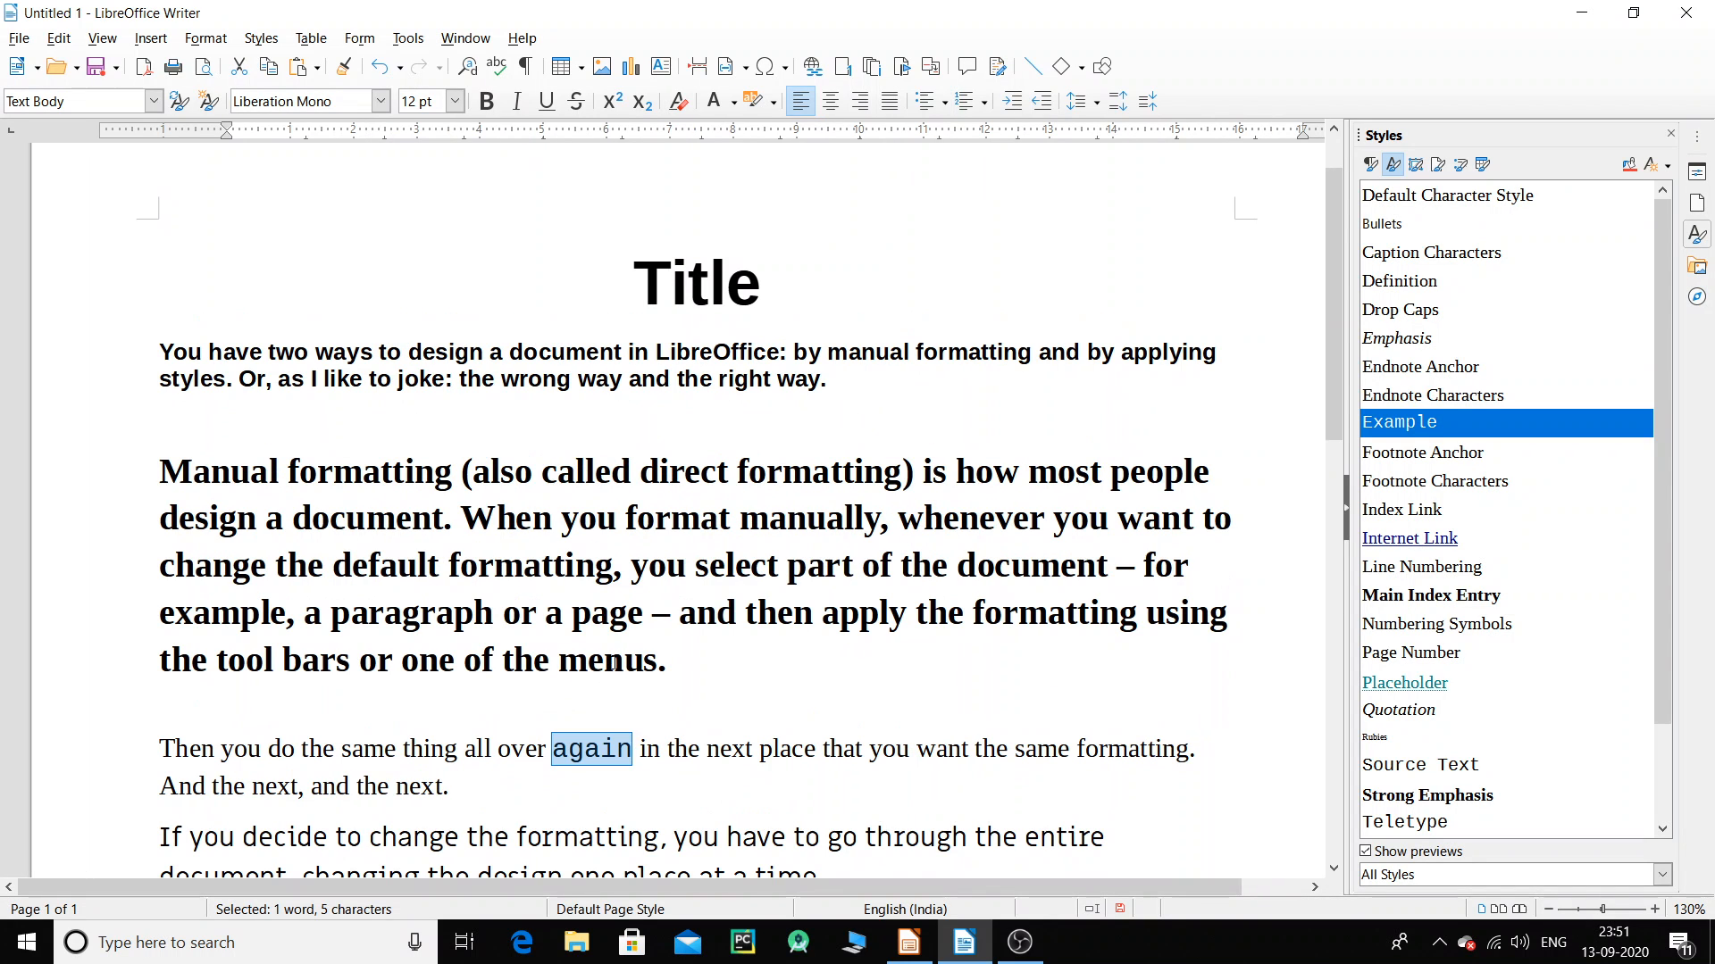
{"action": "double_click", "coordinate": [1398, 281]}
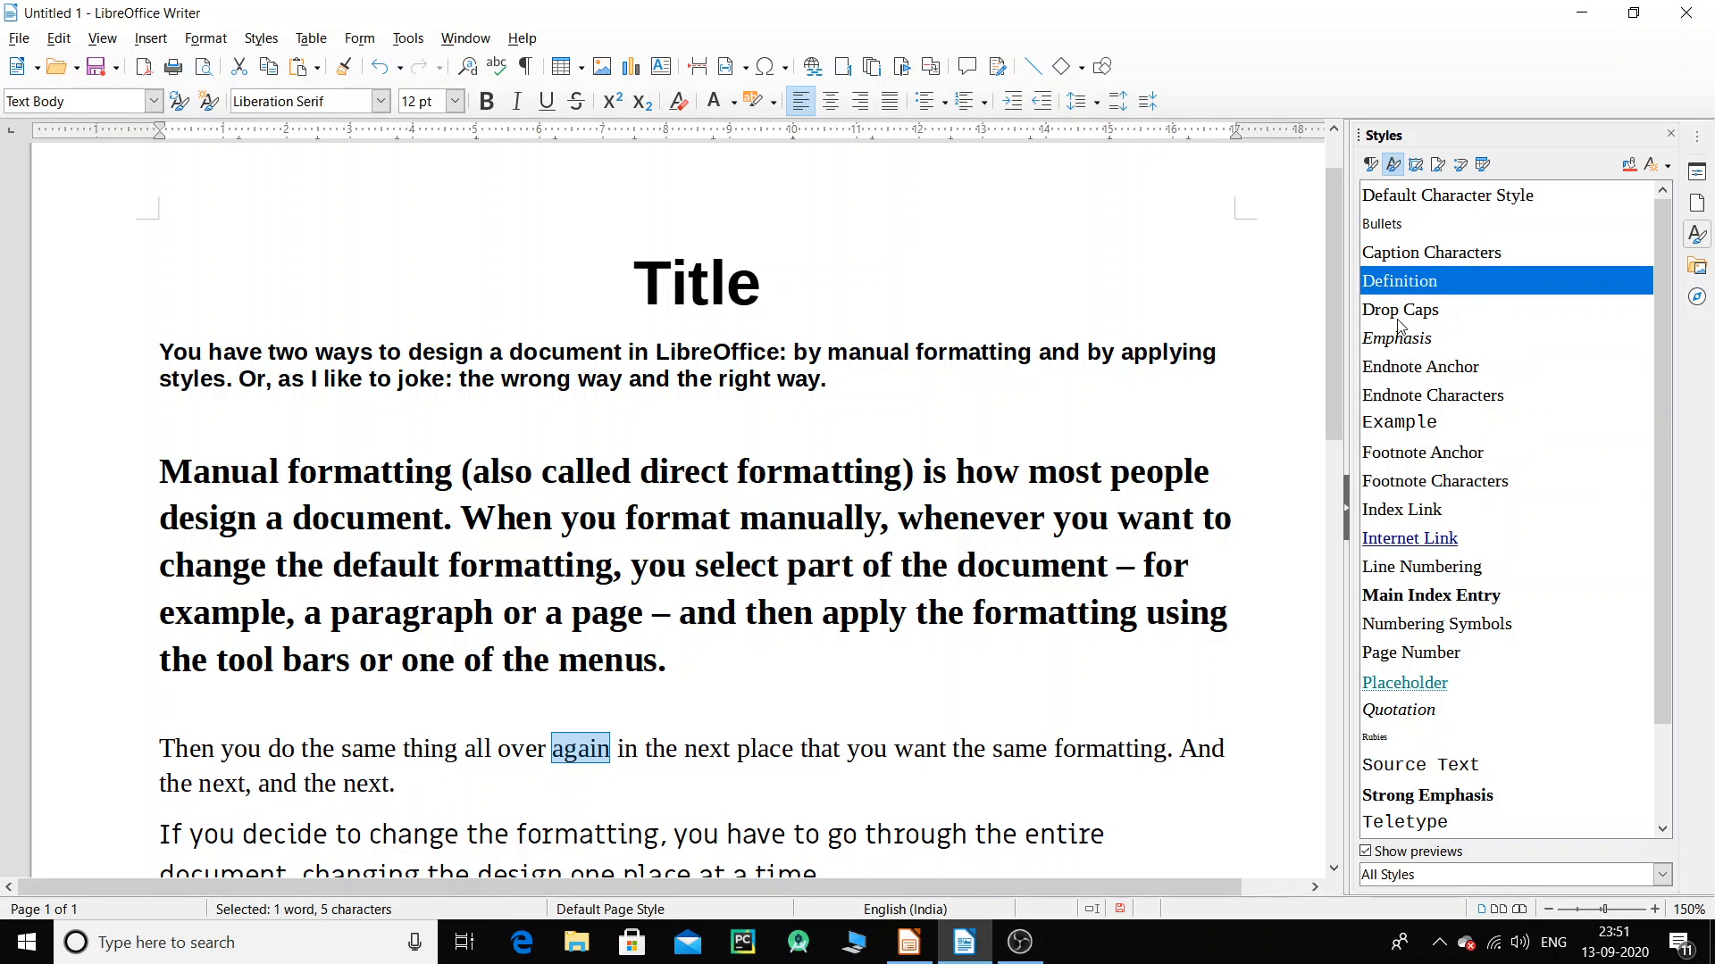
{"action": "left_click", "coordinate": [1399, 316]}
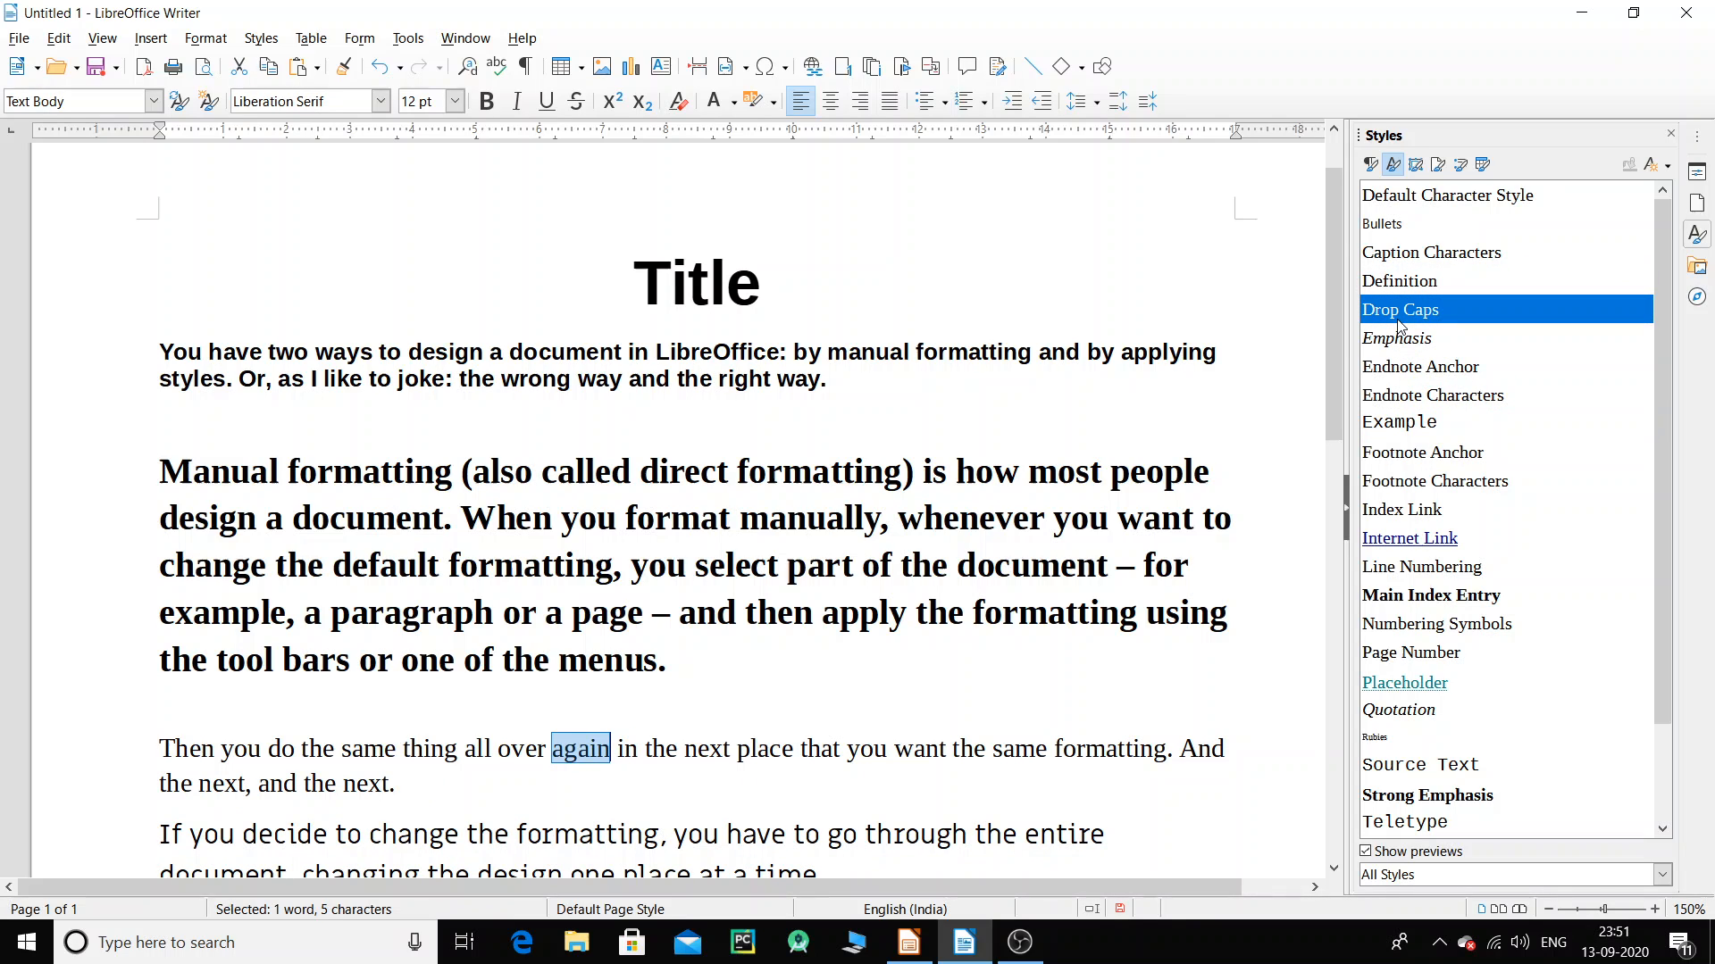
{"action": "double_click", "coordinate": [1419, 712]}
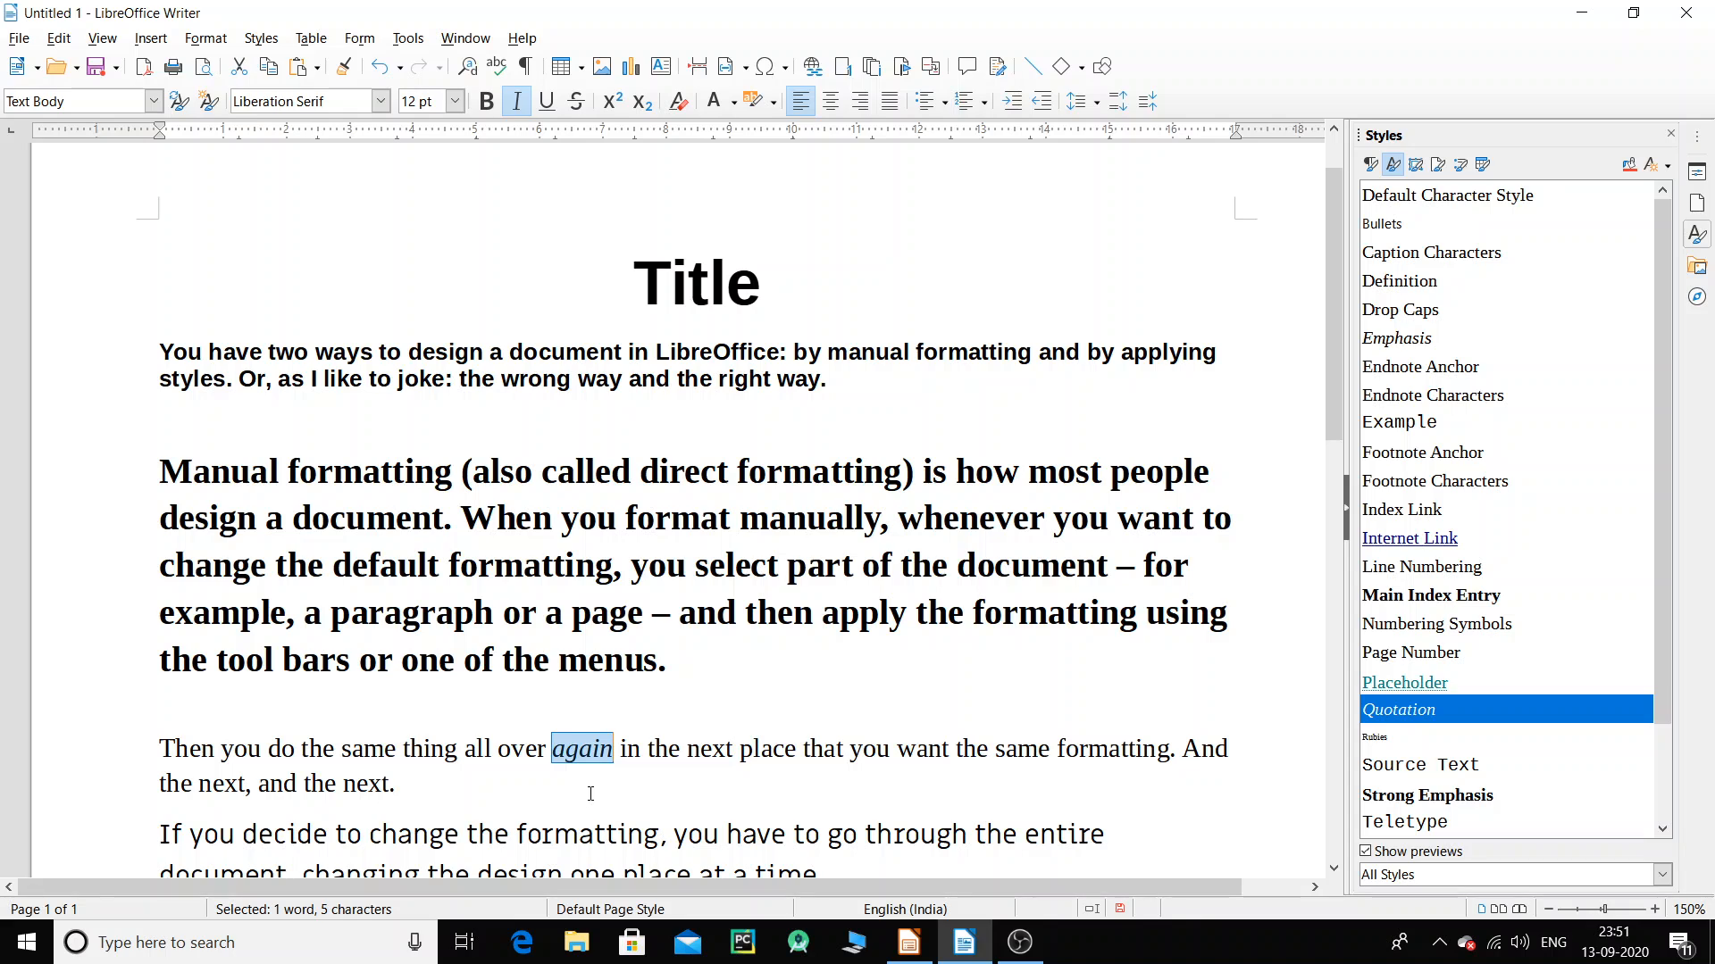
Select the letter "f" of "format" in the bold paragraph and compare the paragraph style list with the character style list.
{"action": "left_click_drag", "start_coordinate": [619, 531], "coordinate": [638, 527]}
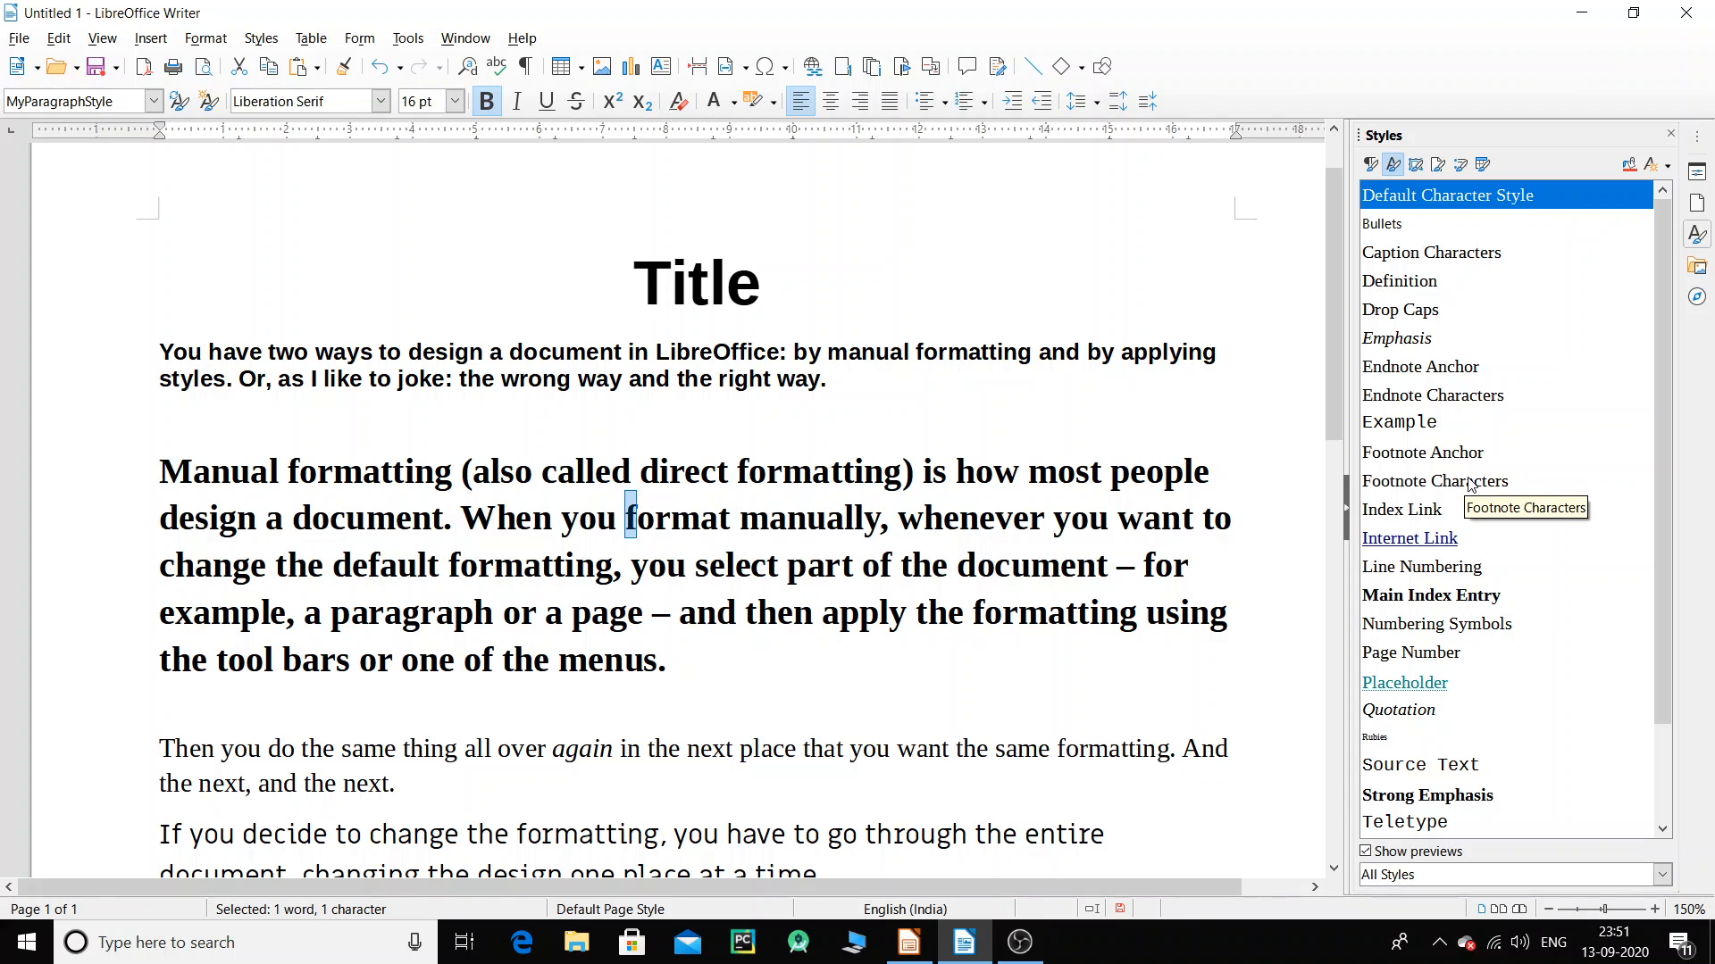
{"action": "left_click", "coordinate": [1371, 164]}
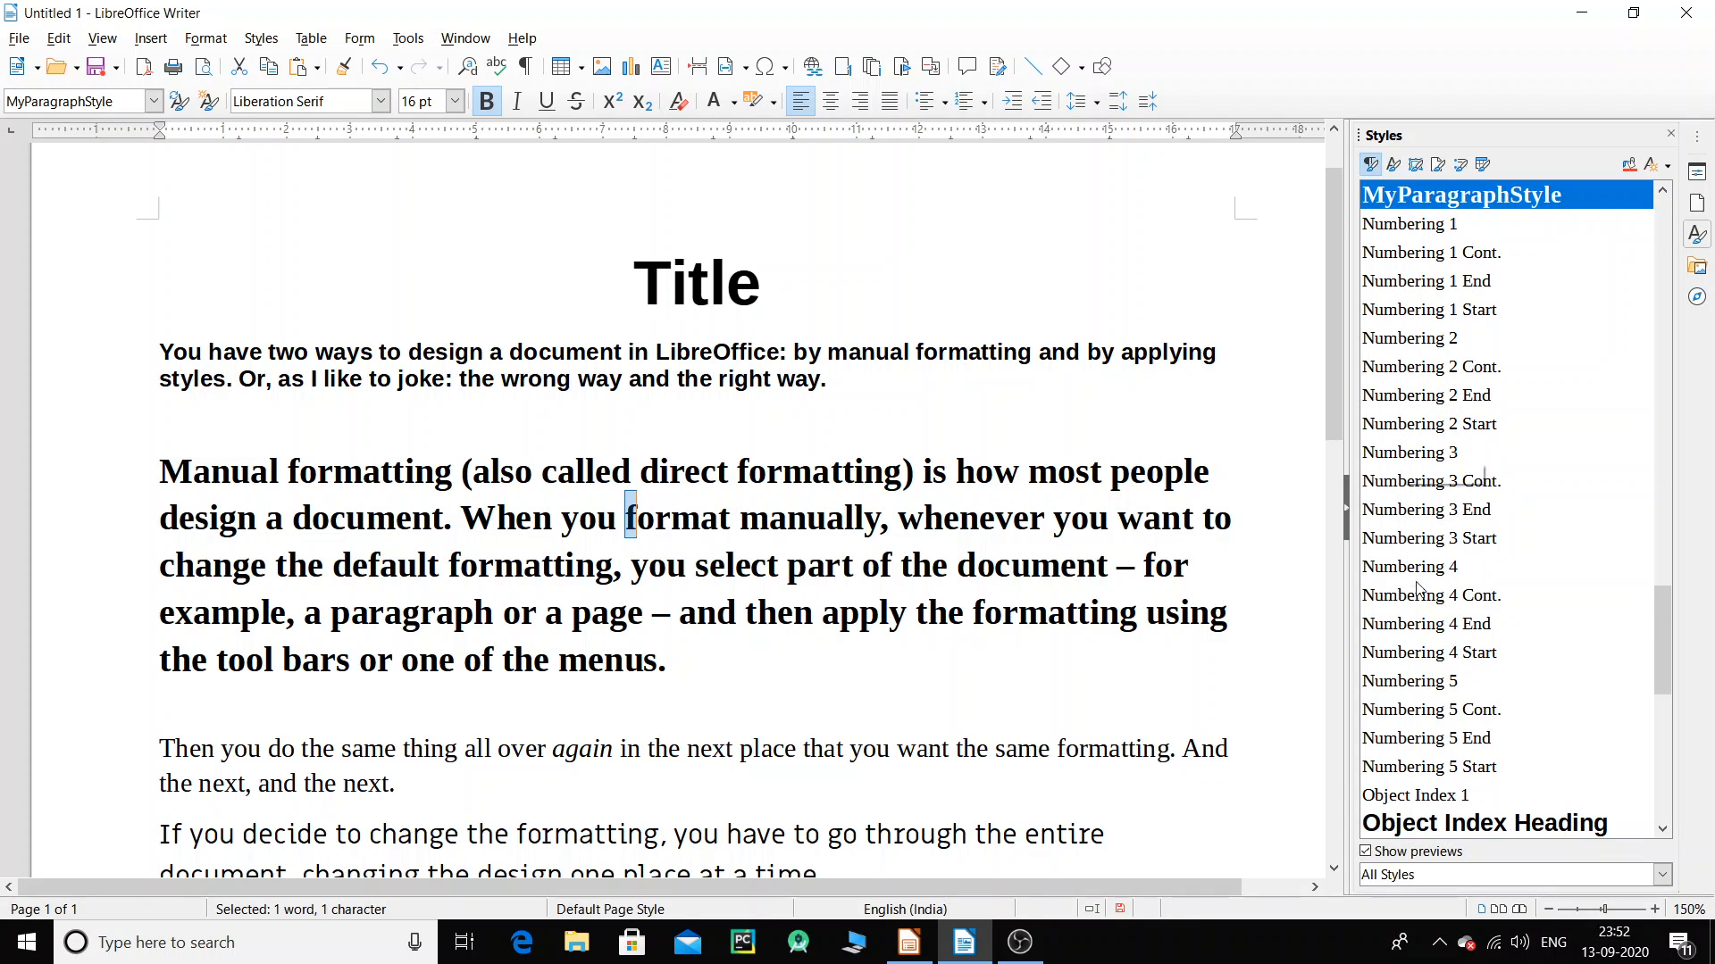
{"action": "left_click", "coordinate": [1394, 166]}
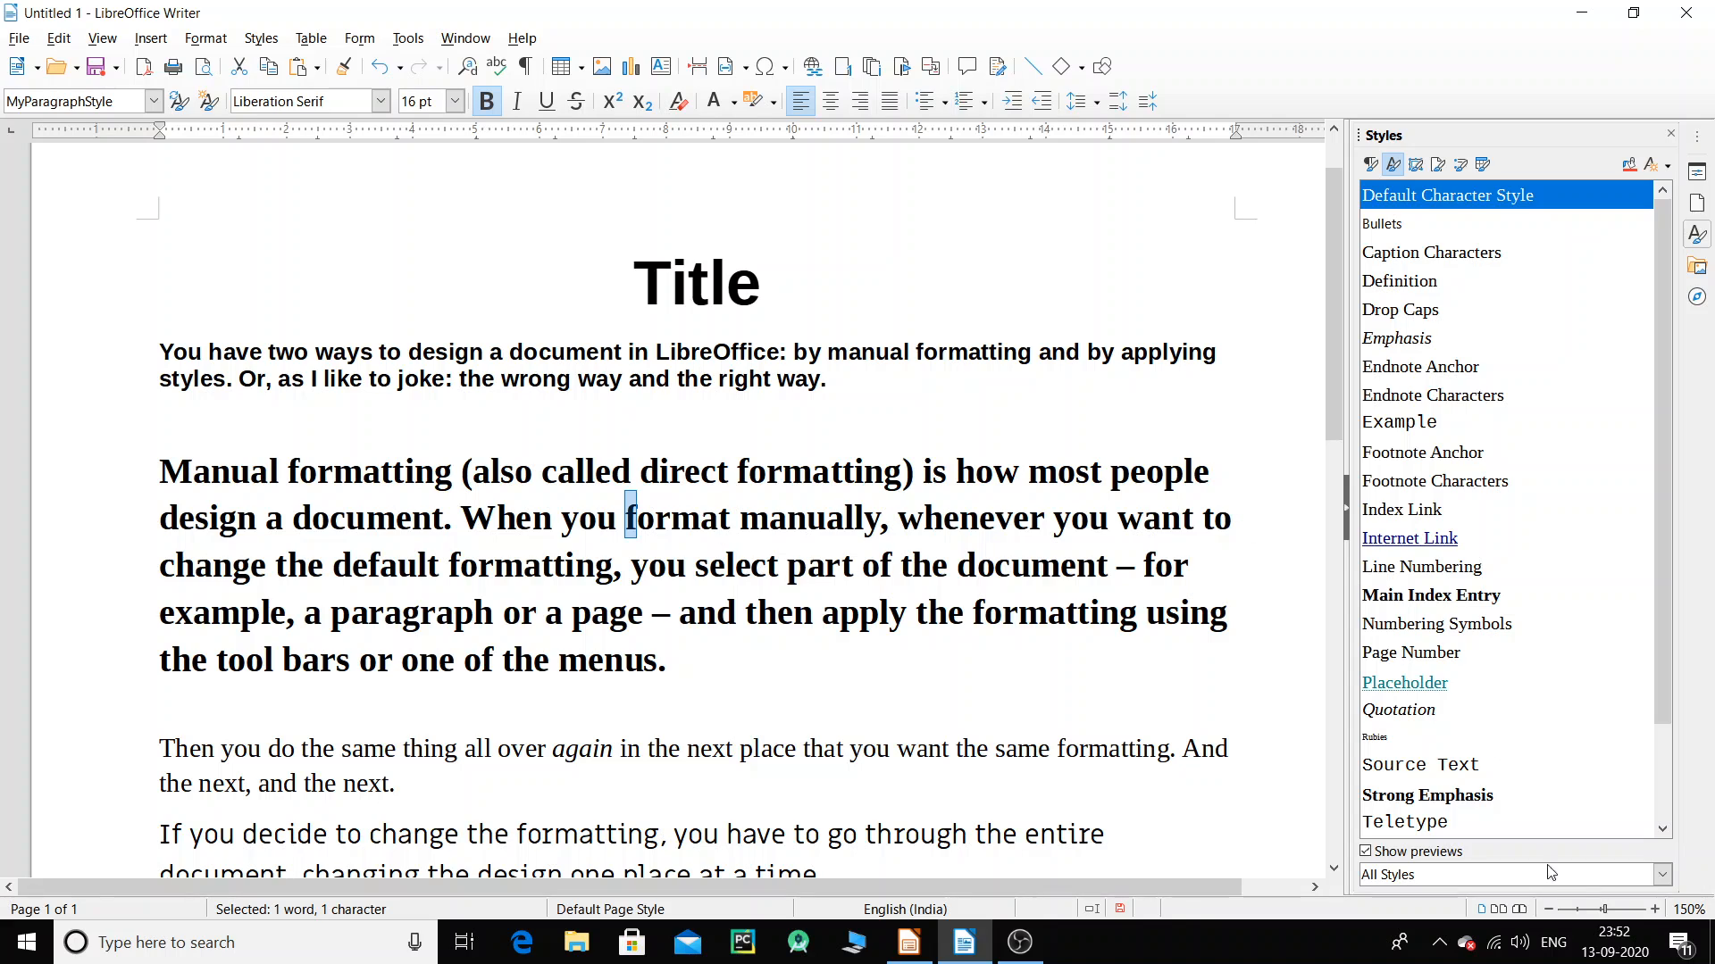
Filter the character styles to Custom Styles and start creating a new character style there.
{"action": "left_click", "coordinate": [1662, 878]}
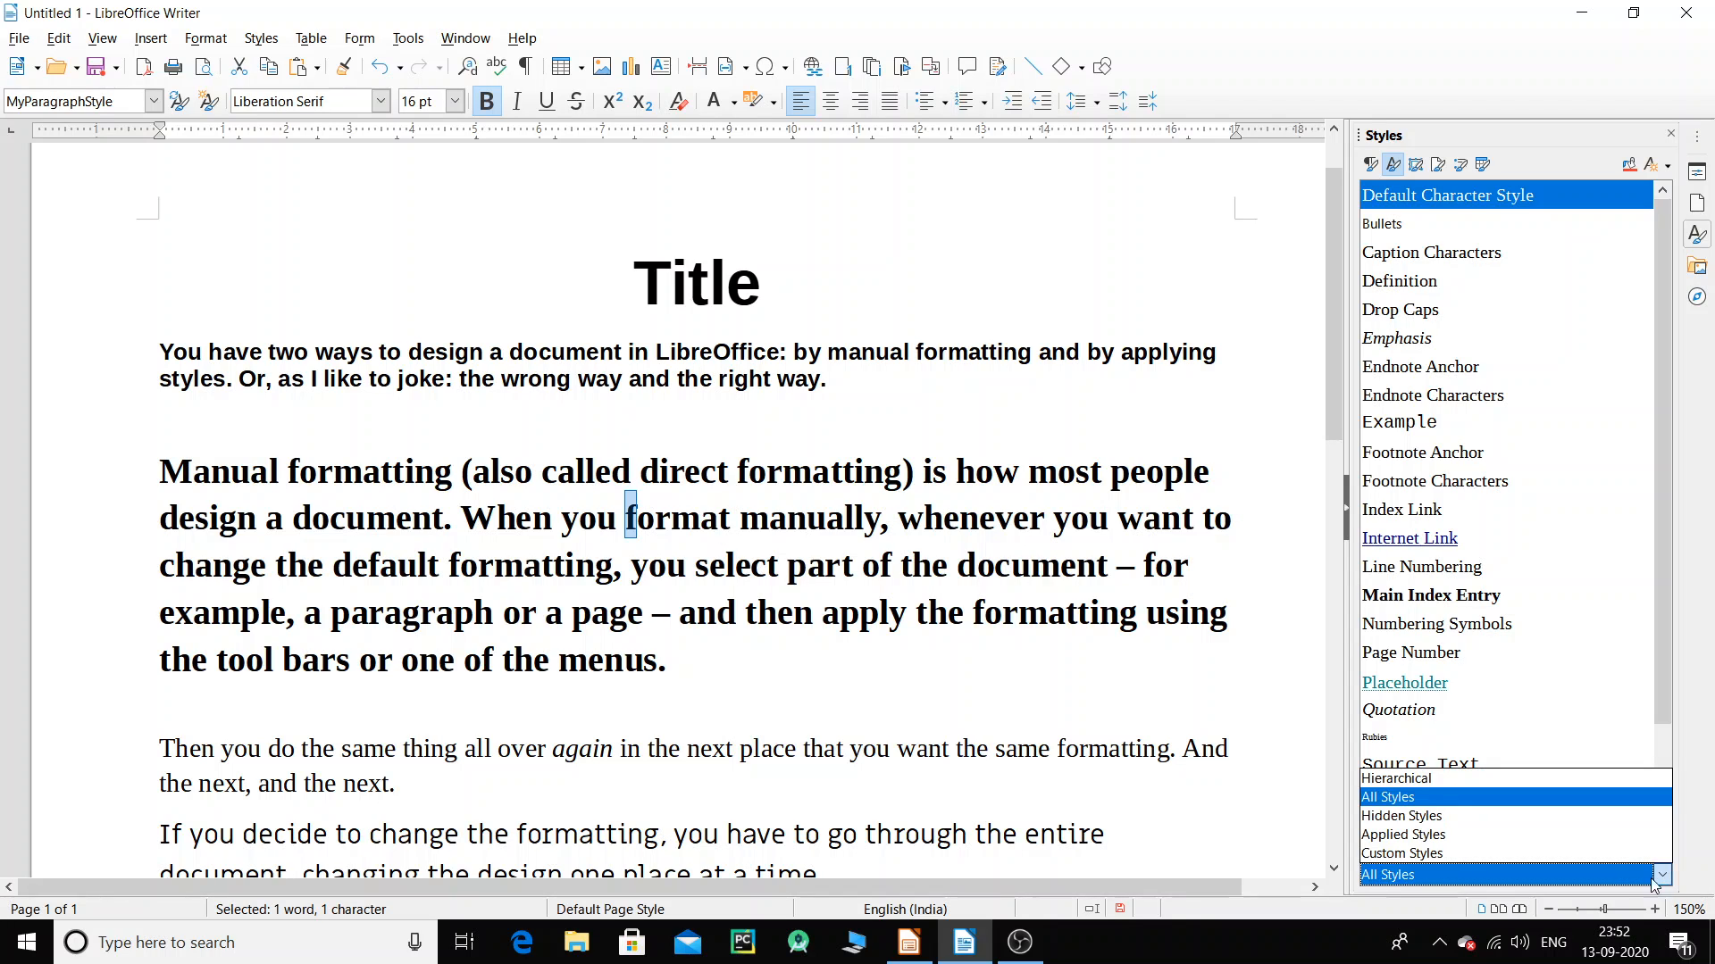
{"action": "left_click", "coordinate": [1394, 857]}
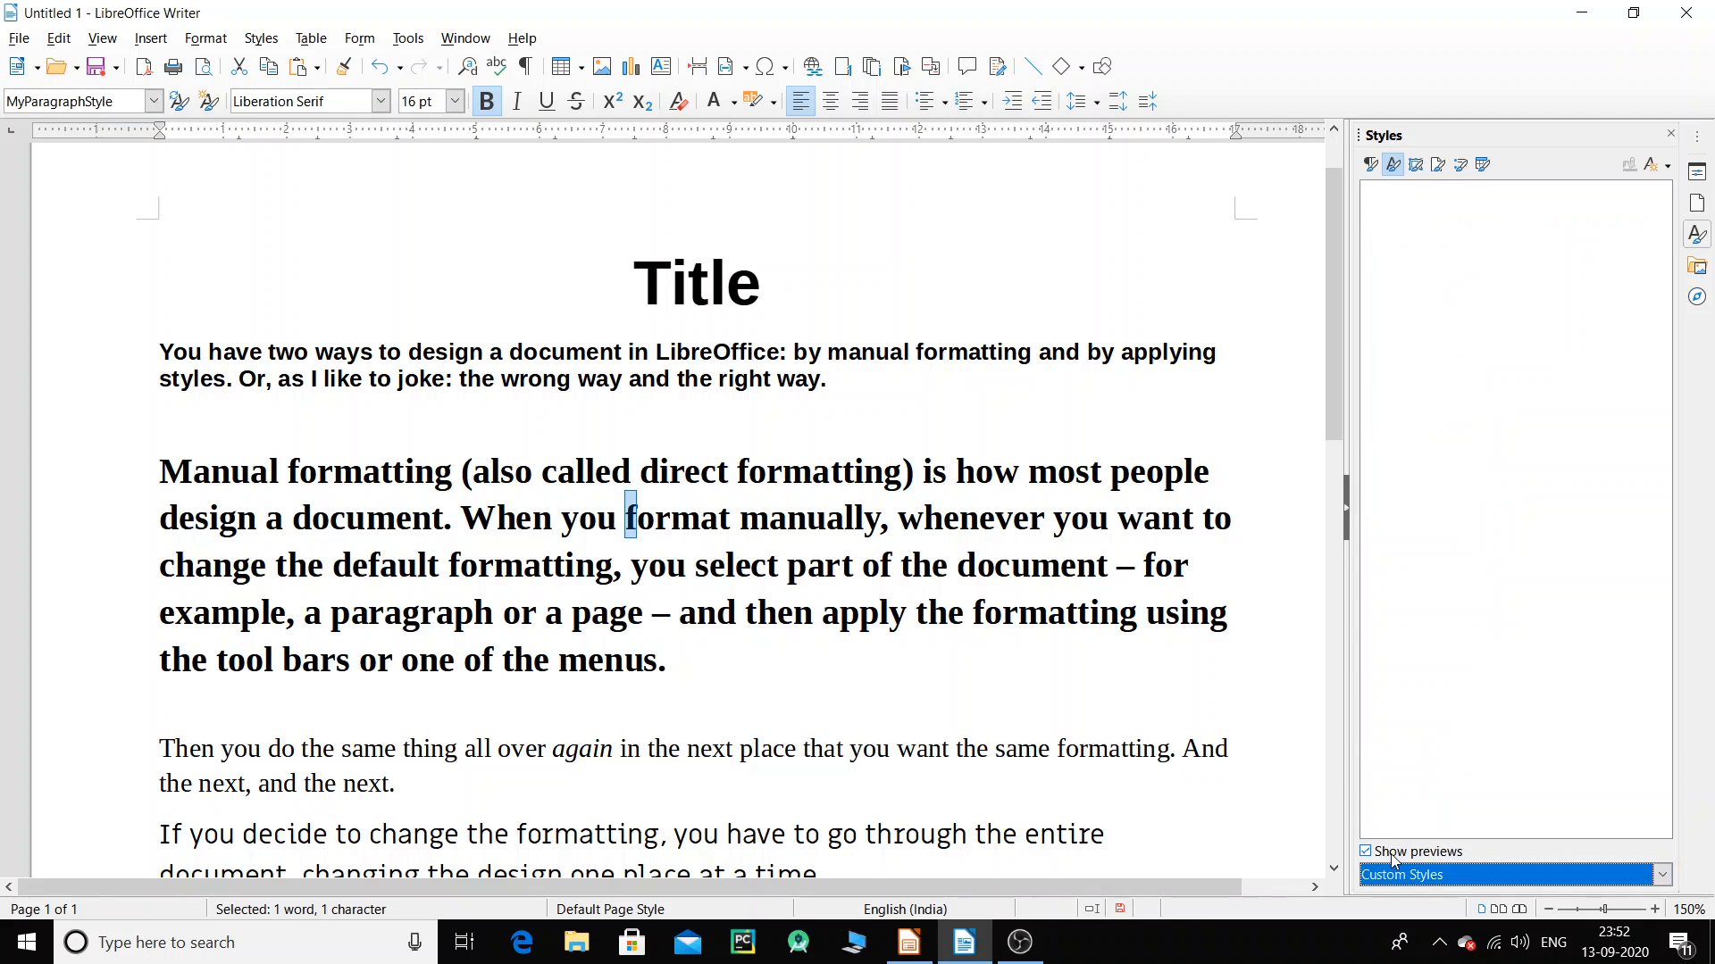
{"action": "right_click", "coordinate": [1489, 212]}
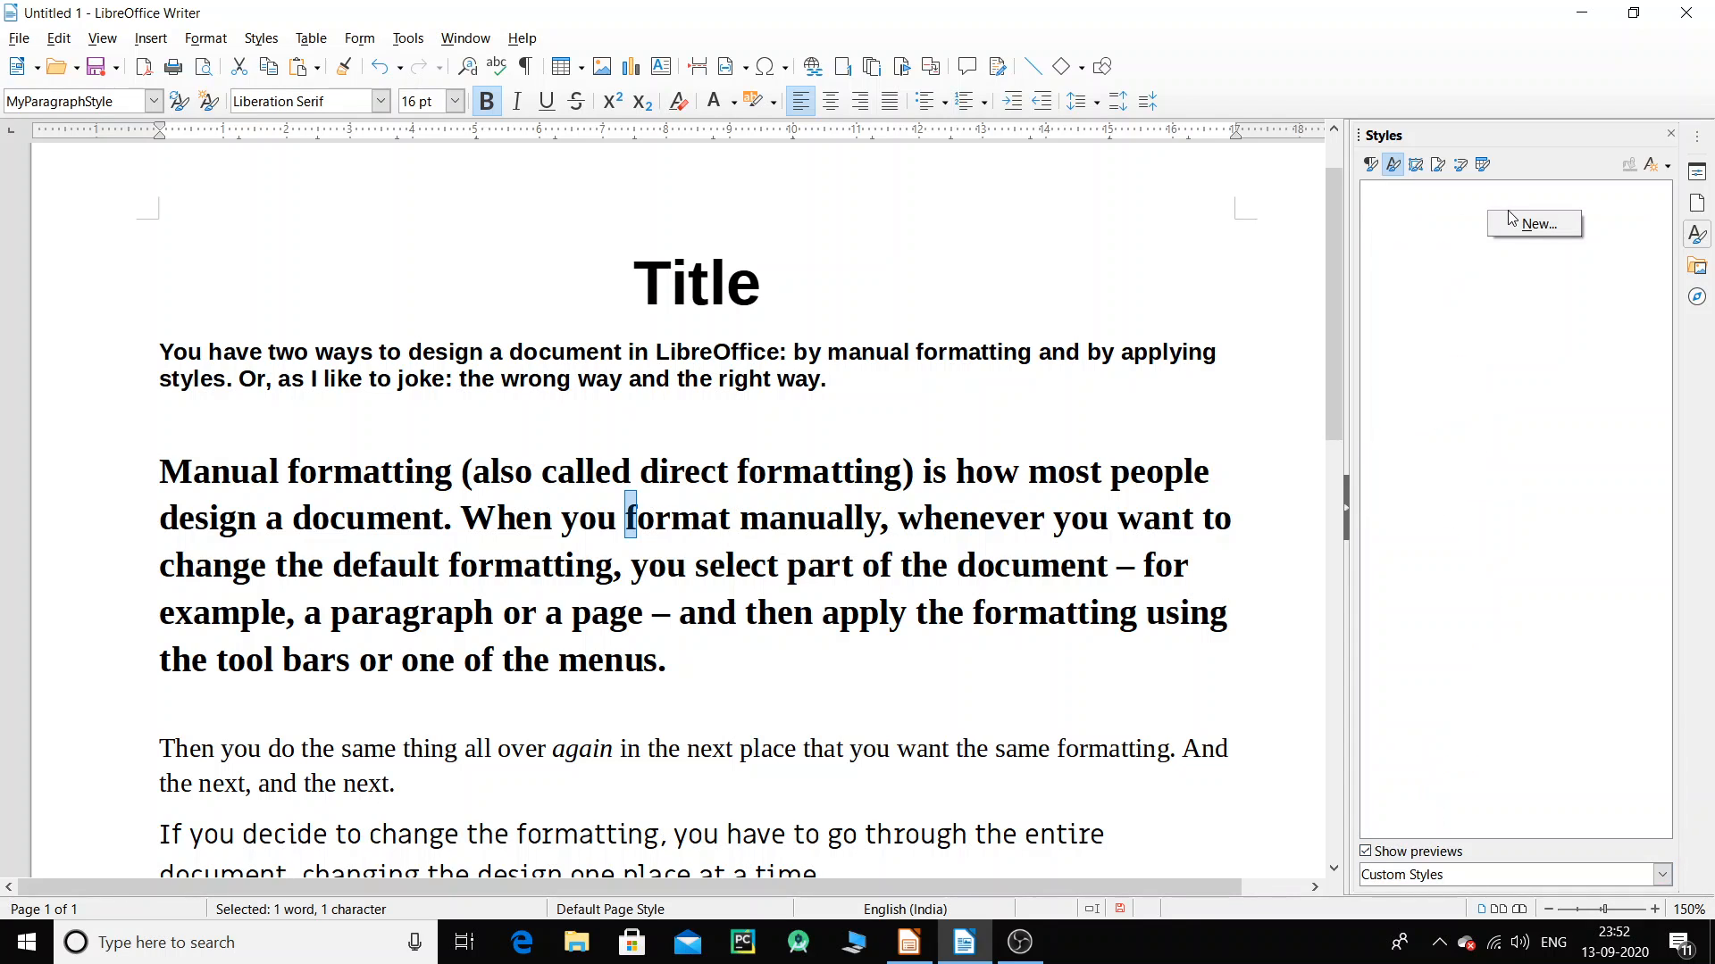
{"action": "left_click", "coordinate": [1543, 227]}
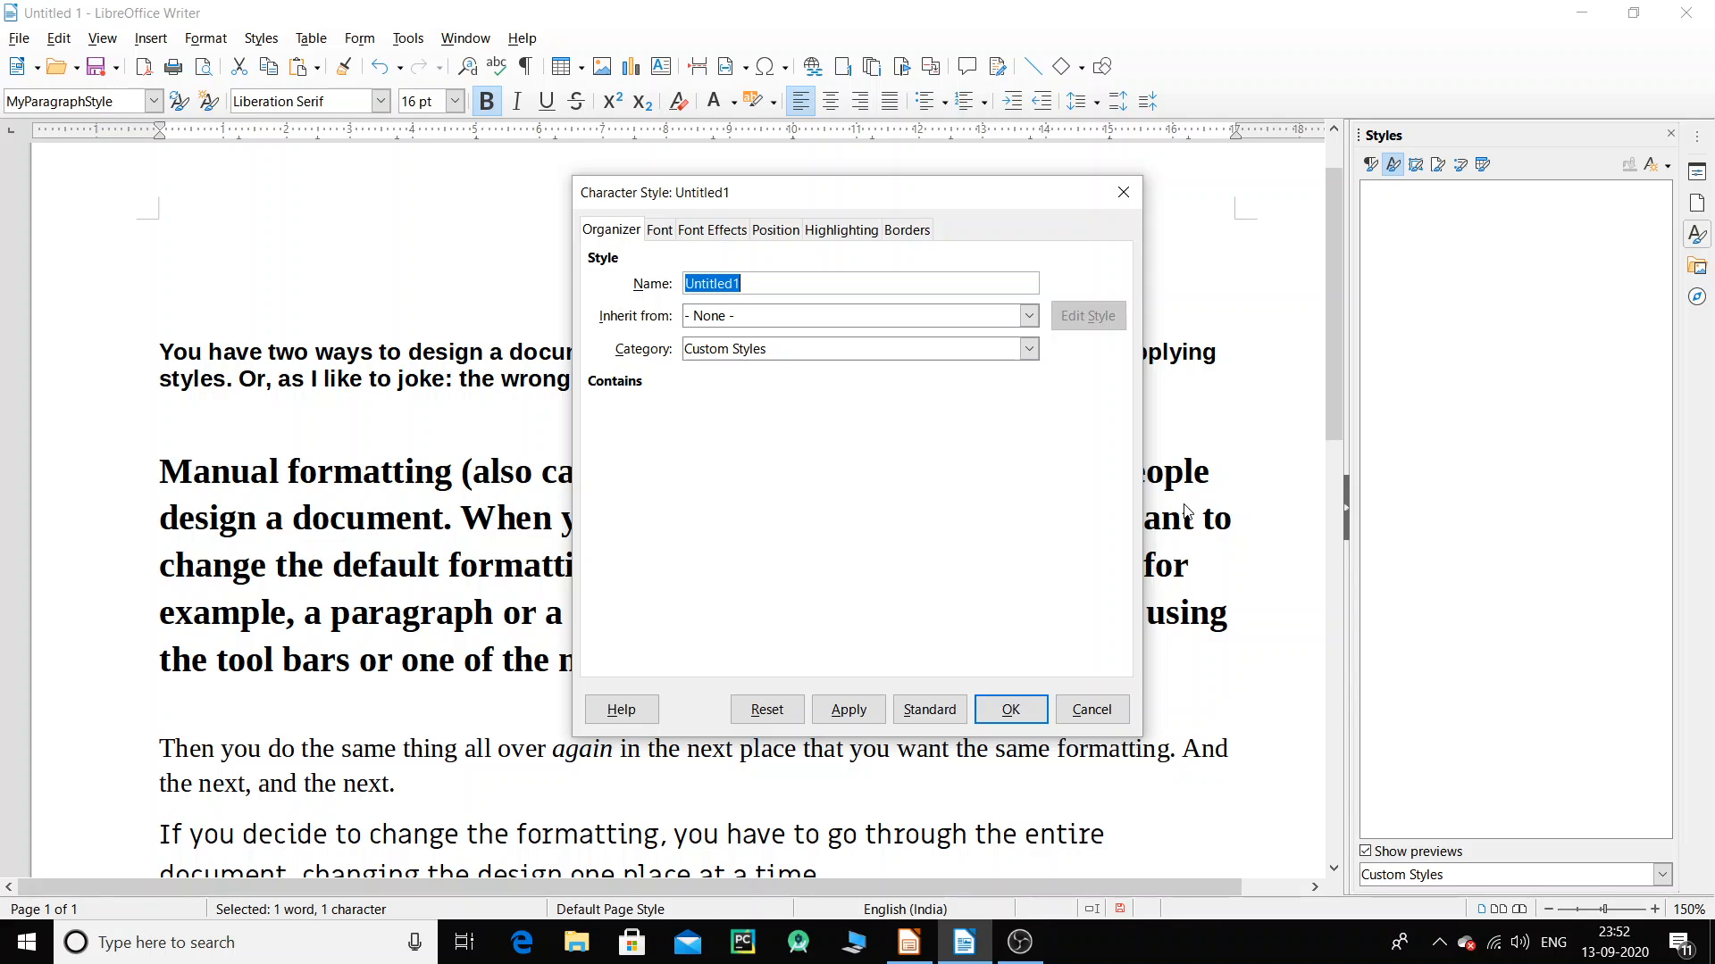
Name the new character style MyCharacterStyle.
{"action": "type", "text": "Mych"}
{"action": "key", "text": "BackSpace"}
{"action": "key", "text": "BackSpace"}
{"action": "type", "text": "Charactrt"}
{"action": "key", "text": "BackSpace"}
{"action": "key", "text": "BackSpace"}
{"action": "type", "text": "erStyle"}
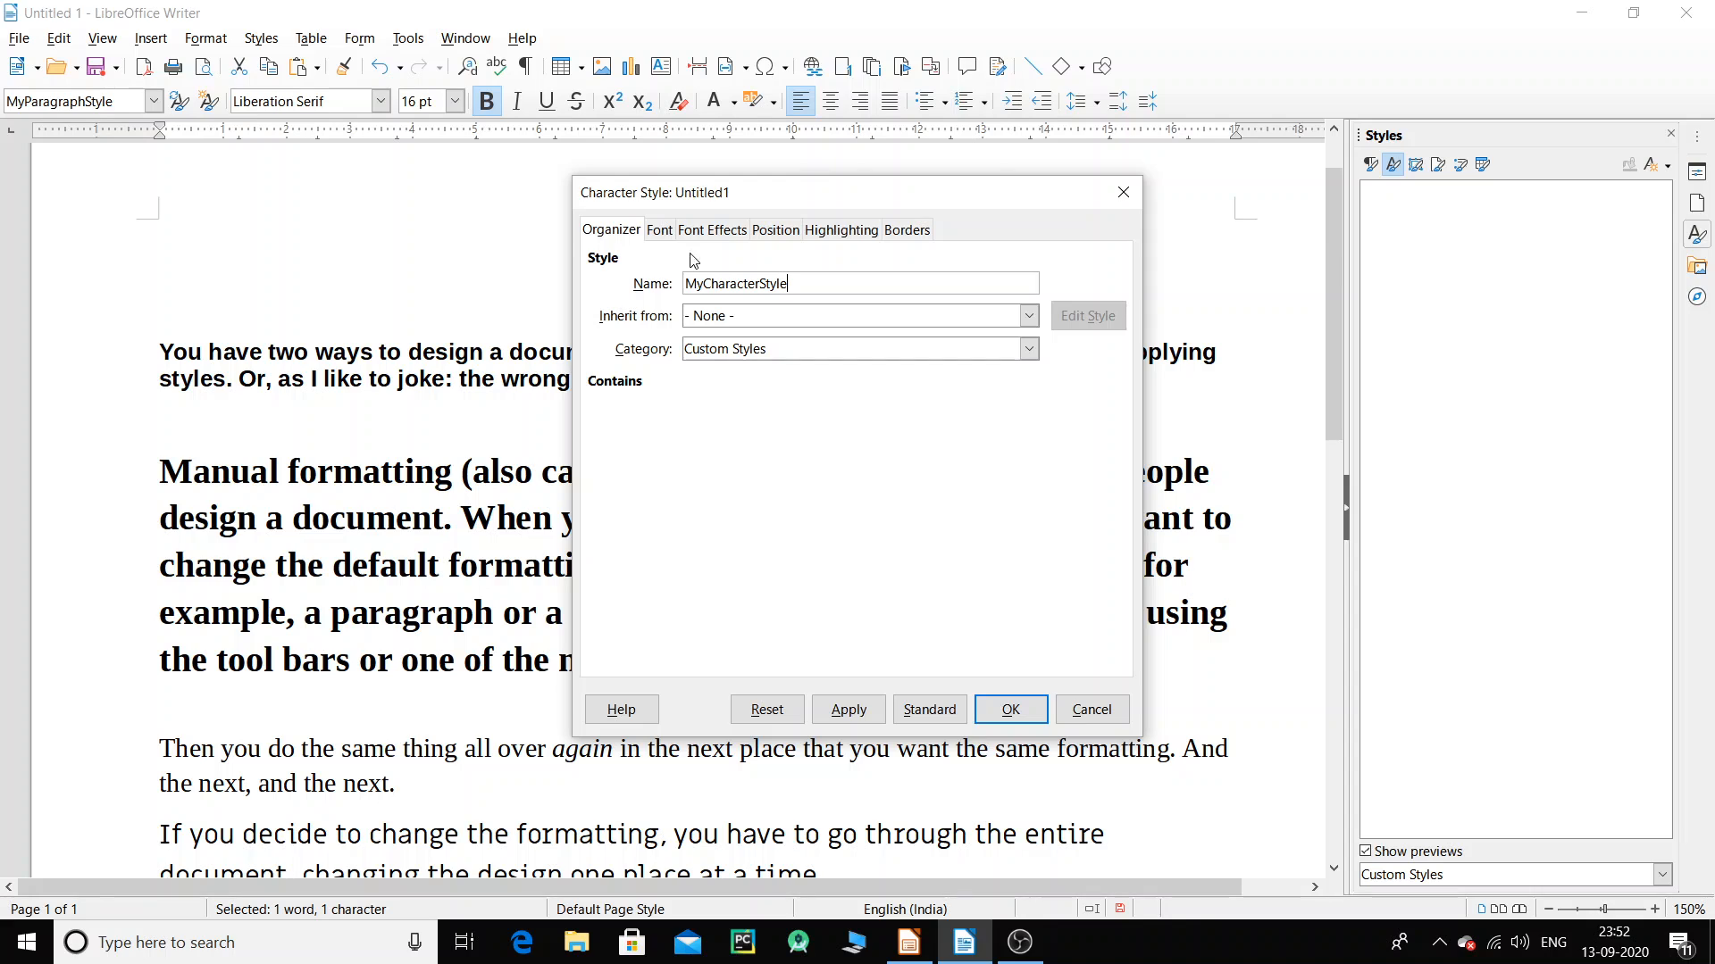
Set MyCharacterStyle's font to Lucida Calligraphy, Bold, 15 pt, and save the style.
{"action": "left_click", "coordinate": [659, 231]}
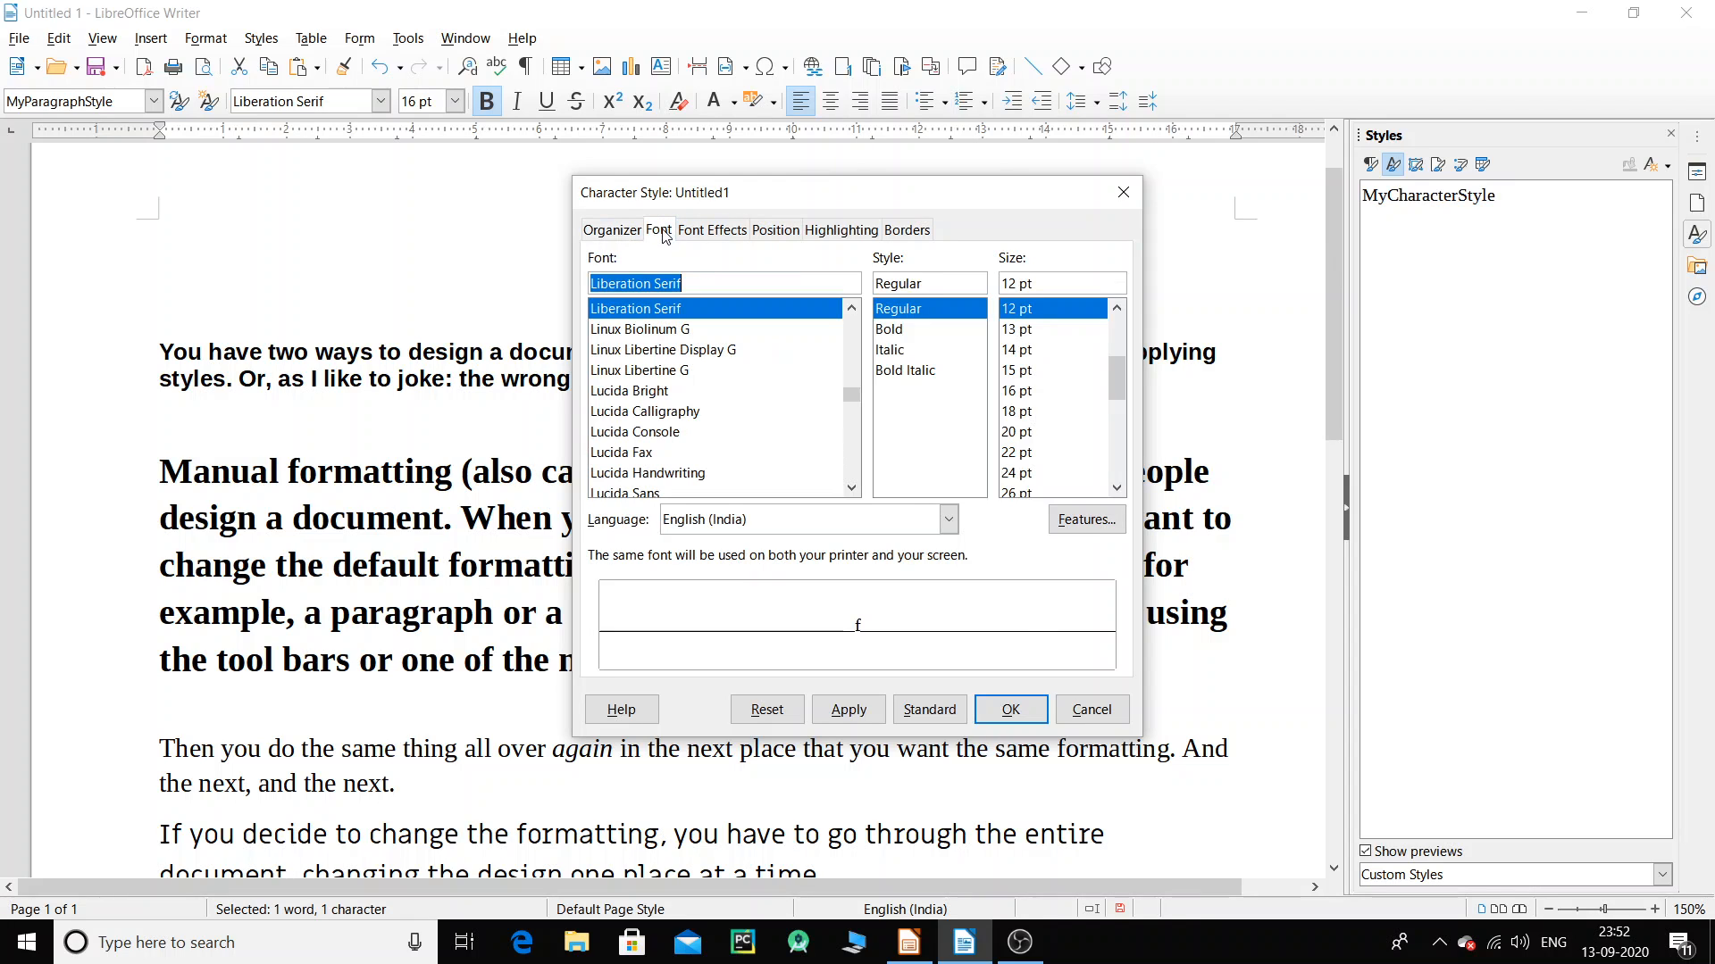
{"action": "left_click", "coordinate": [1018, 371]}
{"action": "left_click", "coordinate": [898, 331]}
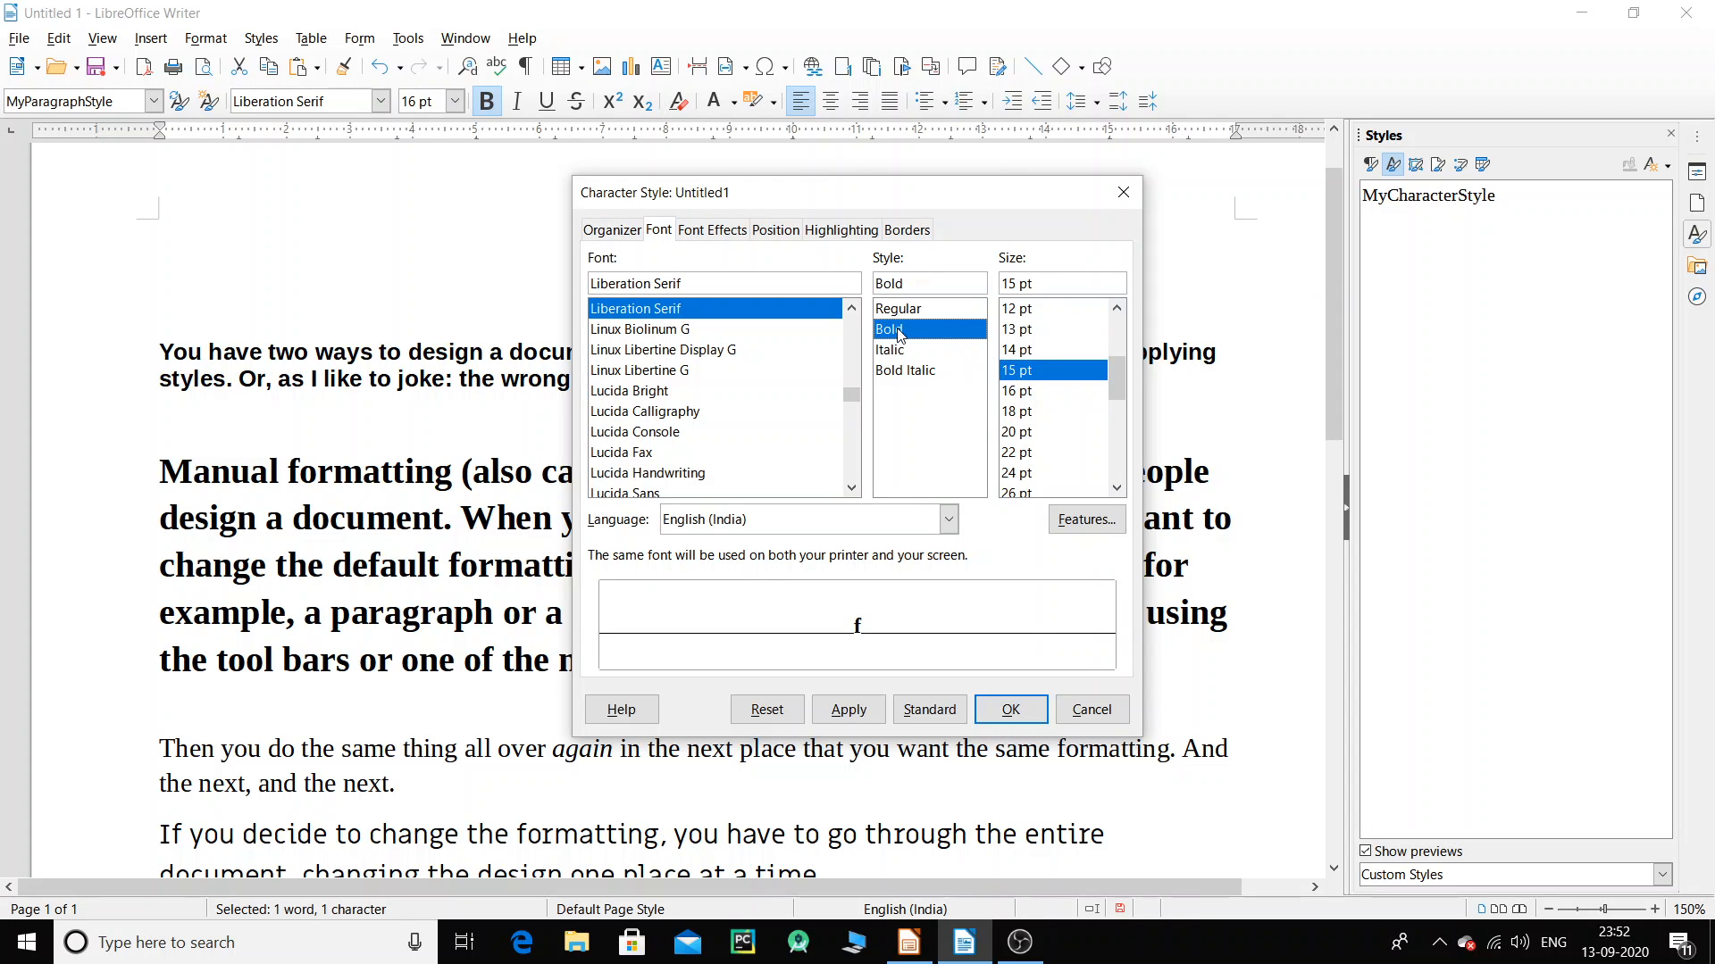
{"action": "left_click", "coordinate": [902, 372]}
{"action": "left_click", "coordinate": [901, 336]}
{"action": "left_click", "coordinate": [771, 354]}
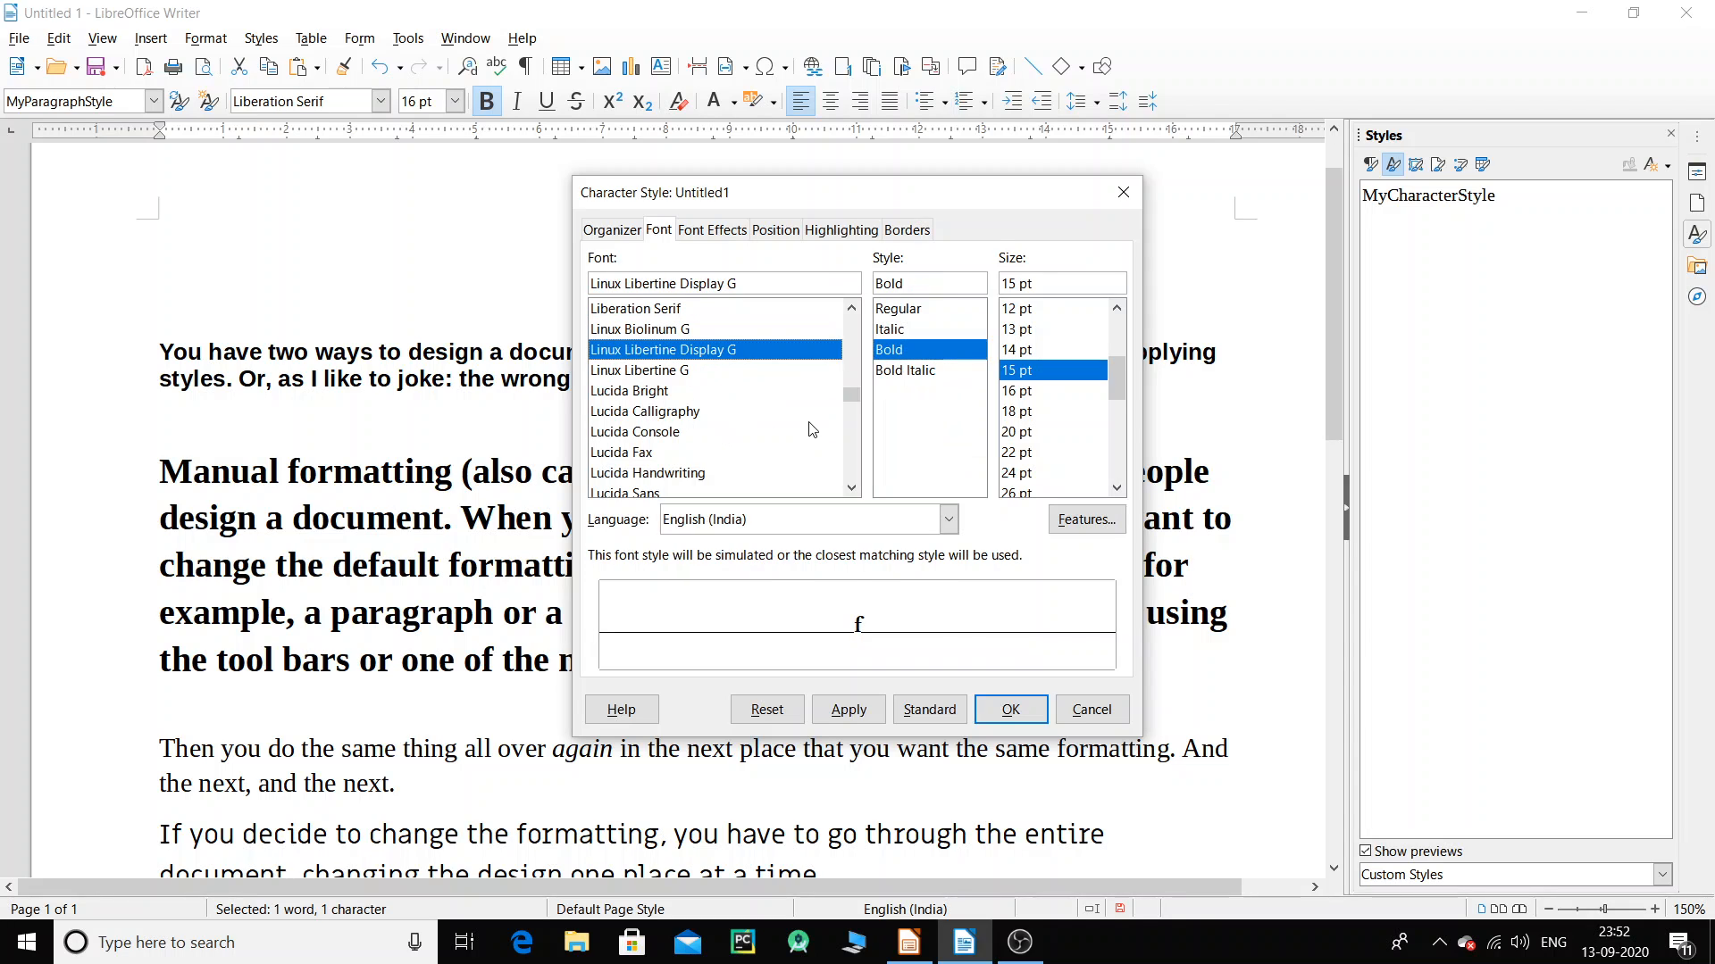
{"action": "left_click", "coordinate": [668, 413]}
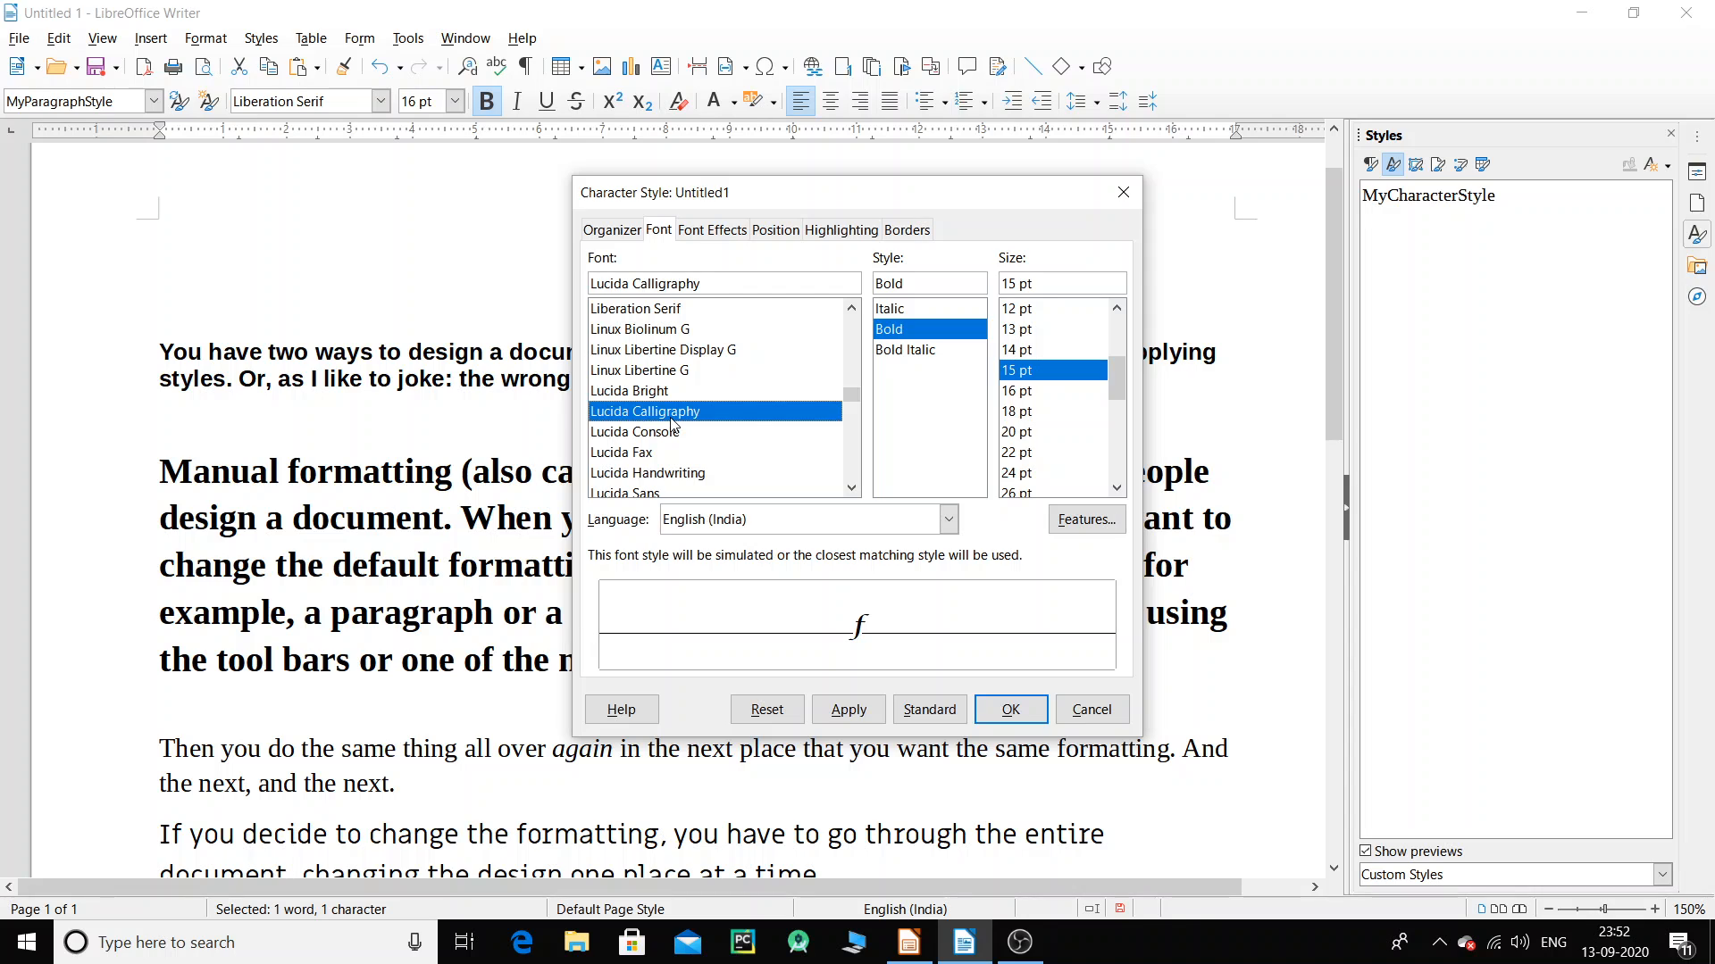
{"action": "left_click", "coordinate": [1009, 710]}
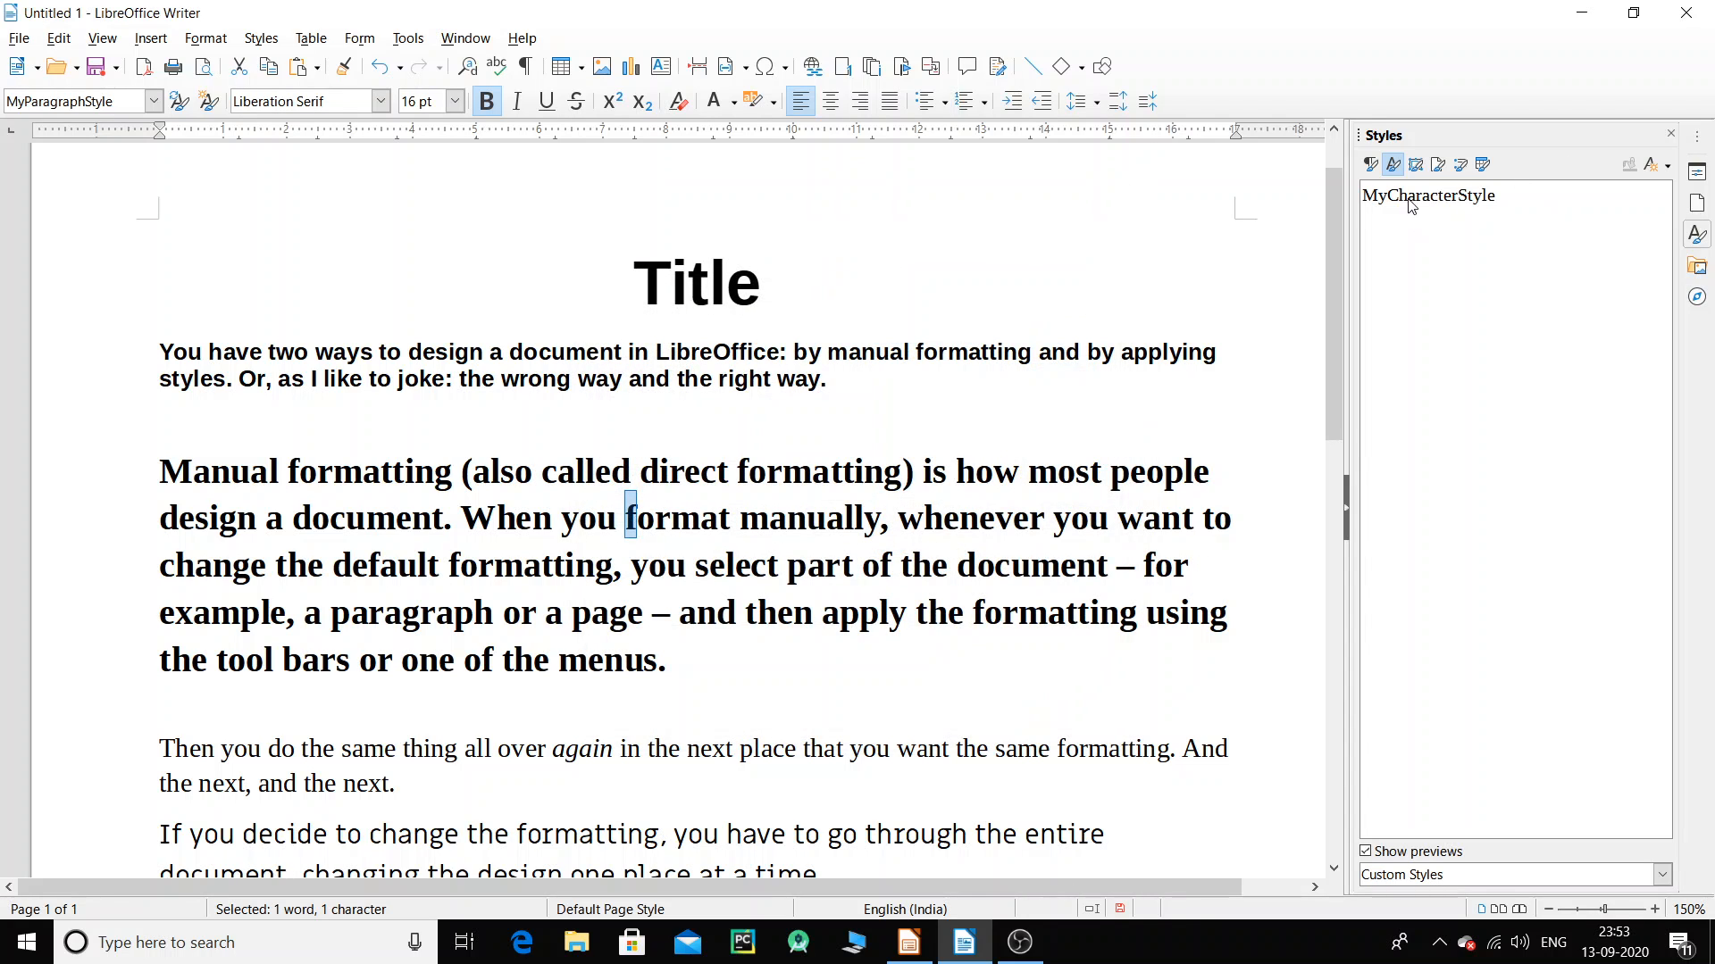
Apply MyCharacterStyle to the word "formatting" in the last paragraph.
{"action": "left_click", "coordinate": [1501, 205]}
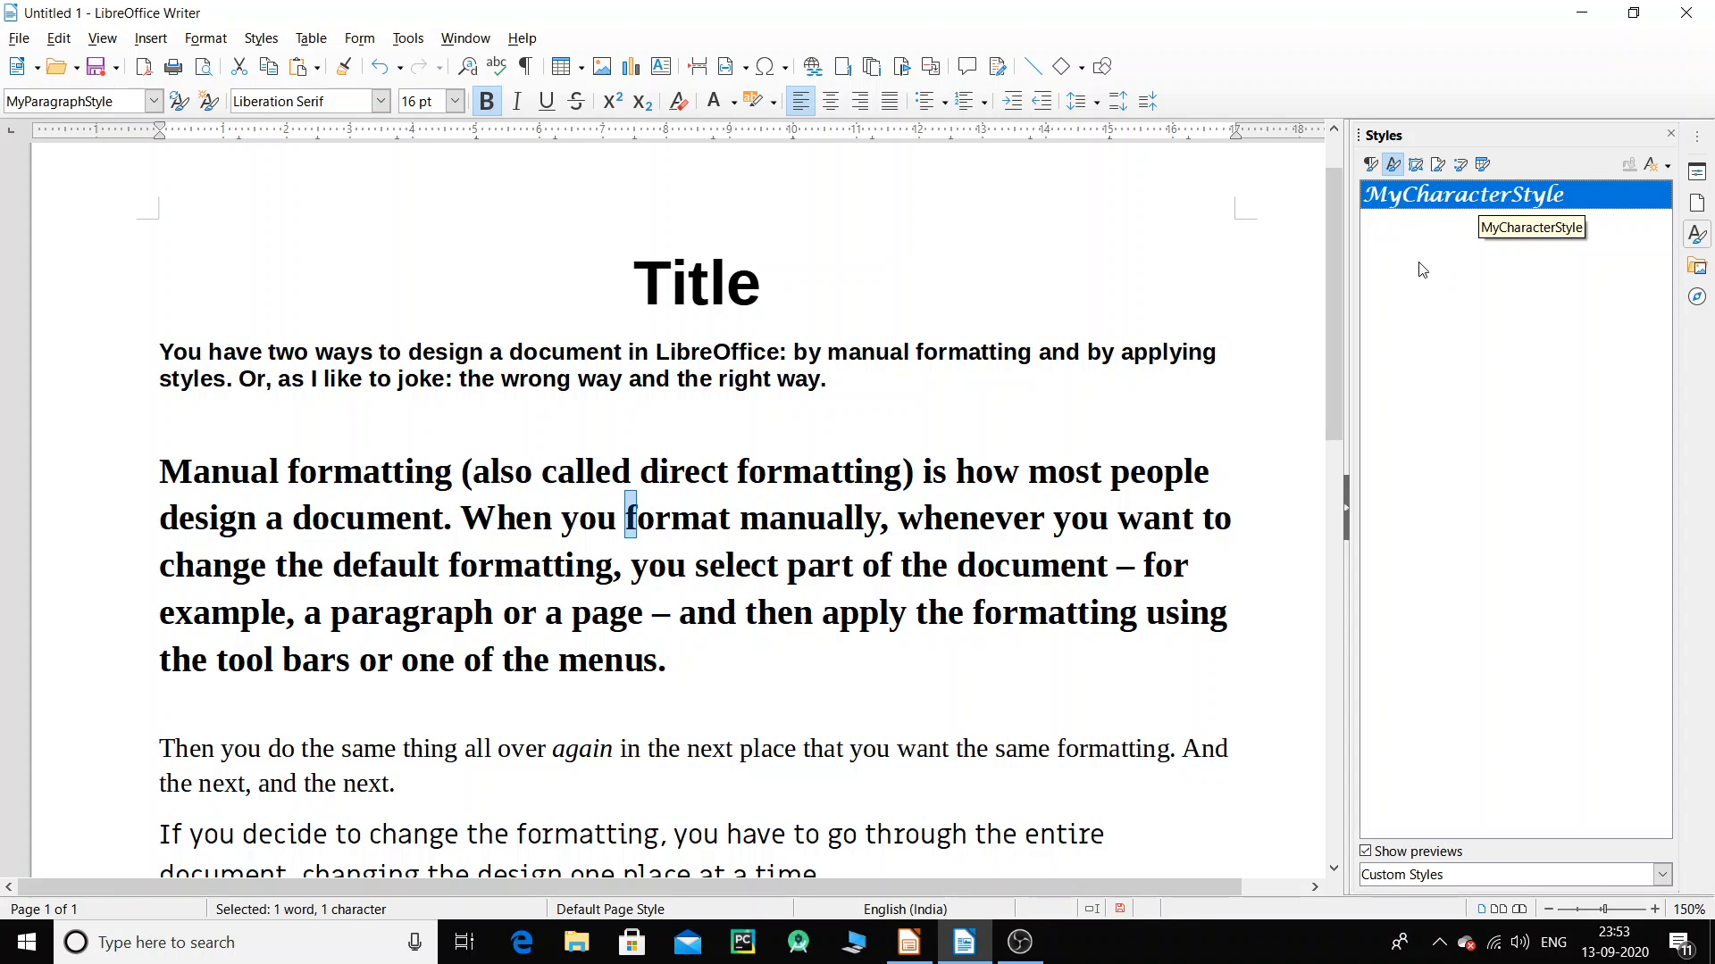
{"action": "left_click", "coordinate": [876, 546]}
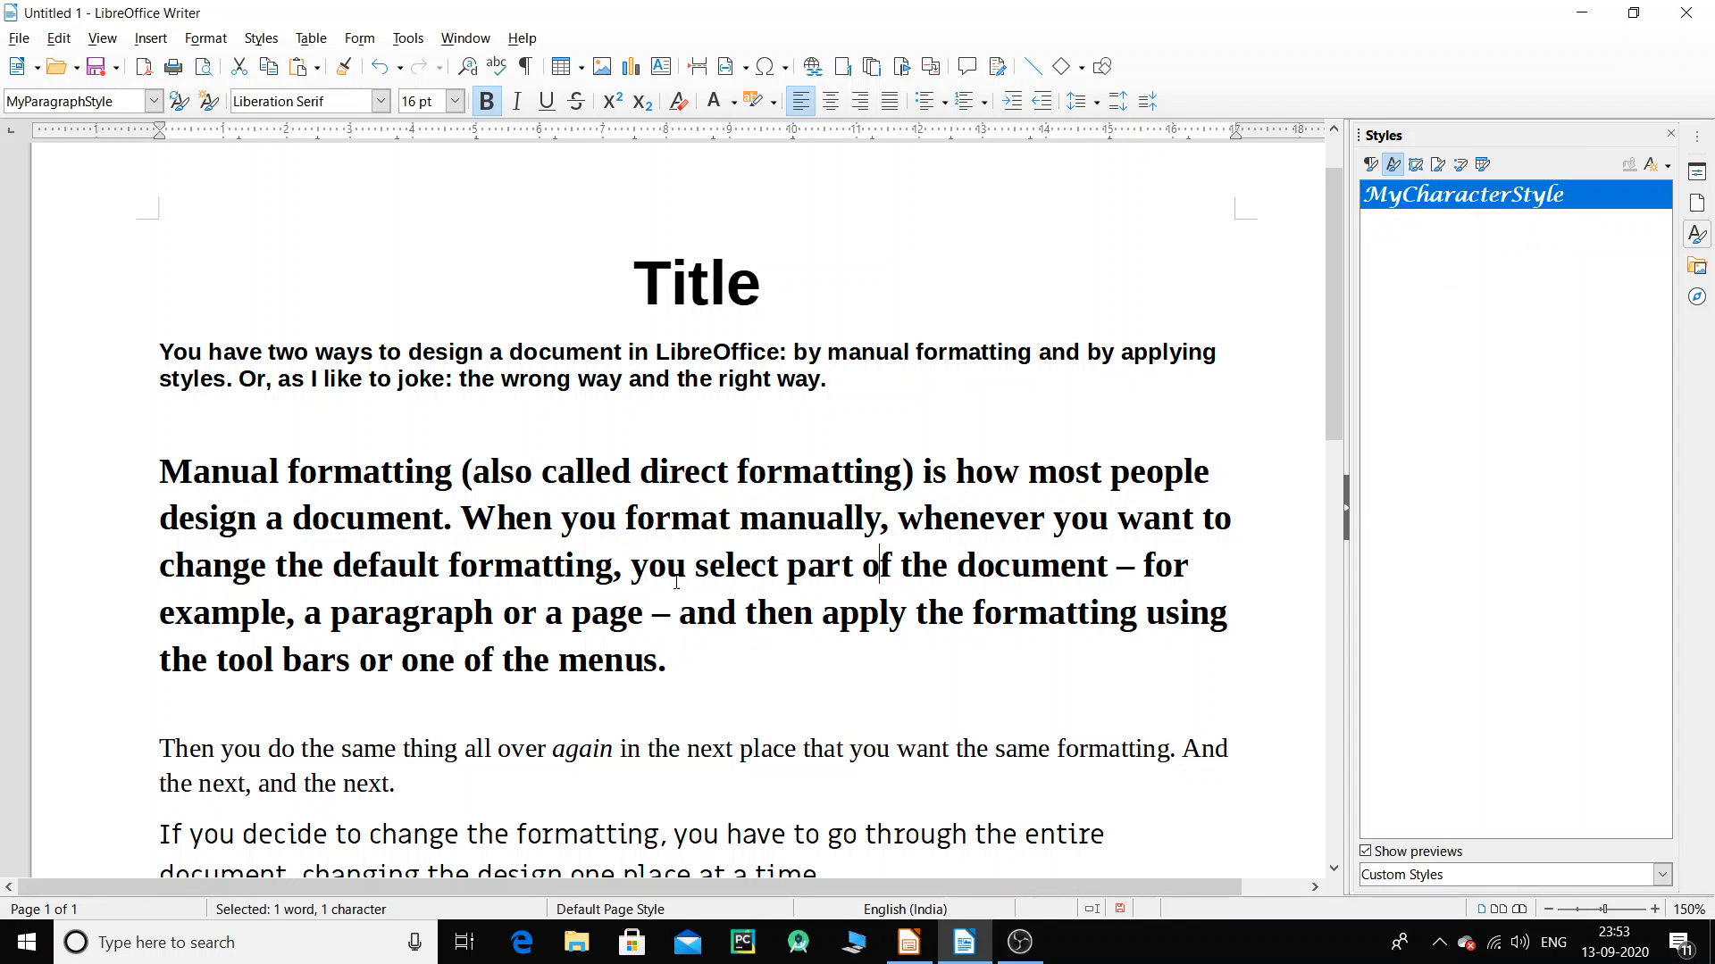
{"action": "scroll", "coordinate": [361, 502], "scroll_direction": "down", "scroll_amount": 3}
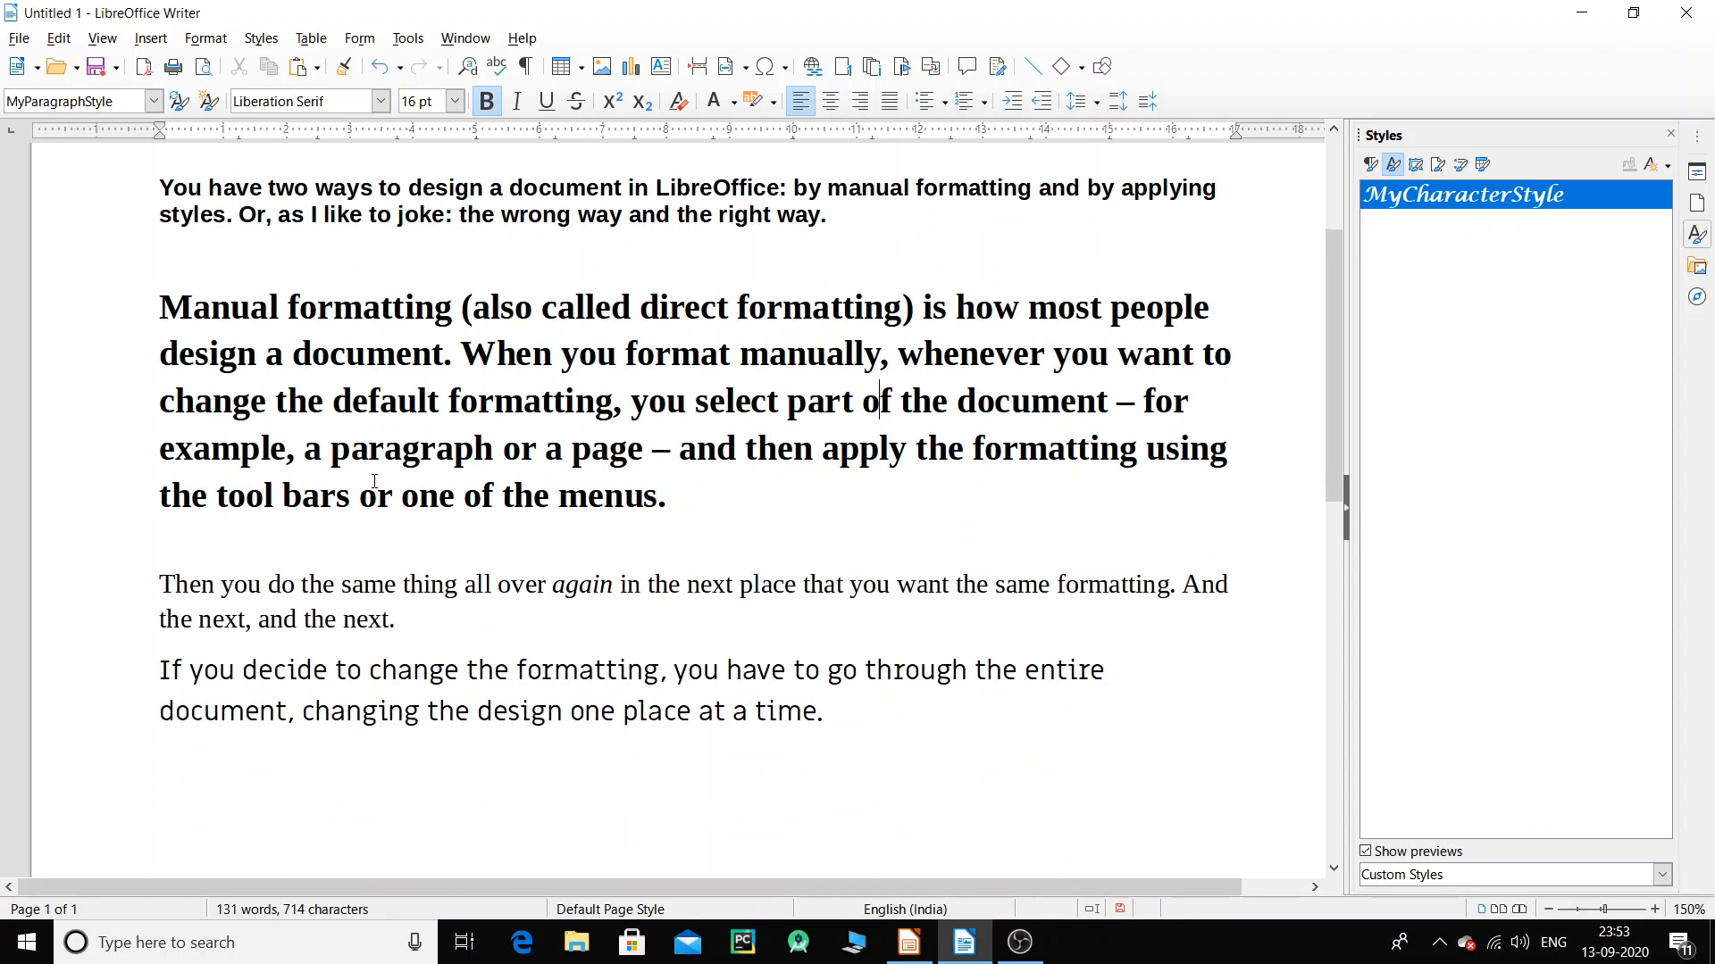
{"action": "double_click", "coordinate": [543, 671]}
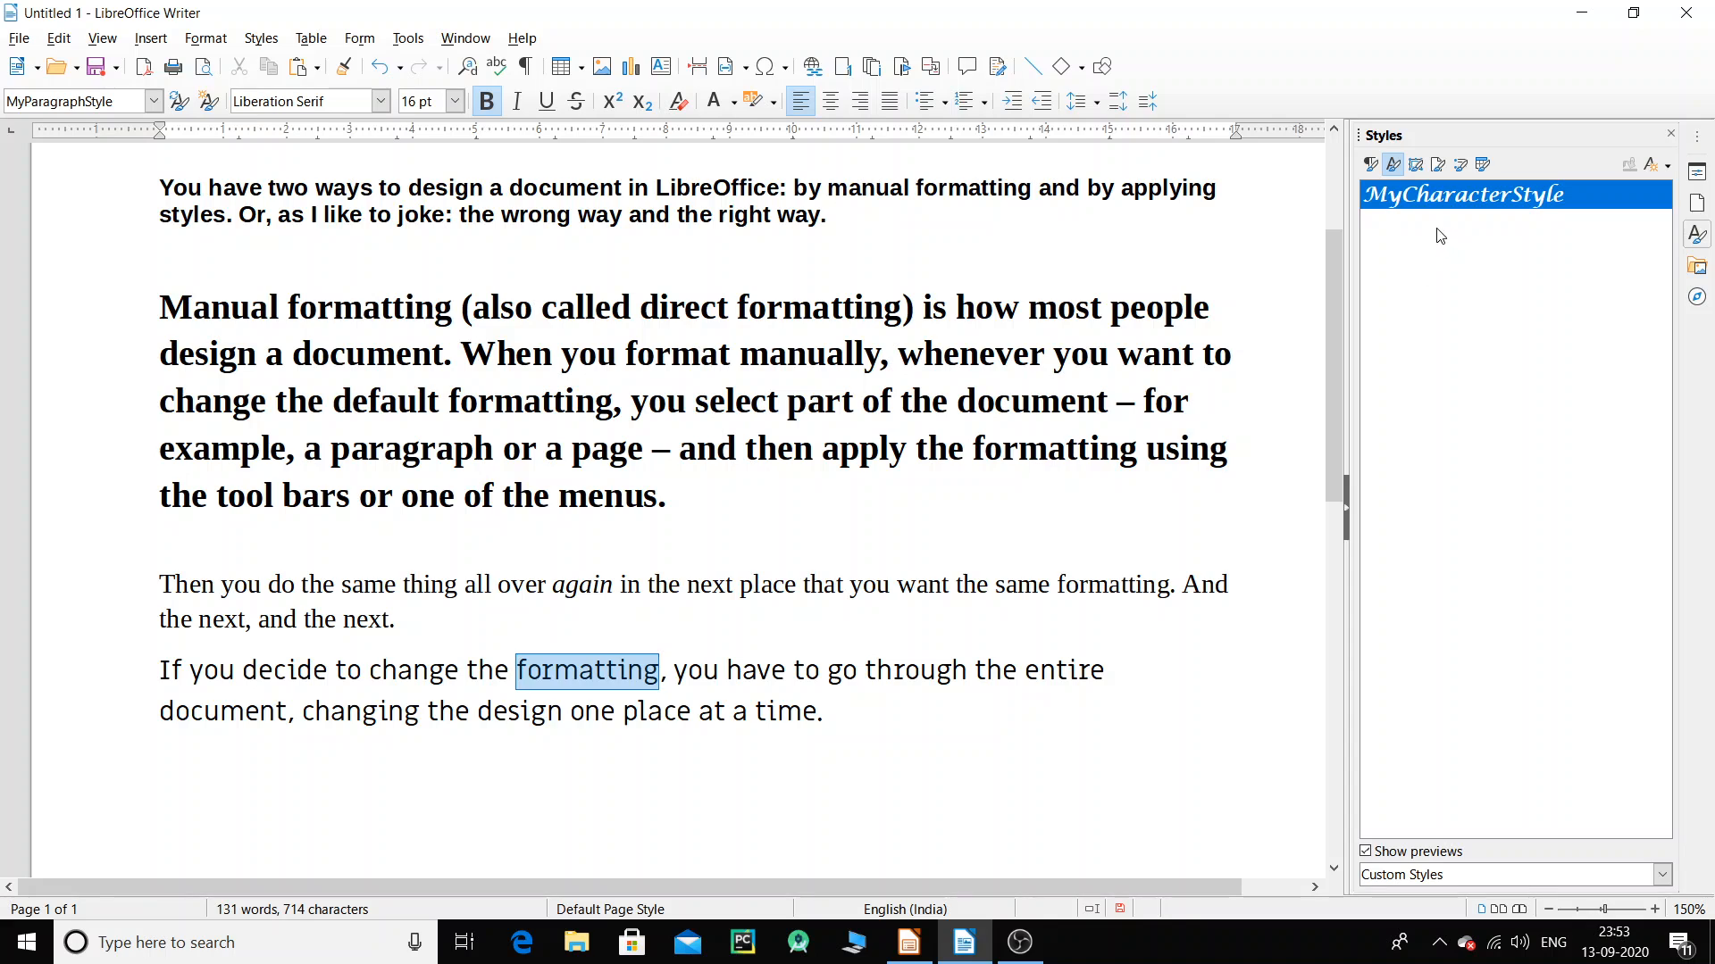
{"action": "double_click", "coordinate": [1442, 196]}
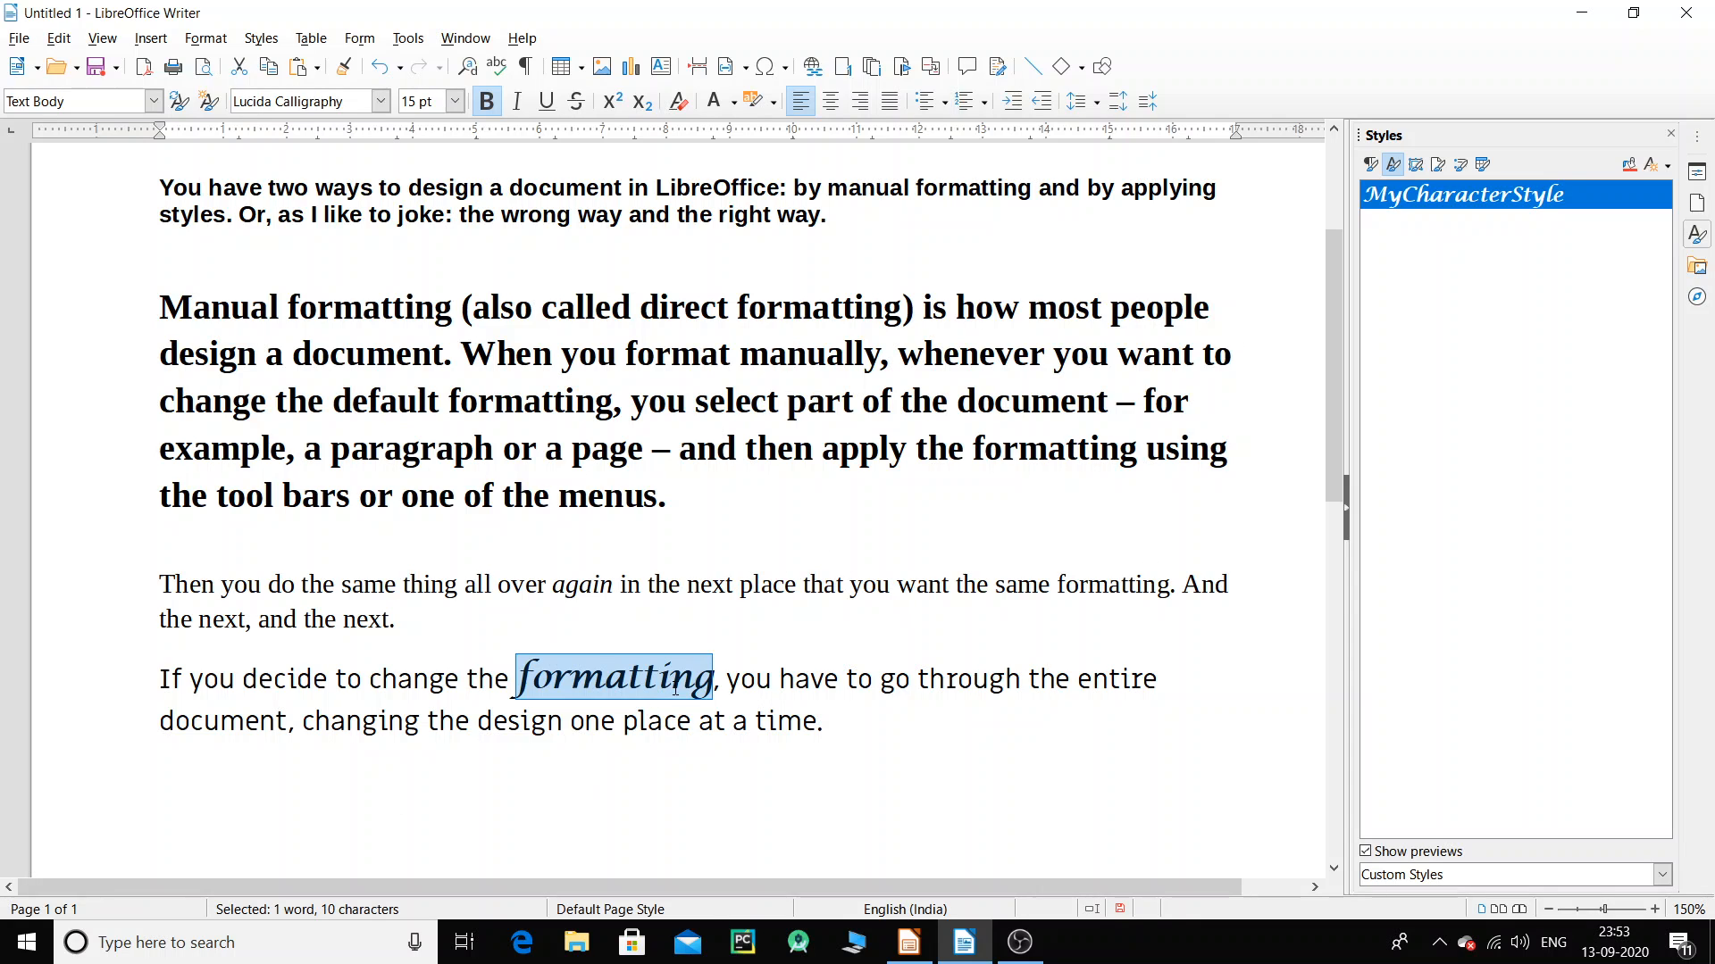
Examine the full list of character styles and then the custom ones, including the options for managing MyCharacterStyle.
{"action": "scroll", "coordinate": [675, 686], "scroll_direction": "up", "scroll_amount": 3}
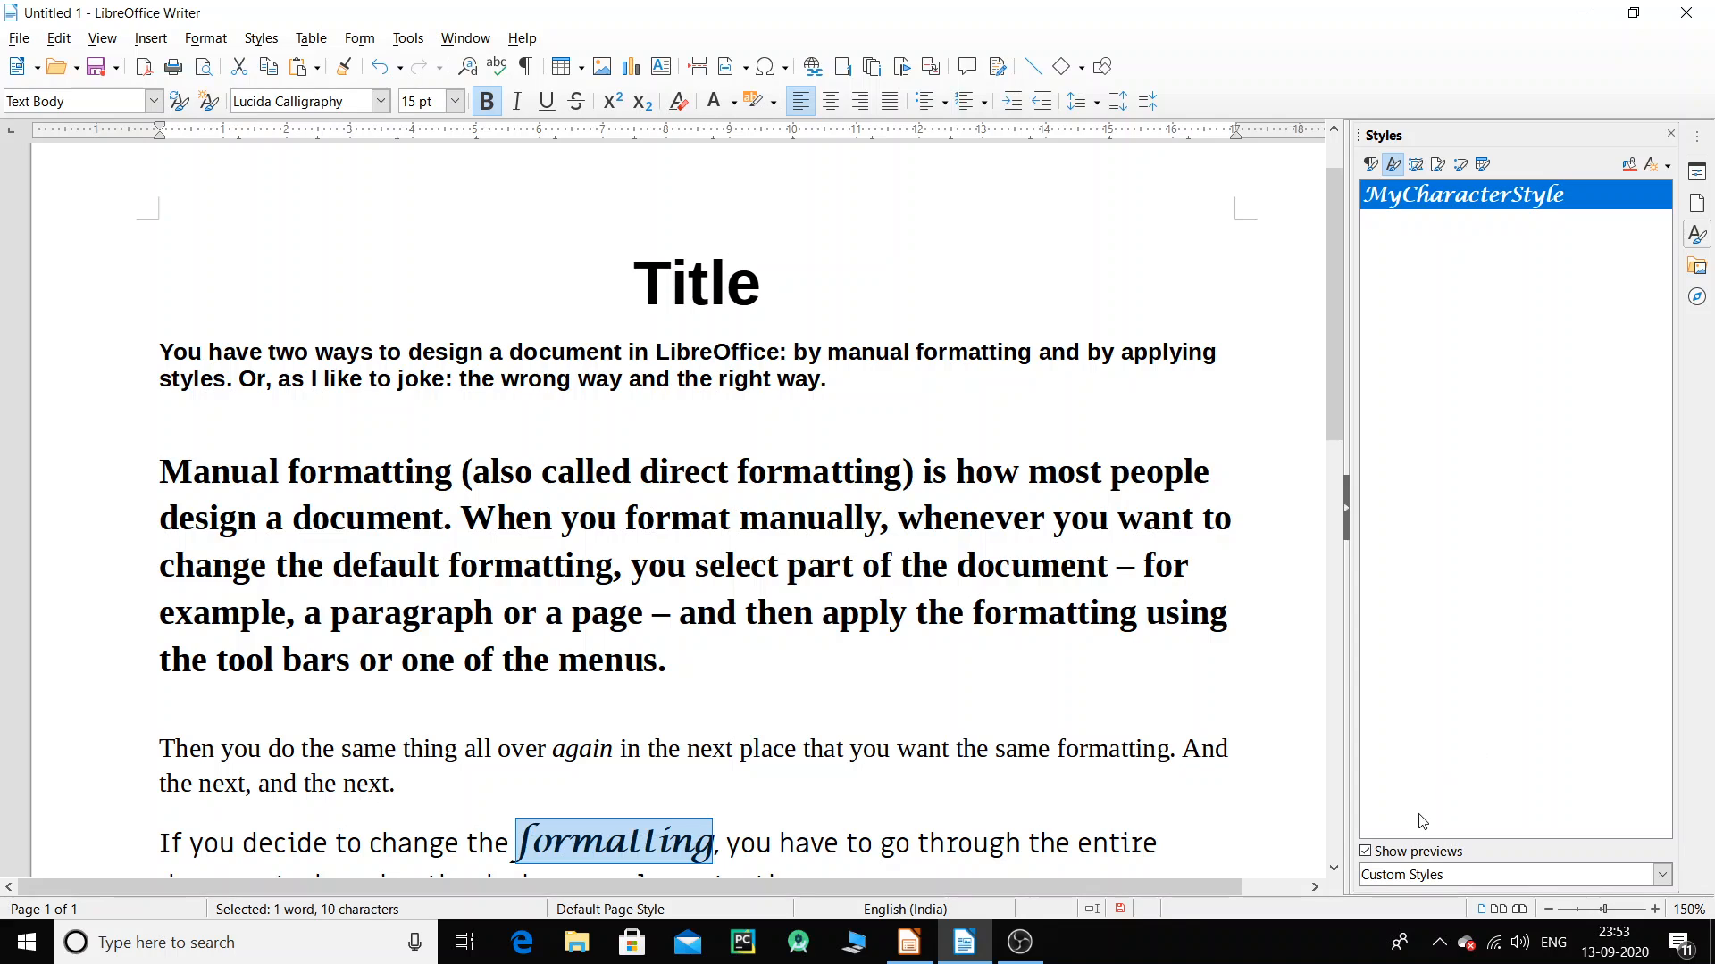
{"action": "left_click", "coordinate": [1661, 875]}
{"action": "left_click", "coordinate": [1526, 797]}
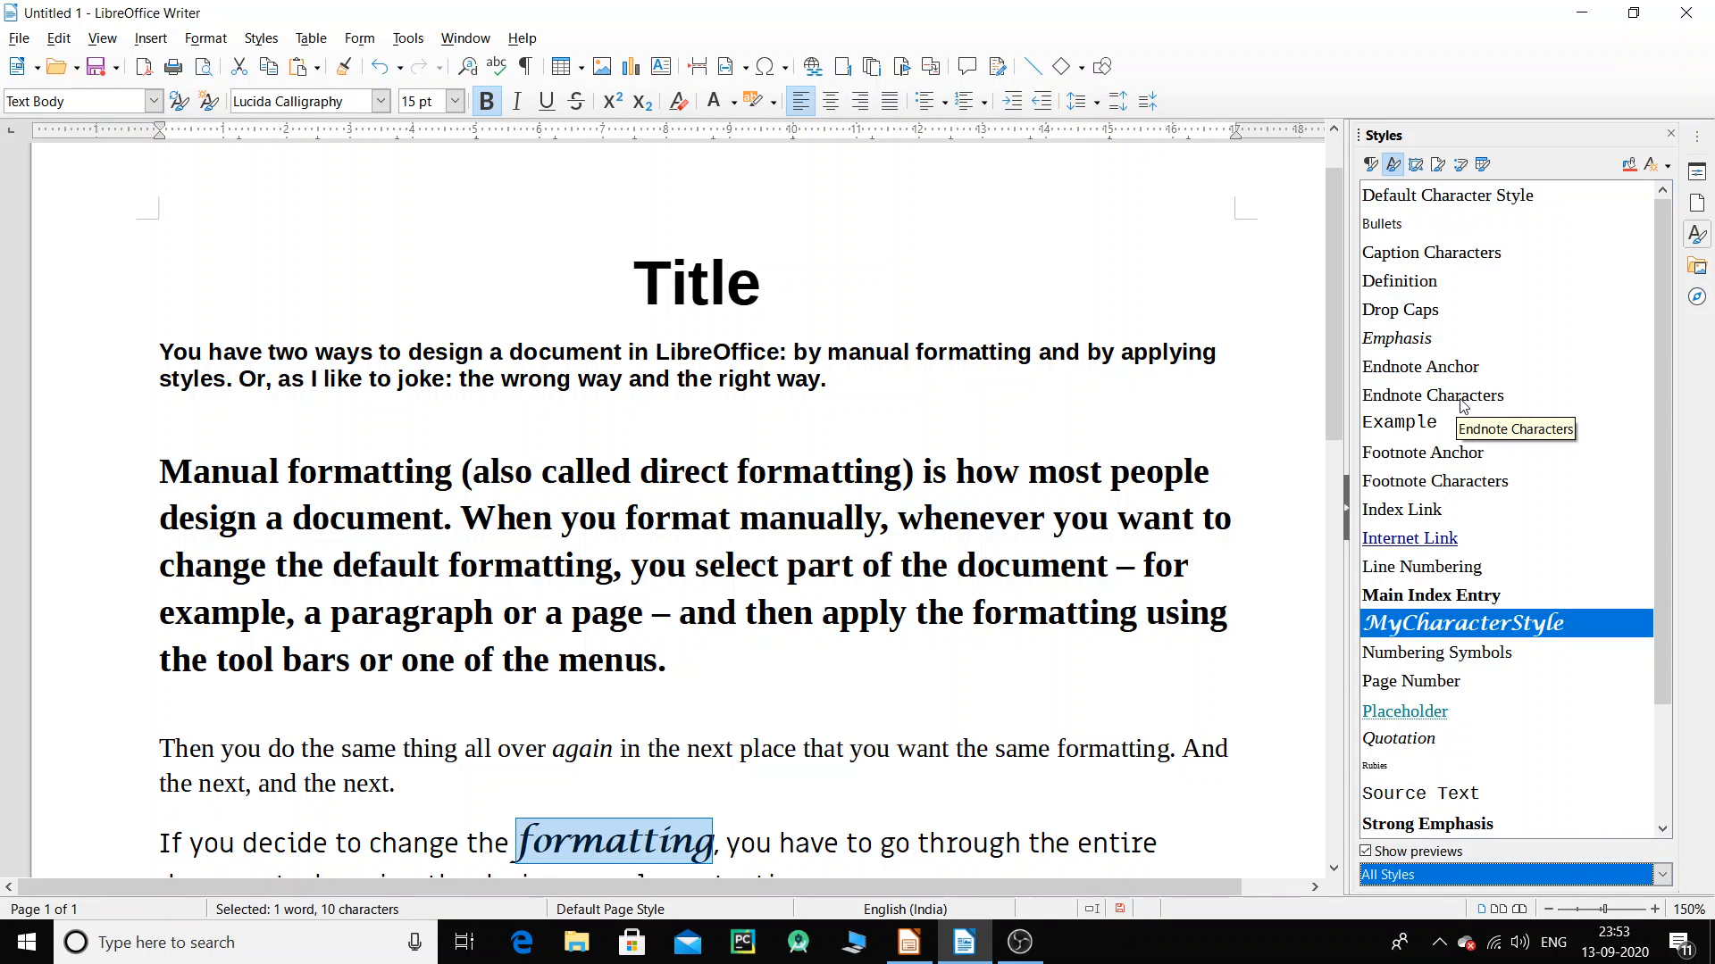
{"action": "scroll", "coordinate": [1415, 280], "scroll_direction": "down", "scroll_amount": 2}
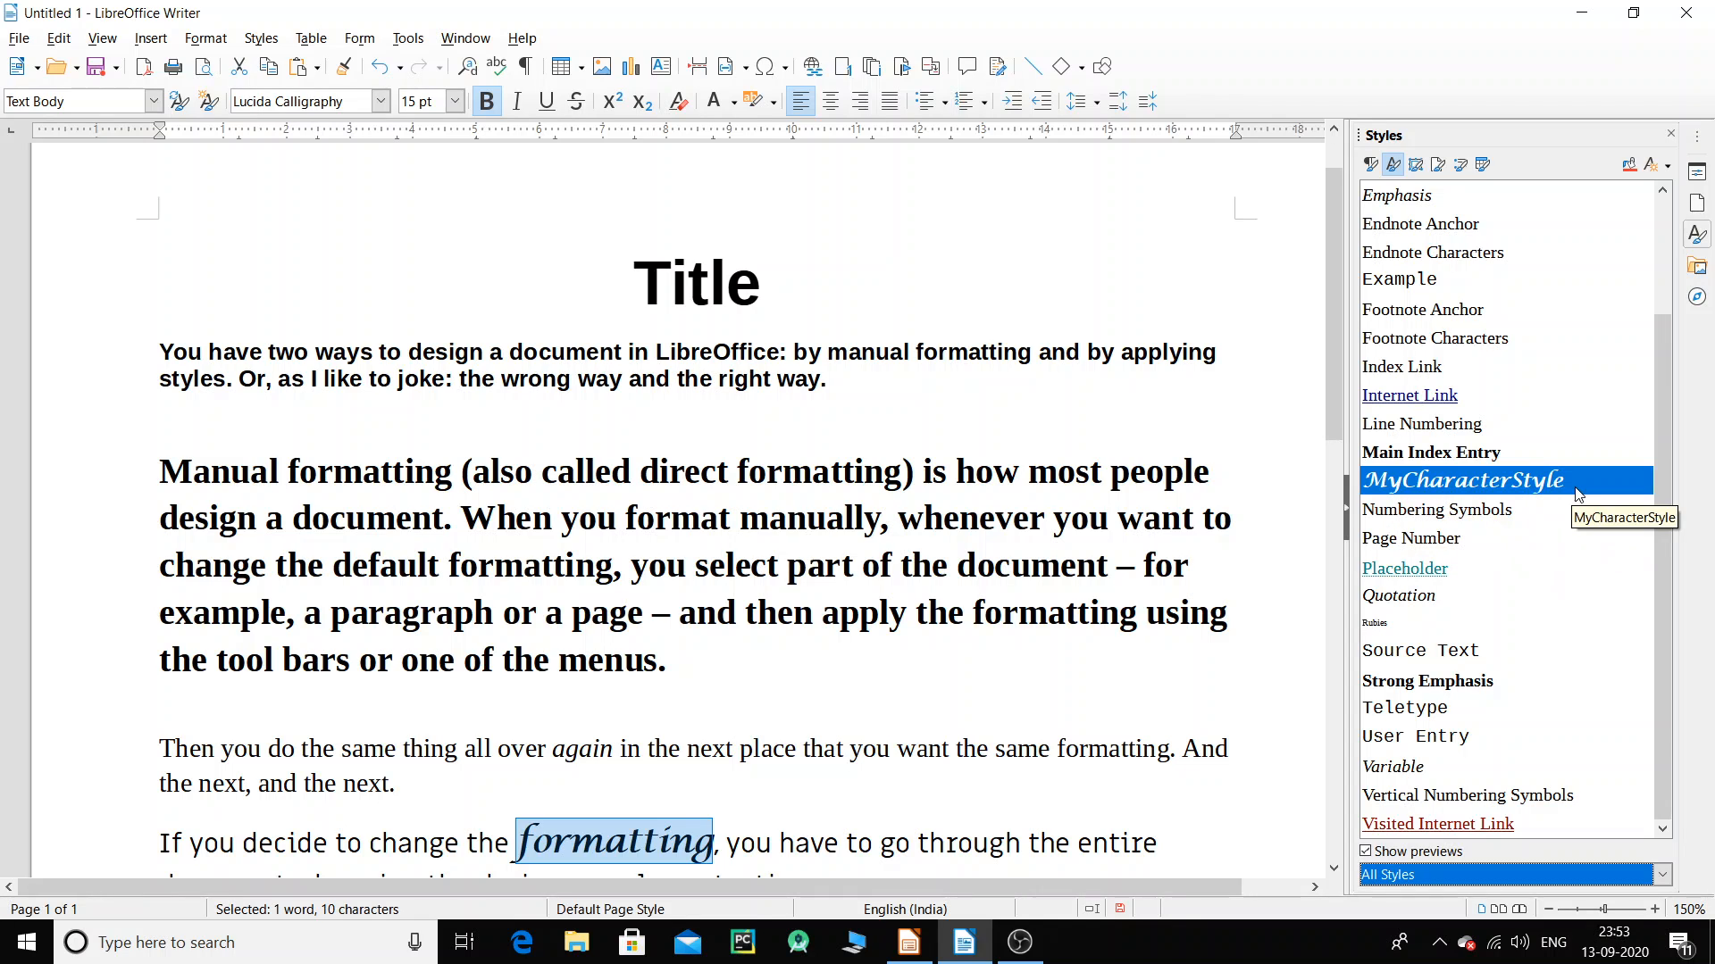
{"action": "left_click", "coordinate": [1663, 876]}
{"action": "left_click", "coordinate": [1449, 854]}
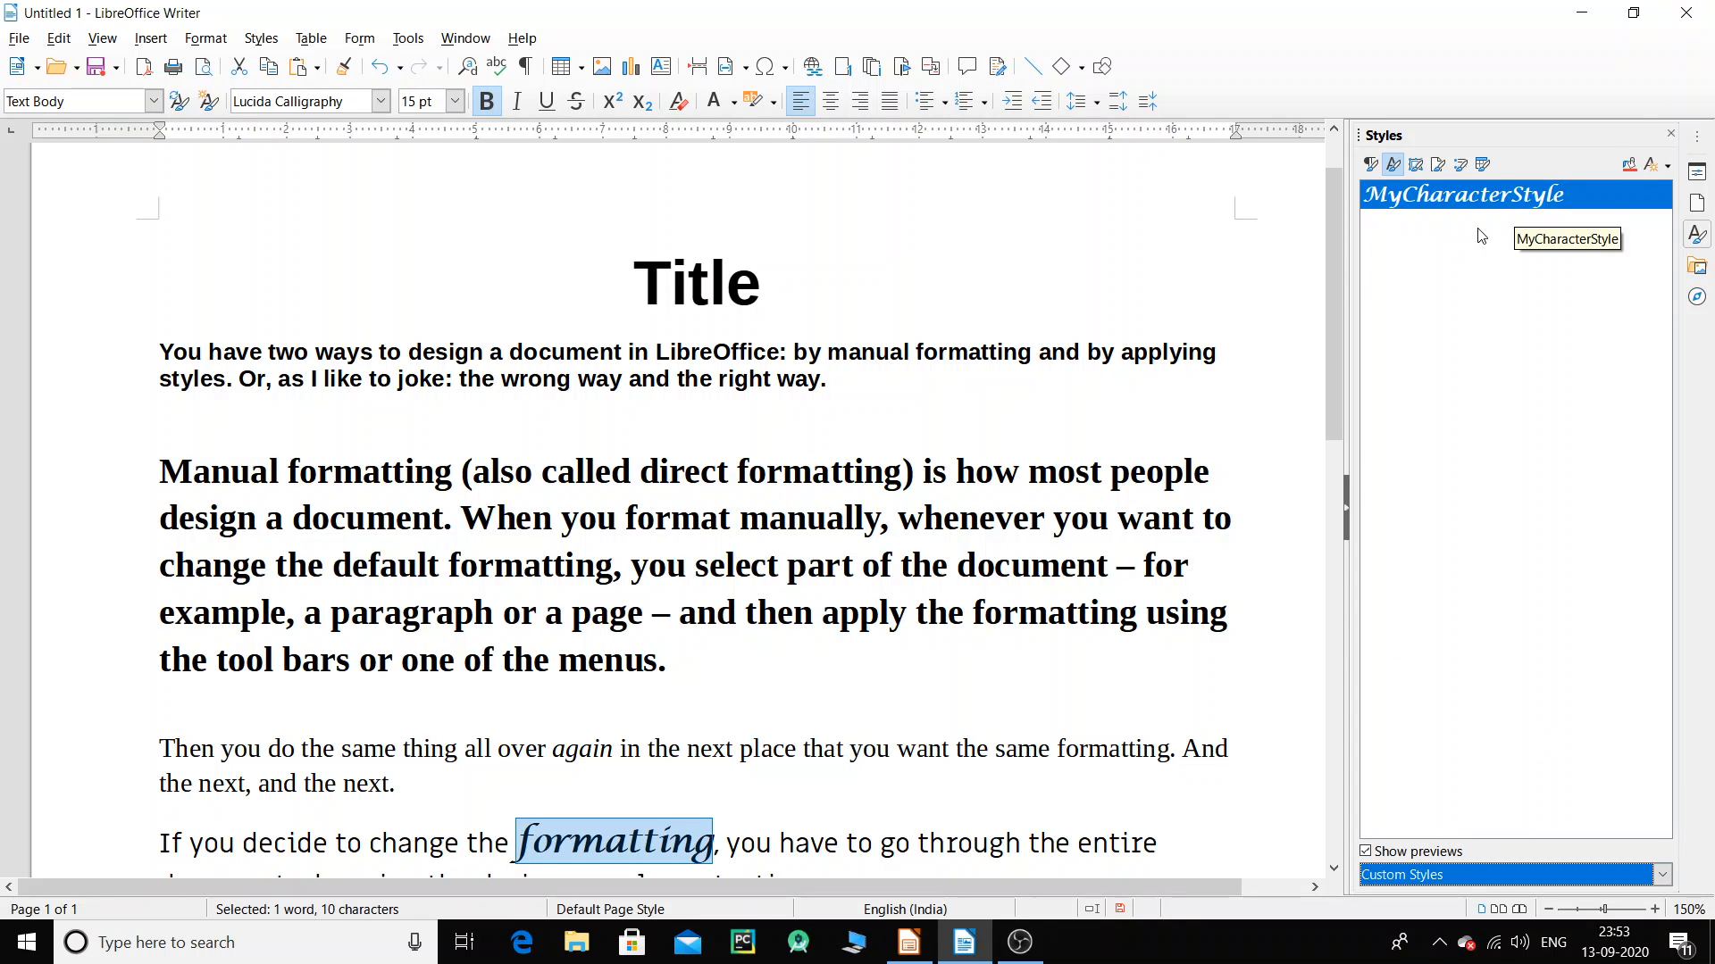
{"action": "right_click", "coordinate": [1492, 350]}
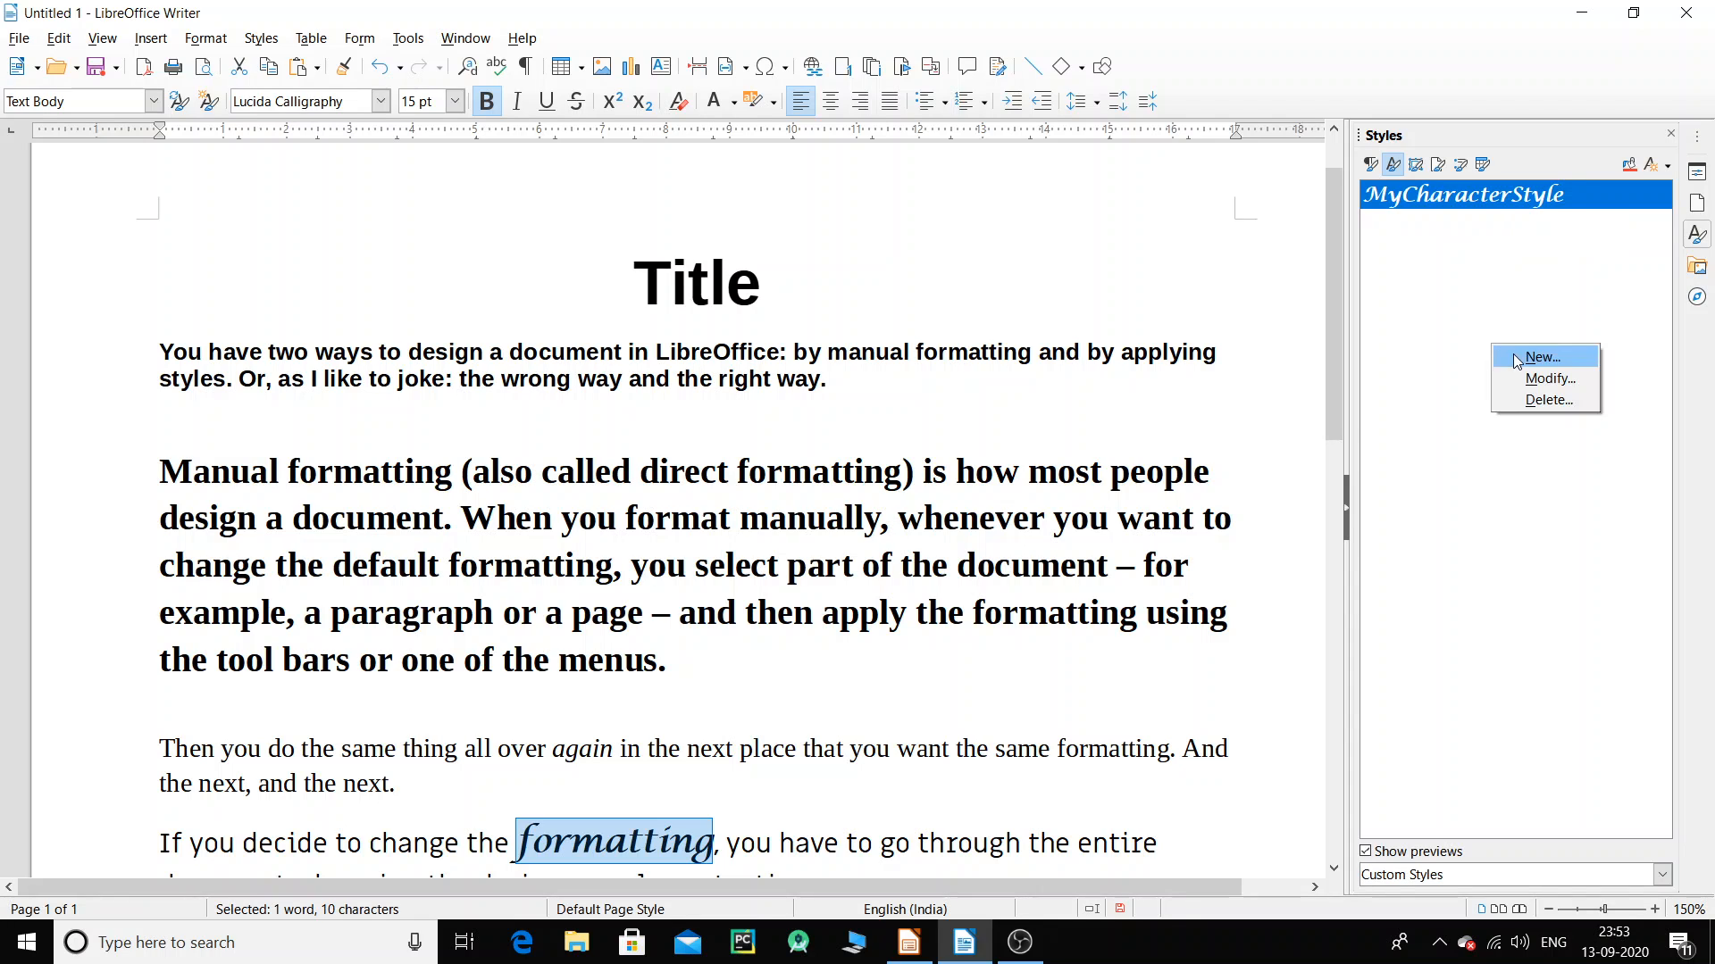
{"action": "left_click", "coordinate": [1448, 294]}
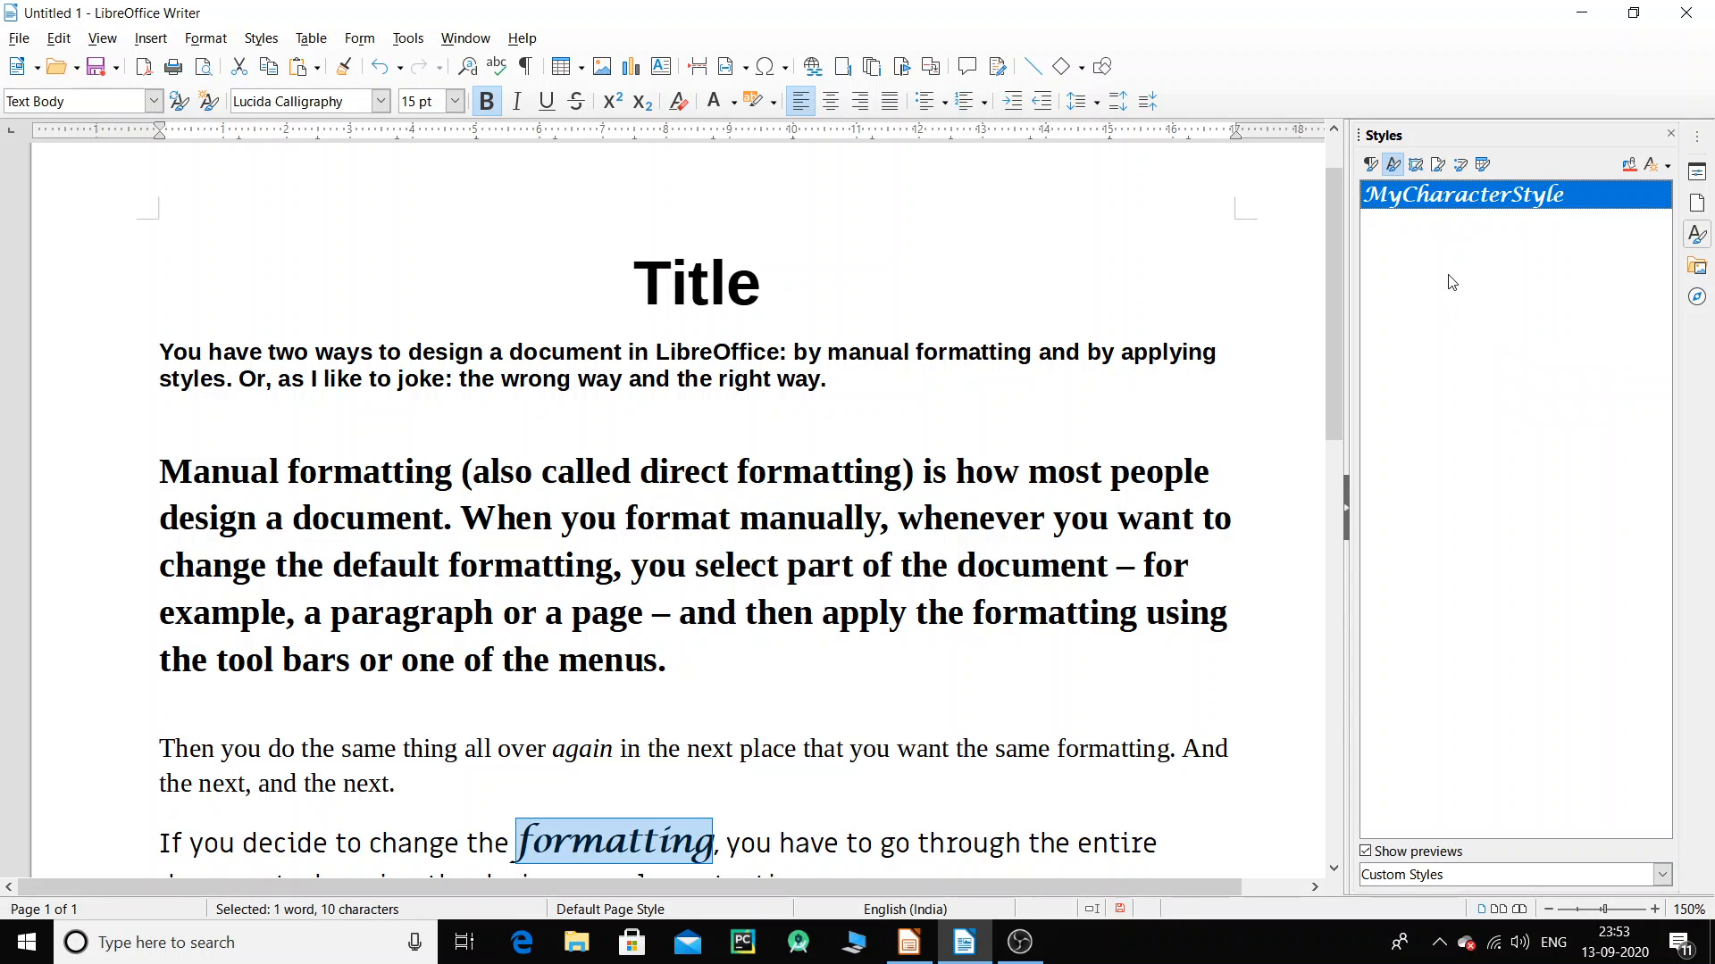
Switch the style list to page styles and show all of them.
{"action": "left_click", "coordinate": [1440, 166]}
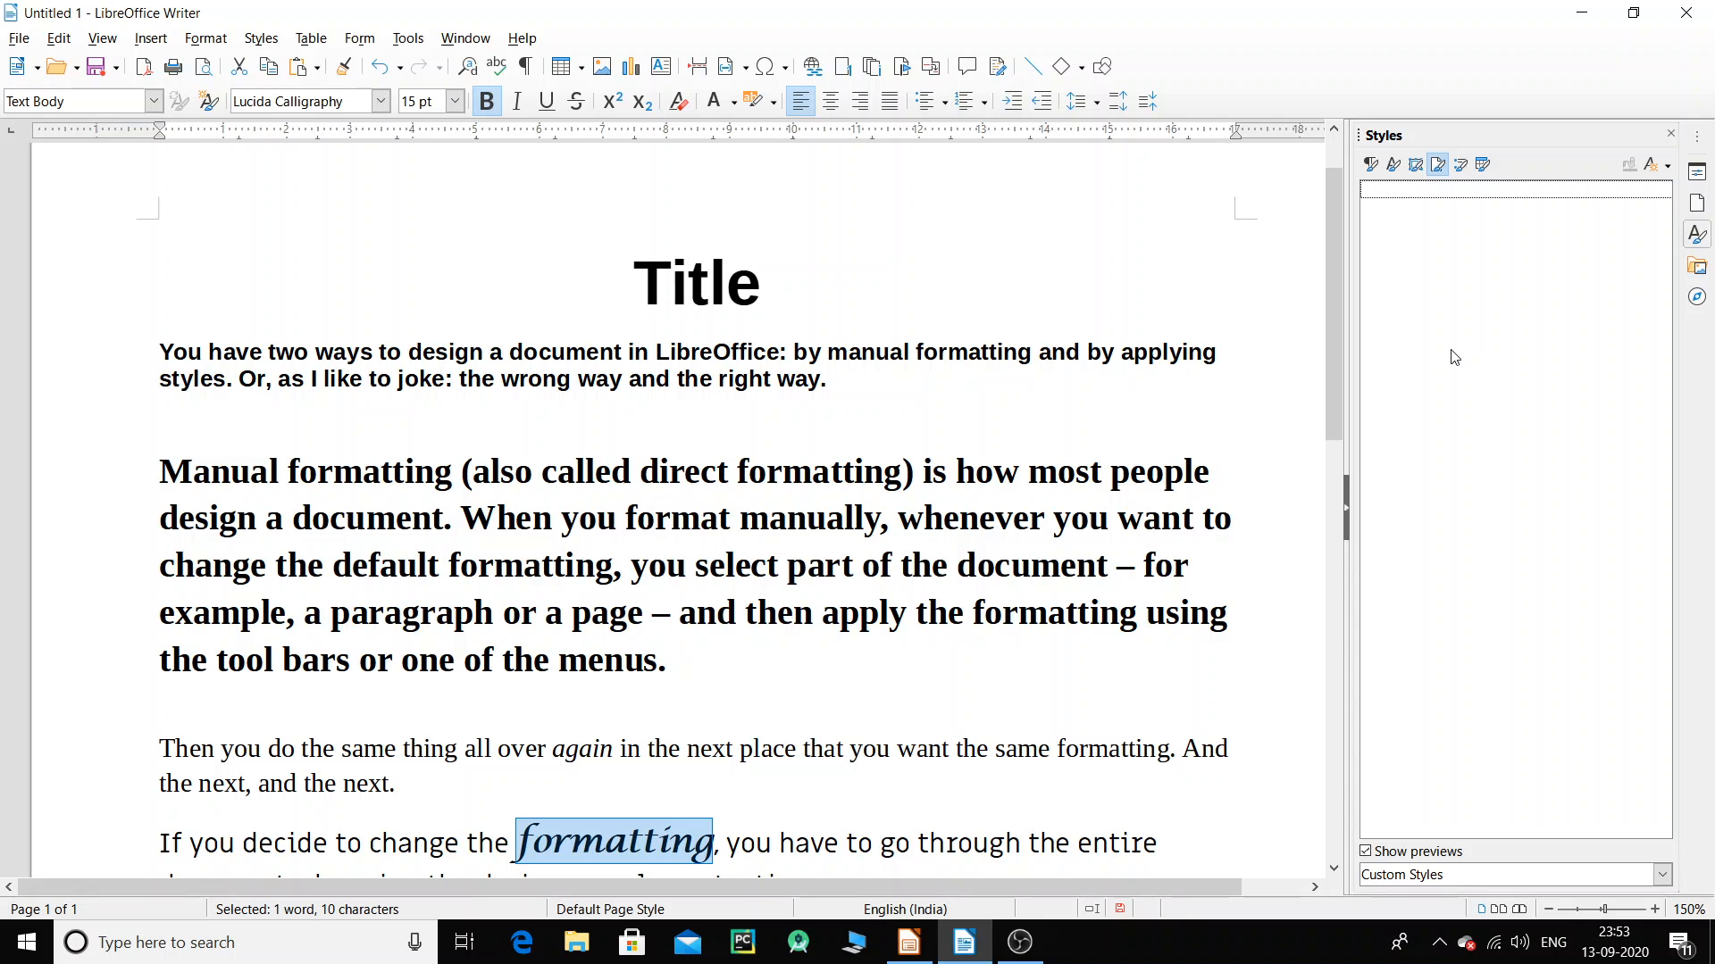
{"action": "scroll", "coordinate": [965, 474], "scroll_direction": "down", "scroll_amount": 3, "text": "ctrl"}
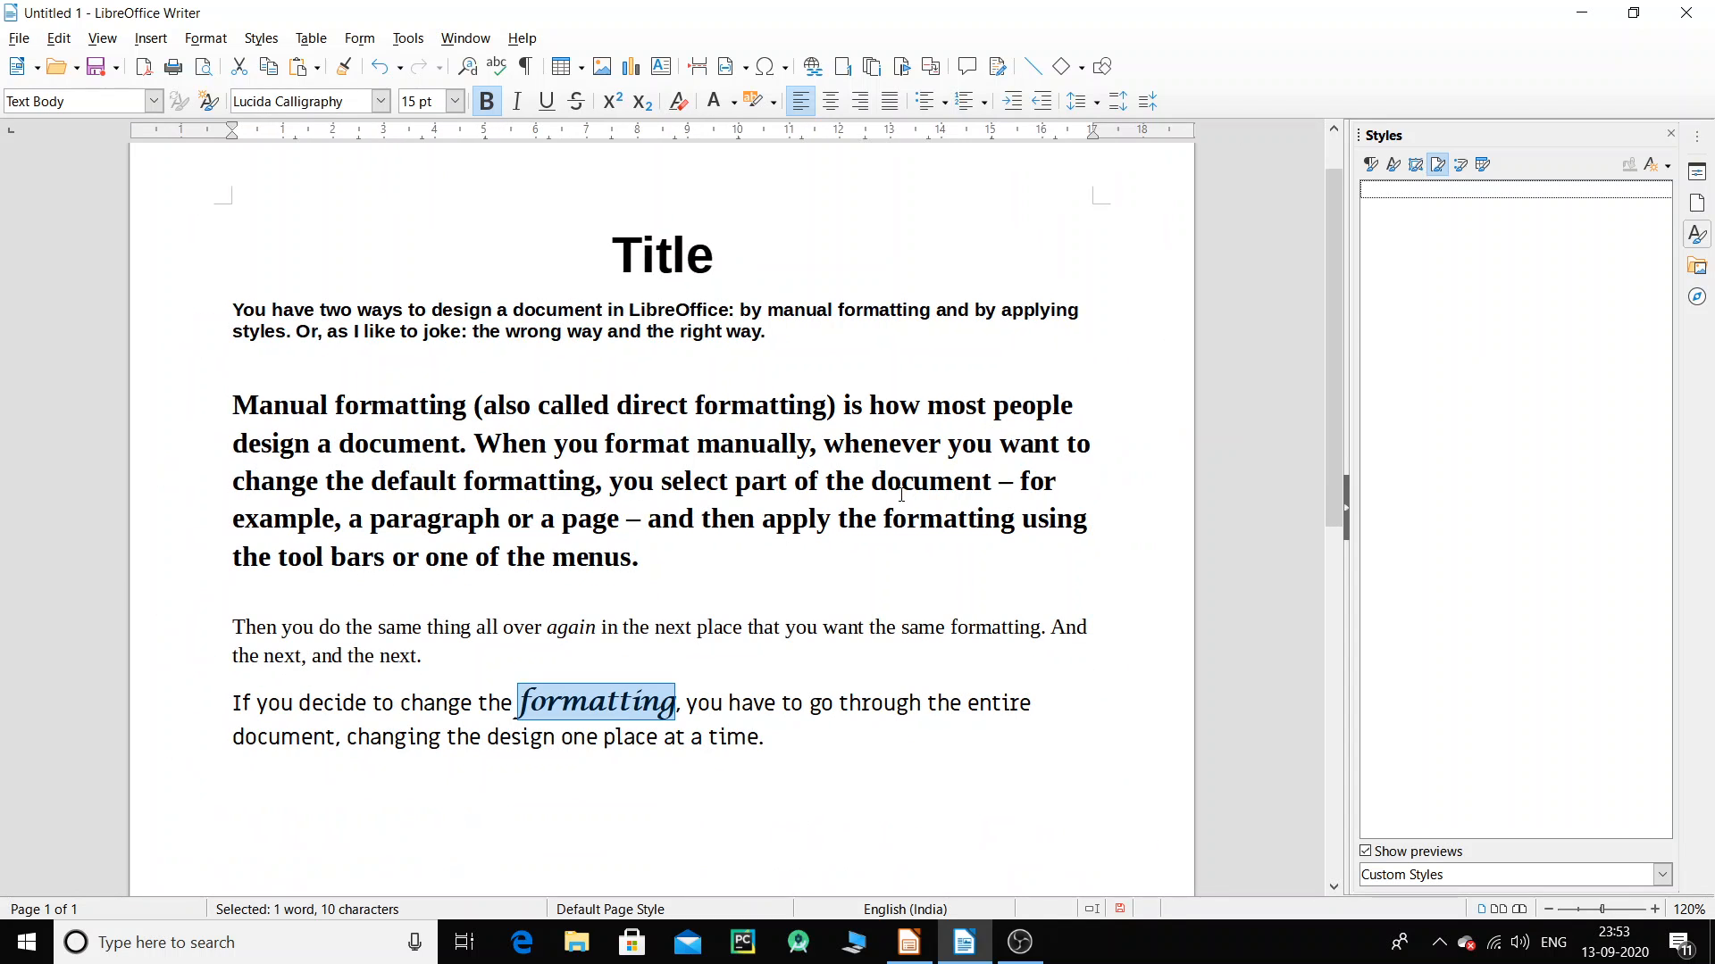
{"action": "scroll", "coordinate": [901, 497], "scroll_direction": "down", "scroll_amount": 1, "text": "ctrl"}
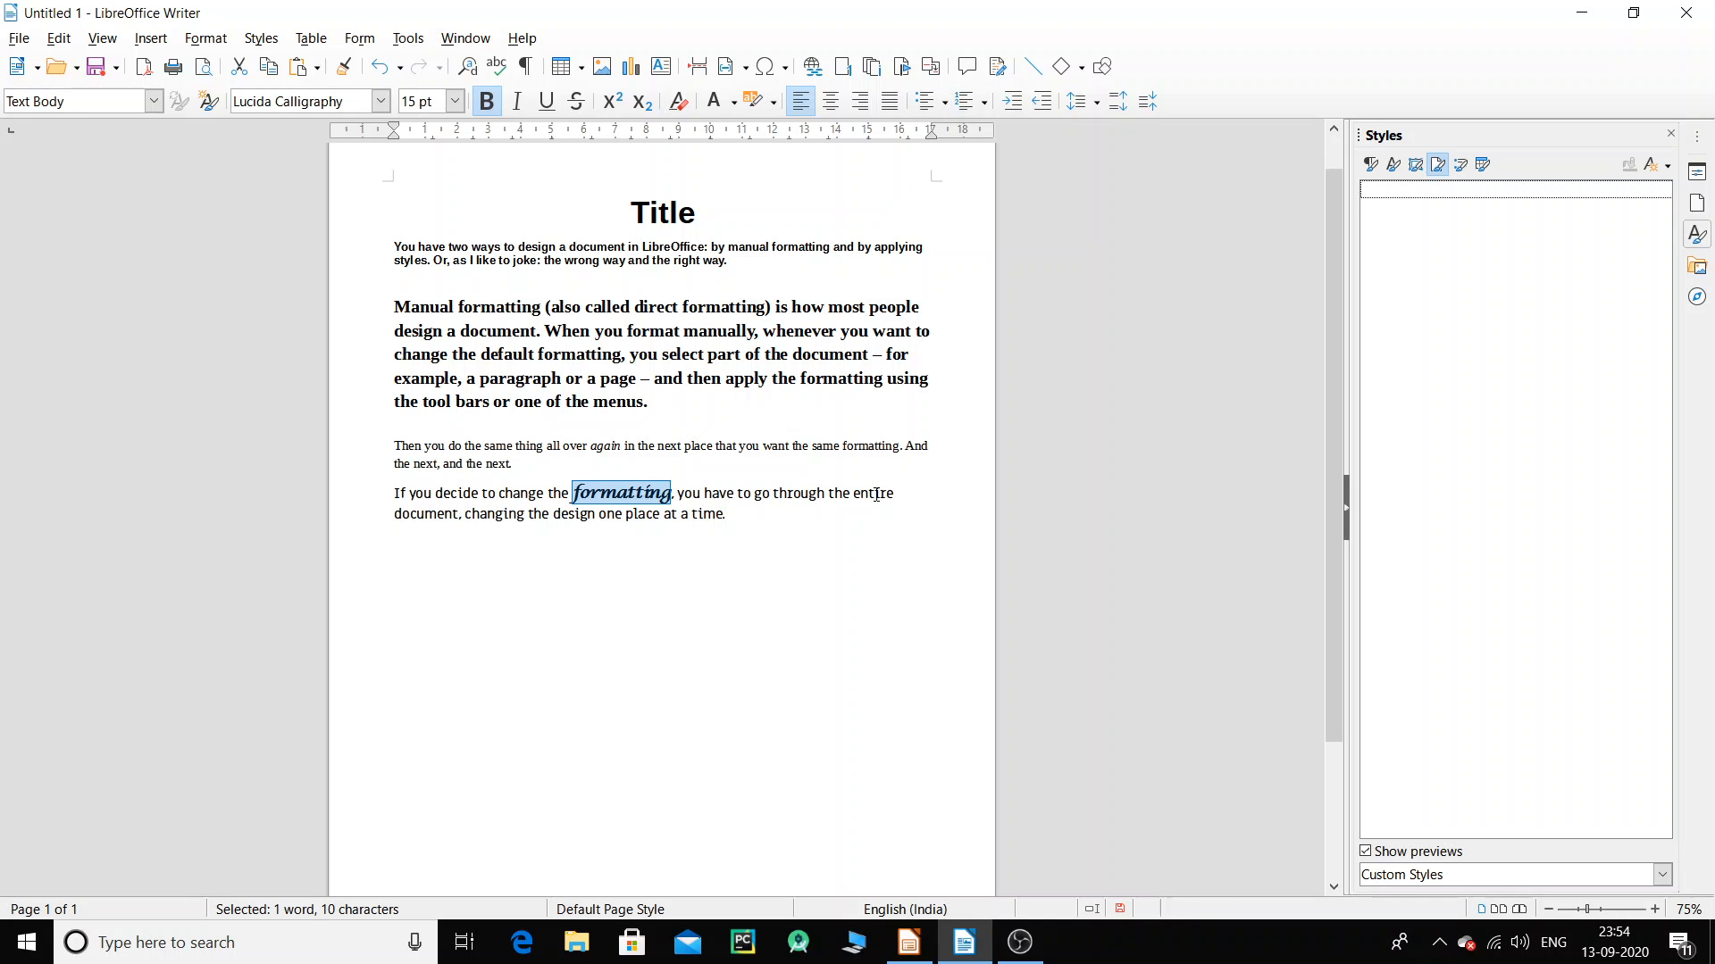
{"action": "scroll", "coordinate": [876, 493], "scroll_direction": "up", "scroll_amount": 4, "text": "ctrl"}
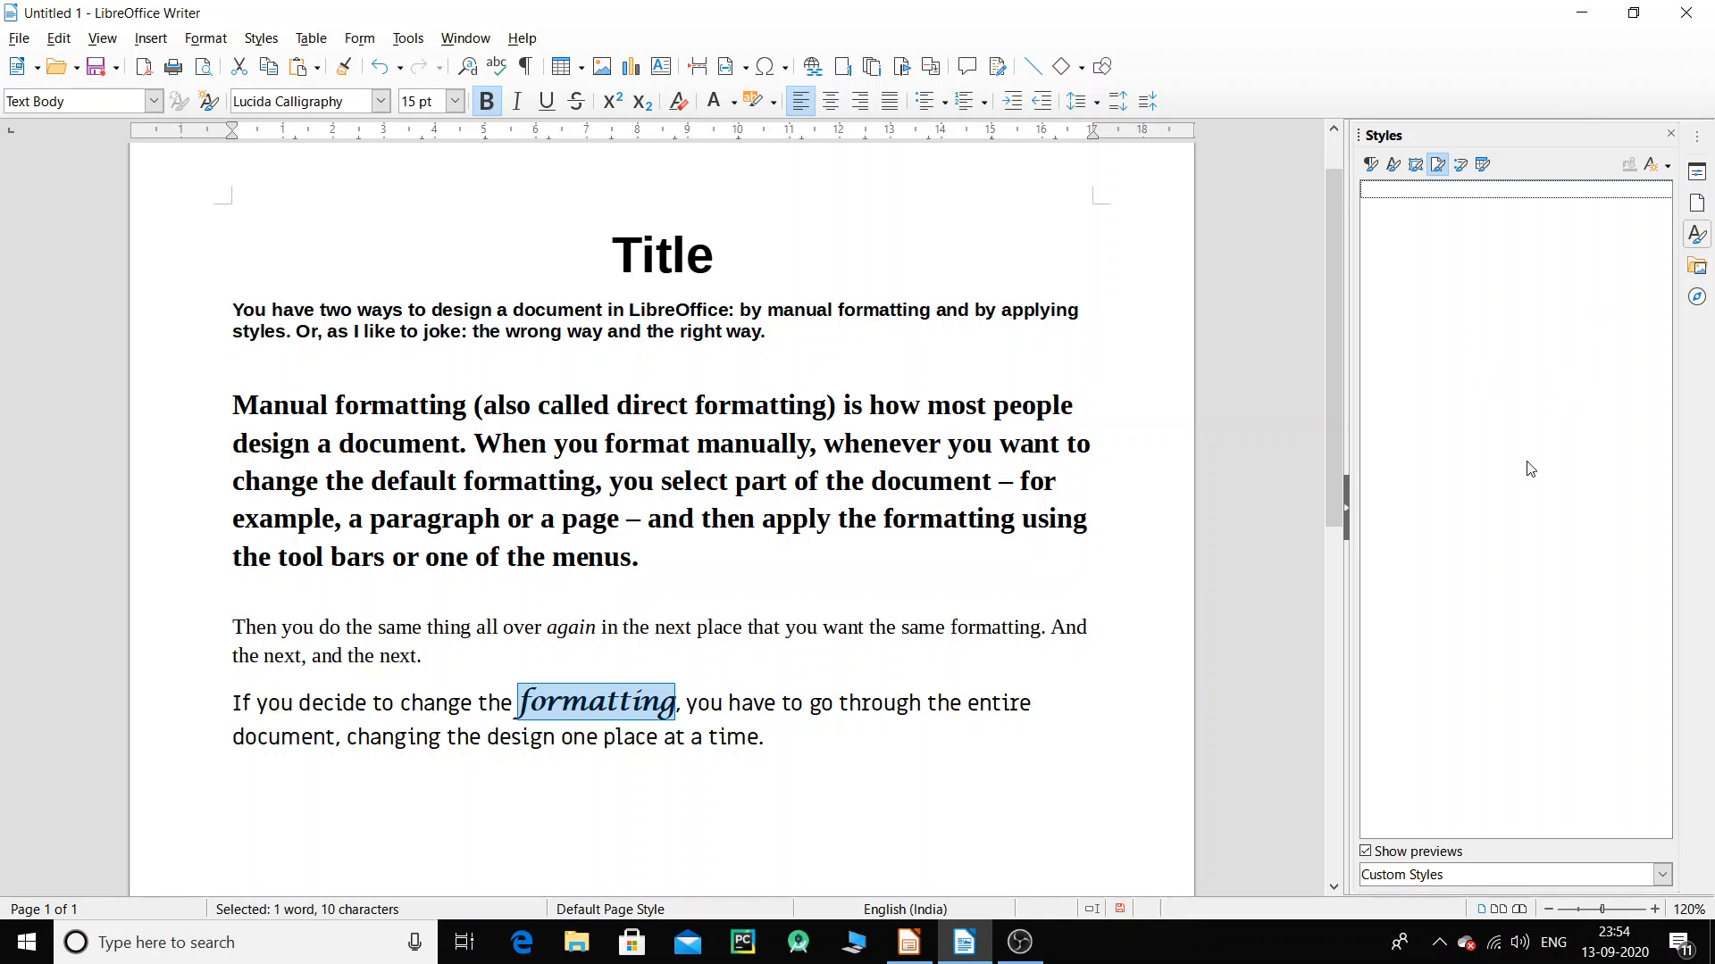
{"action": "left_click", "coordinate": [1654, 875]}
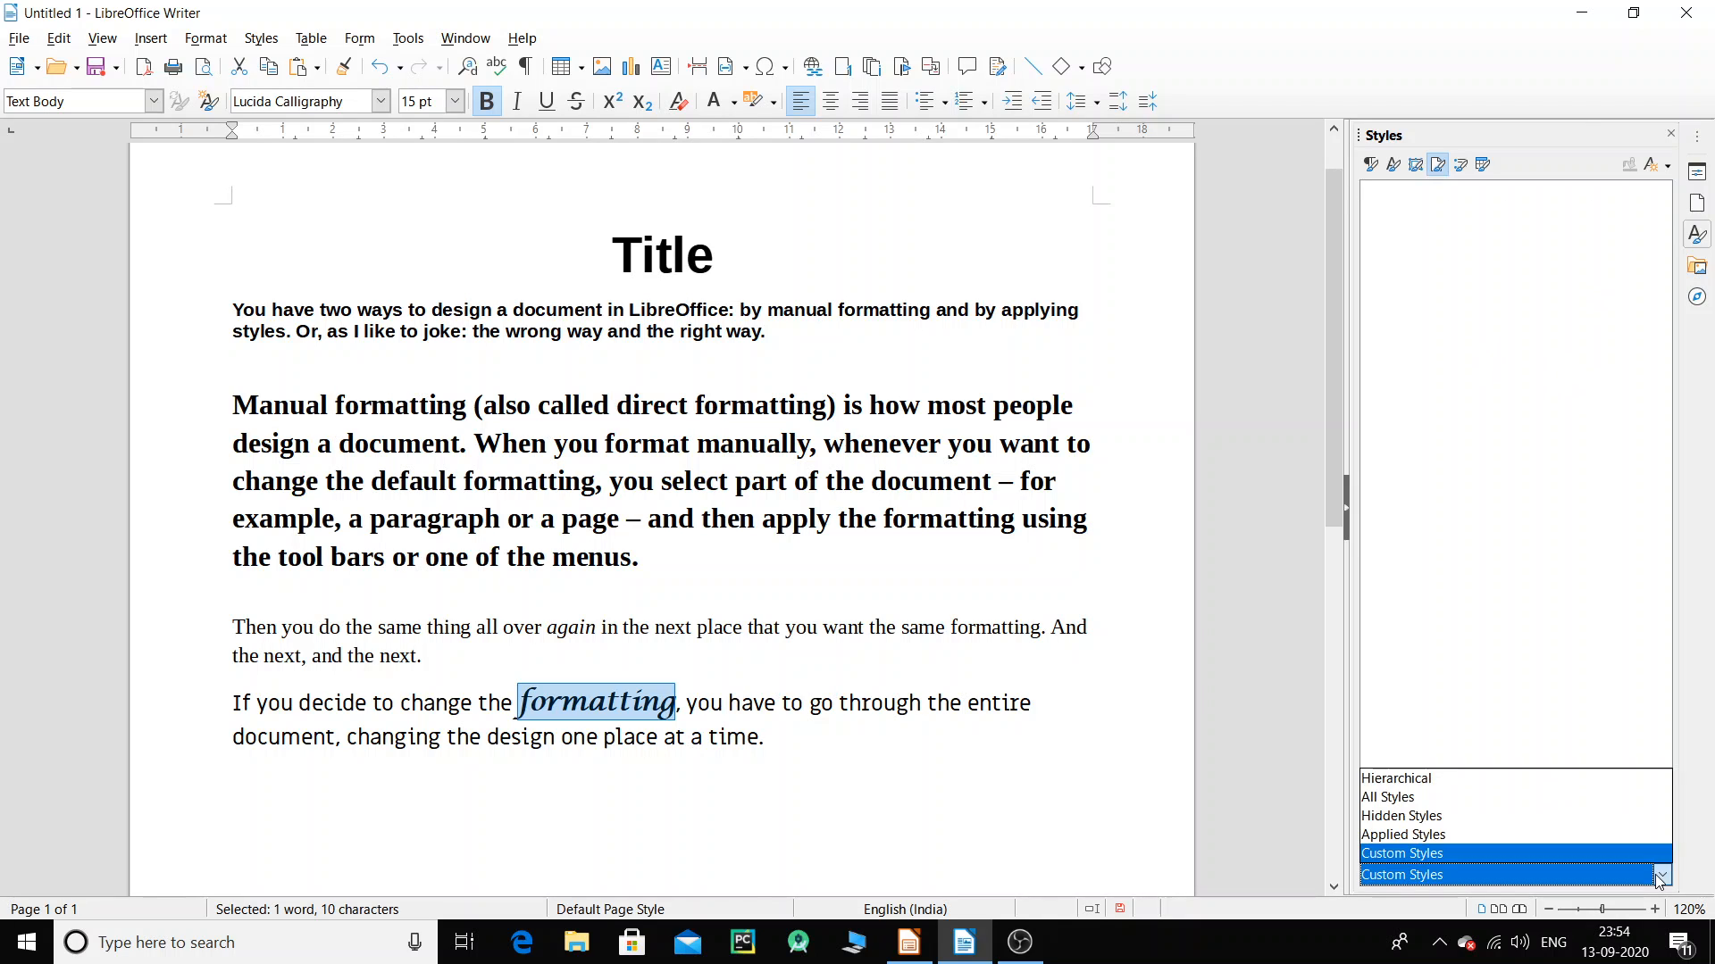
{"action": "left_click", "coordinate": [1473, 807]}
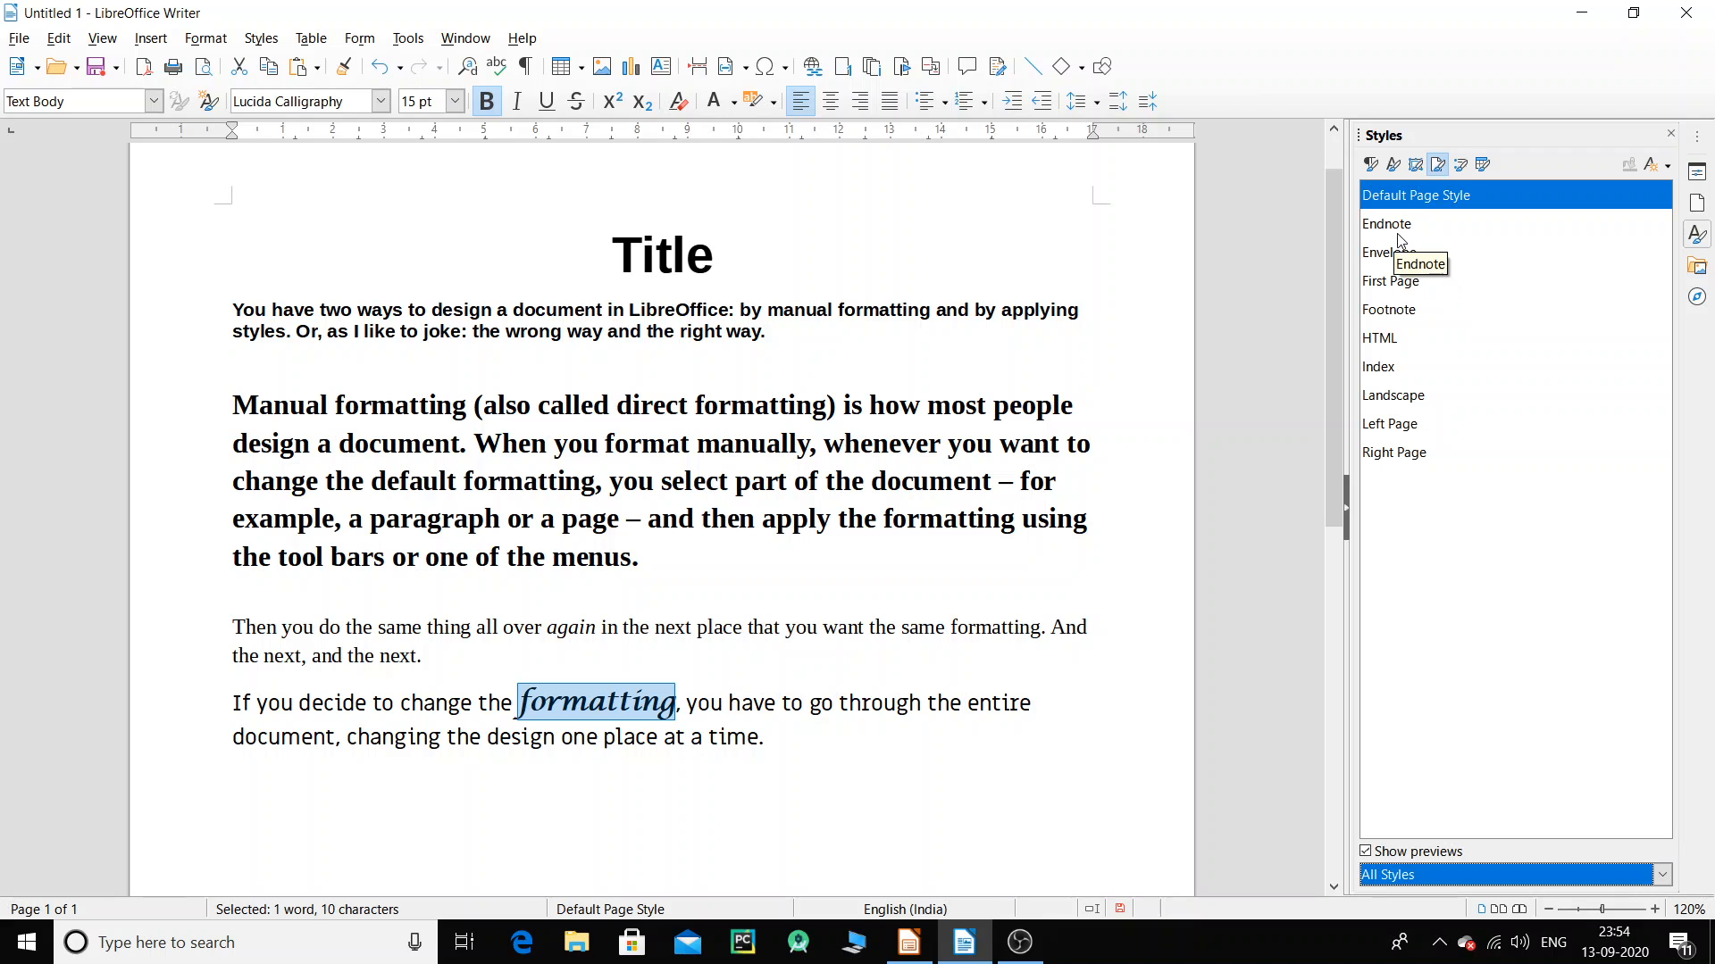
Try the Landscape page style on the document and restore Default Page Style.
{"action": "left_click", "coordinate": [1472, 403]}
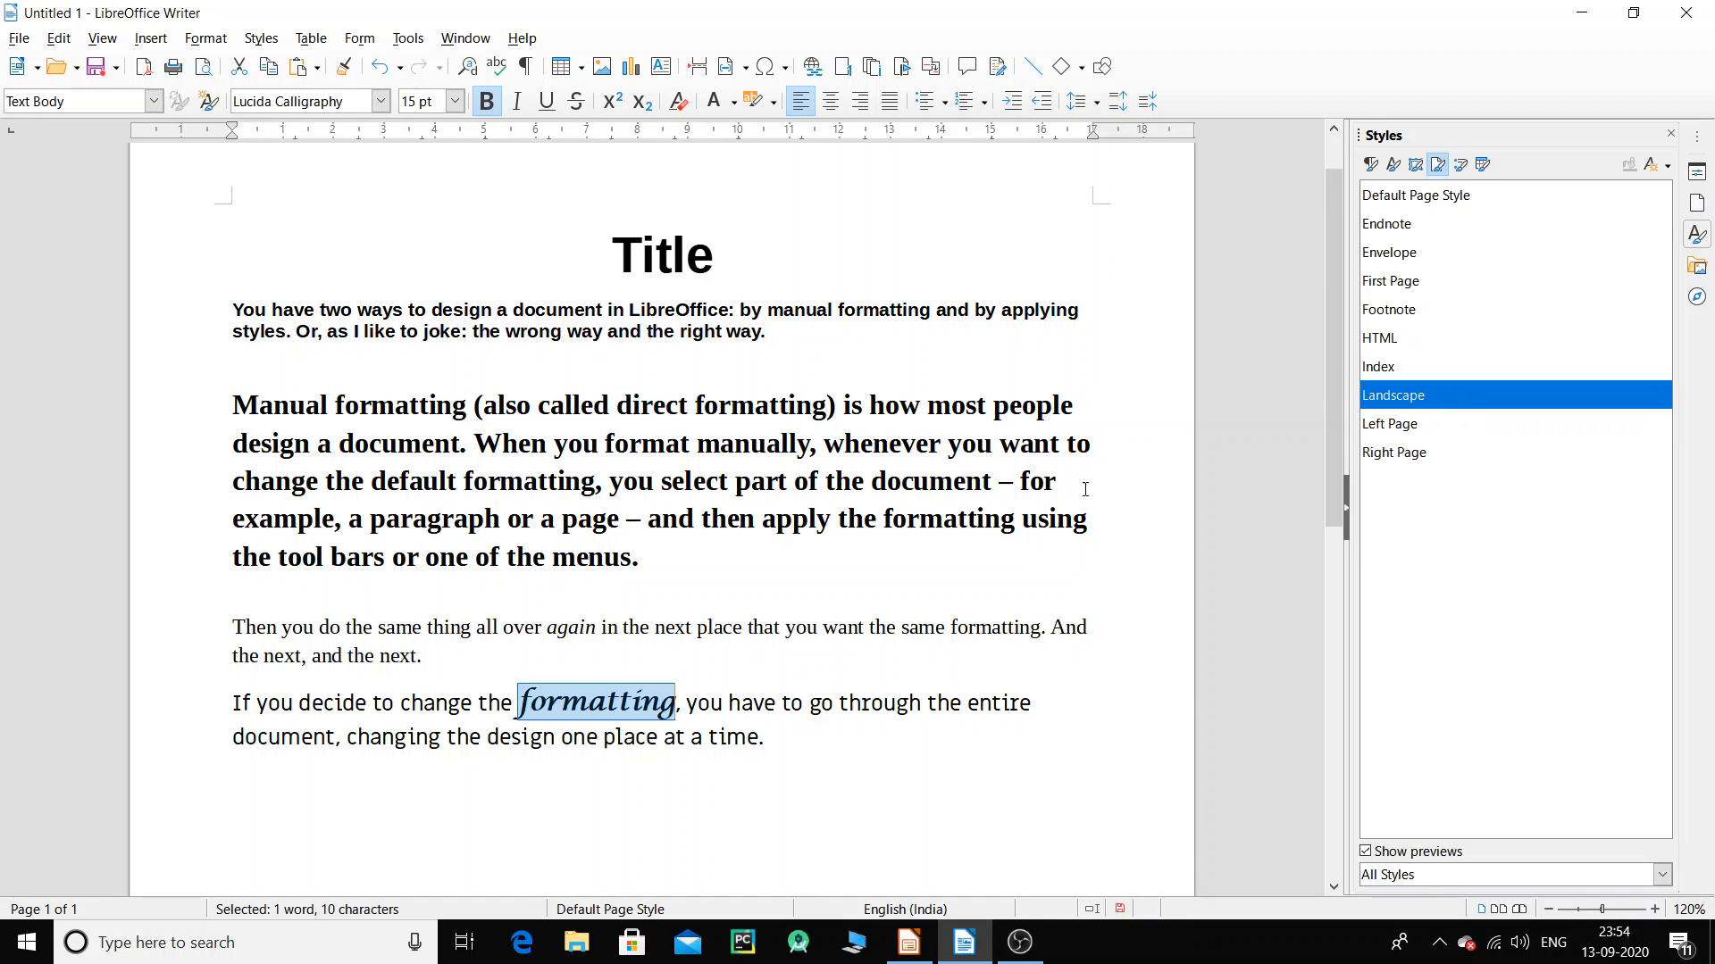
{"action": "scroll", "coordinate": [1046, 429], "scroll_direction": "down", "scroll_amount": 3}
{"action": "scroll", "coordinate": [1046, 427], "scroll_direction": "down", "scroll_amount": 4}
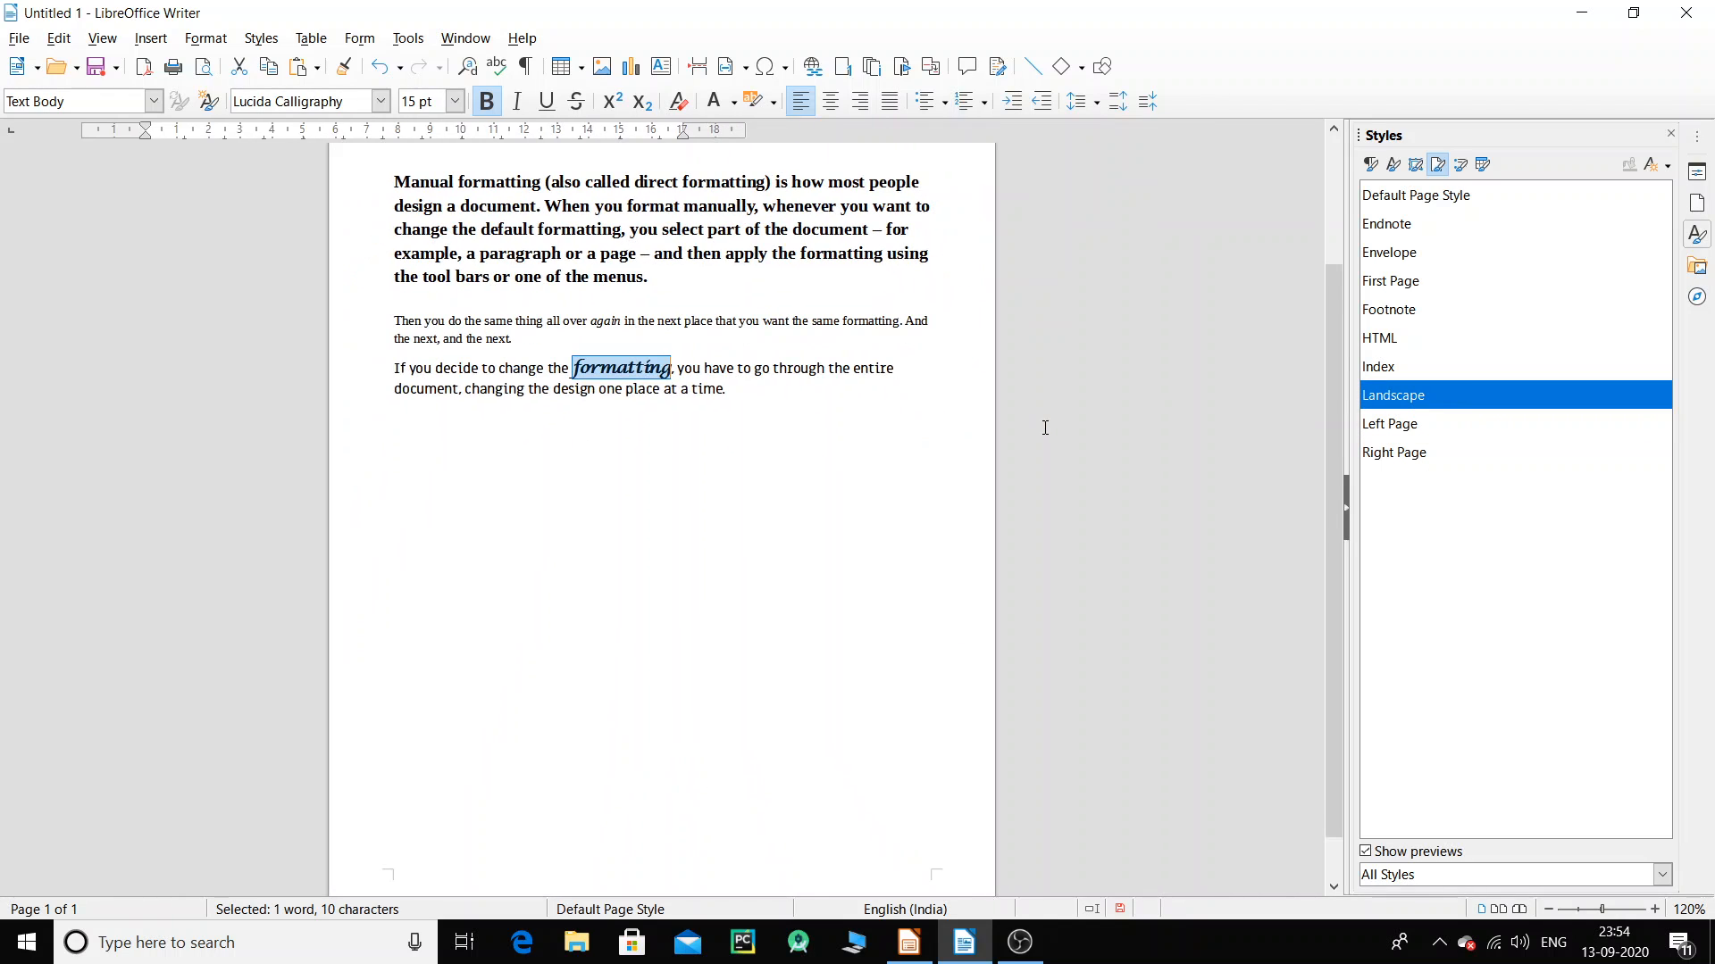
{"action": "left_click", "coordinate": [693, 397]}
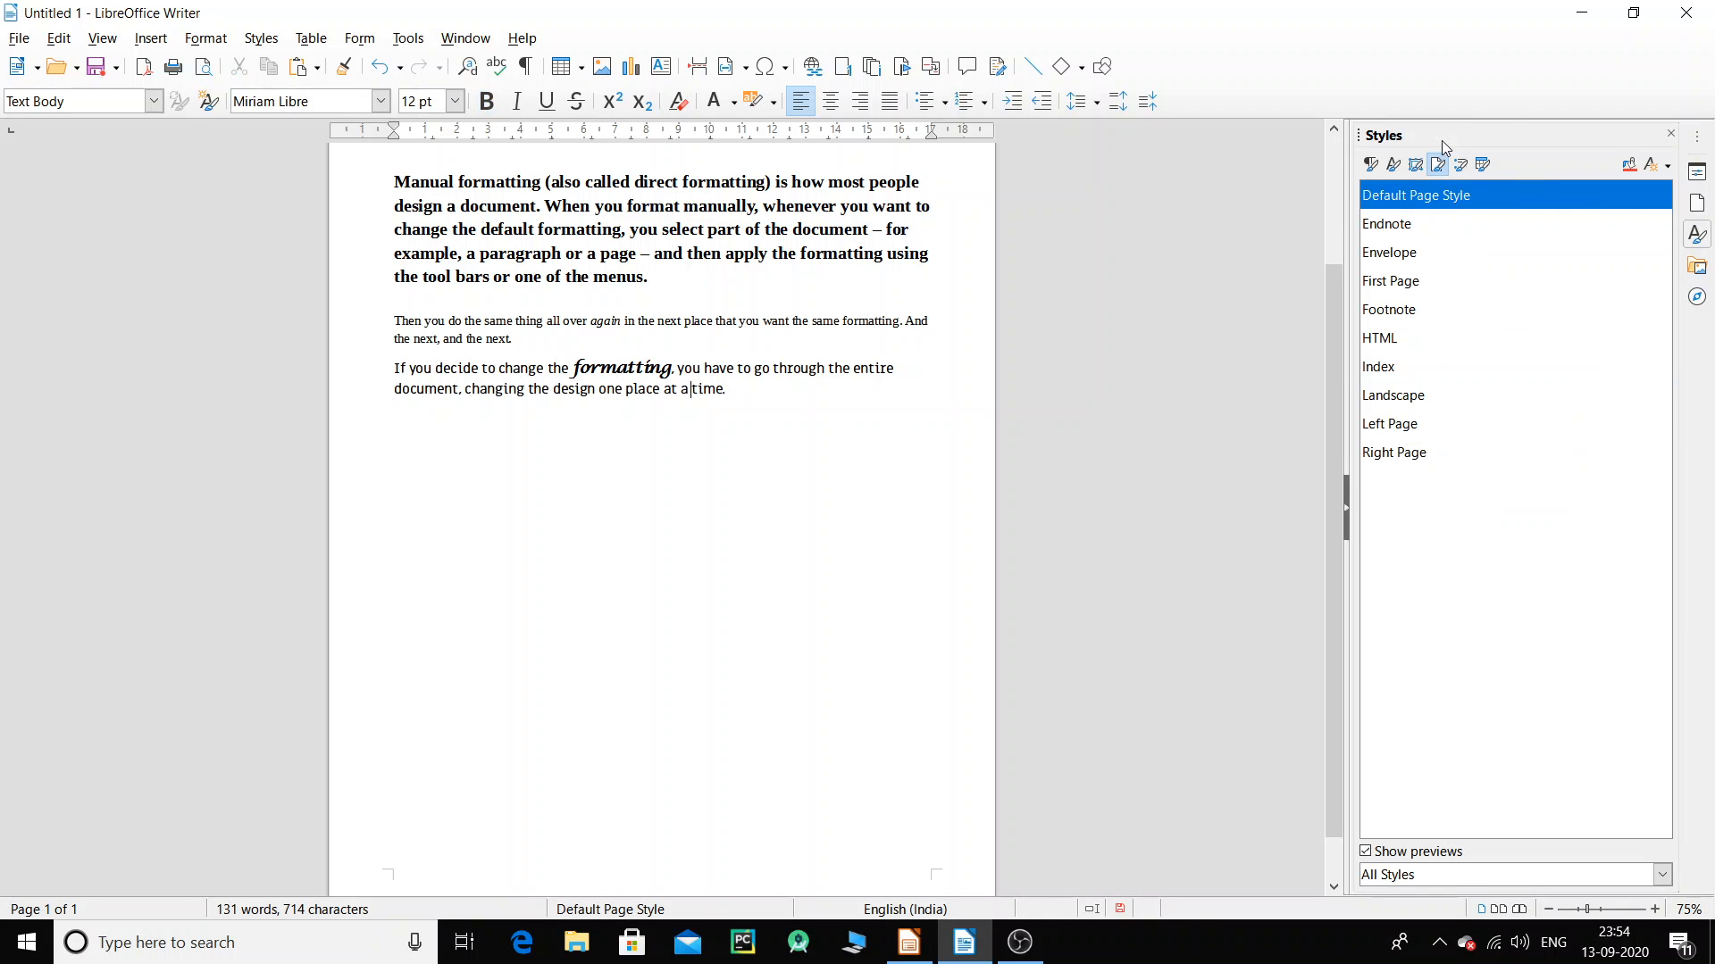
{"action": "double_click", "coordinate": [1400, 396]}
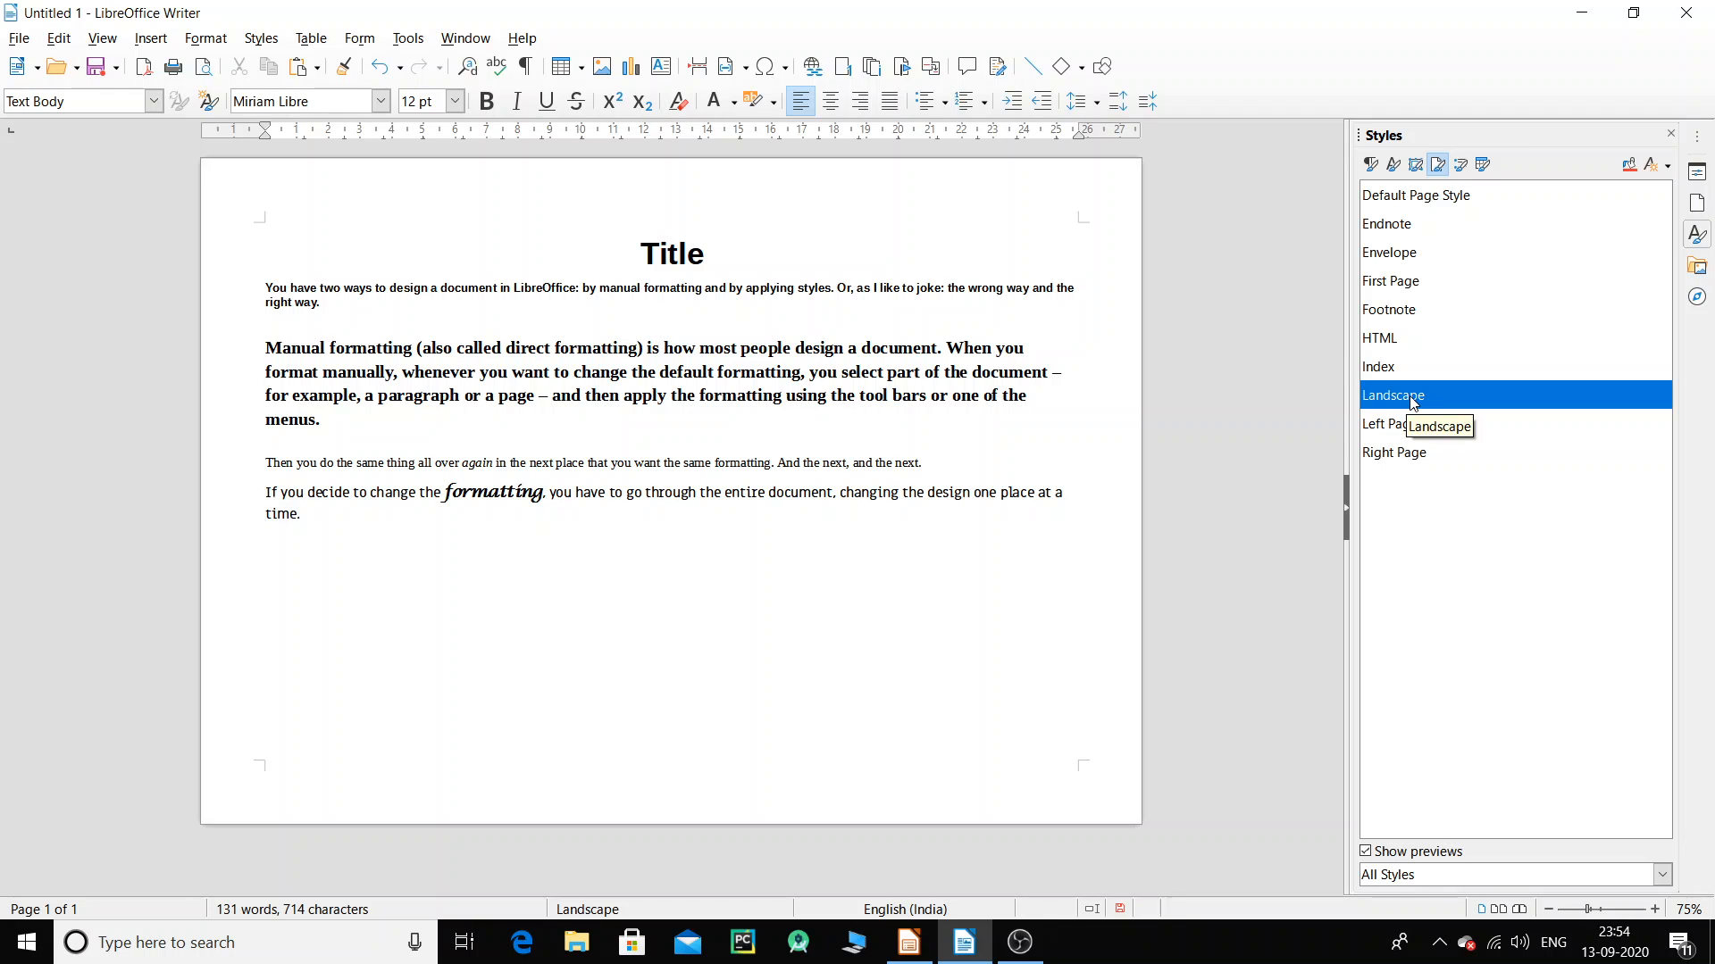
{"action": "double_click", "coordinate": [1422, 202]}
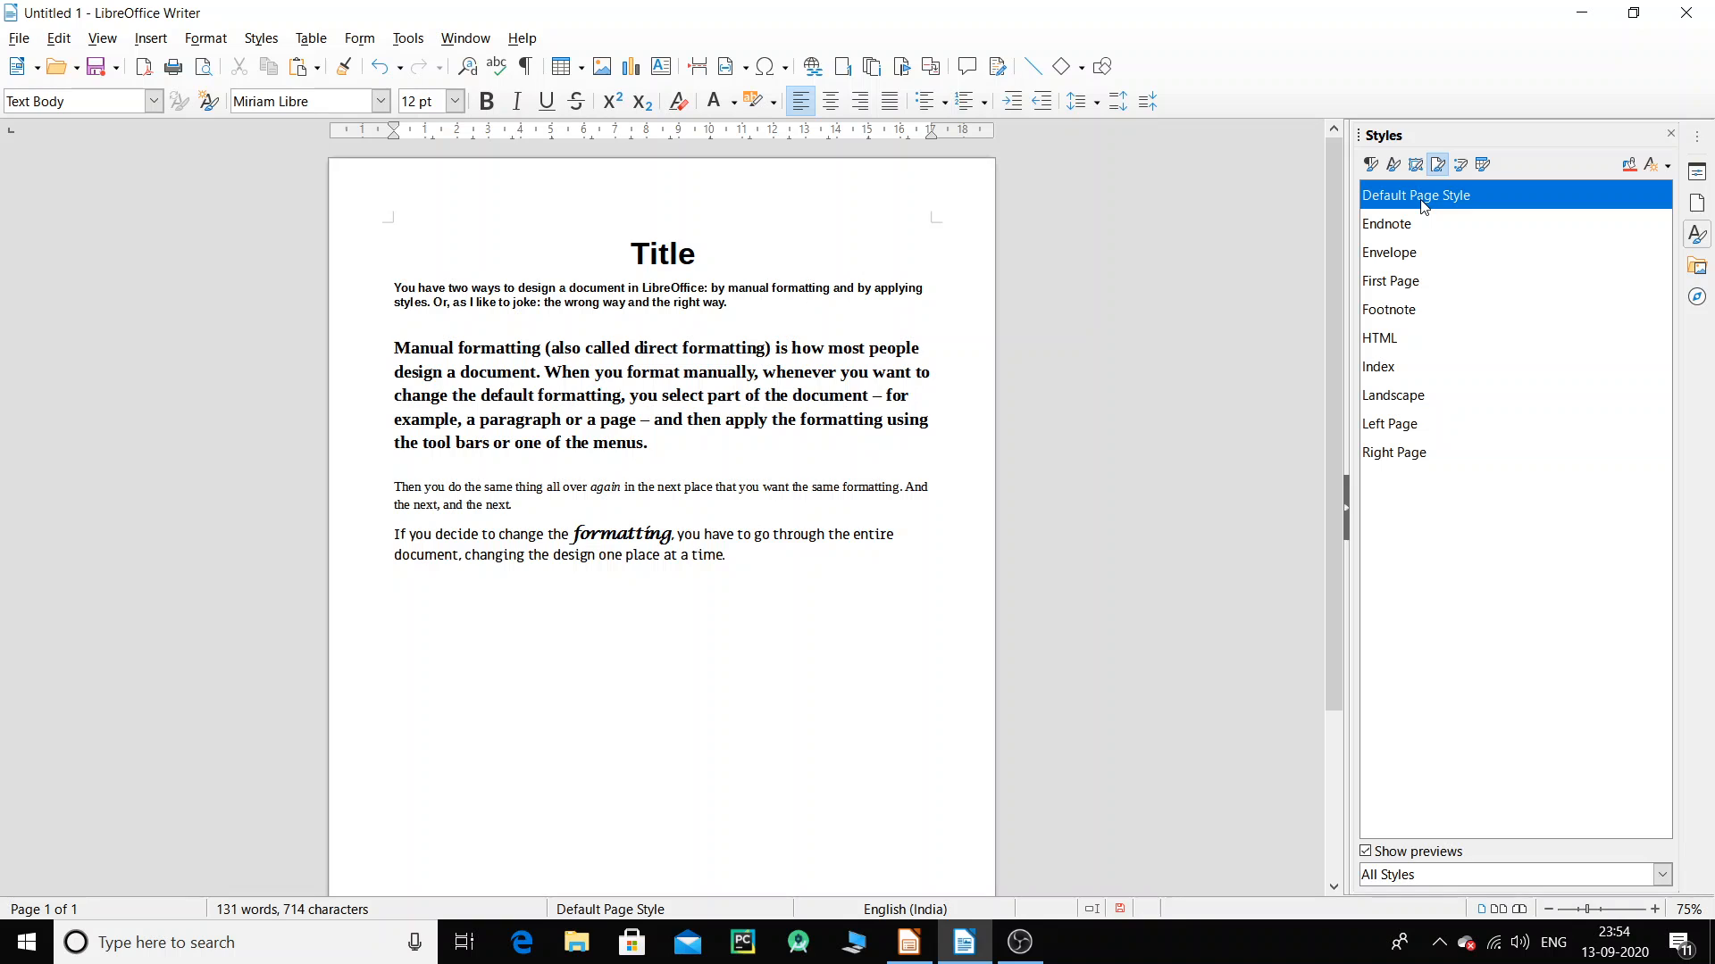
Filter the page styles to Custom Styles and start a new one named MyPageStyle, keeping MyPageStyle as its next style.
{"action": "scroll", "coordinate": [1081, 528], "scroll_direction": "up", "scroll_amount": 1}
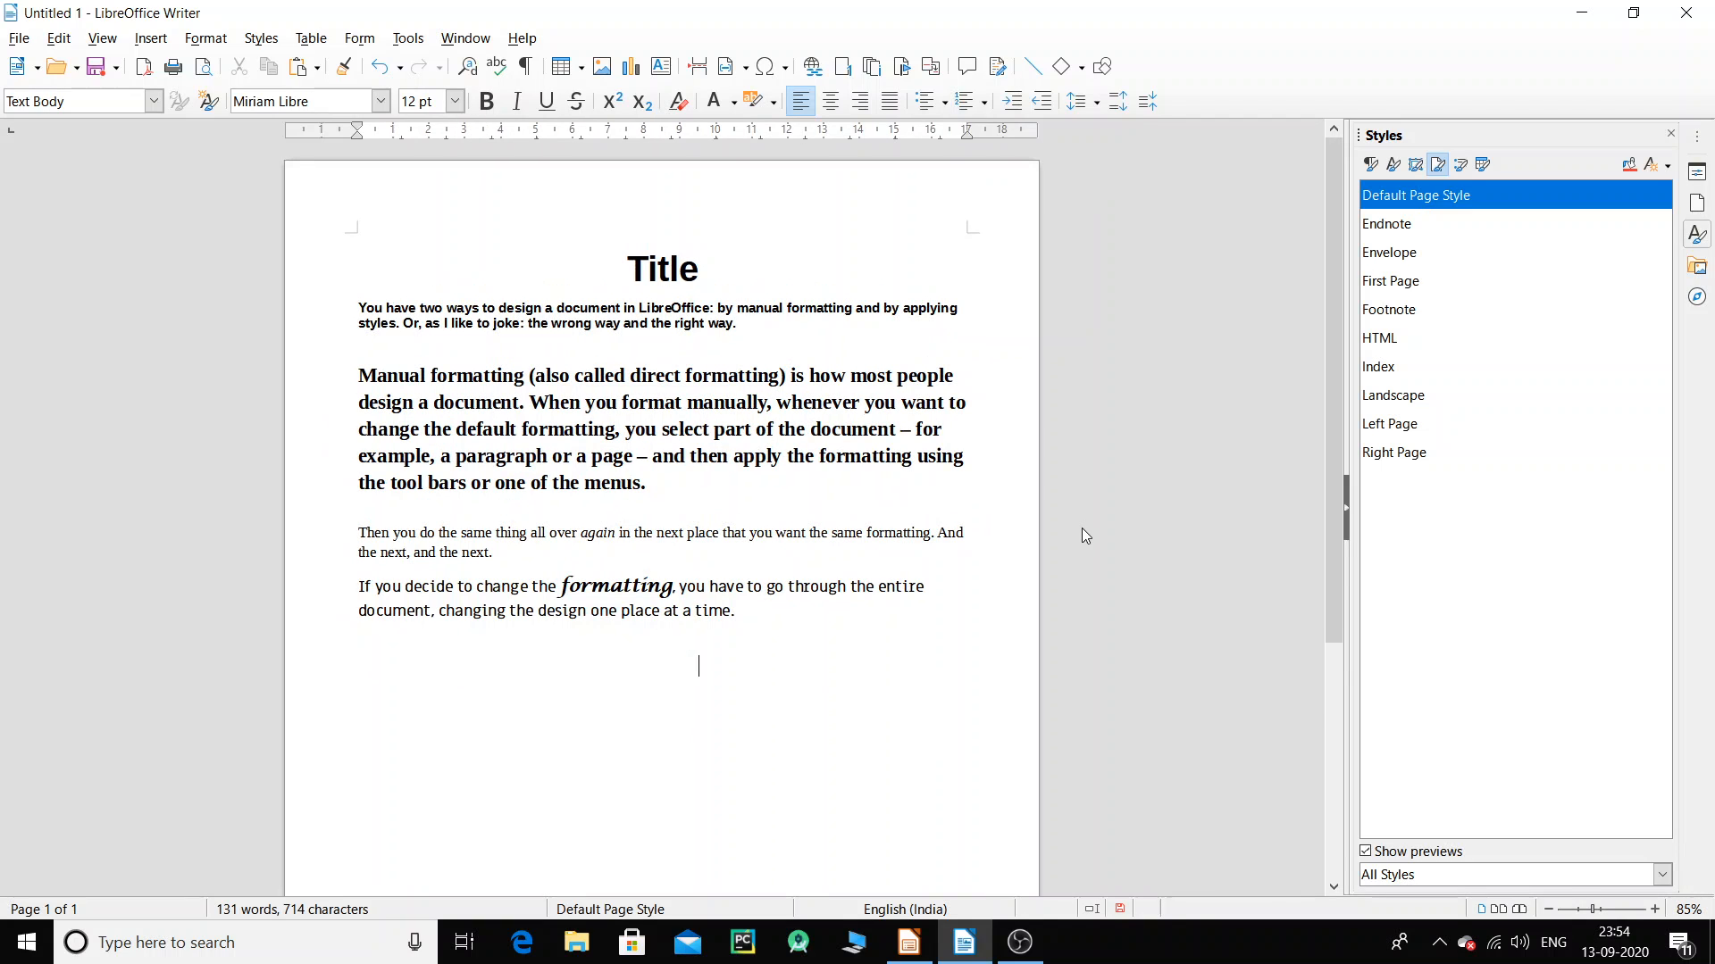
{"action": "scroll", "coordinate": [1081, 527], "scroll_direction": "up", "scroll_amount": 1}
{"action": "scroll", "coordinate": [1084, 527], "scroll_direction": "up", "scroll_amount": 1}
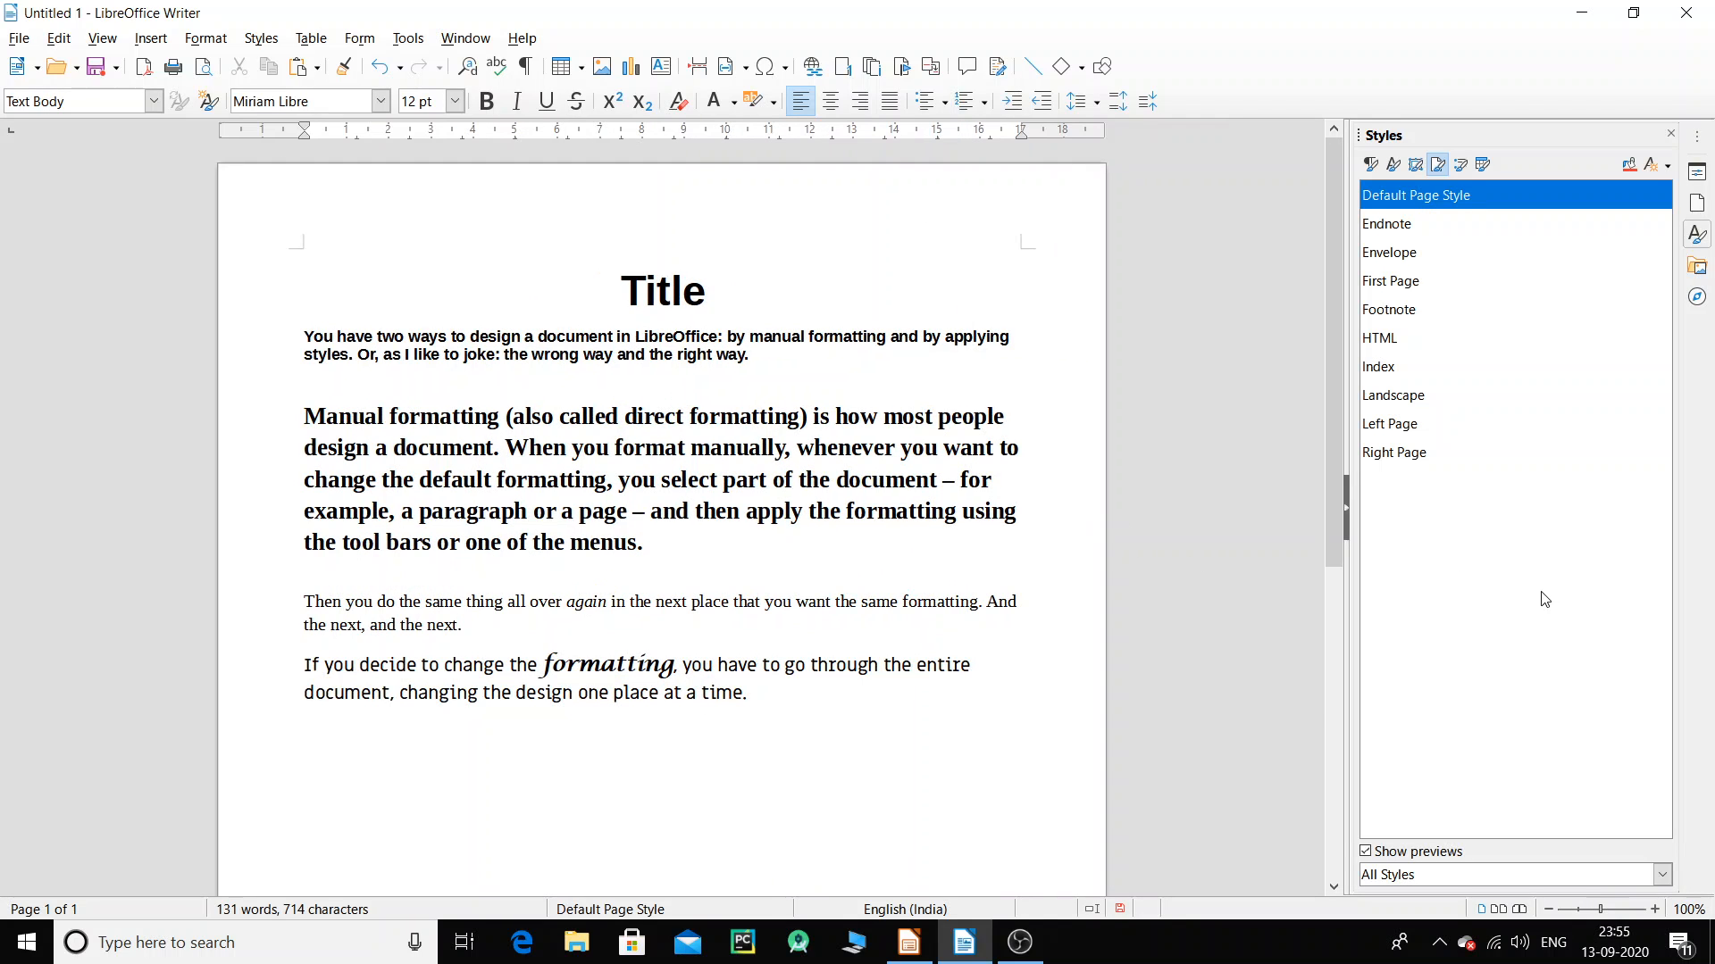
{"action": "left_click", "coordinate": [1663, 889]}
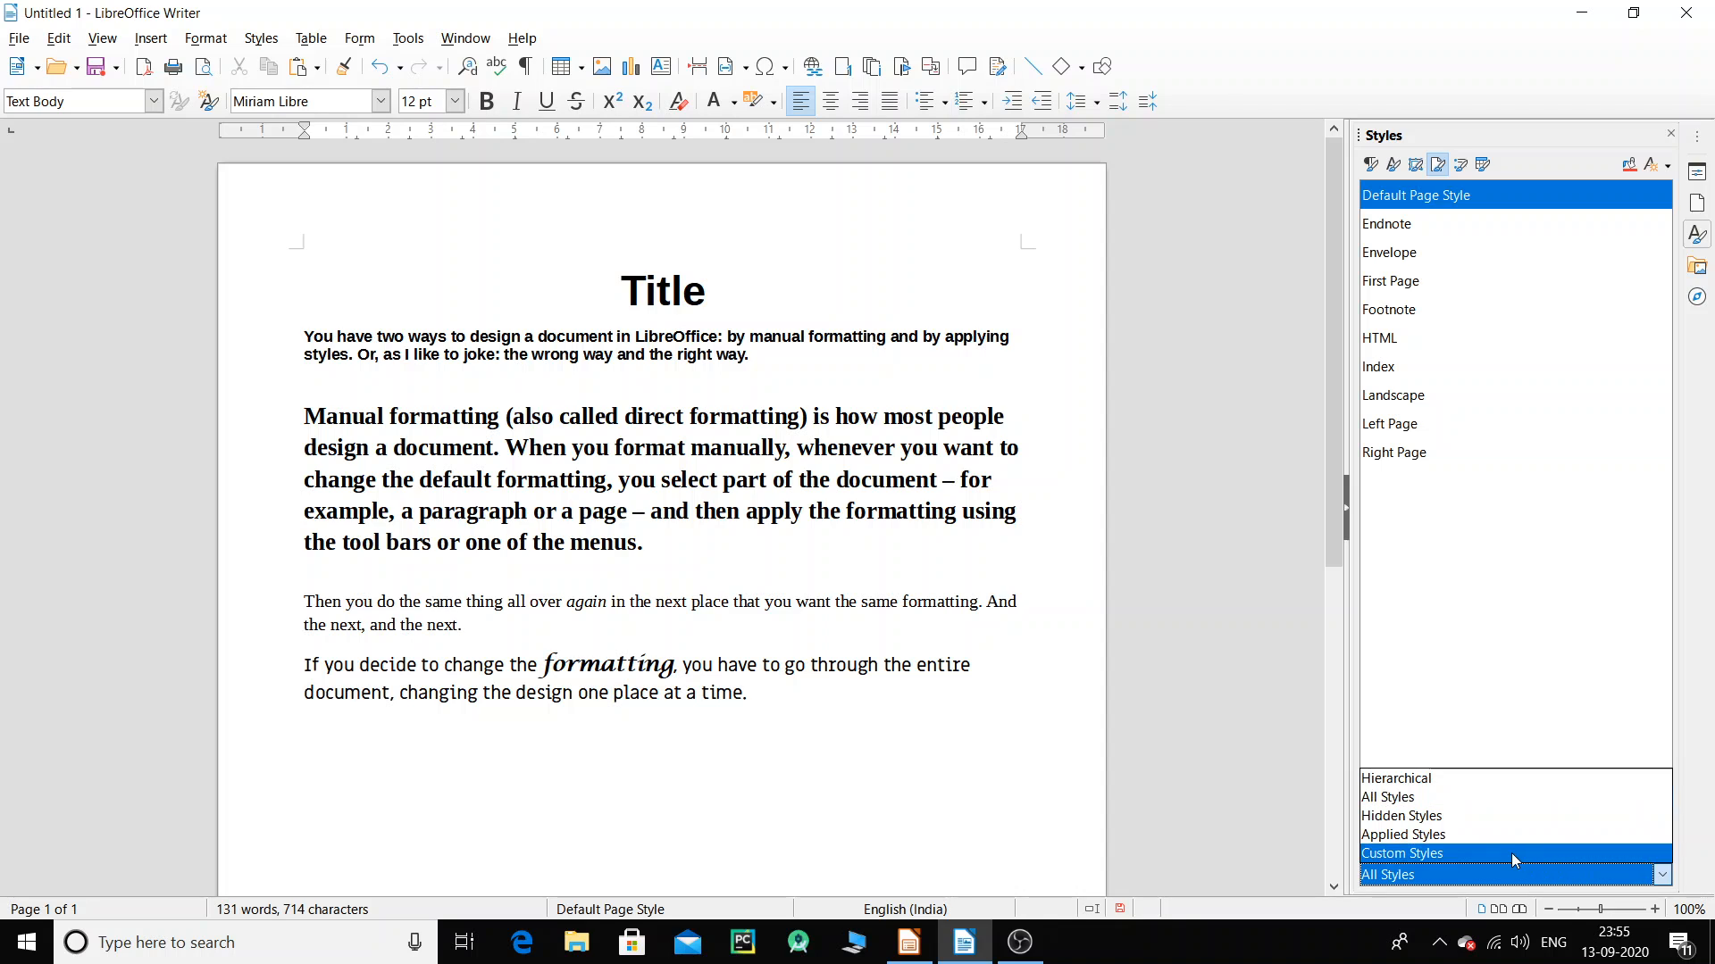
{"action": "left_click", "coordinate": [1537, 866]}
{"action": "right_click", "coordinate": [1458, 262]}
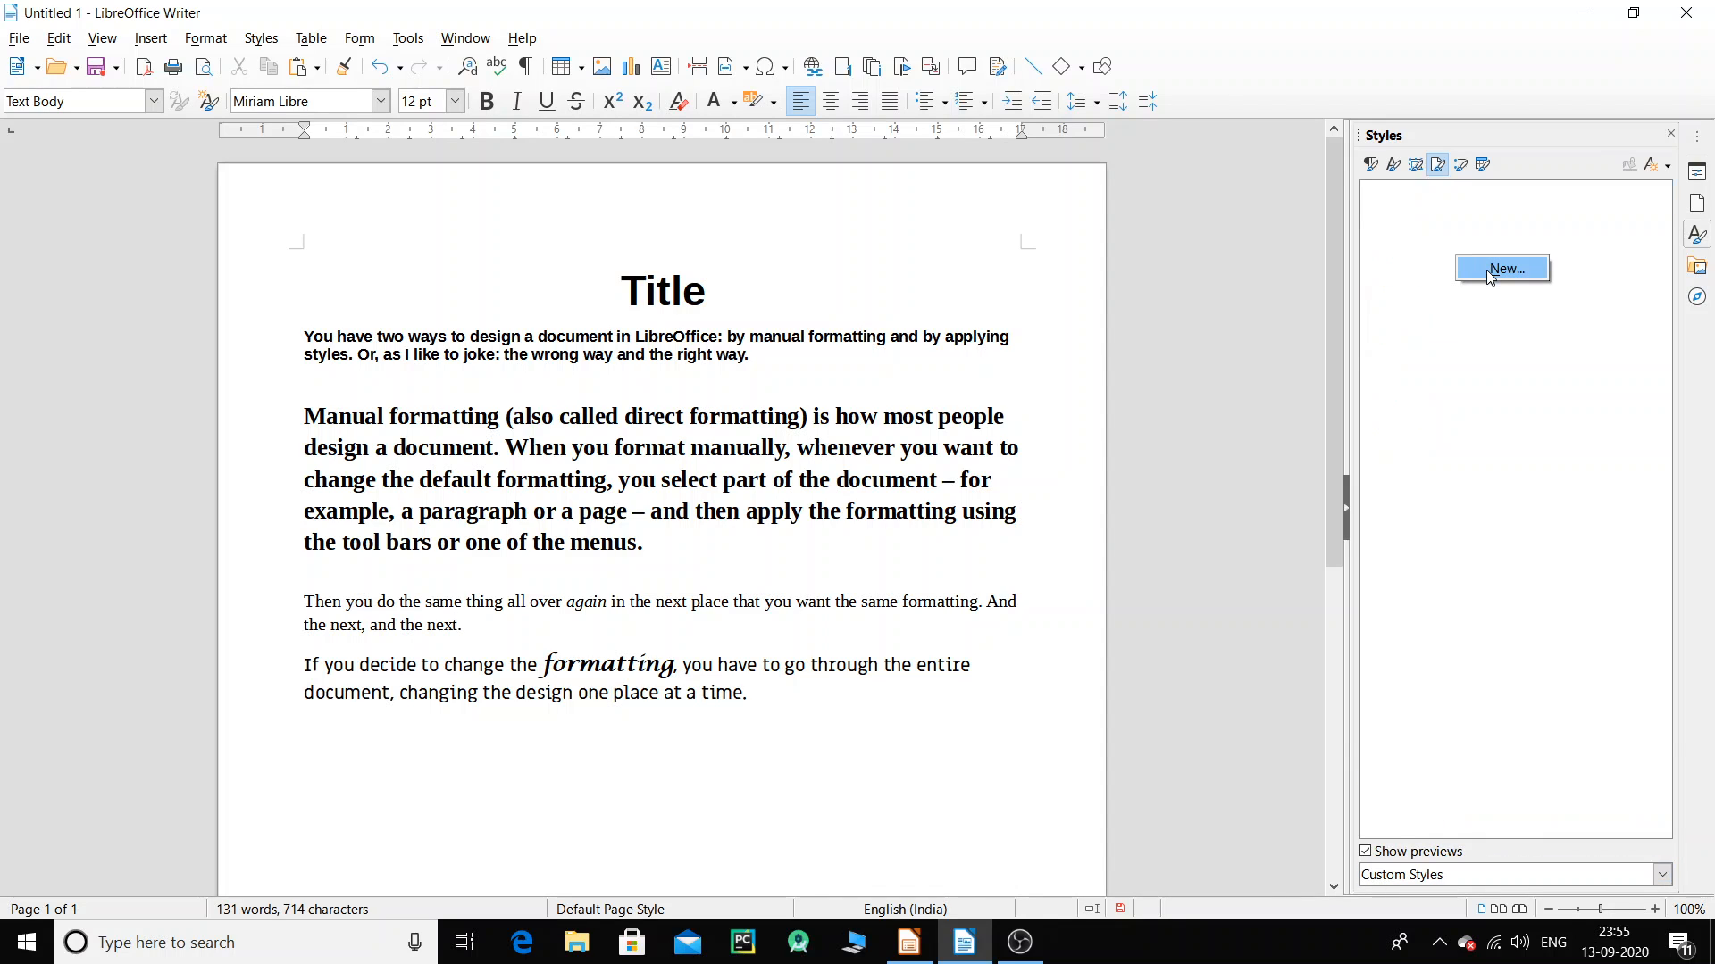
{"action": "left_click", "coordinate": [1491, 269]}
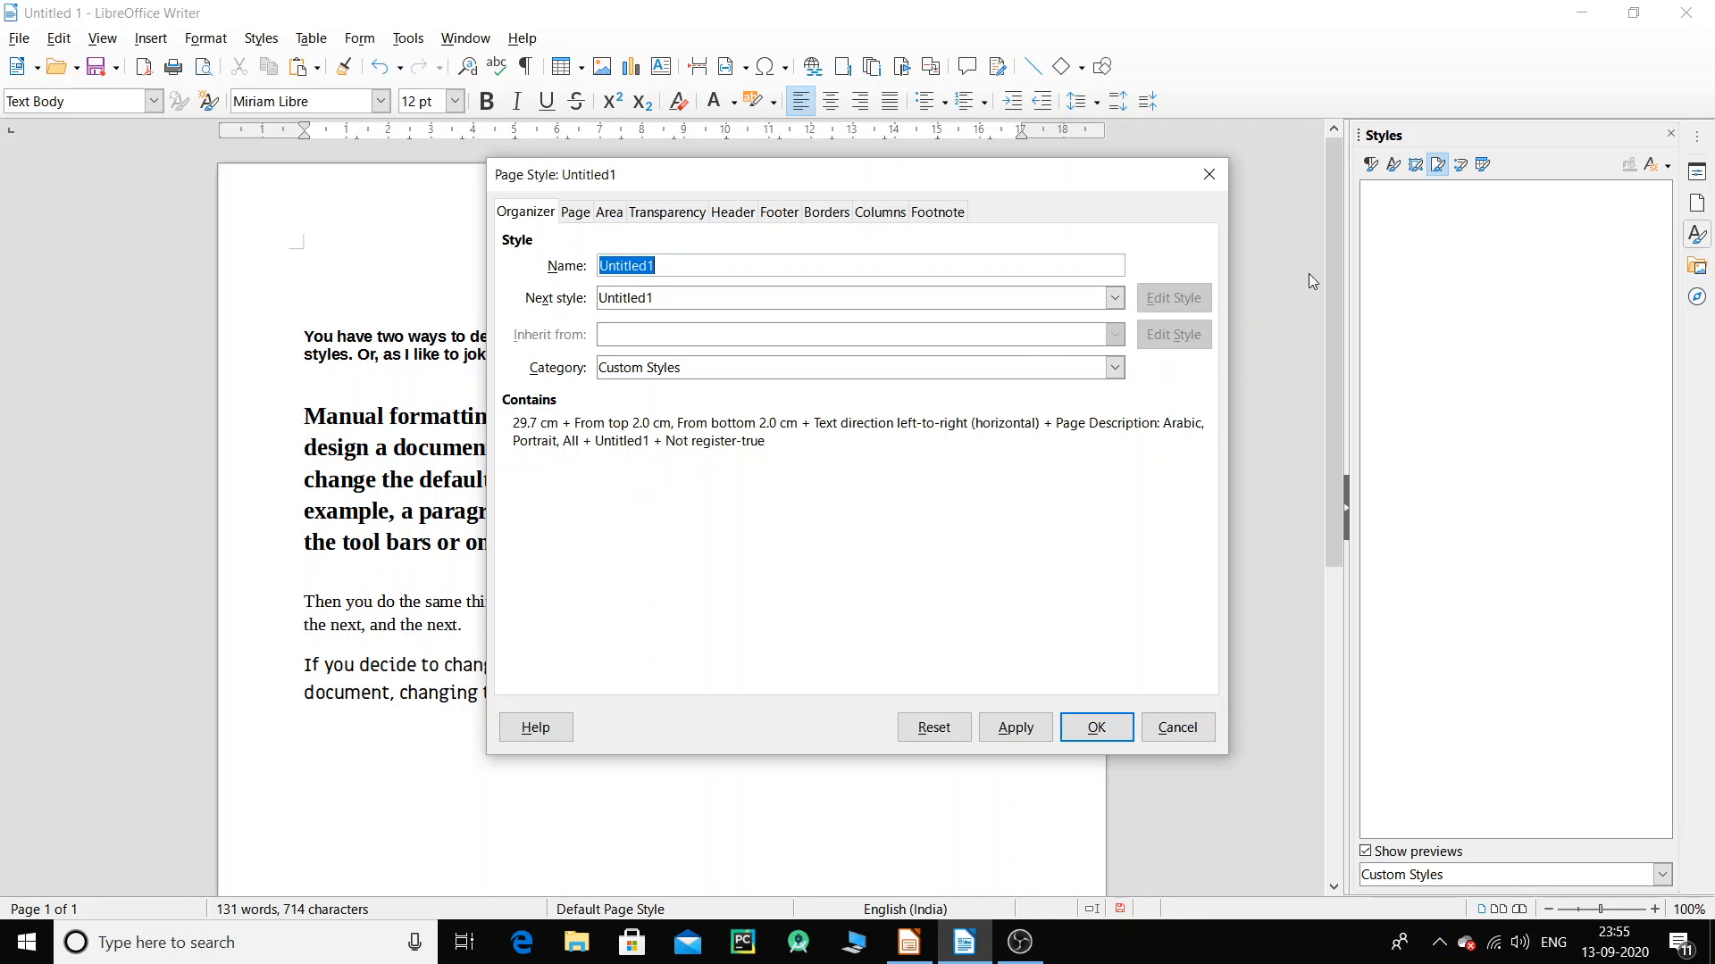
{"action": "type", "text": "MyPageStyle"}
{"action": "left_click", "coordinate": [805, 295]}
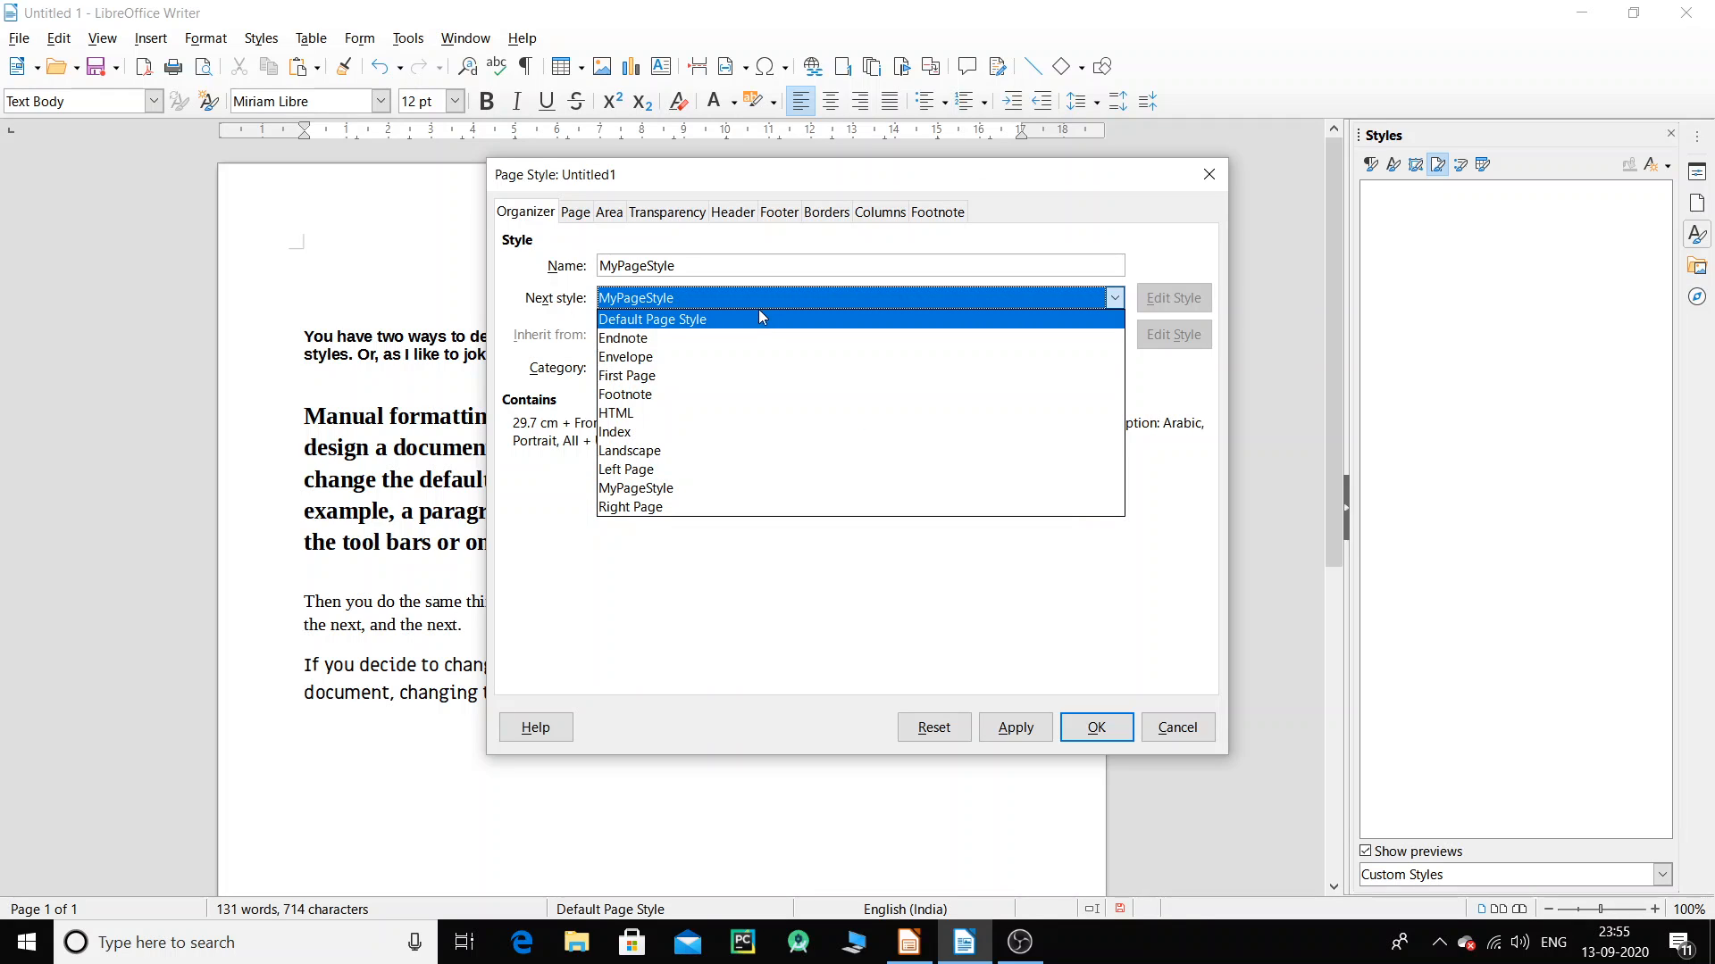
{"action": "left_click", "coordinate": [568, 306]}
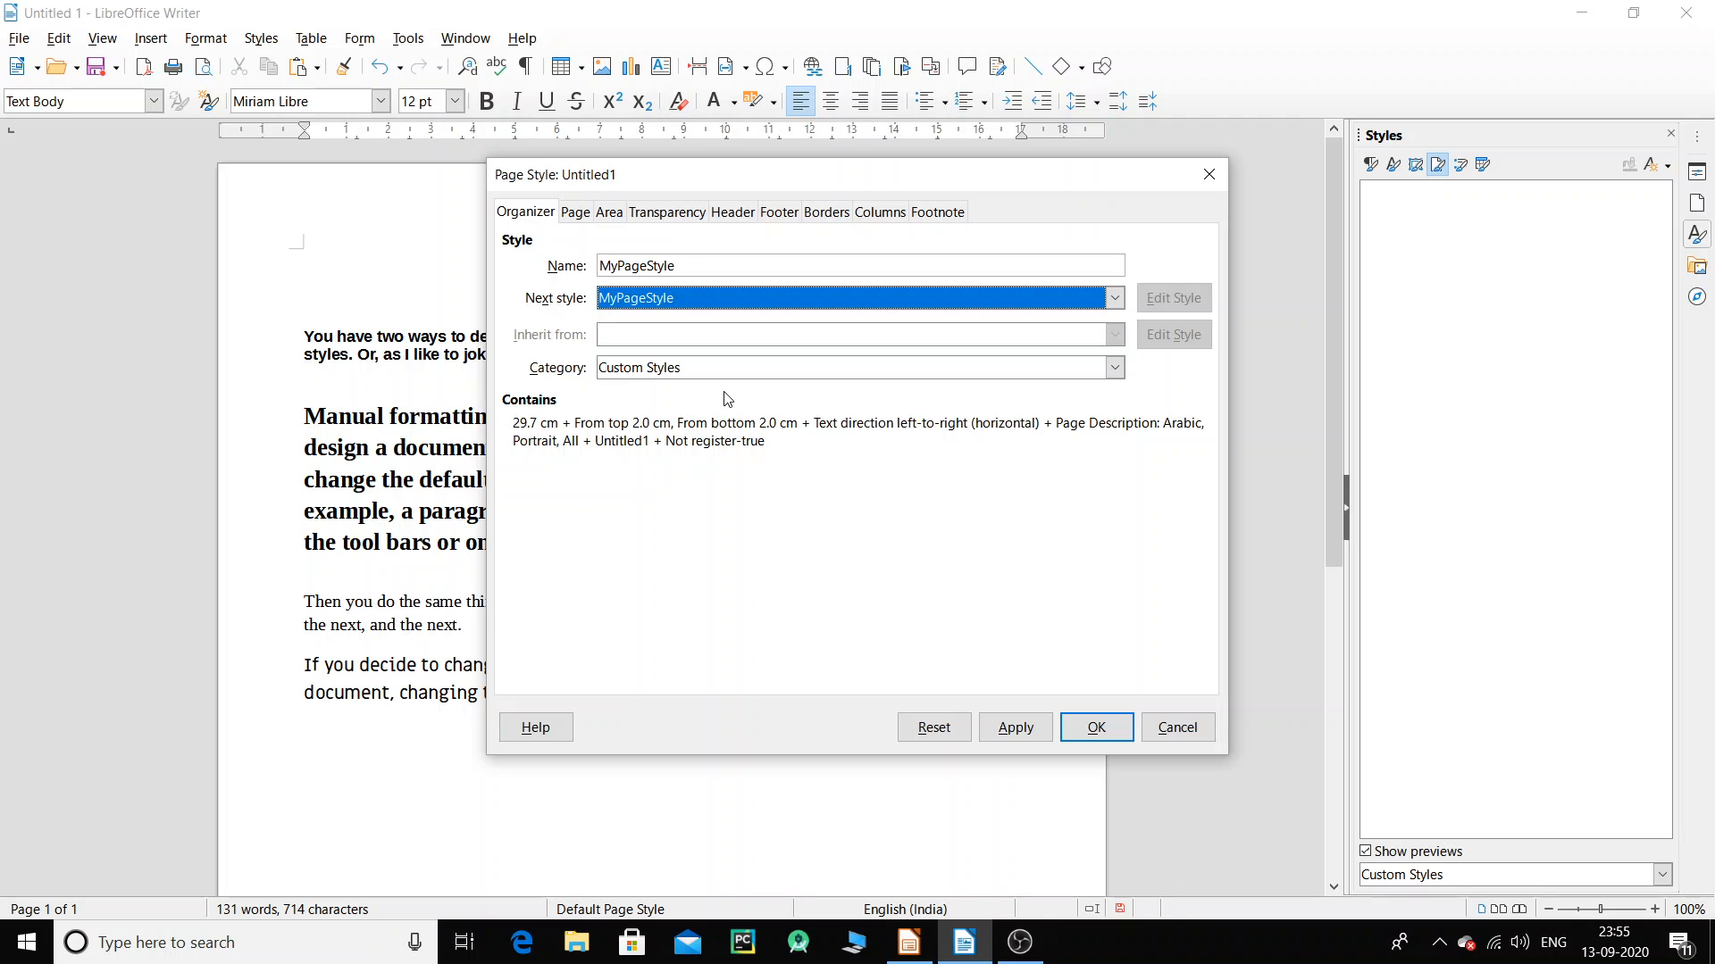
Set MyPageStyle to a custom paper size of 15 cm width and 15 cm height in Portrait orientation and create the style.
{"action": "left_click", "coordinate": [576, 215]}
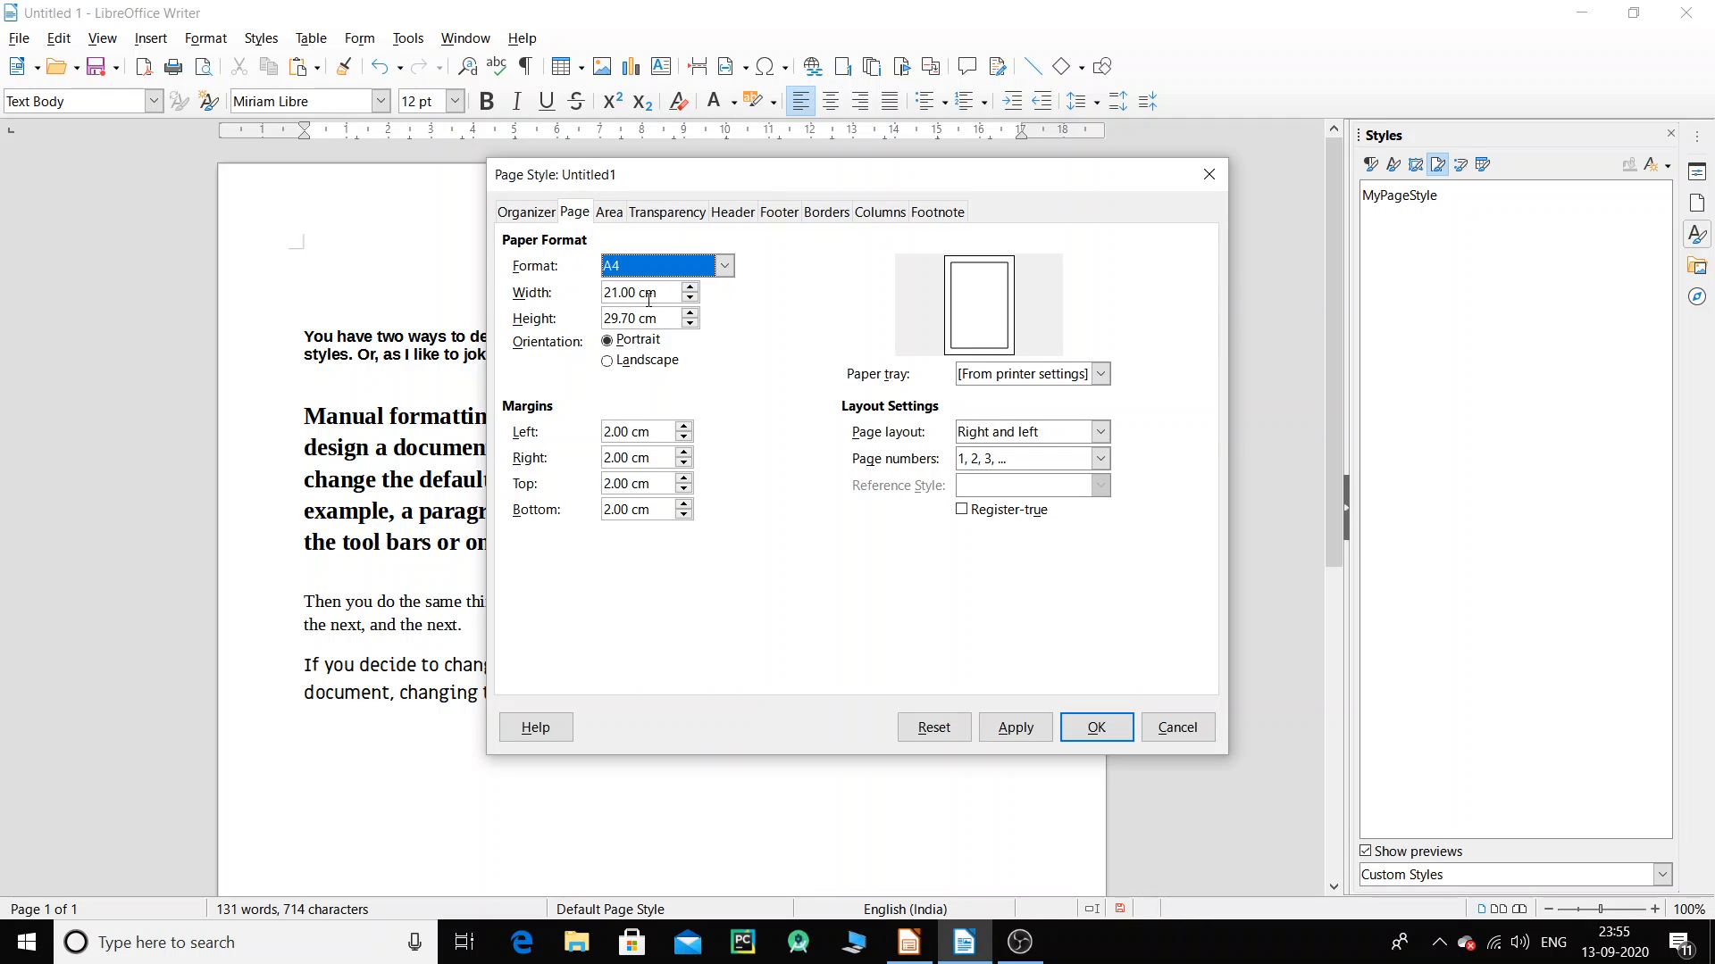
{"action": "left_click", "coordinate": [725, 266]}
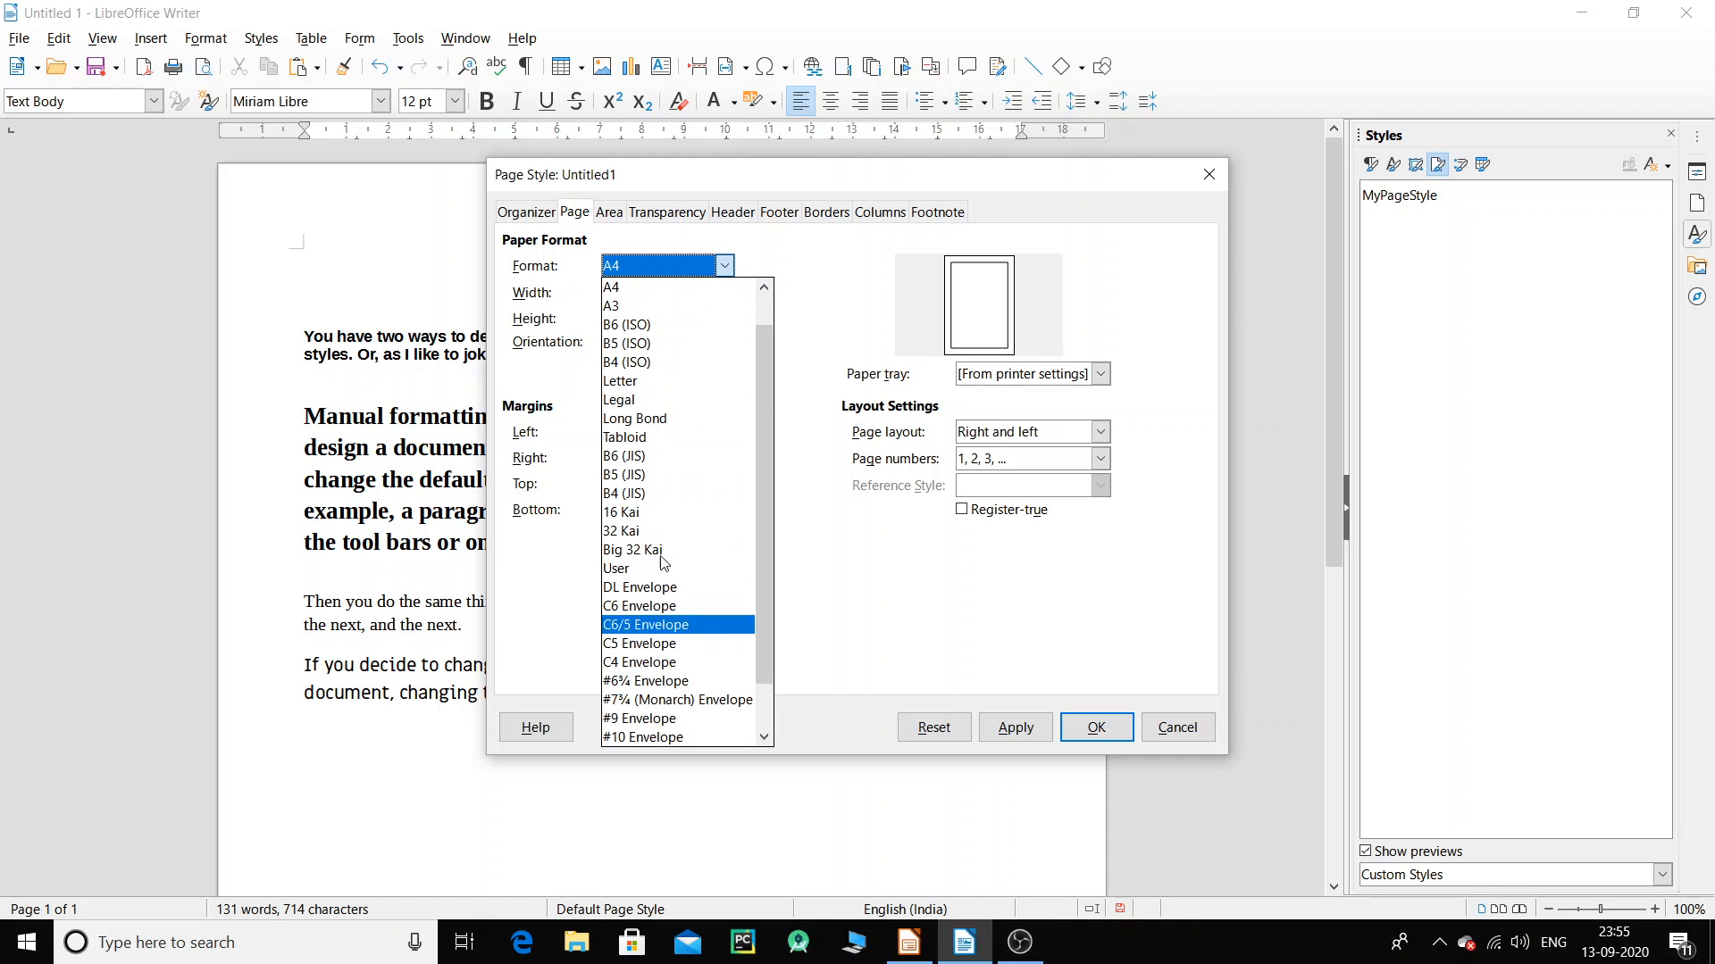
{"action": "left_click", "coordinate": [811, 340]}
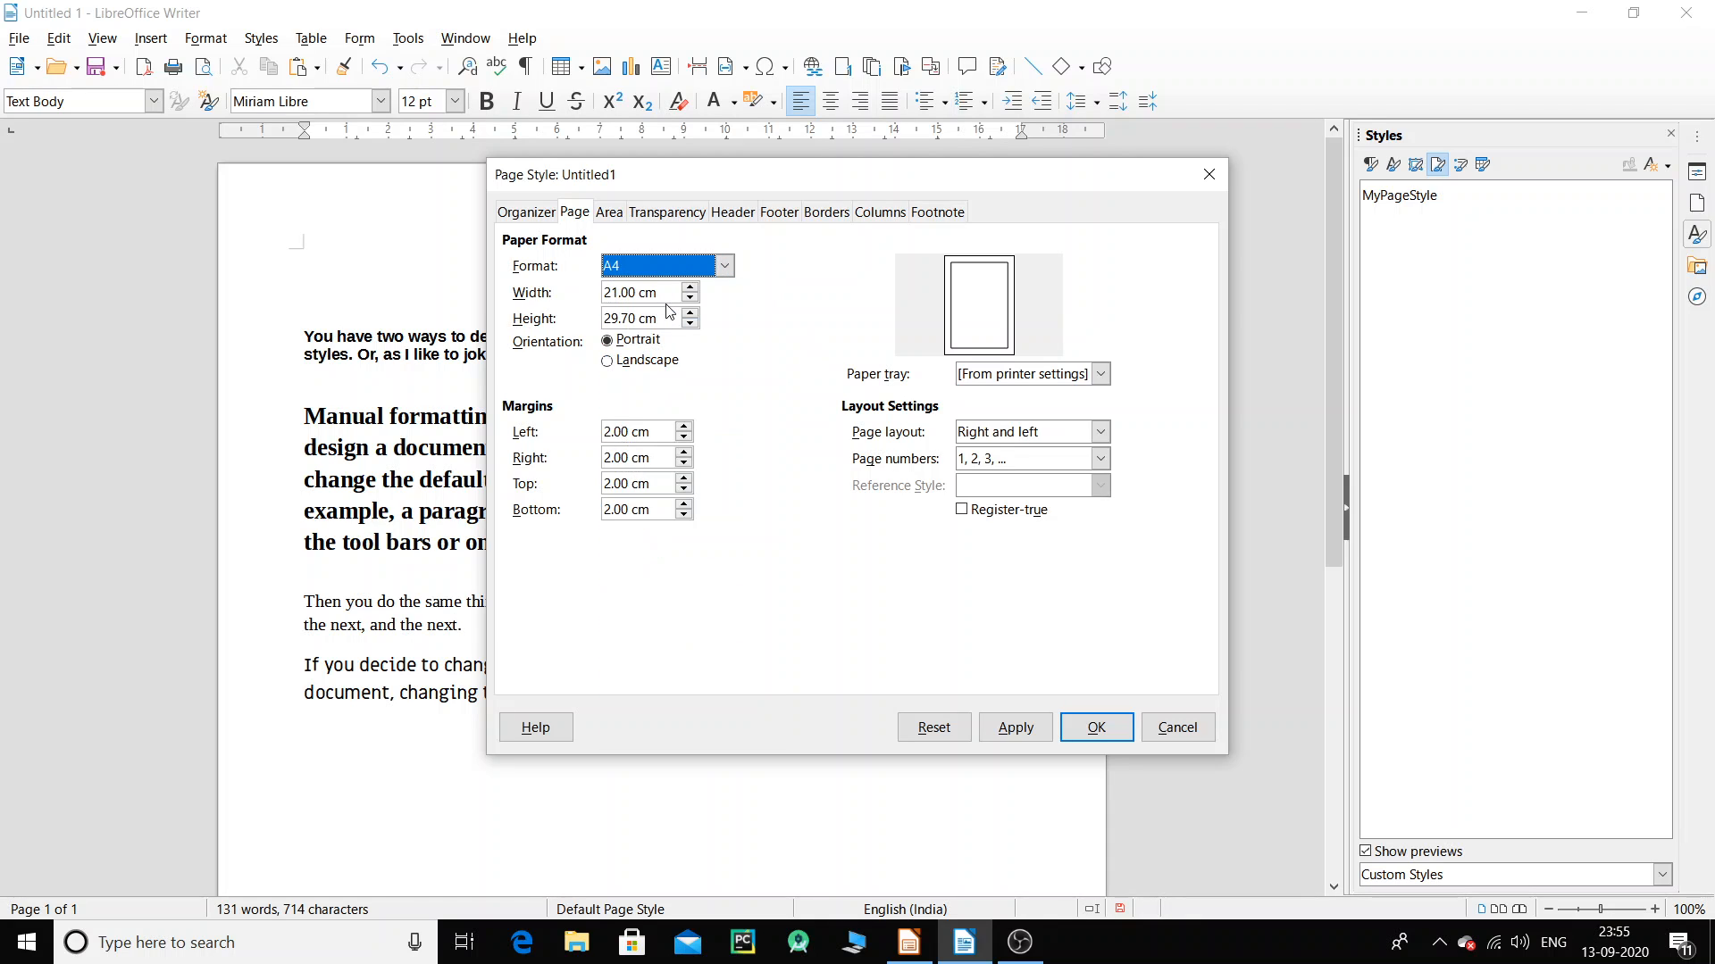
{"action": "key", "text": "Tab"}
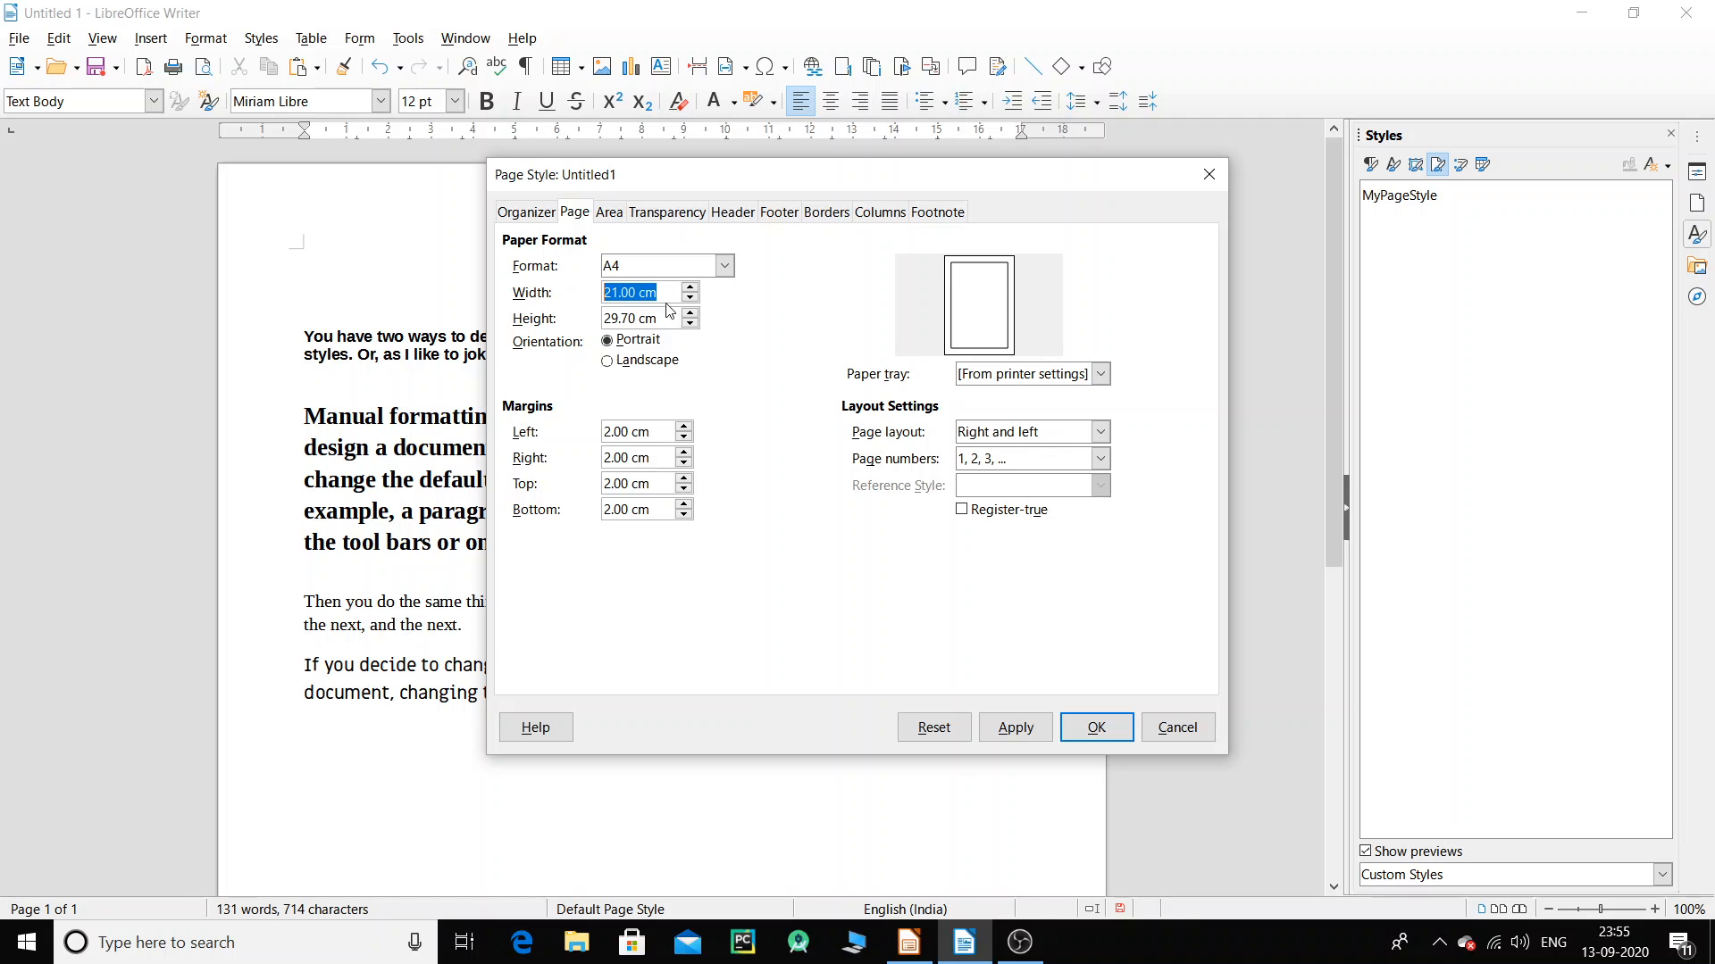
{"action": "type", "text": "15"}
{"action": "key", "text": "Tab"}
{"action": "type", "text": "15"}
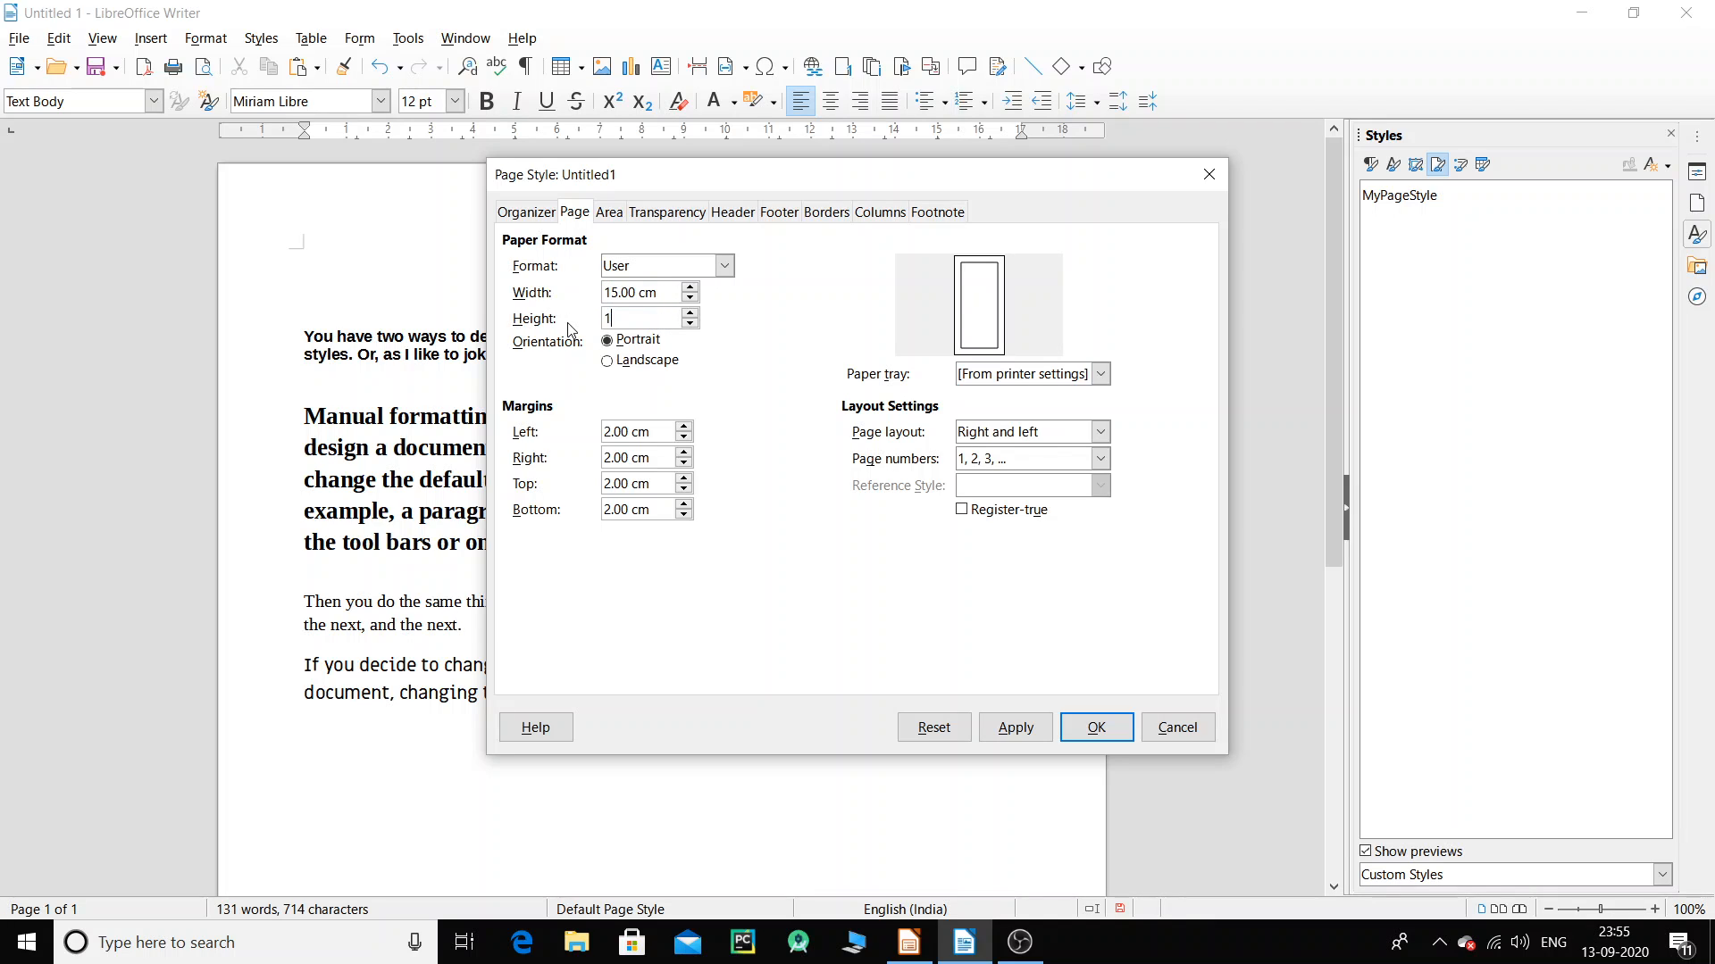
{"action": "left_click", "coordinate": [641, 346]}
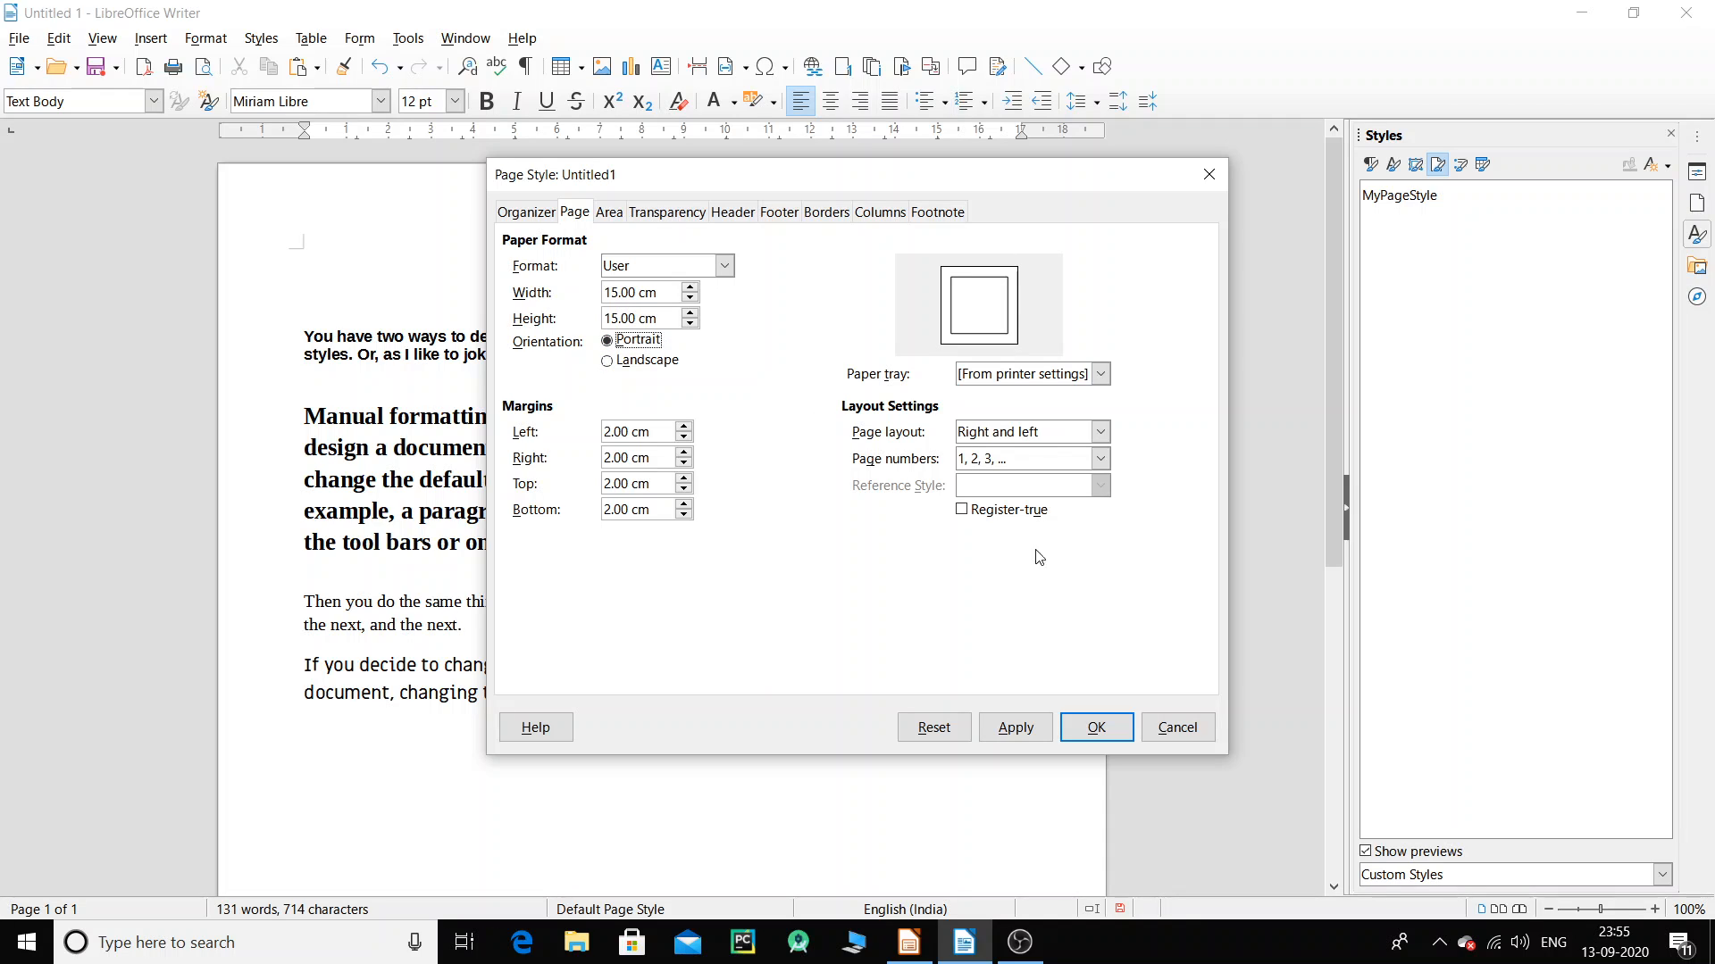
{"action": "left_click", "coordinate": [1088, 729]}
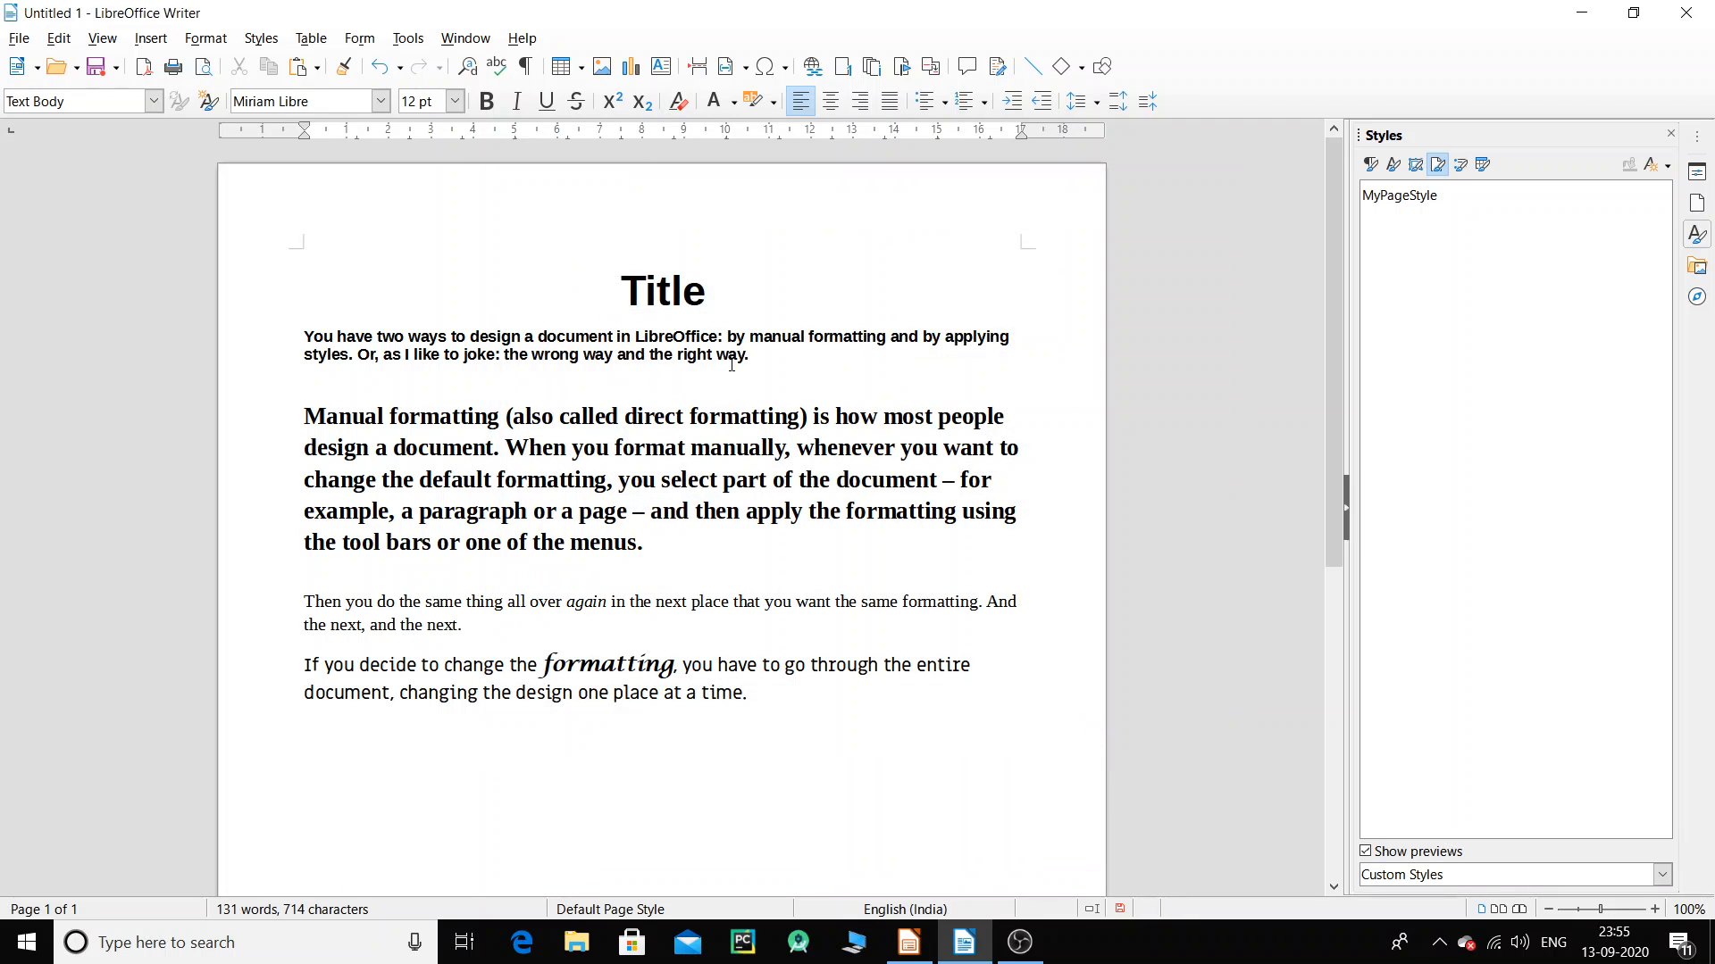
Apply MyPageStyle to the document and look over the resulting pages.
{"action": "left_click", "coordinate": [1396, 199]}
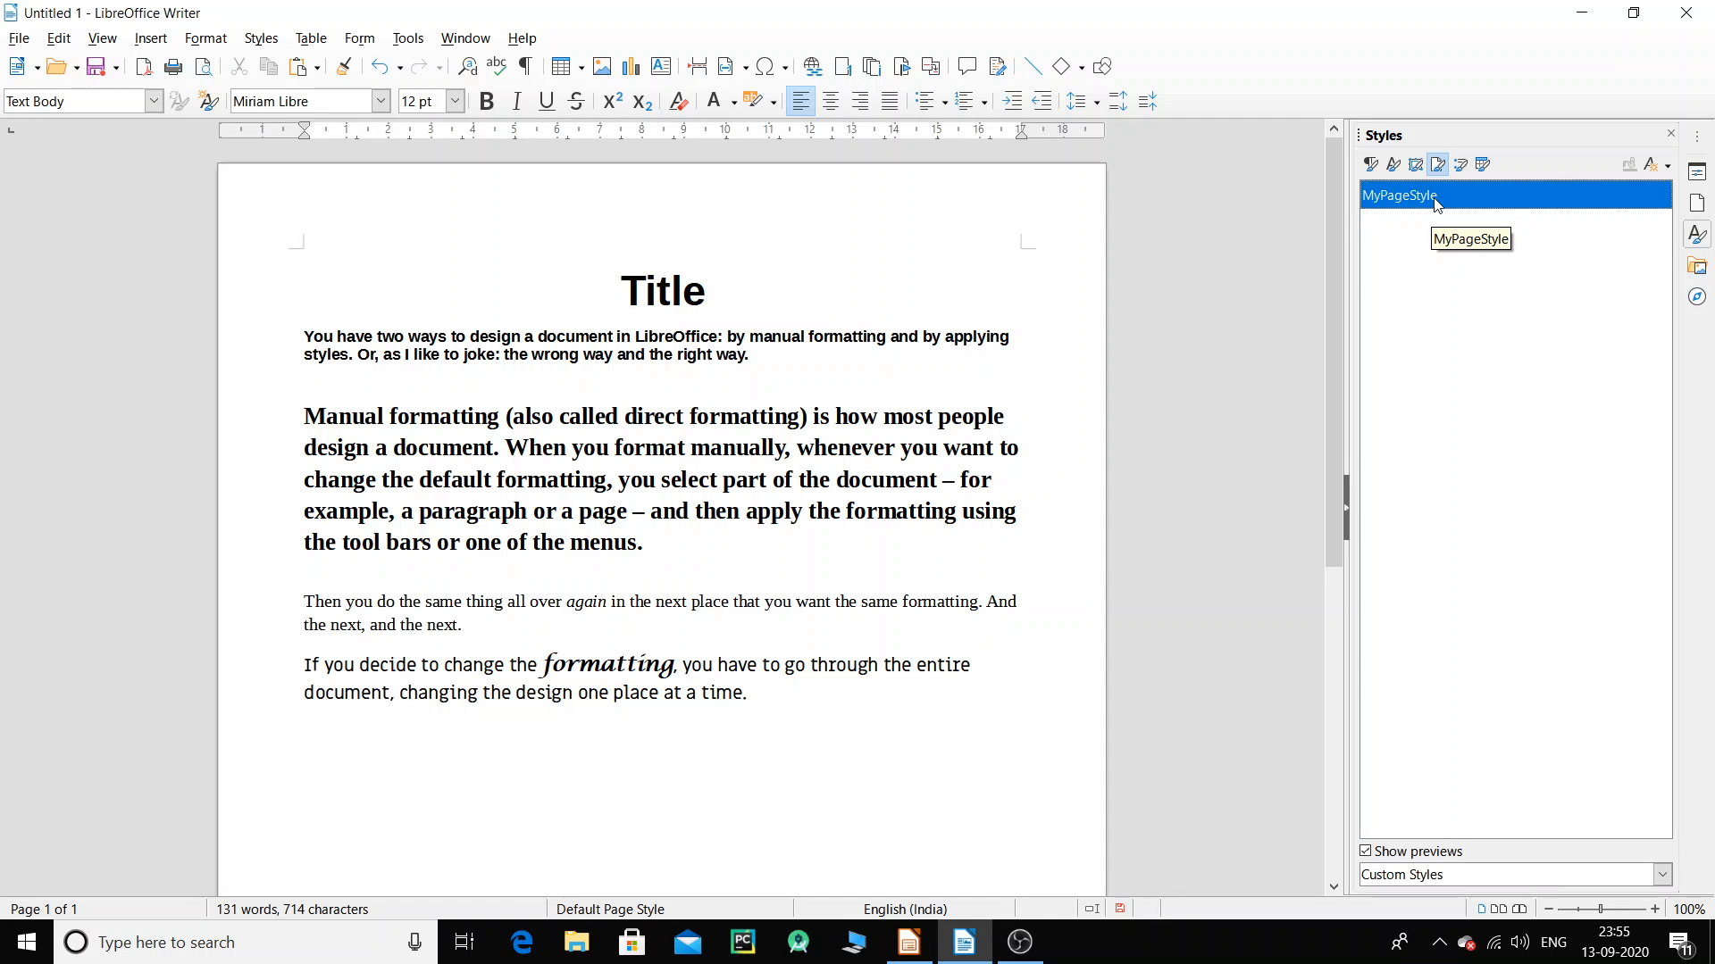
{"action": "double_click", "coordinate": [1435, 204]}
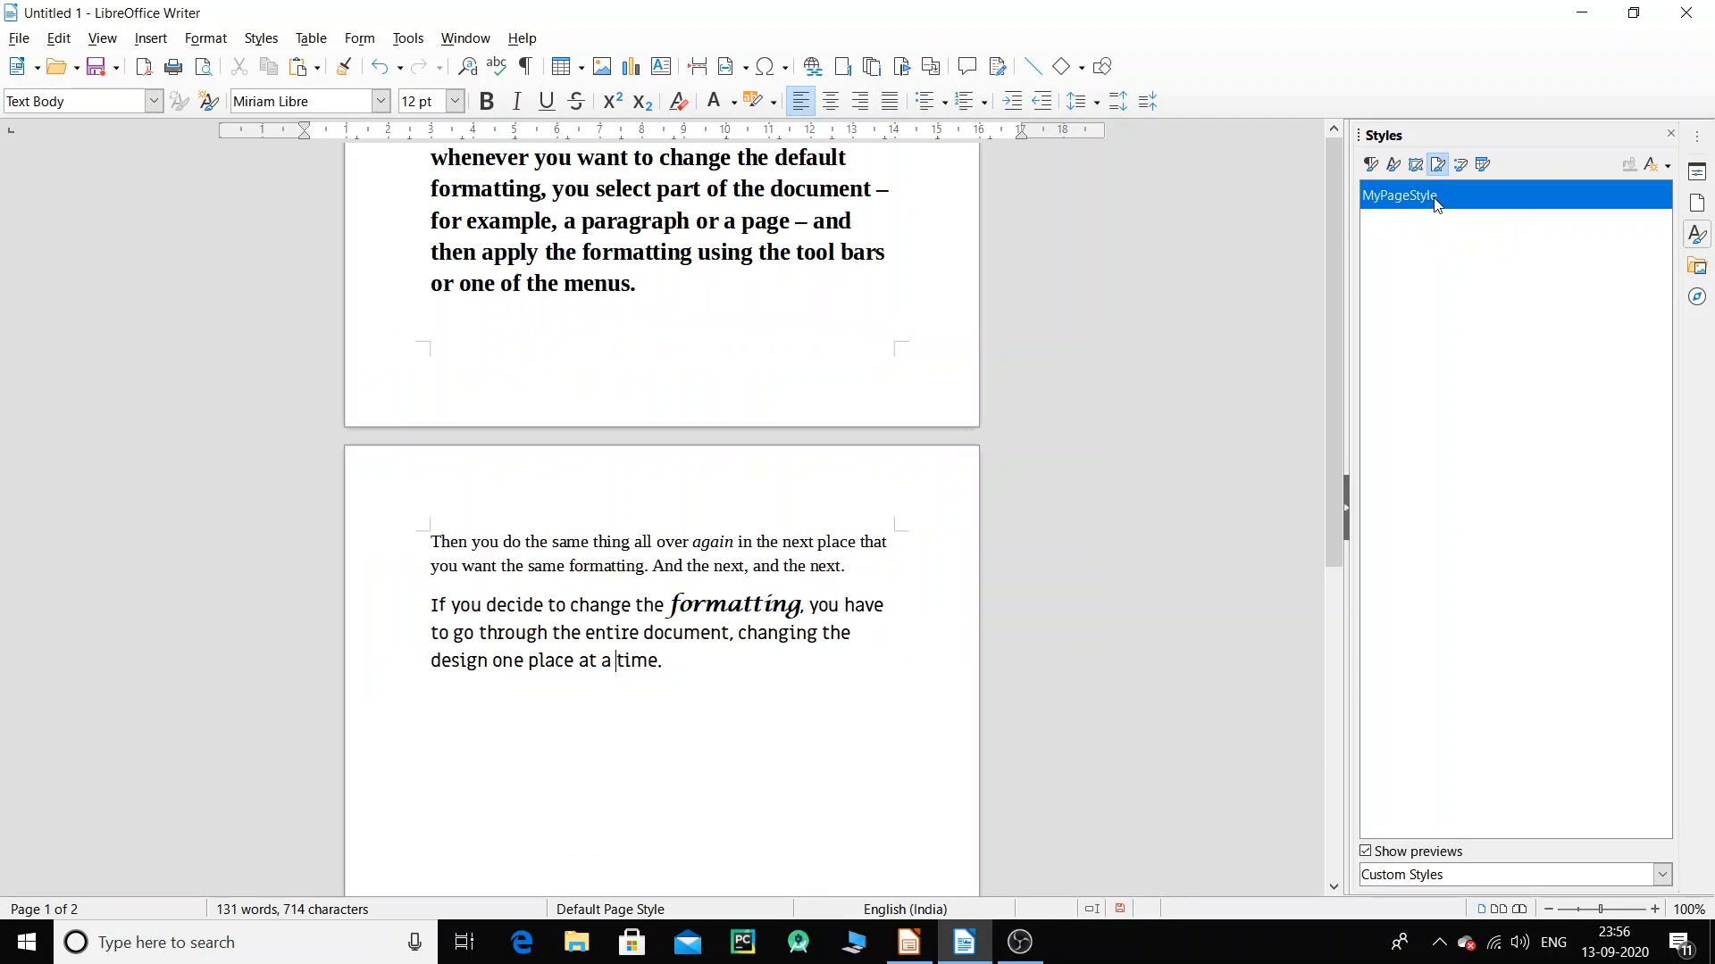
{"action": "scroll", "coordinate": [932, 440], "scroll_direction": "up", "scroll_amount": 1}
{"action": "scroll", "coordinate": [932, 440], "scroll_direction": "up", "scroll_amount": 5}
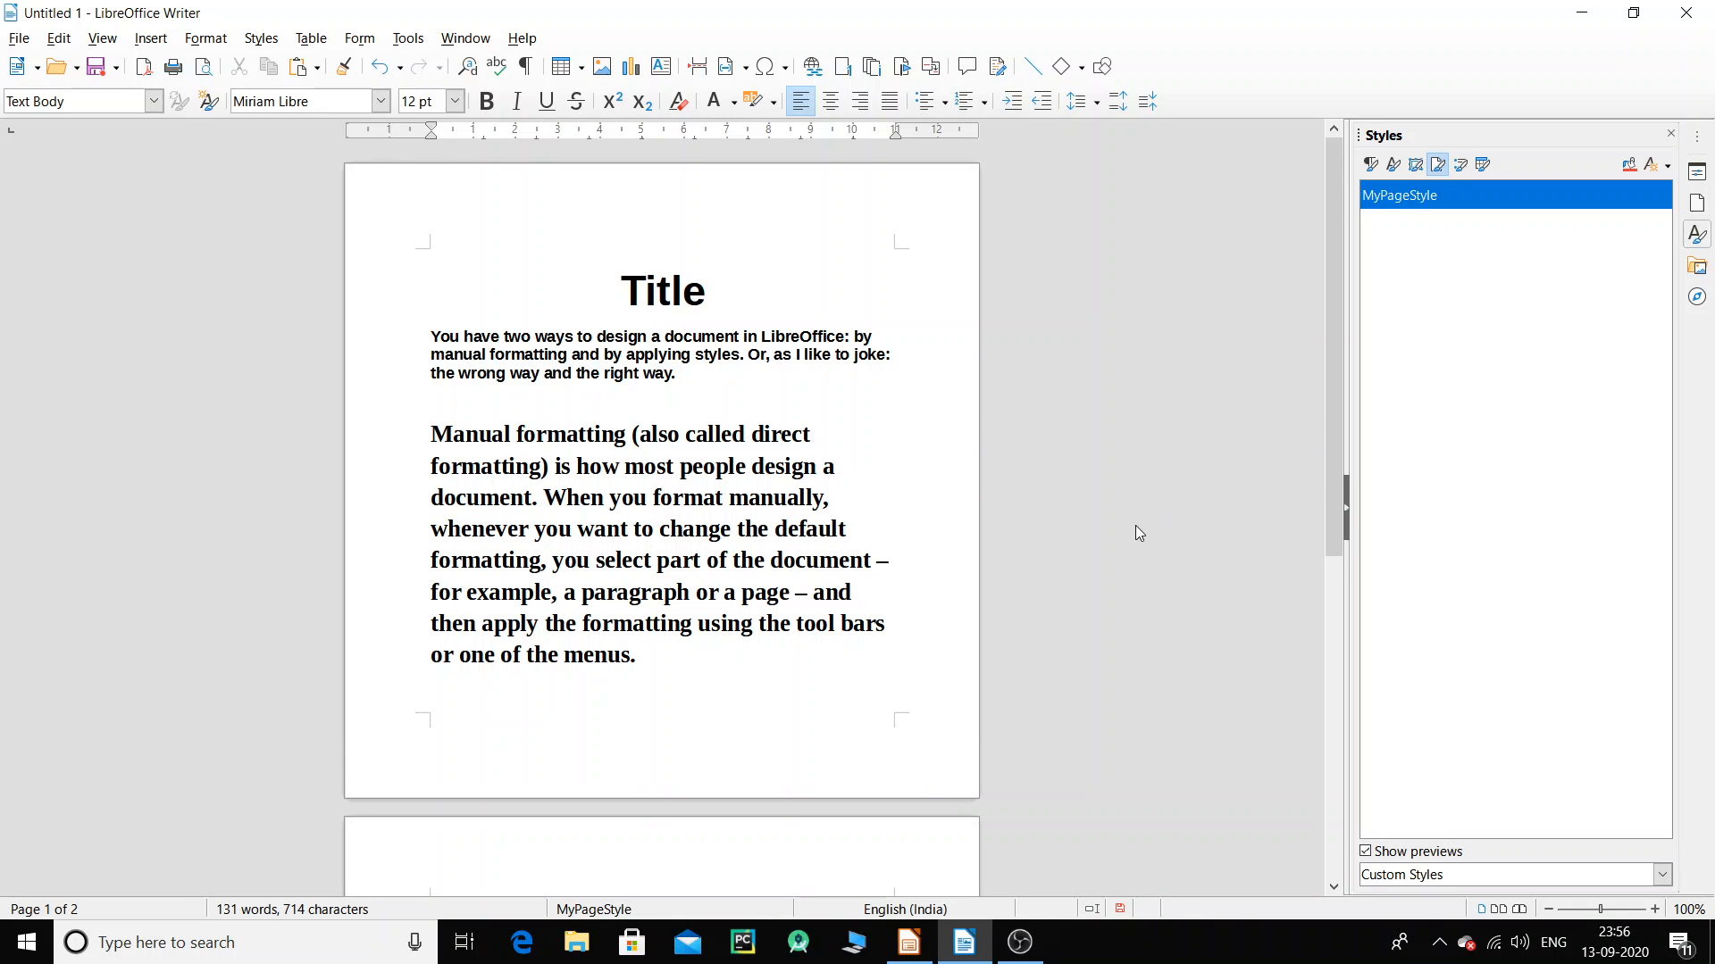
{"action": "scroll", "coordinate": [781, 554], "scroll_direction": "down", "scroll_amount": 3}
{"action": "scroll", "coordinate": [775, 577], "scroll_direction": "down", "scroll_amount": 3}
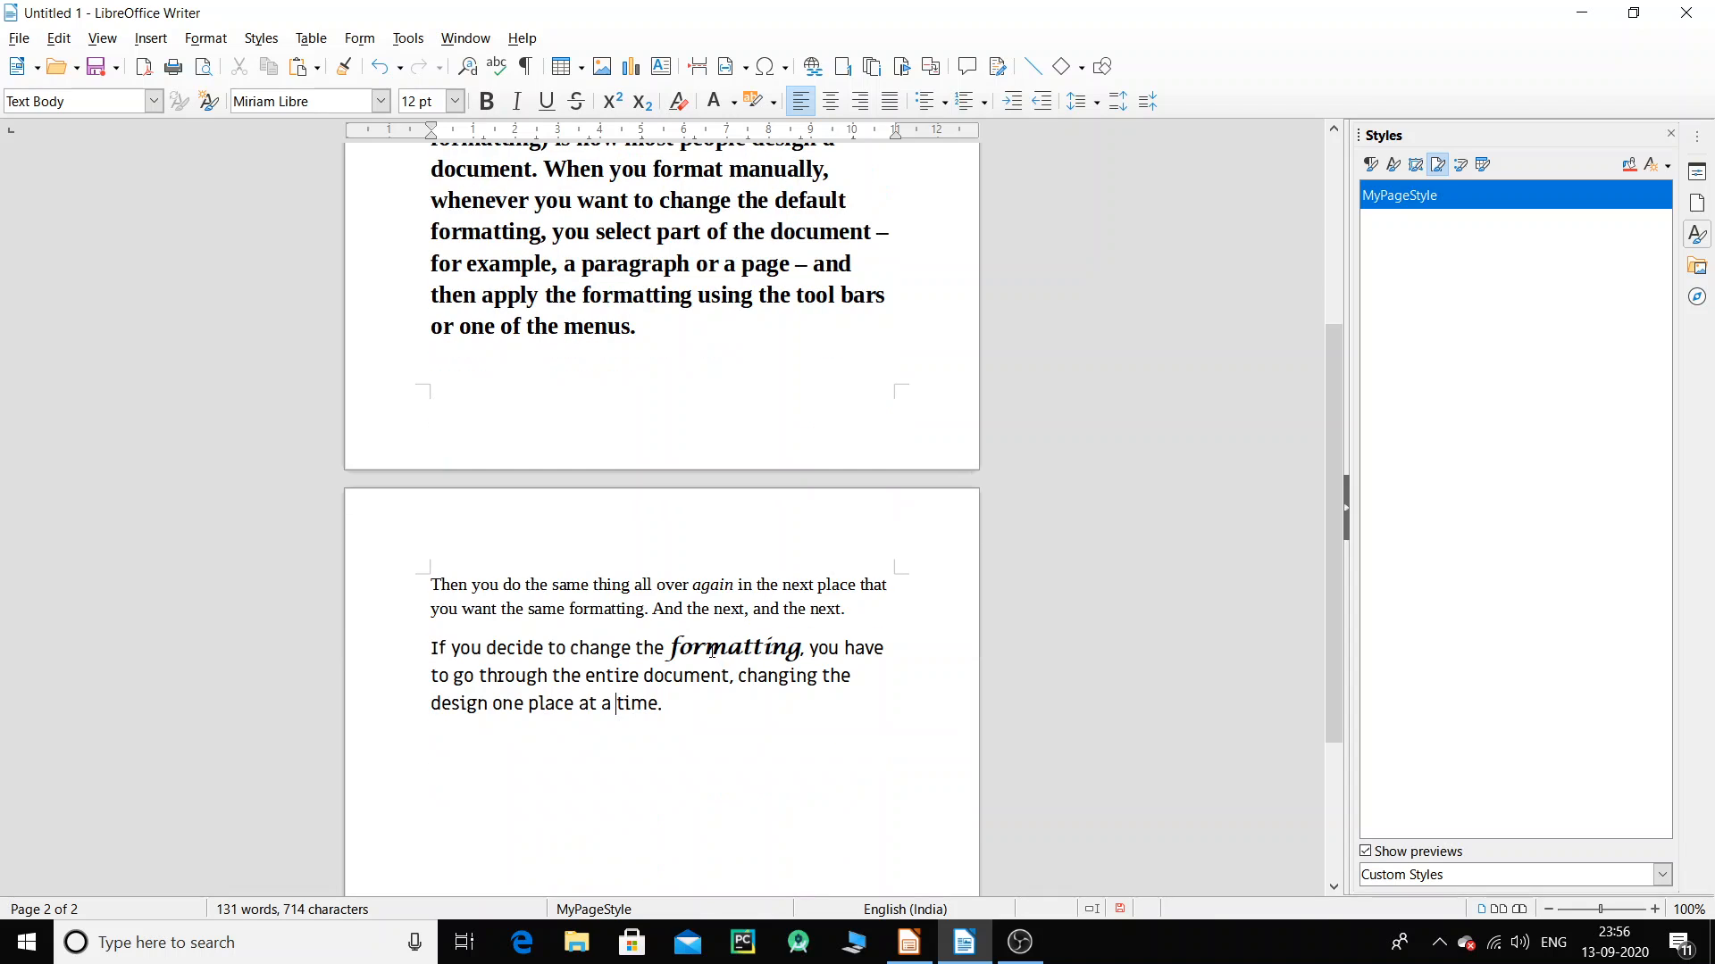
{"action": "scroll", "coordinate": [715, 656], "scroll_direction": "down", "scroll_amount": 2}
{"action": "scroll", "coordinate": [714, 656], "scroll_direction": "down", "scroll_amount": 2}
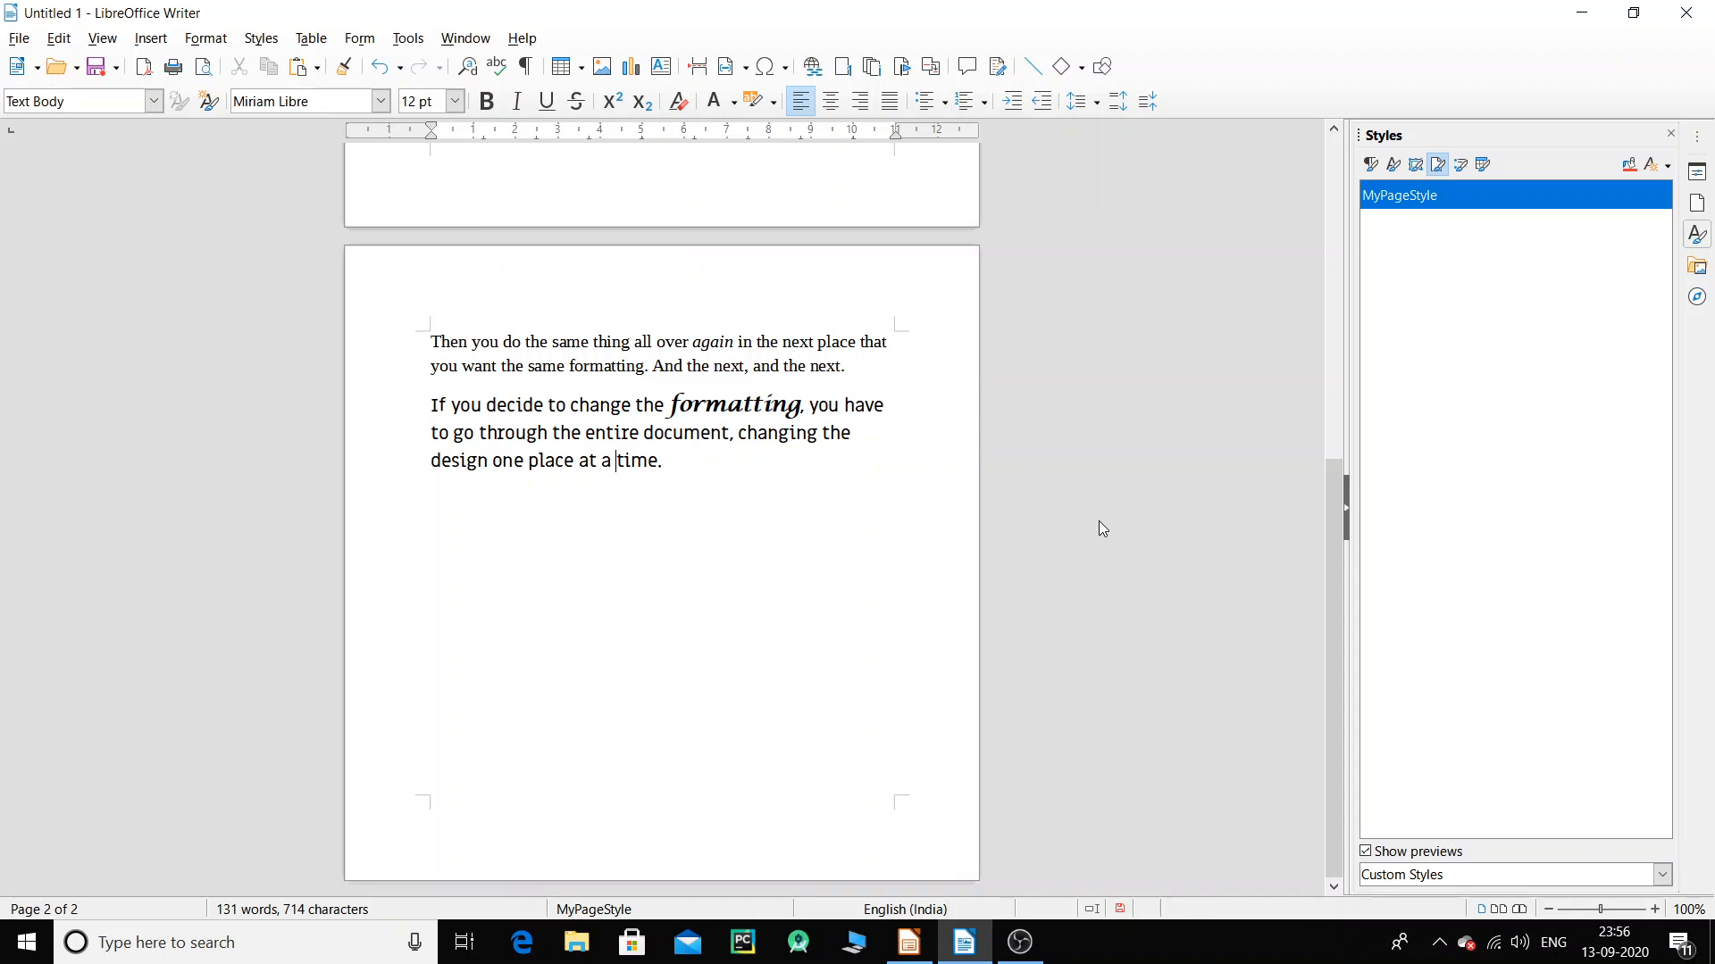
List all page styles and restore Default Page Style on the document.
{"action": "left_click", "coordinate": [1661, 875]}
{"action": "left_click", "coordinate": [1561, 795]}
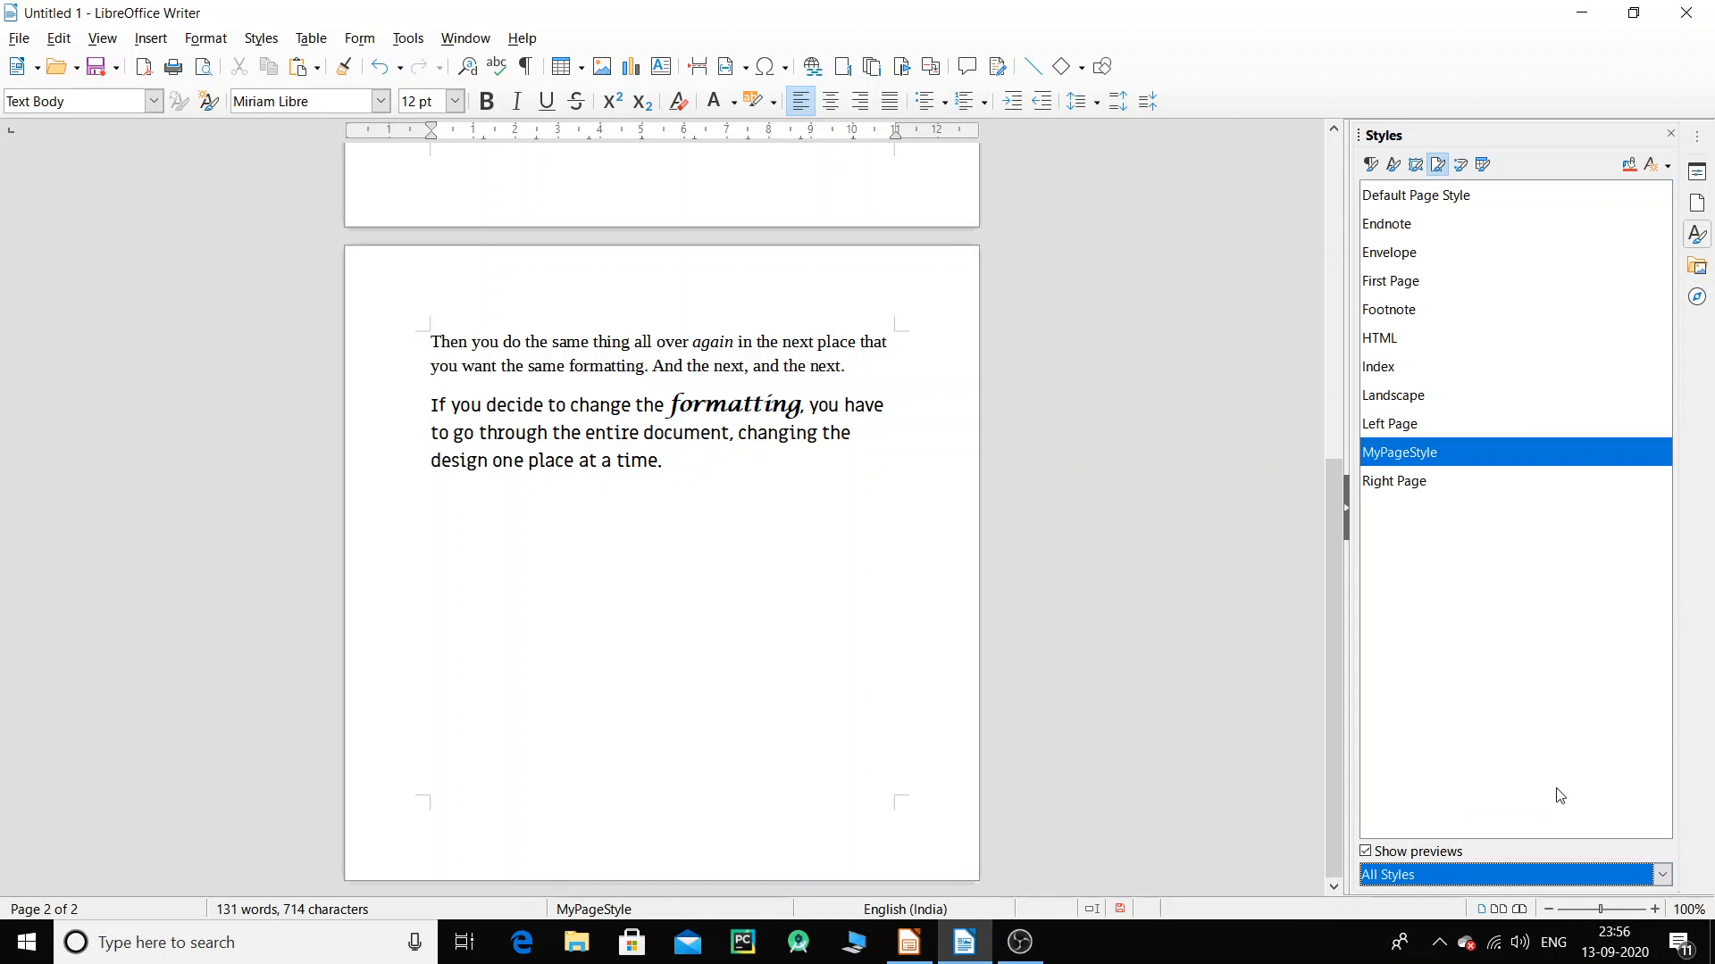
{"action": "double_click", "coordinate": [1433, 196]}
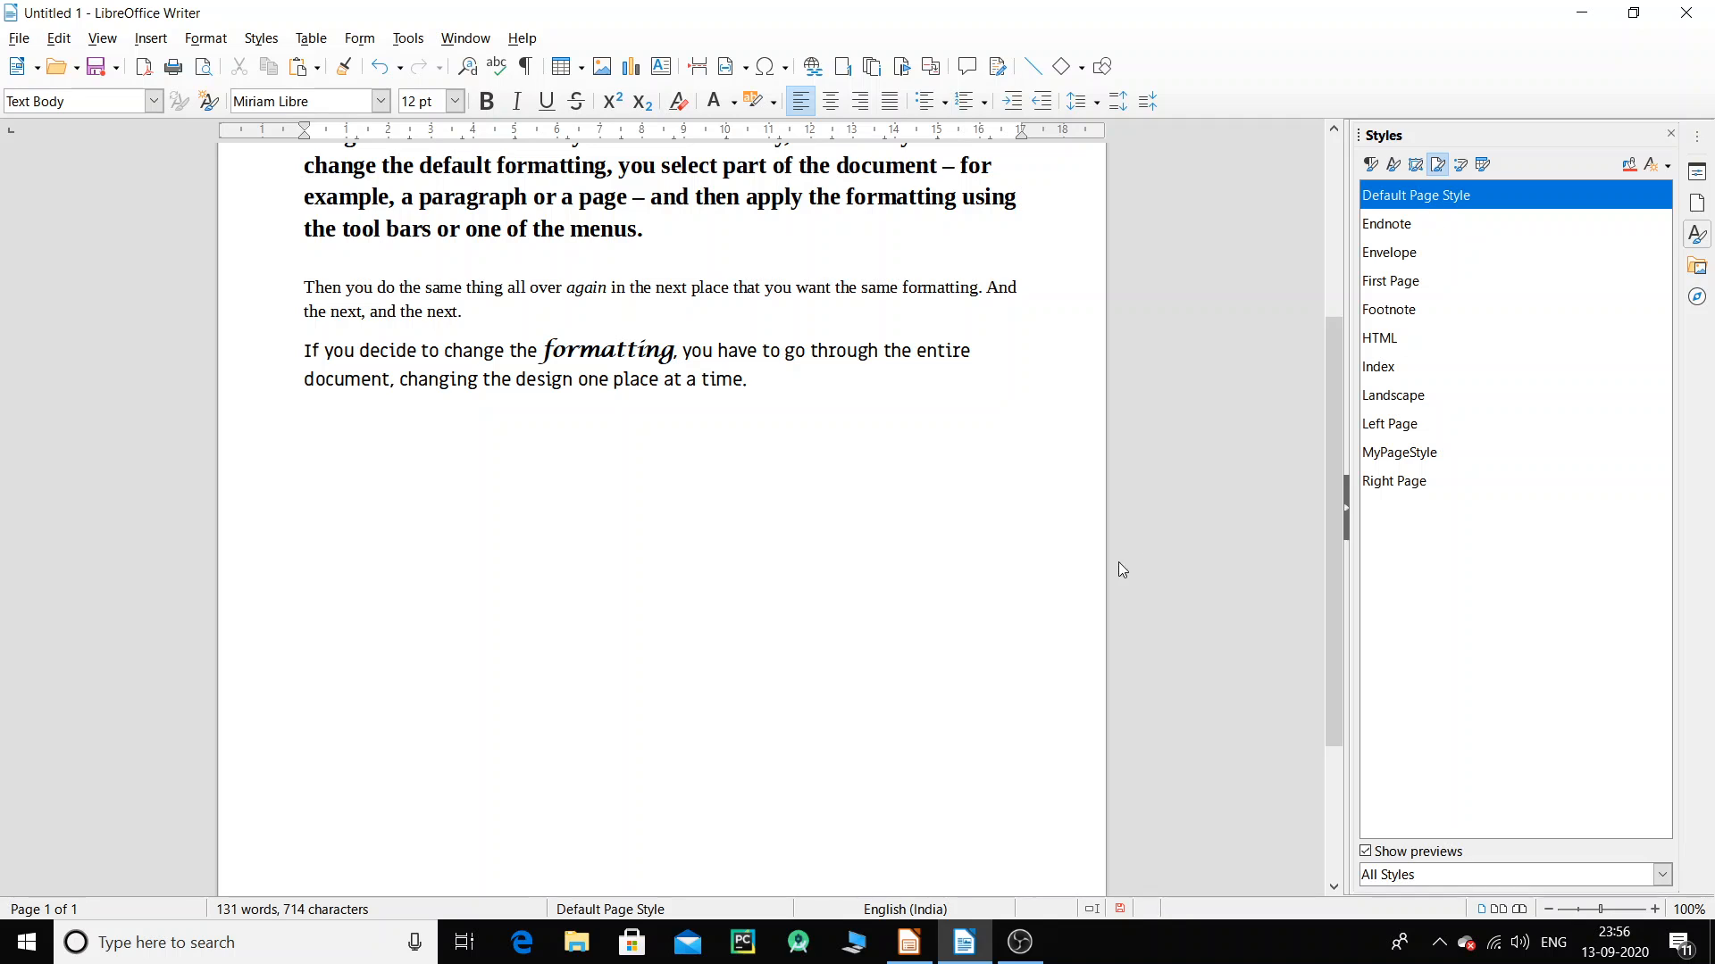
{"action": "scroll", "coordinate": [1096, 646], "scroll_direction": "up", "scroll_amount": 3}
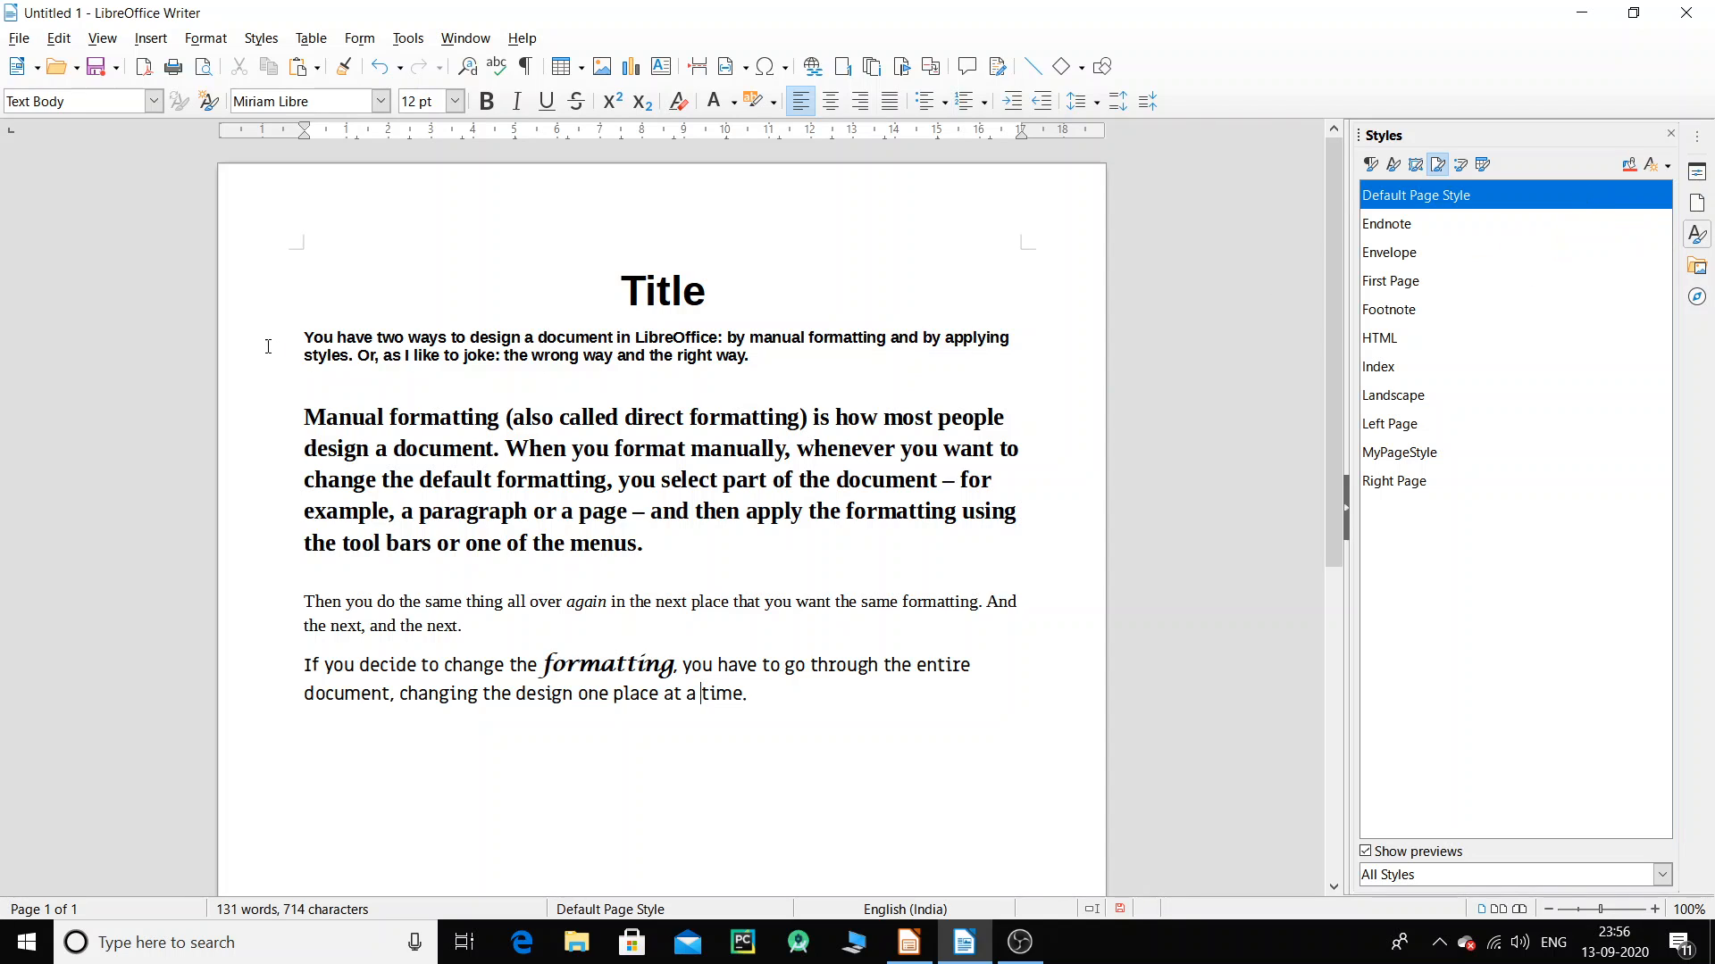
Apply the Heading 2 style to the paragraph beginning "You have two ways".
{"action": "left_click_drag", "start_coordinate": [305, 338], "coordinate": [787, 364]}
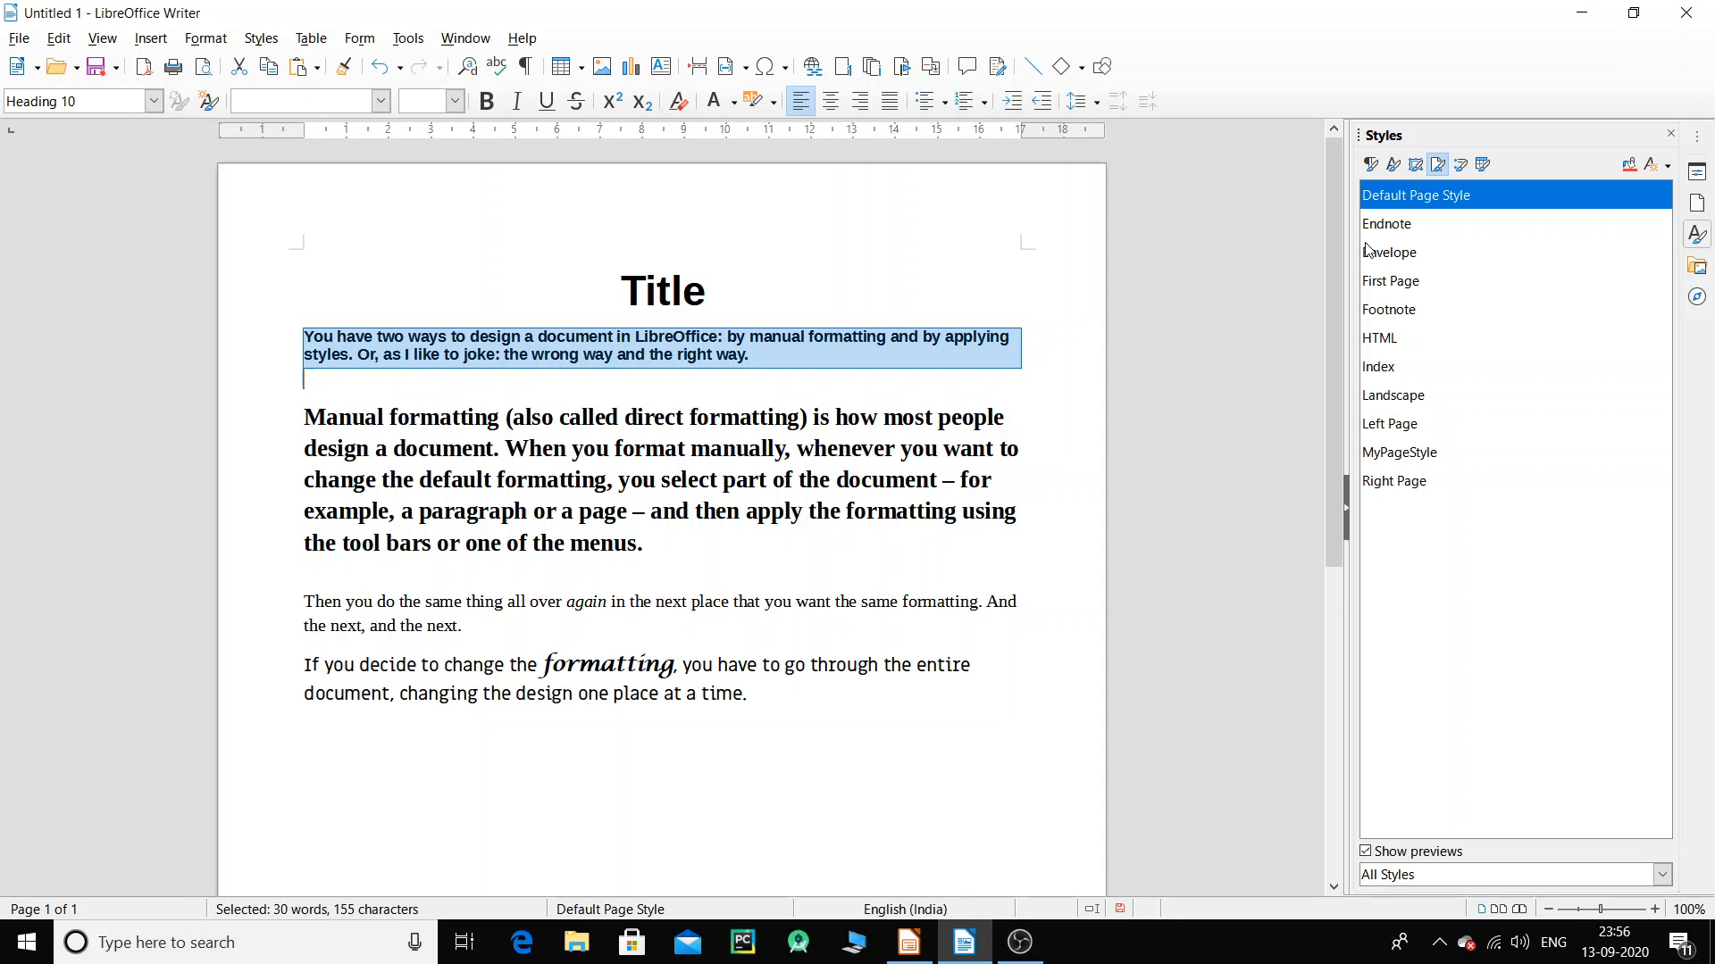
{"action": "left_click", "coordinate": [153, 101]}
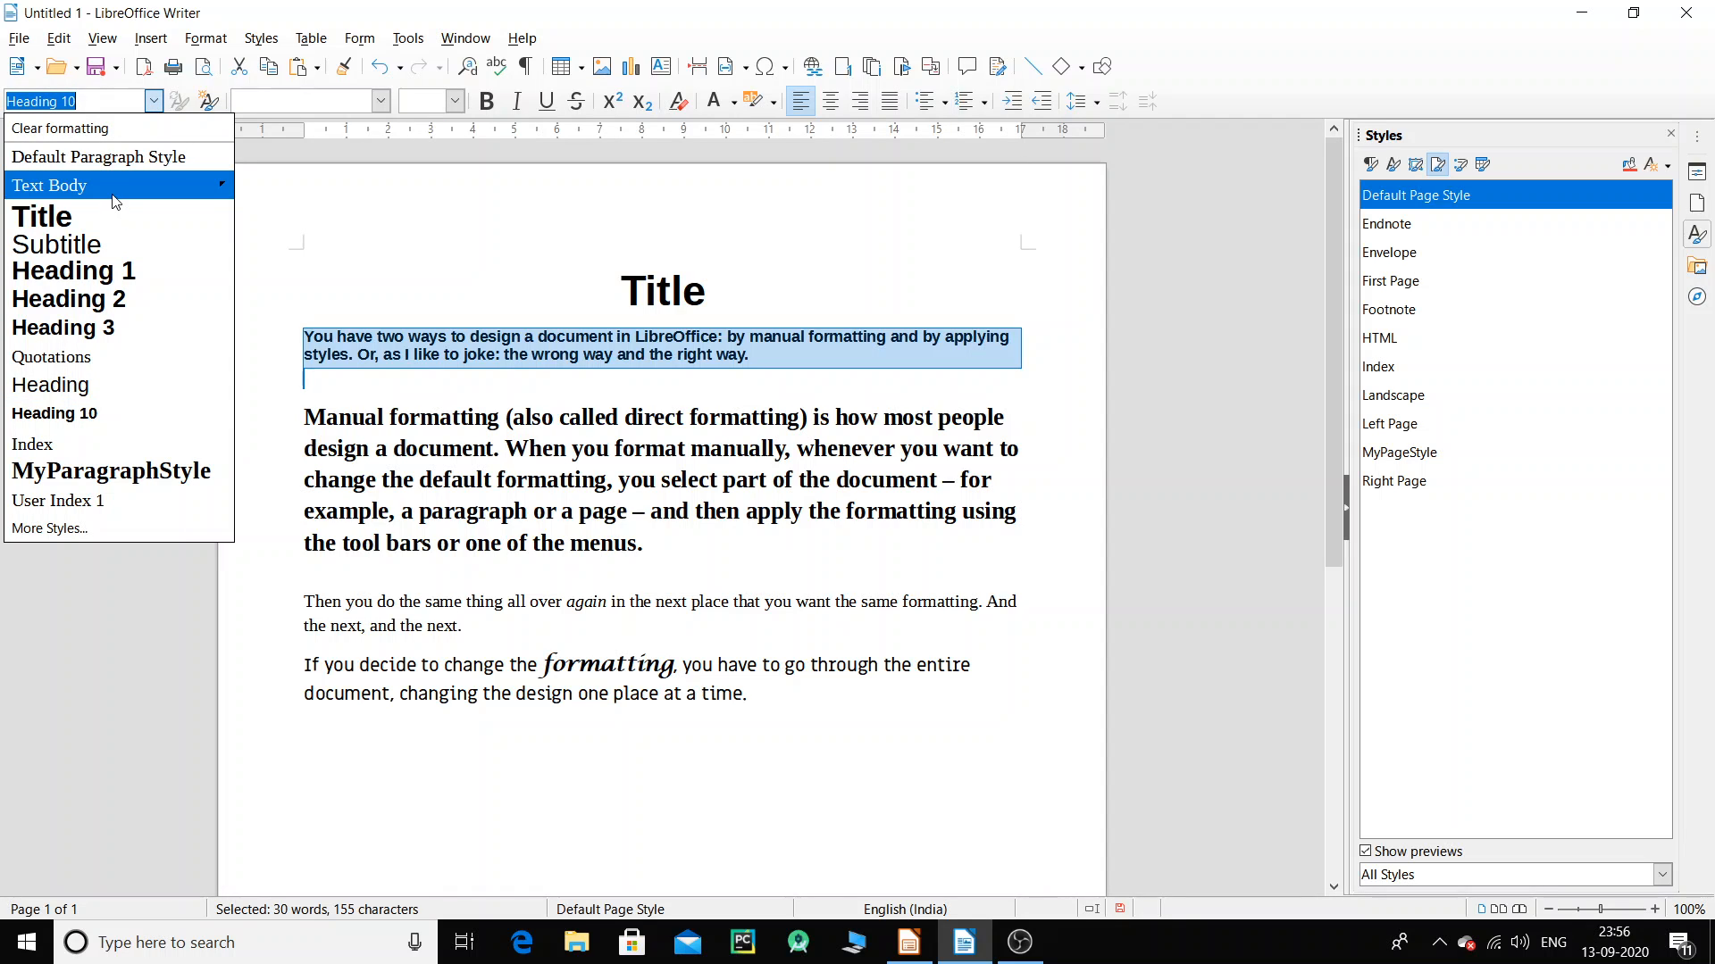
{"action": "left_click", "coordinate": [111, 310]}
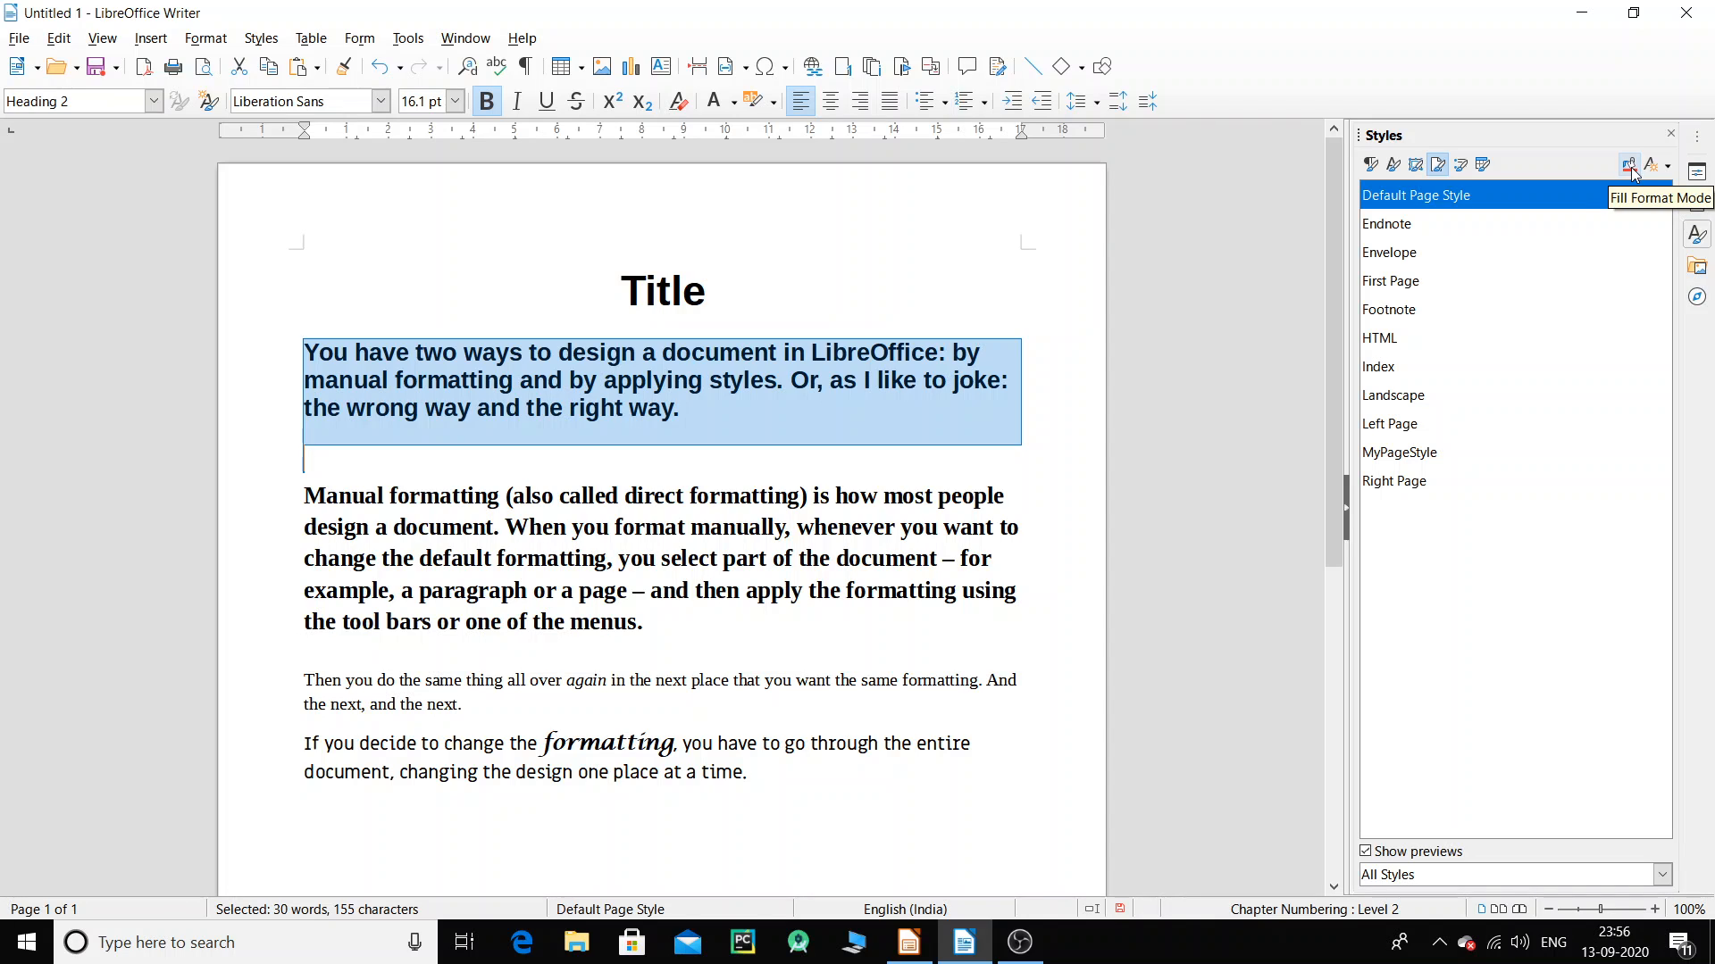
Try to format the paragraphs below the first one with Fill Format Mode while Default Page Style is selected.
{"action": "left_click", "coordinate": [1630, 171]}
{"action": "left_click", "coordinate": [616, 527]}
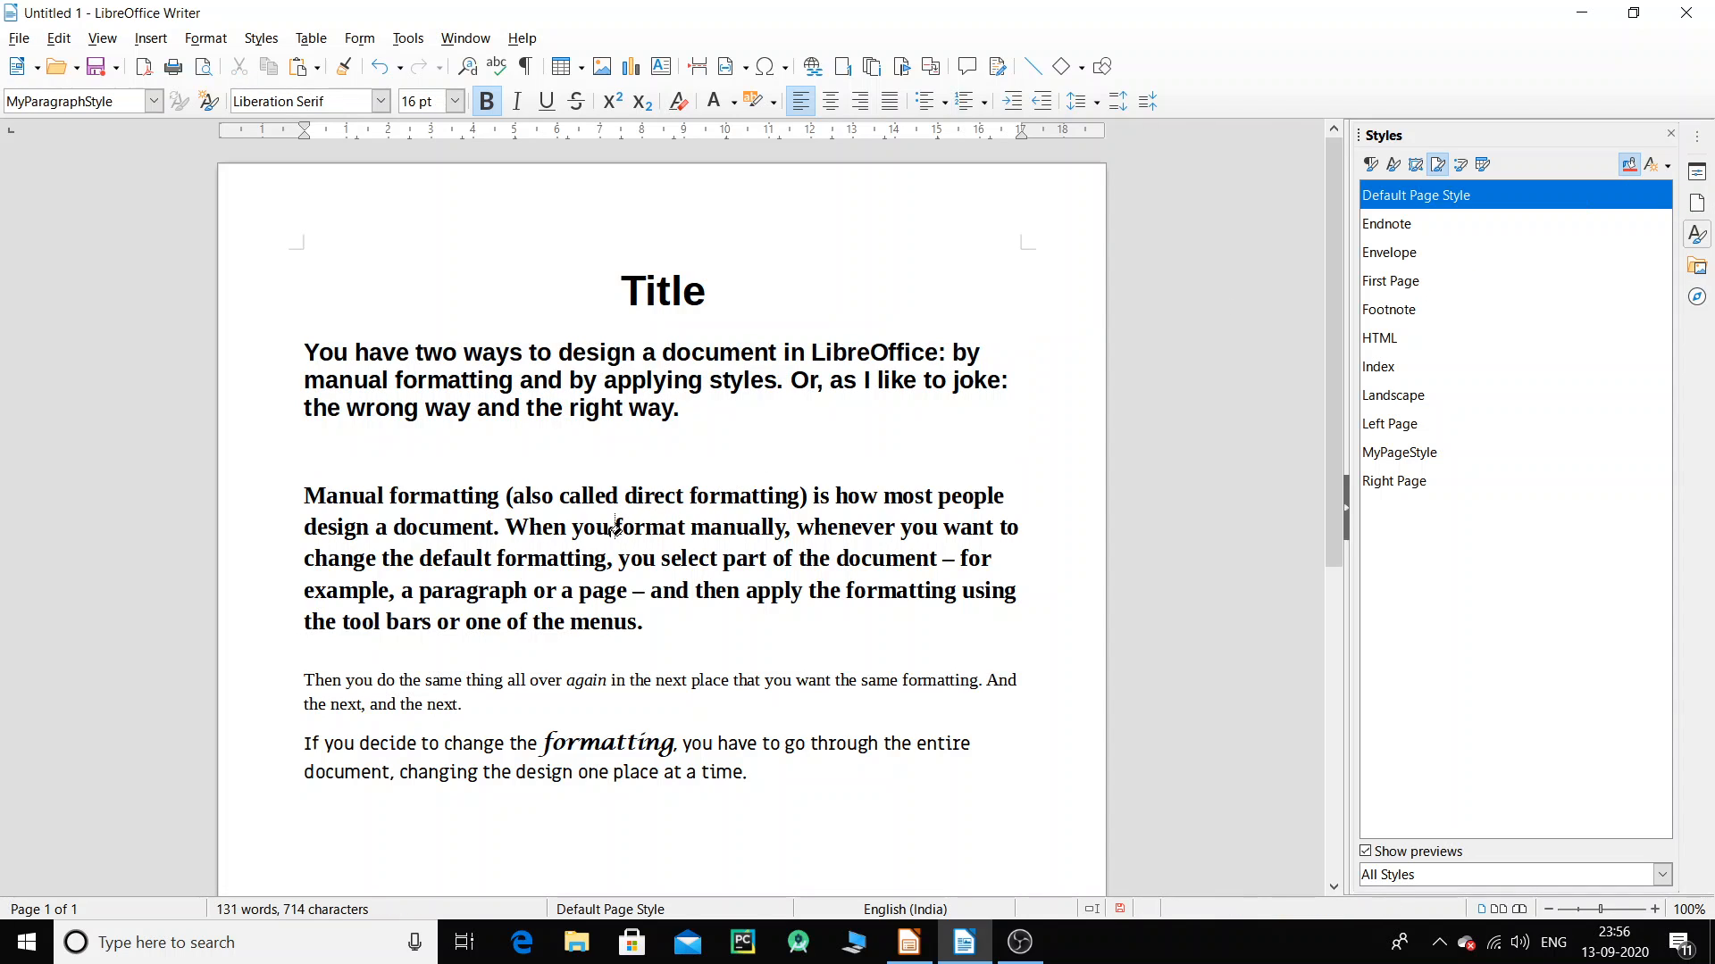
{"action": "left_click_drag", "start_coordinate": [290, 496], "coordinate": [665, 660]}
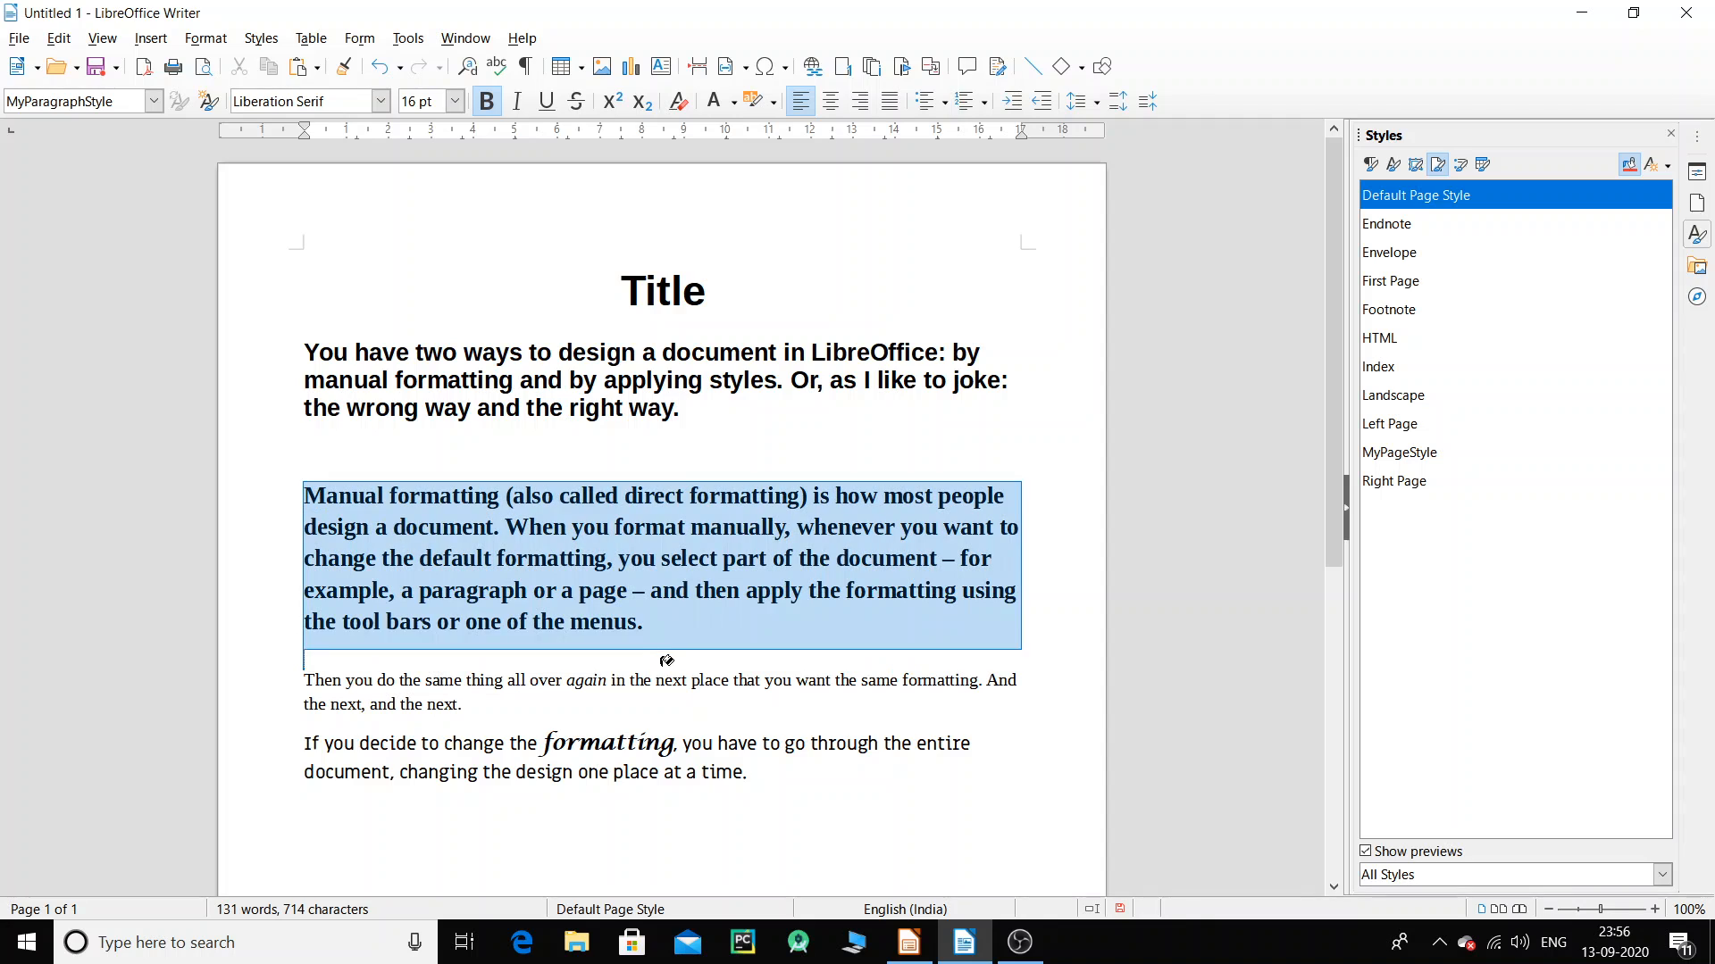
{"action": "left_click", "coordinate": [626, 577]}
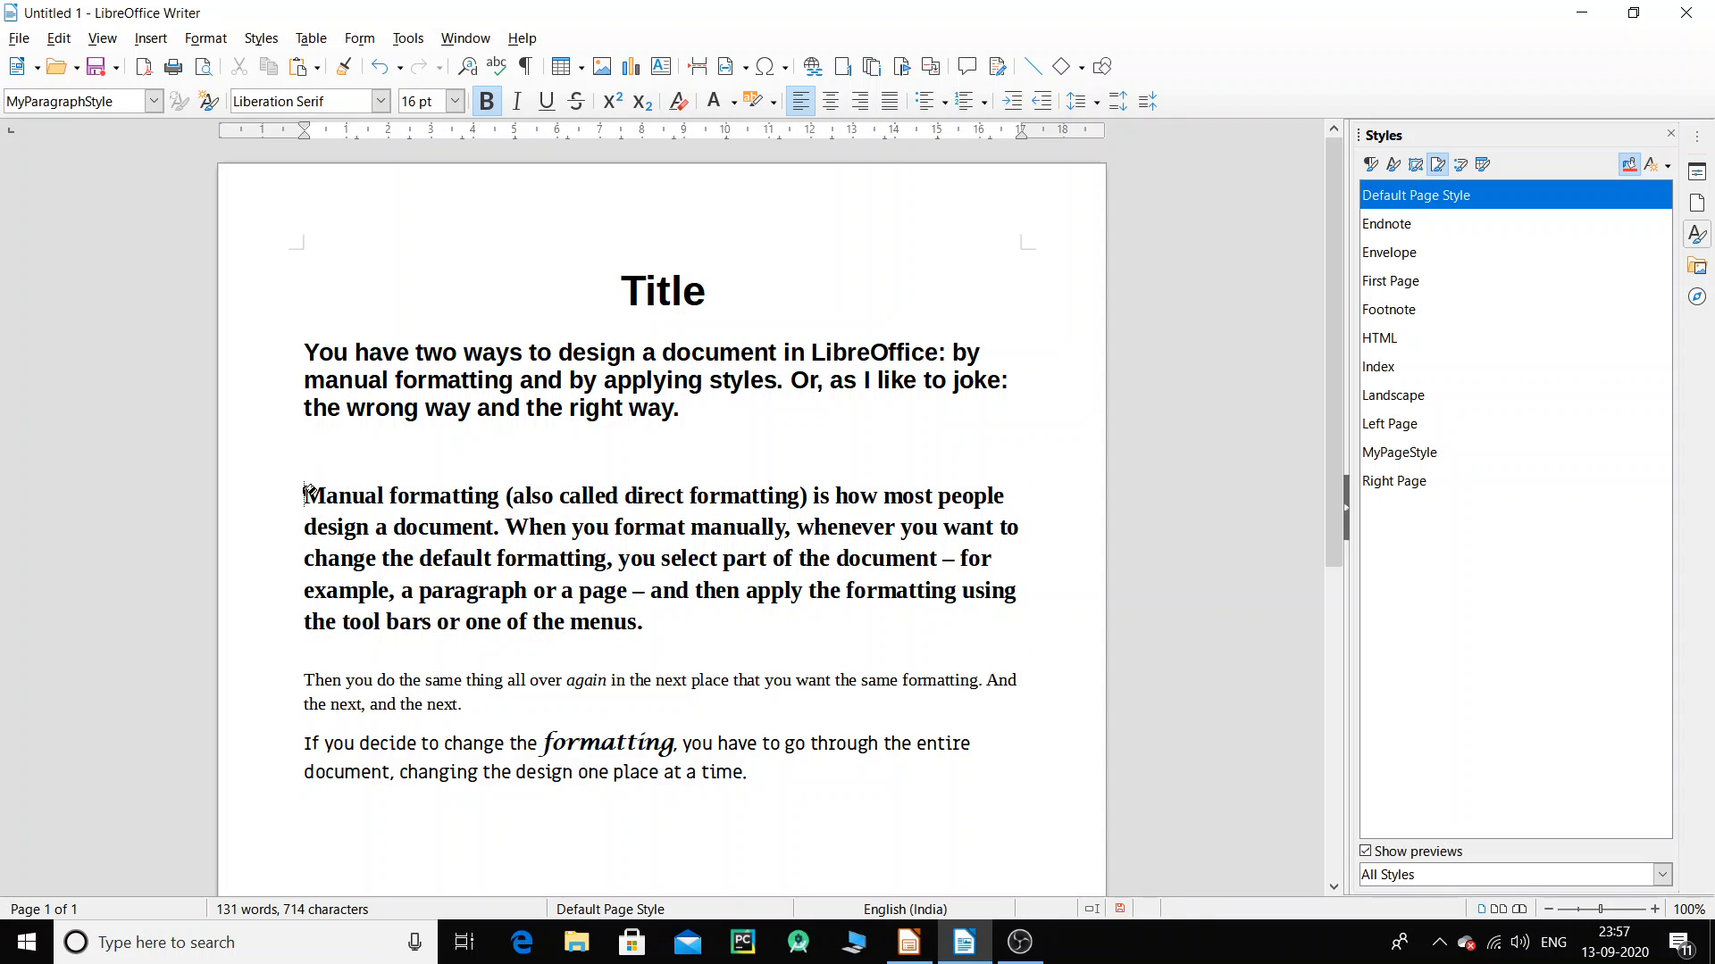
{"action": "left_click_drag", "start_coordinate": [307, 493], "coordinate": [712, 620]}
{"action": "left_click", "coordinate": [613, 565]}
{"action": "left_click", "coordinate": [551, 679]}
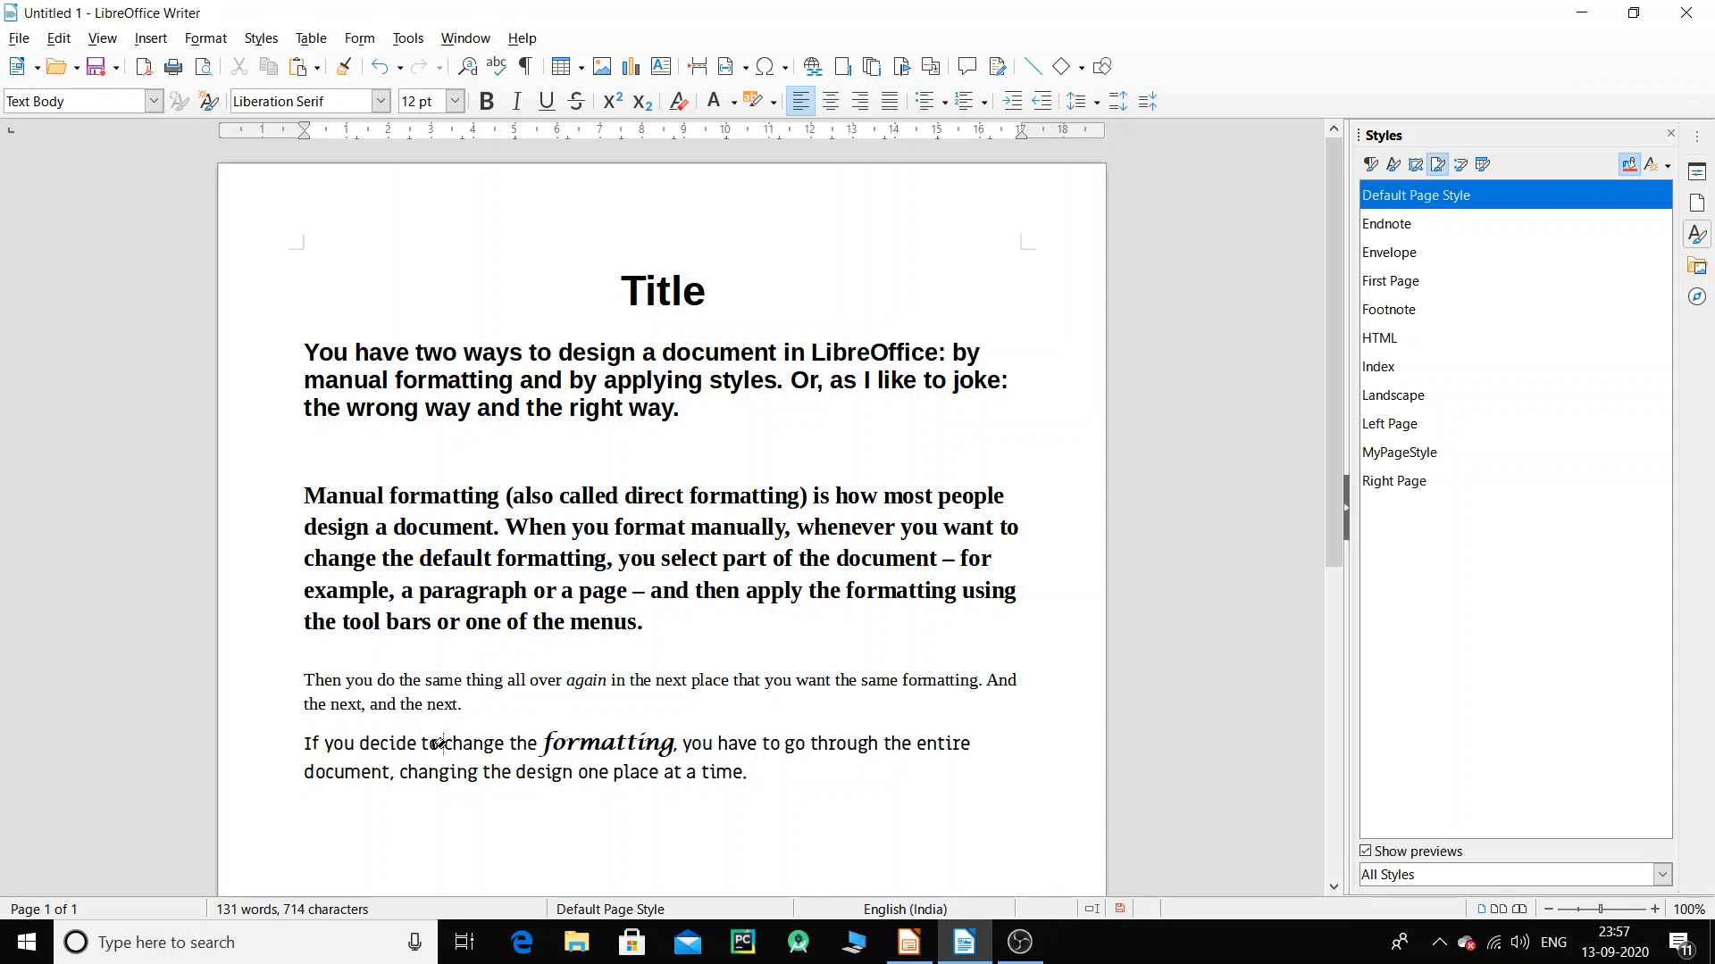
{"action": "left_click_drag", "start_coordinate": [313, 746], "coordinate": [707, 799]}
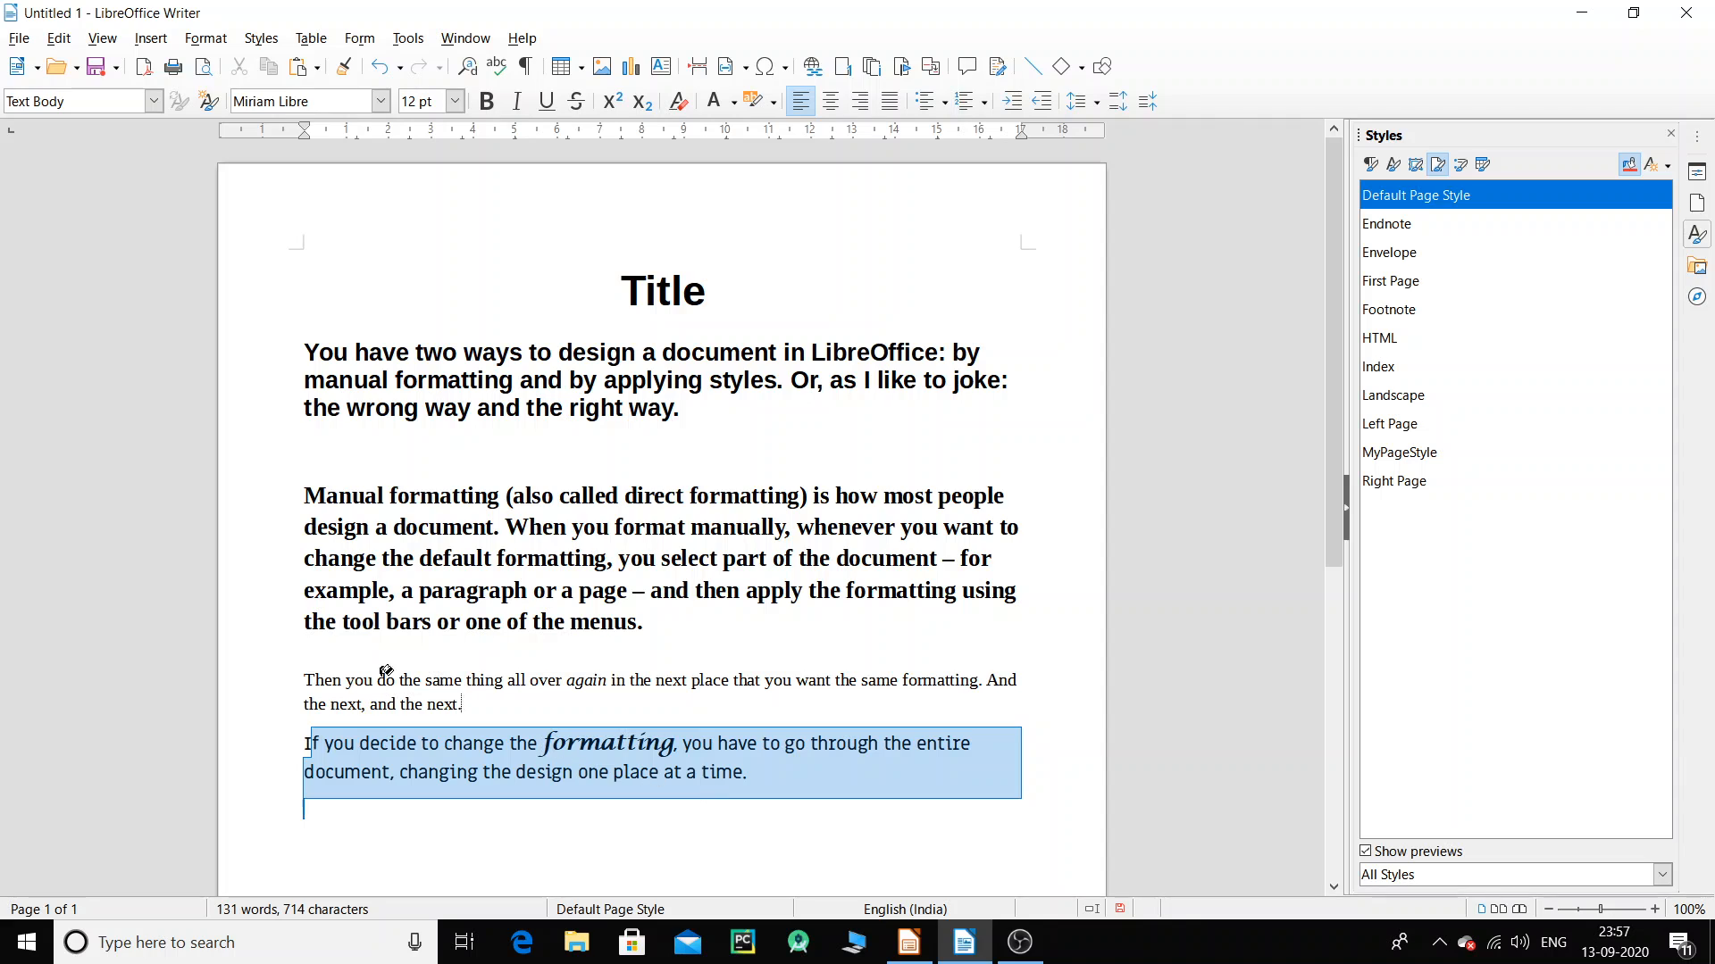
{"action": "left_click_drag", "start_coordinate": [309, 743], "coordinate": [755, 773]}
{"action": "double_click", "coordinate": [620, 770]}
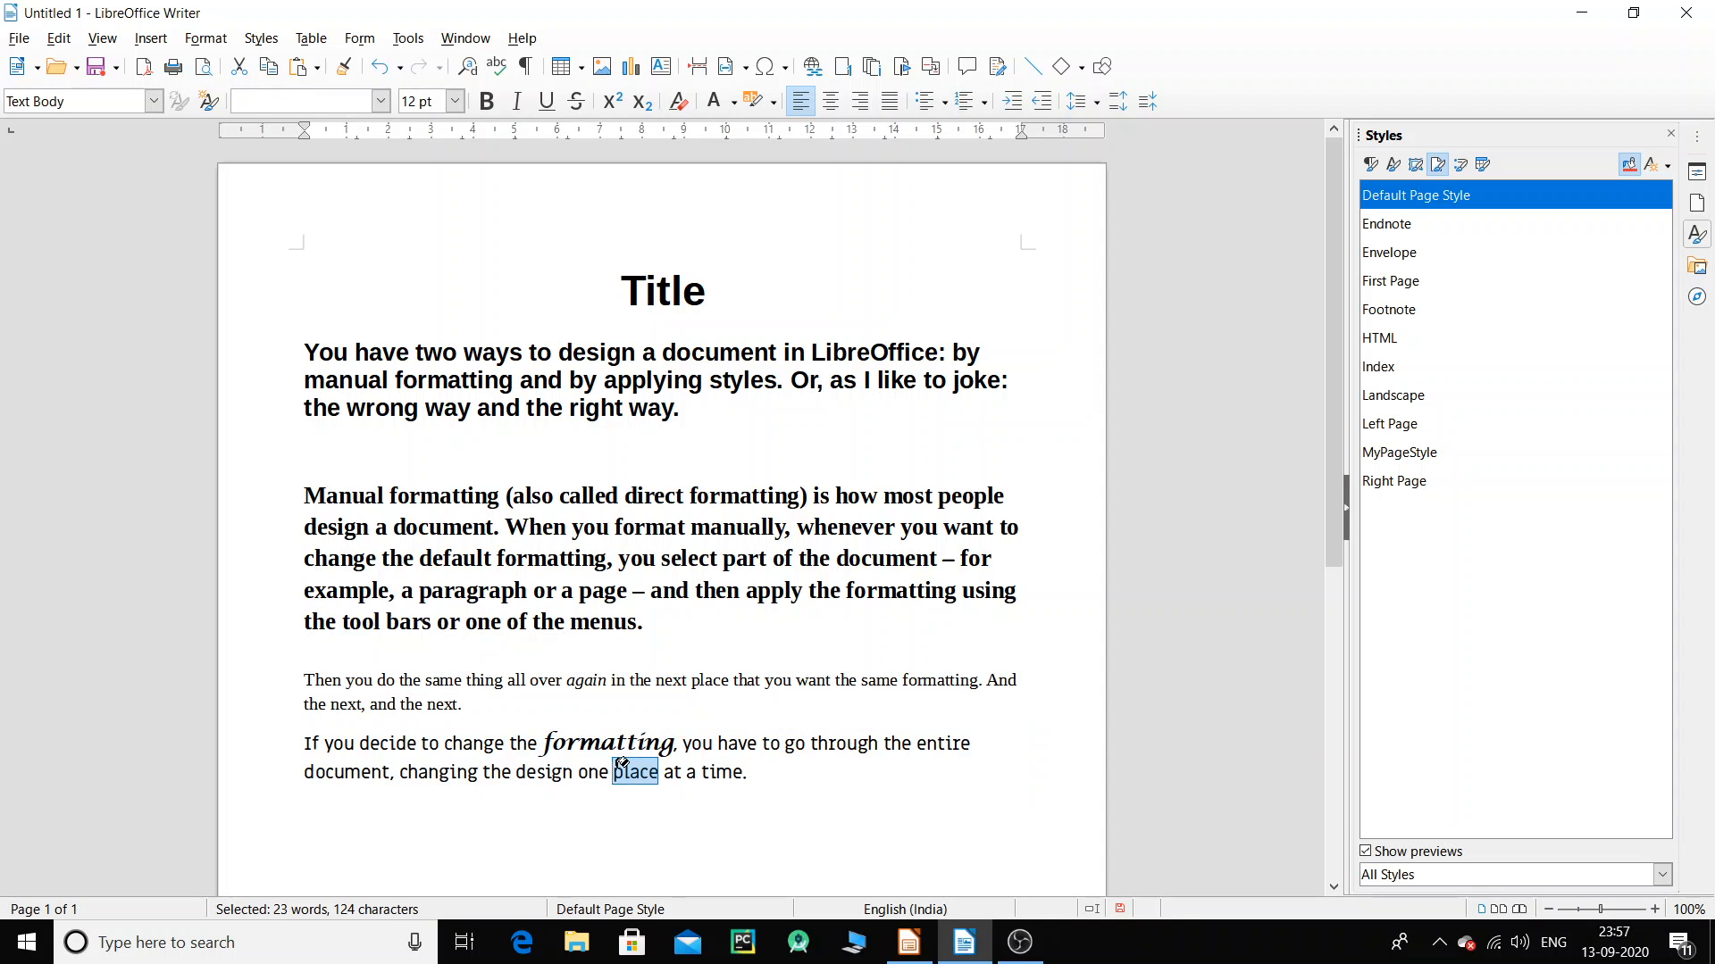
{"action": "left_click", "coordinate": [555, 528]}
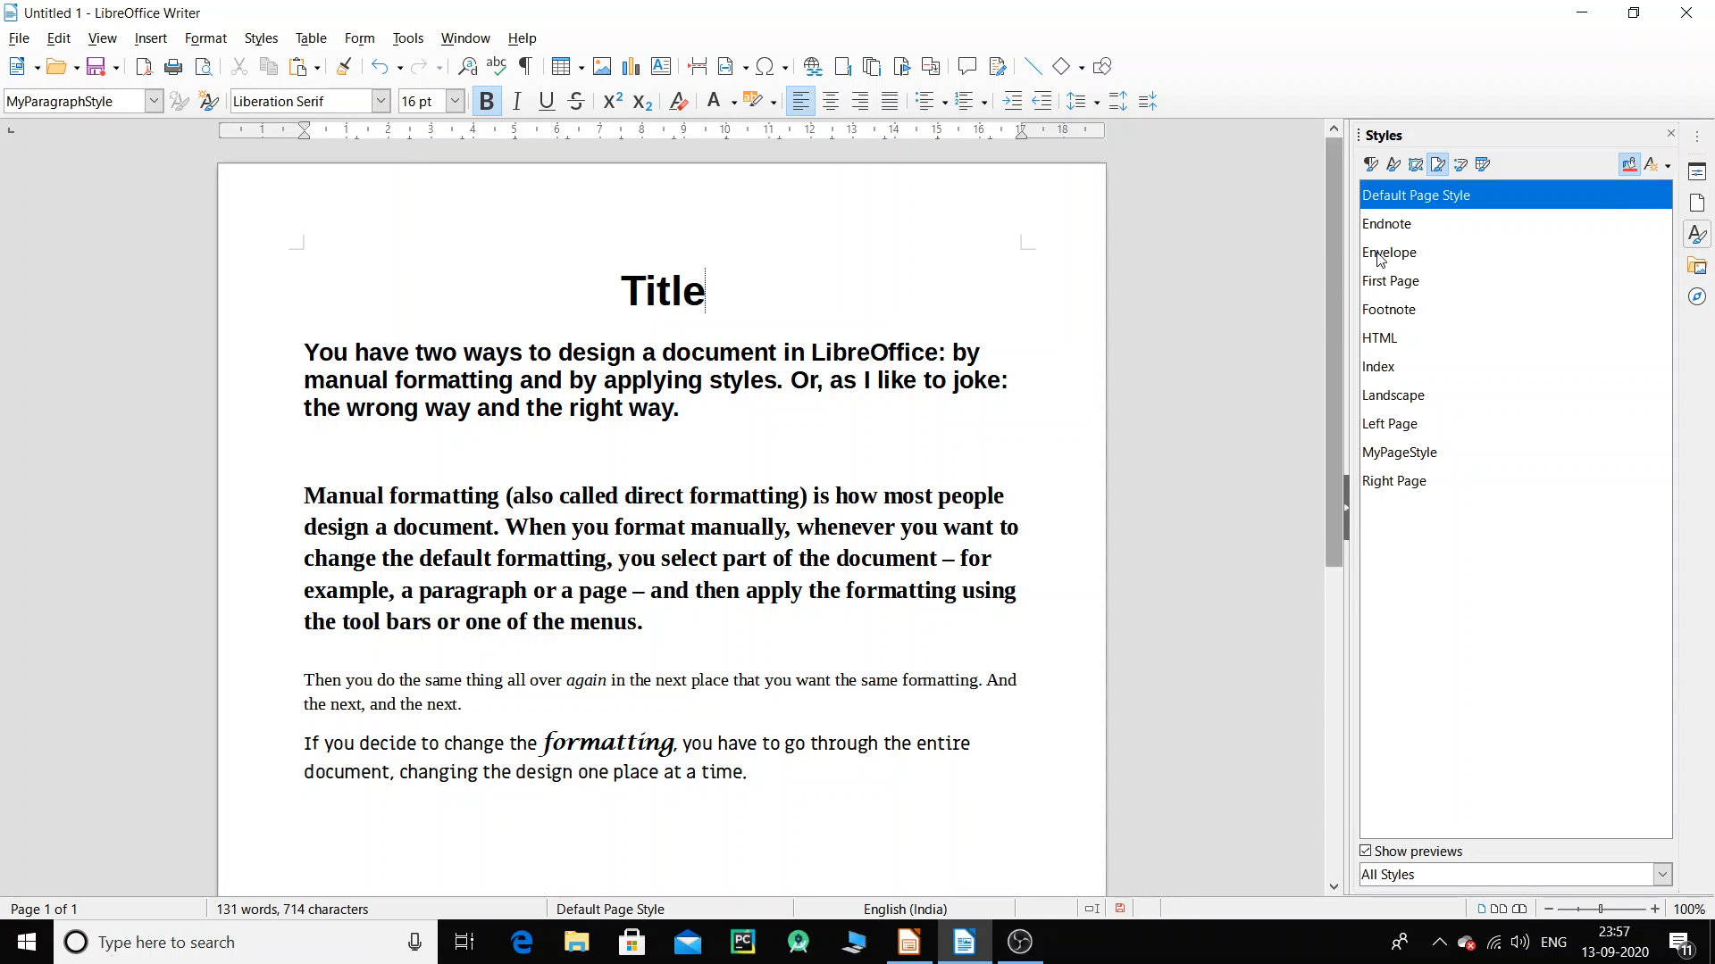
{"action": "left_click", "coordinate": [1629, 165]}
Place the cursor in the "You have two ways" paragraph and show the paragraph styles.
{"action": "left_click", "coordinate": [589, 497]}
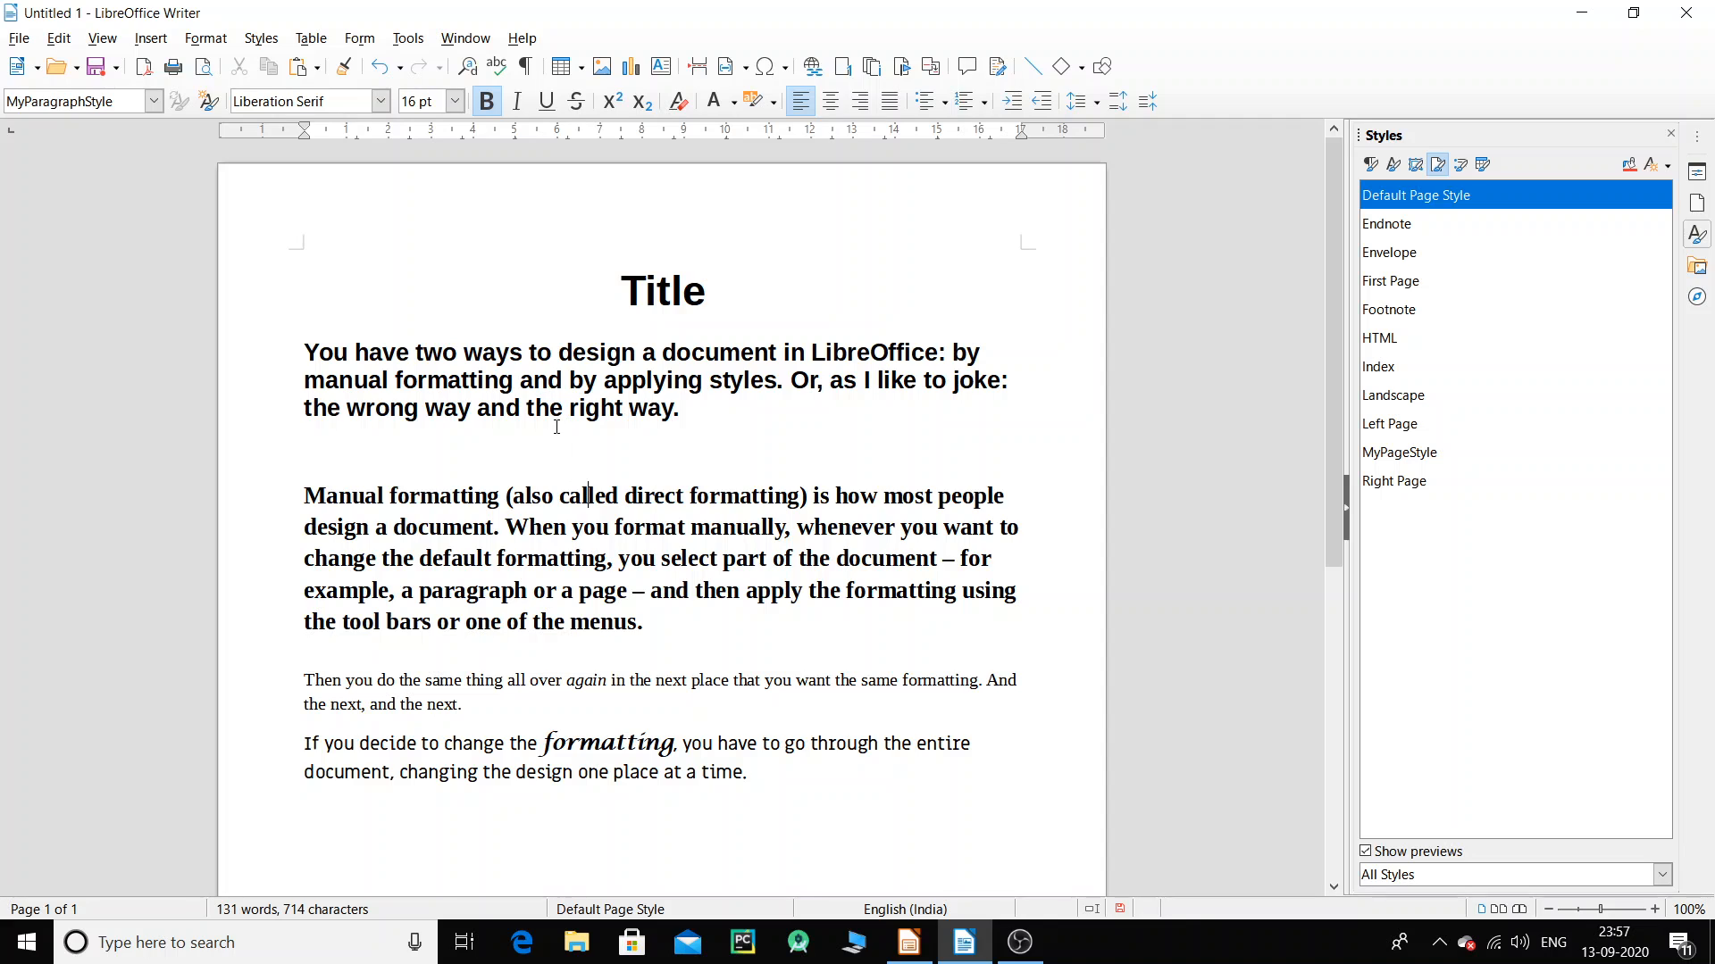
{"action": "left_click", "coordinate": [547, 386]}
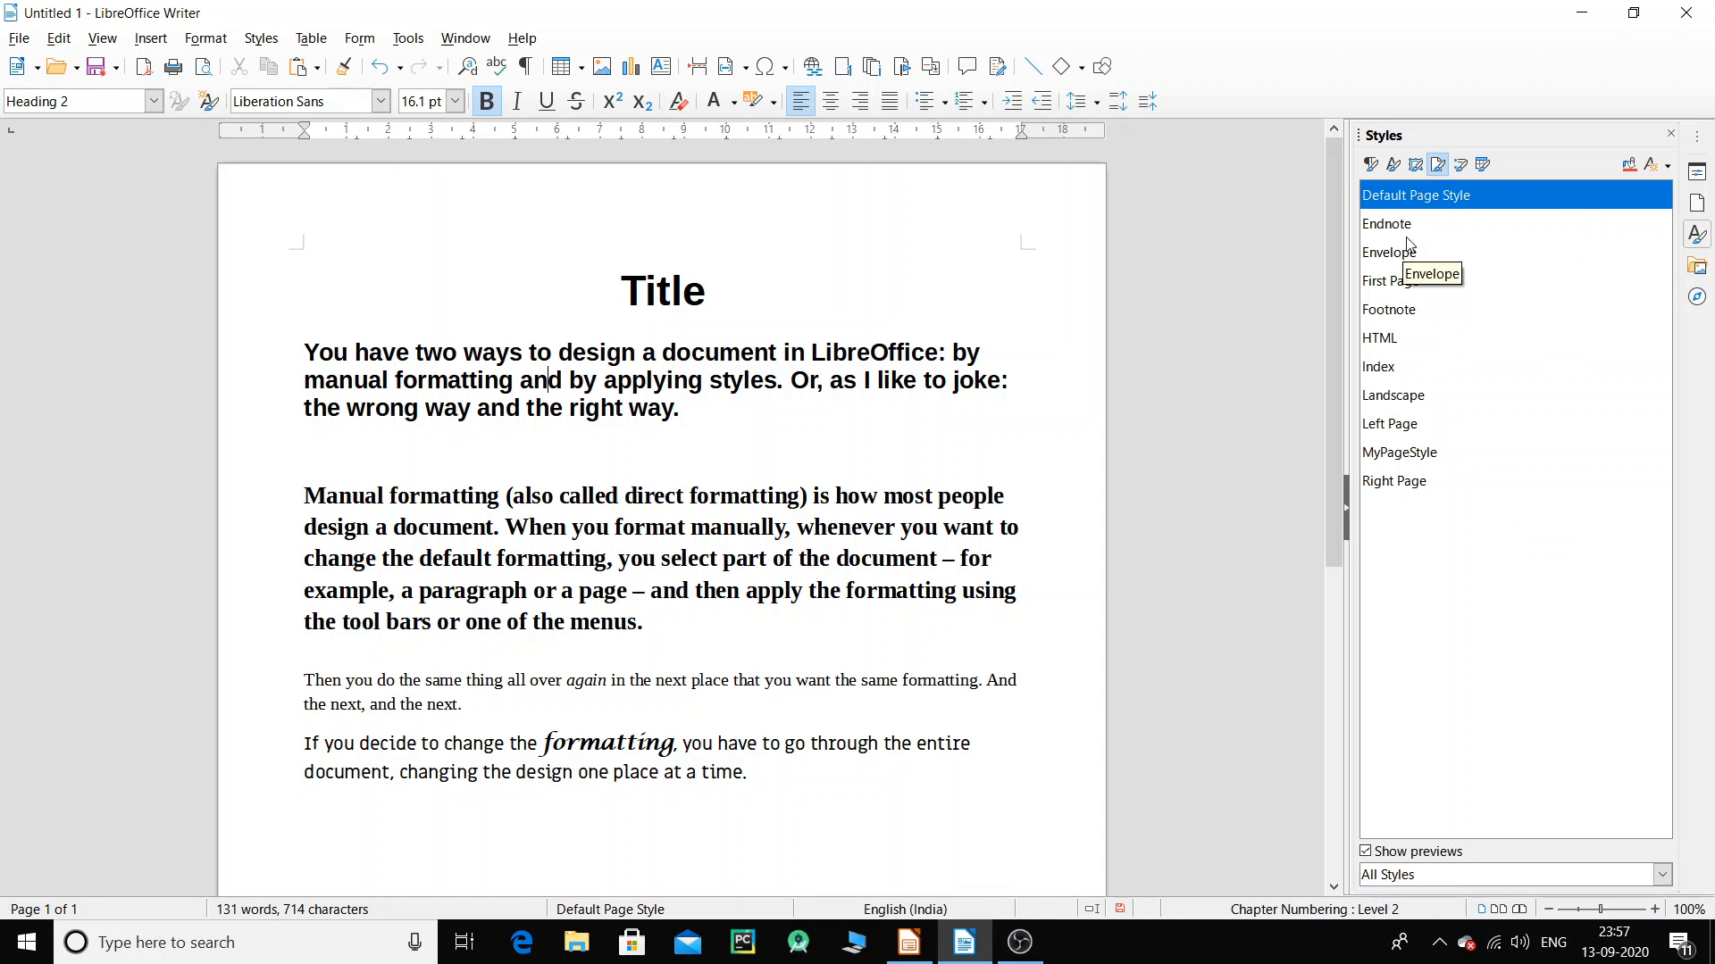
{"action": "left_click", "coordinate": [1369, 165]}
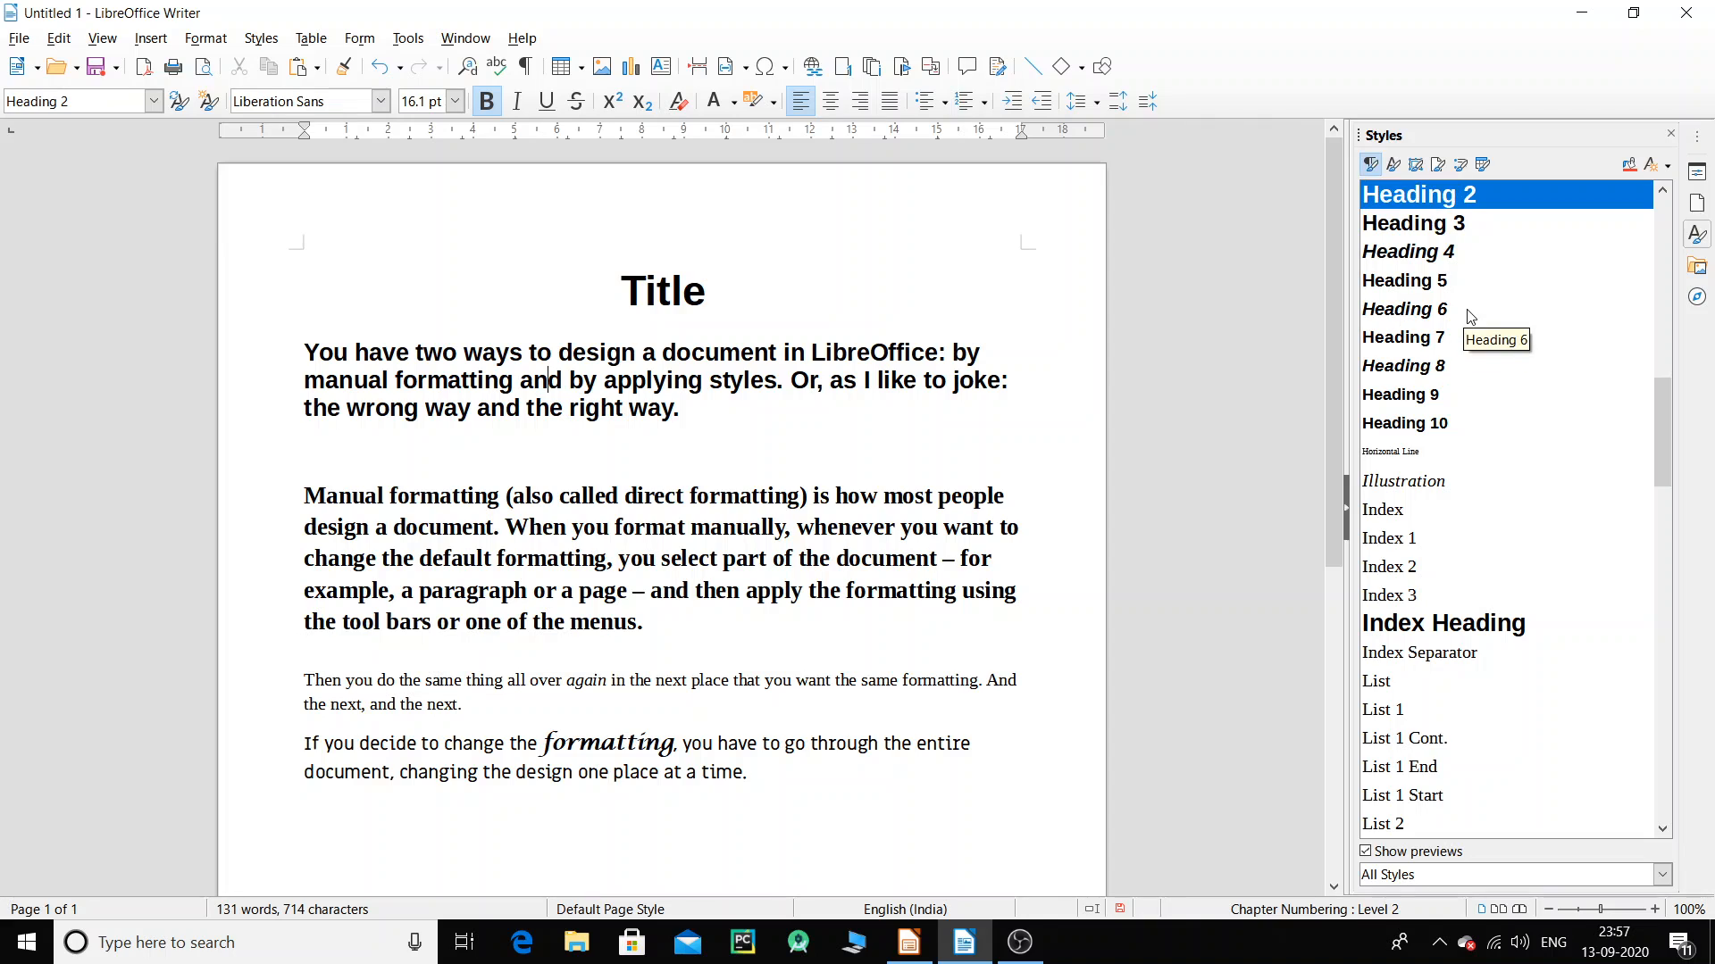
Use Fill Format Mode to apply Heading 2 to the "Manual formatting", "Then you do" and "If you decide" paragraphs.
{"action": "left_click", "coordinate": [1629, 164]}
{"action": "left_click", "coordinate": [679, 495]}
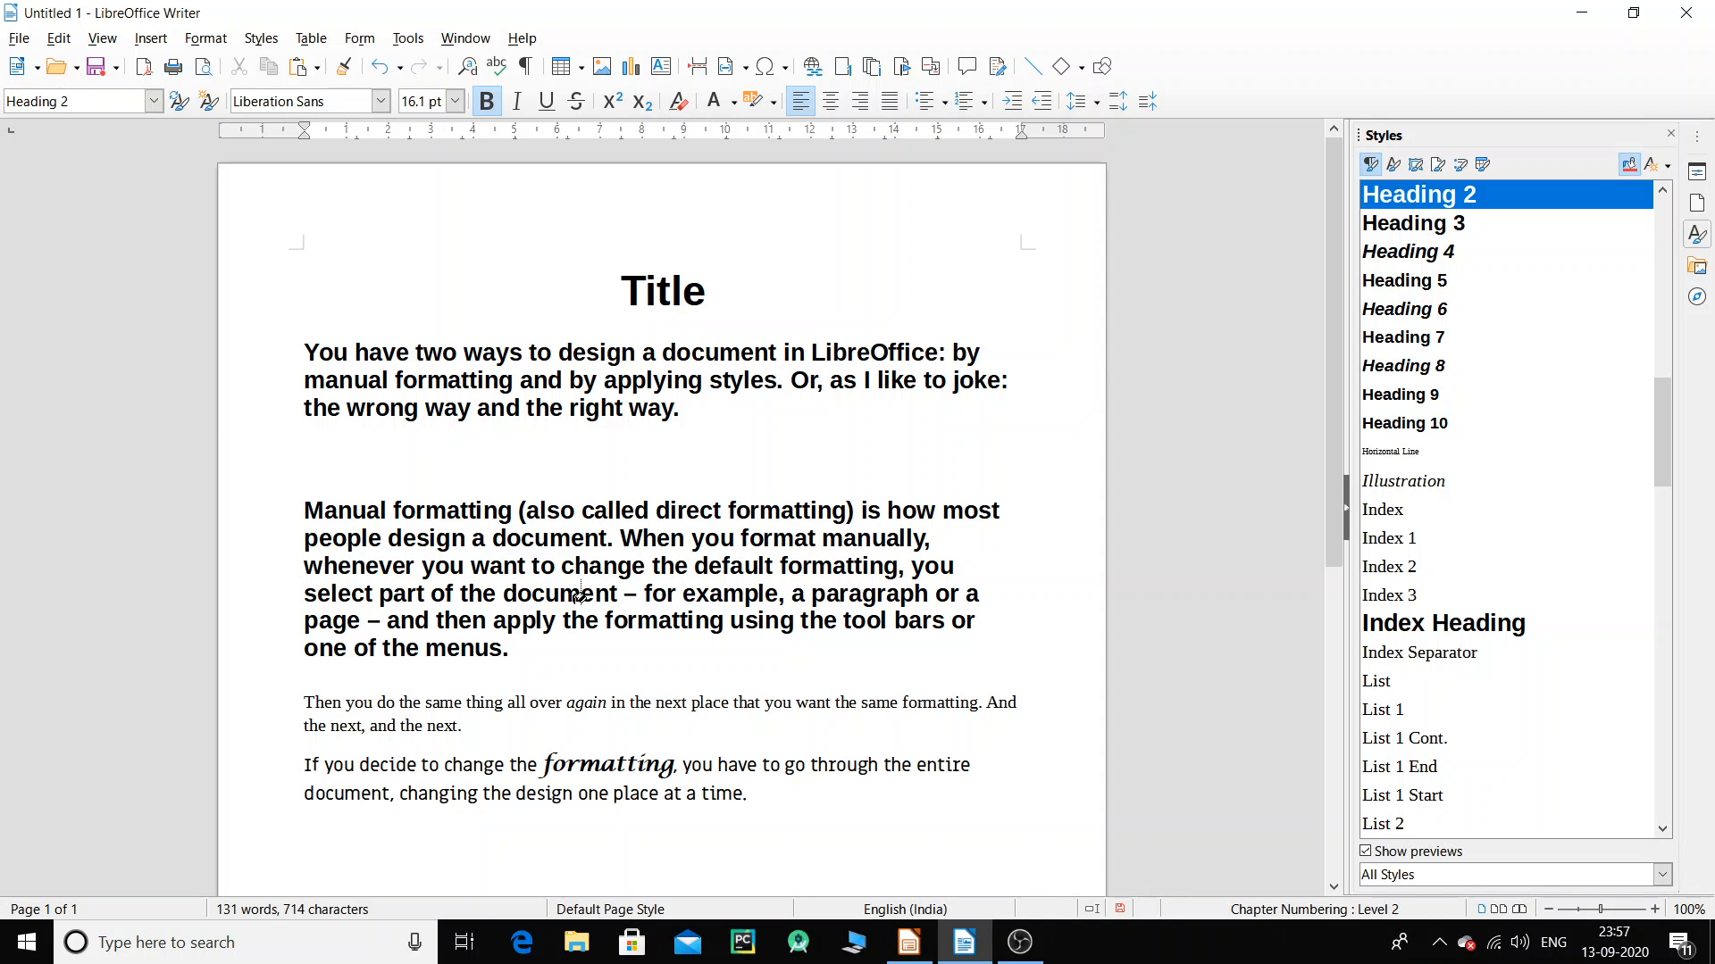
{"action": "left_click", "coordinate": [437, 699]}
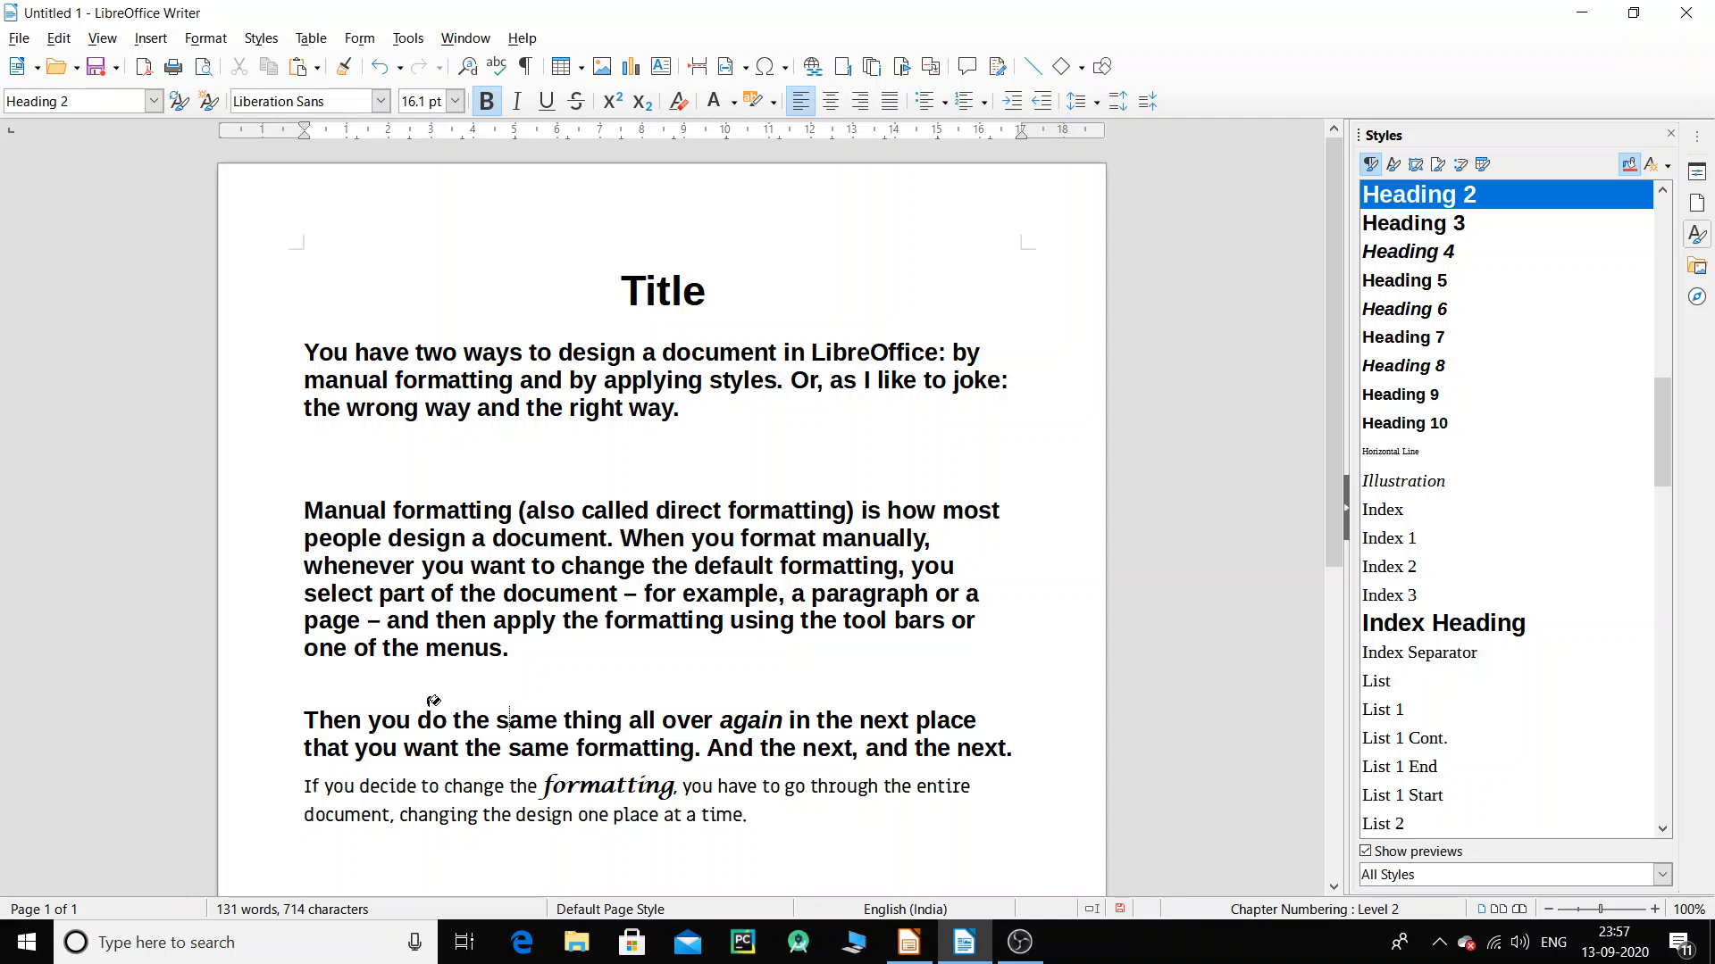
{"action": "left_click", "coordinate": [480, 789]}
{"action": "scroll", "coordinate": [553, 630], "scroll_direction": "down", "scroll_amount": 3}
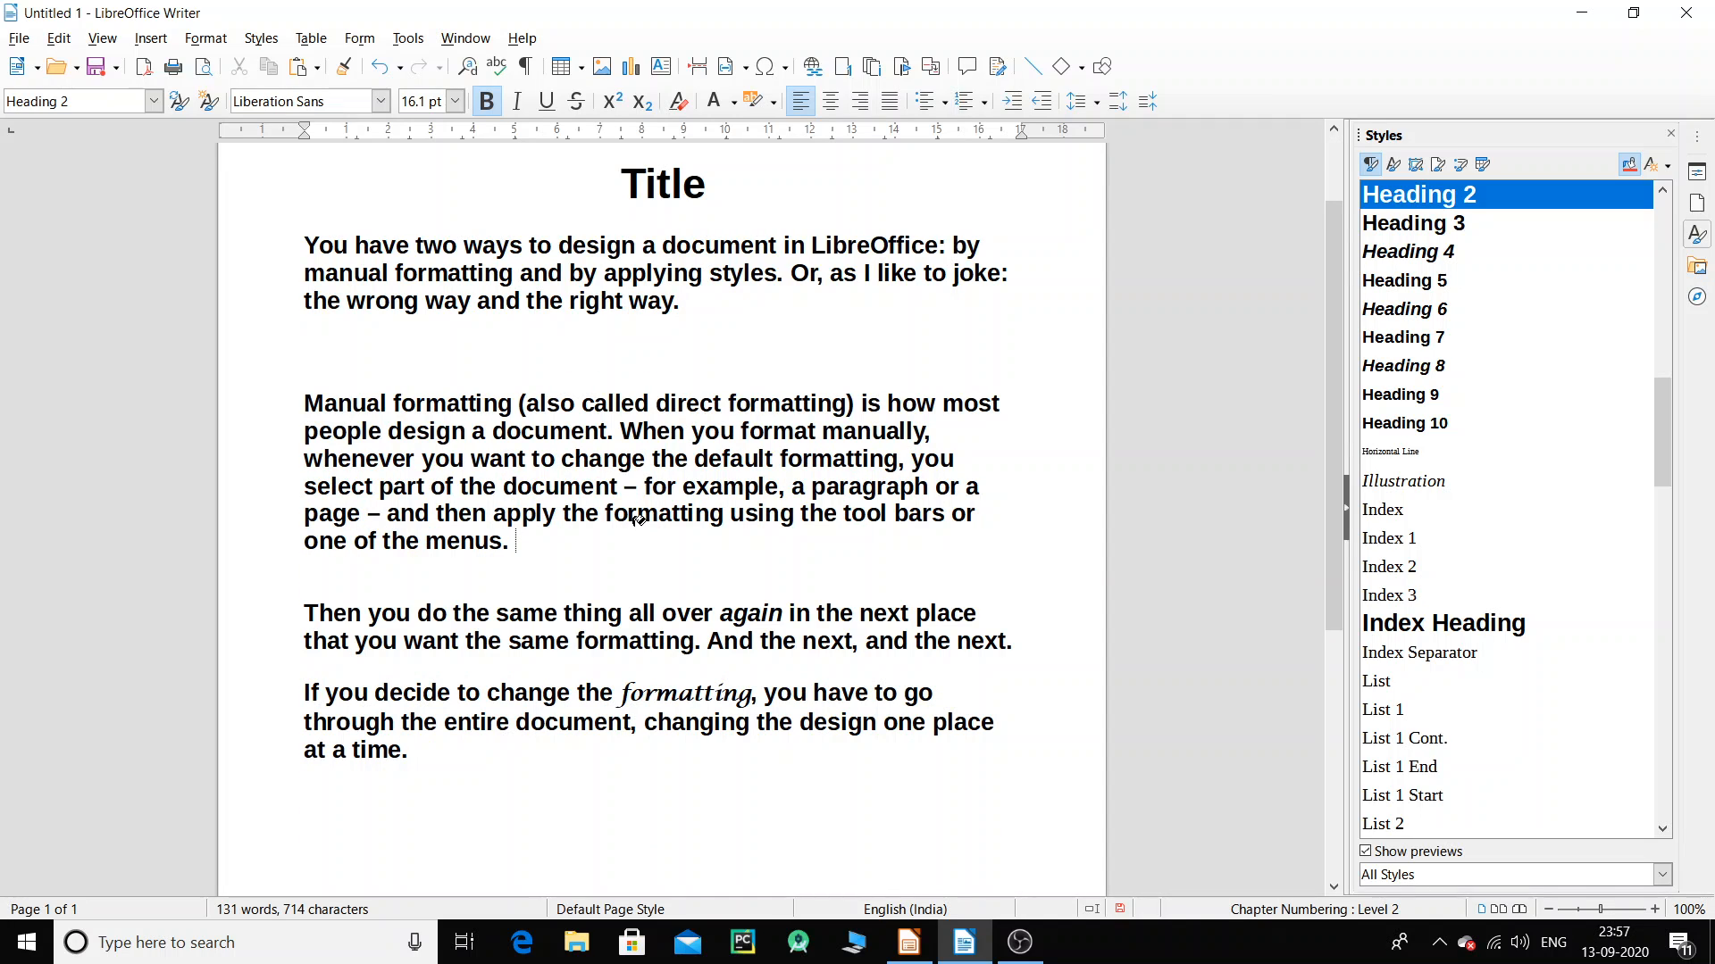
Fill the empty paragraphs above "Manual formatting" and at the document's end with Heading 2.
{"action": "left_click", "coordinate": [720, 366]}
{"action": "left_click", "coordinate": [1629, 170]}
{"action": "left_click", "coordinate": [1628, 167]}
{"action": "left_click", "coordinate": [1080, 827]}
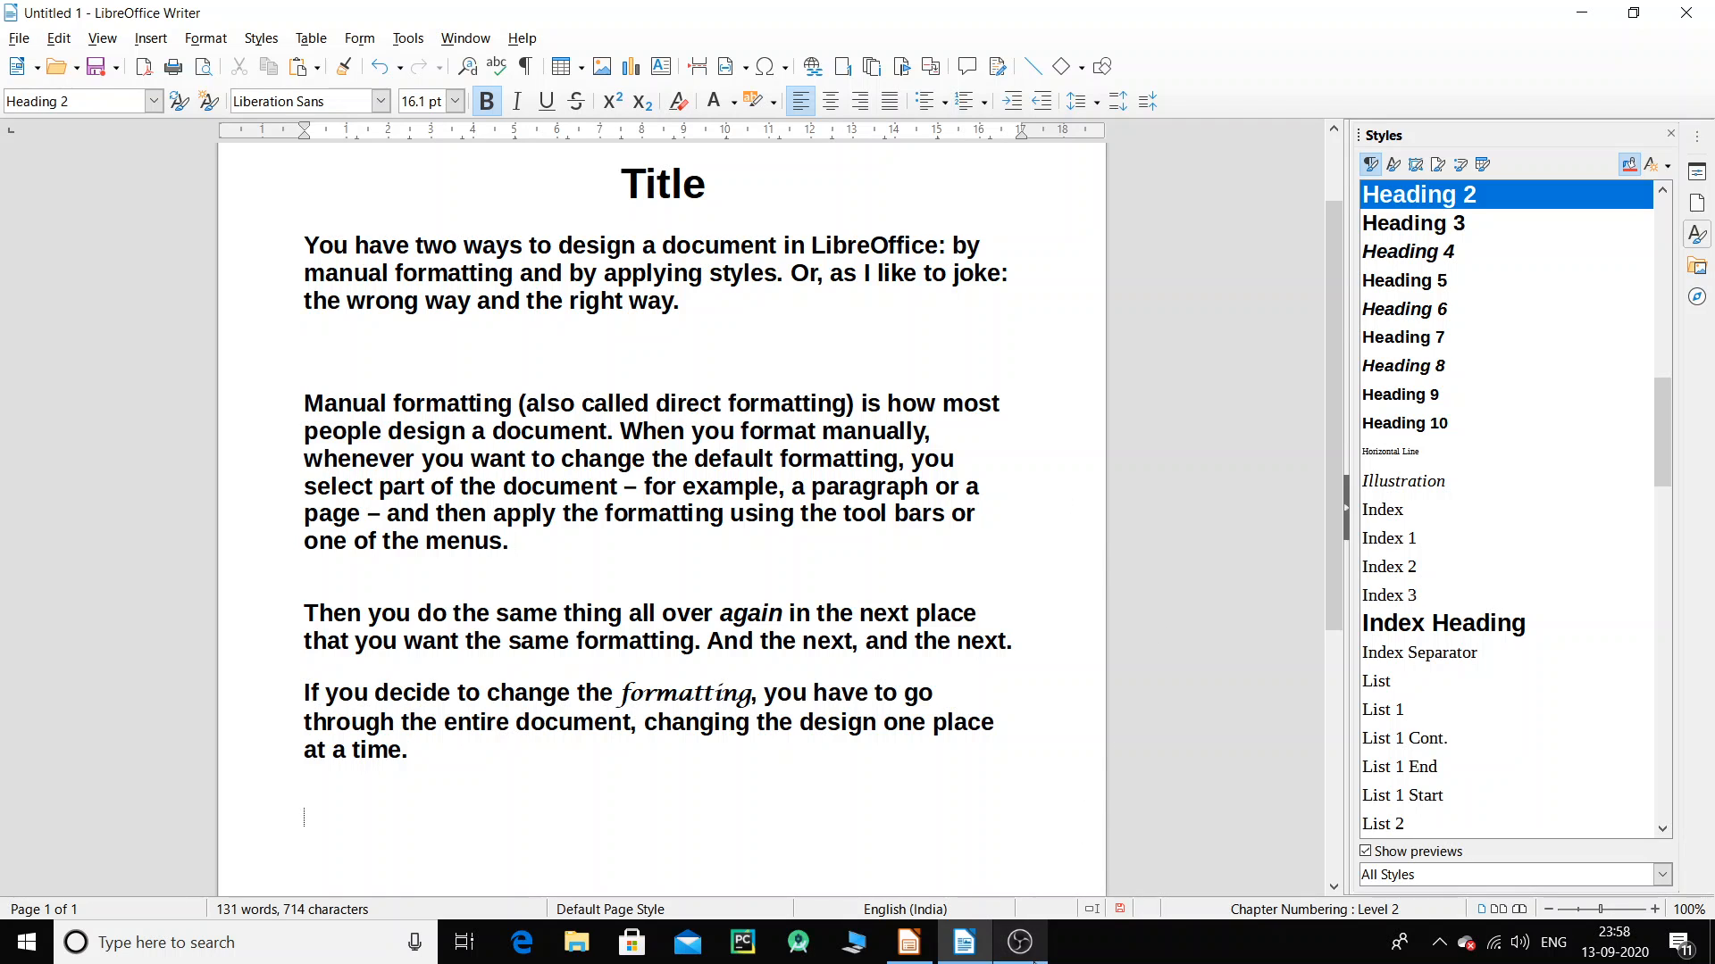